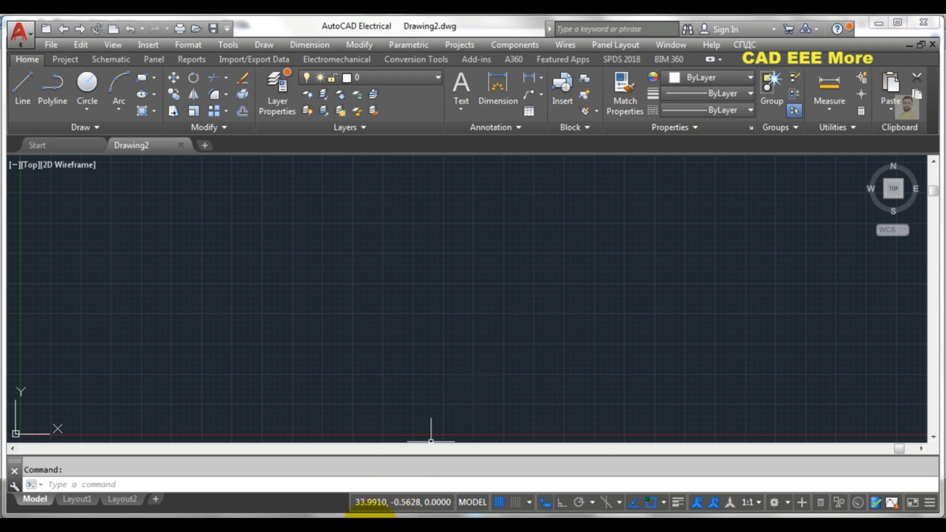
Step: View the class 19 and class 199 reference images in Windows Photo Viewer, examining the circle around the upper star, and return to AutoCAD Electrical
mouse_move(379, 490)
click(292, 469)
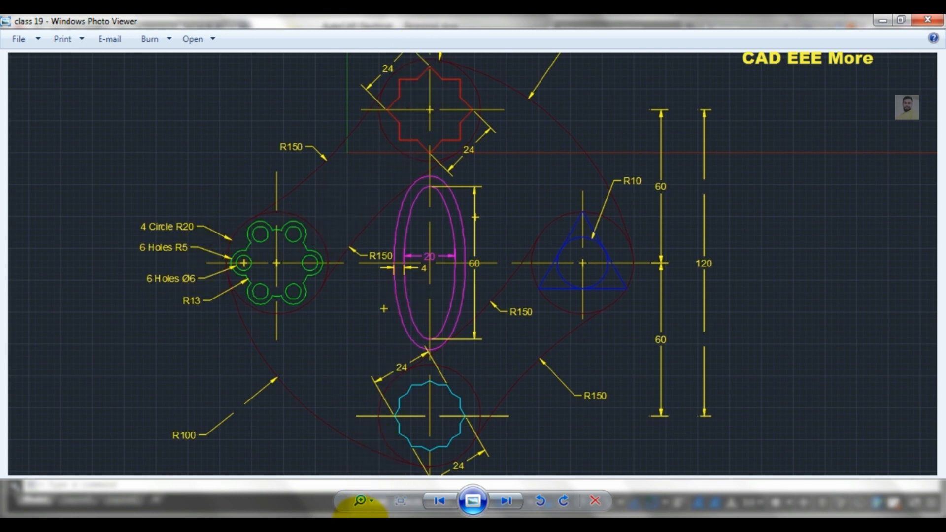
mouse_move(362, 507)
click(439, 451)
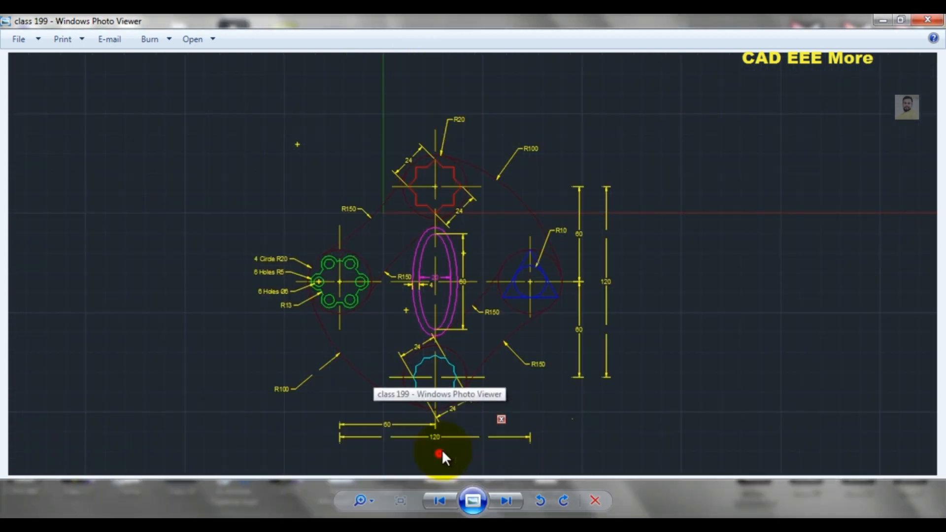
scroll(445, 122, up, 1)
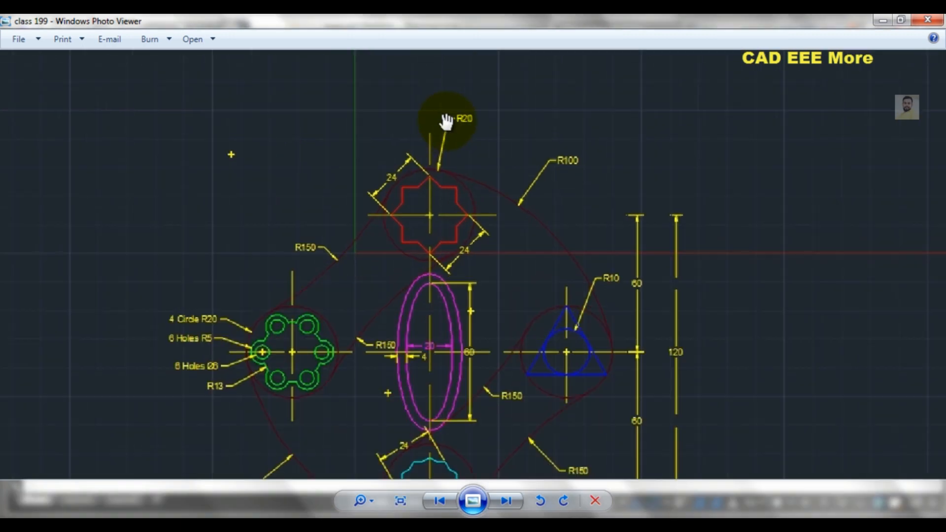
scroll(446, 122, up, 1)
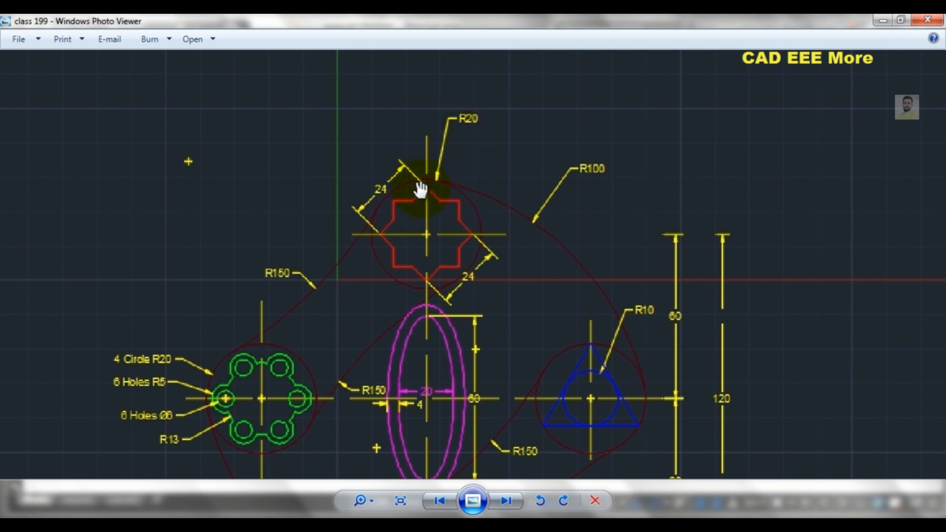
click(285, 529)
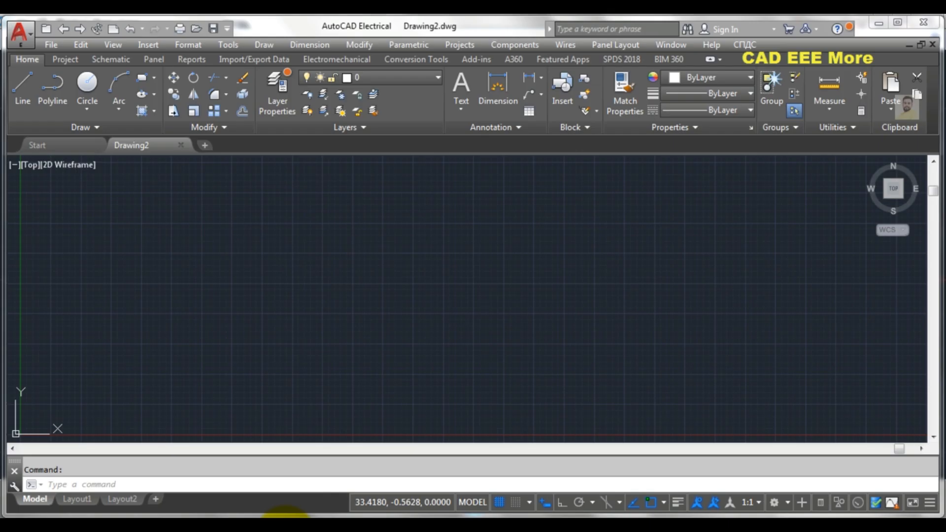
Step: Turn off the Origin option of the UCS icon display
click(87, 106)
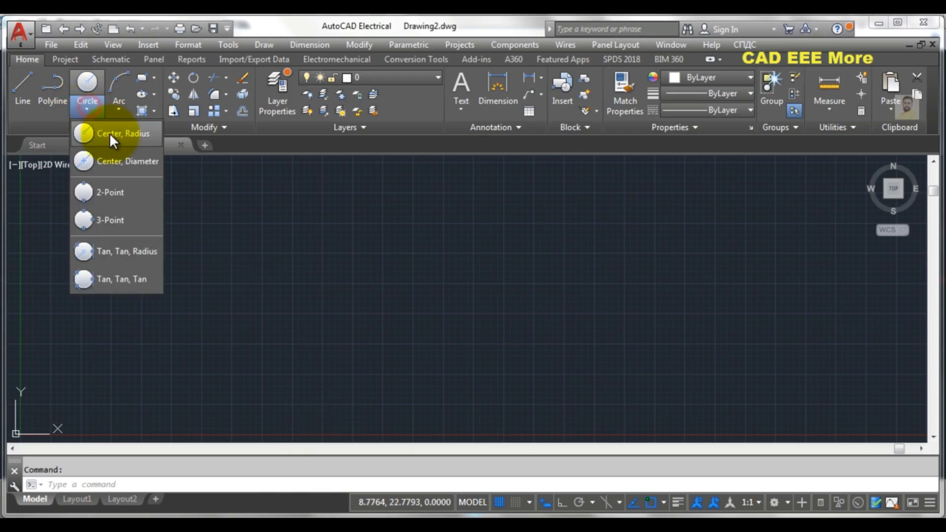
click(122, 135)
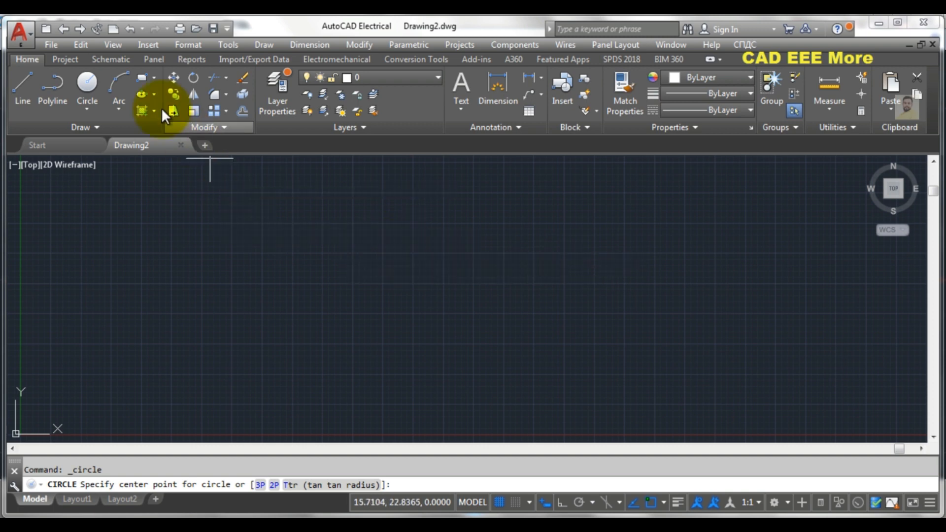
click(117, 45)
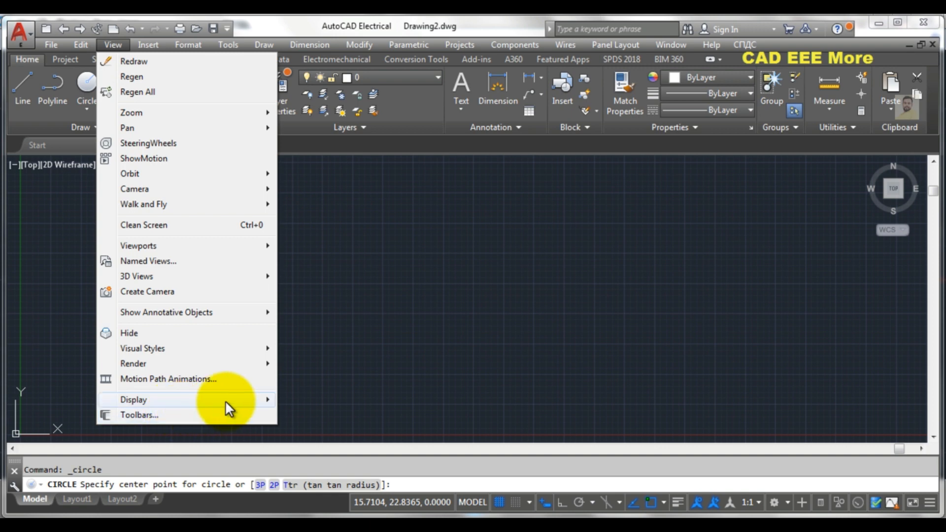
mouse_move(251, 399)
mouse_move(328, 399)
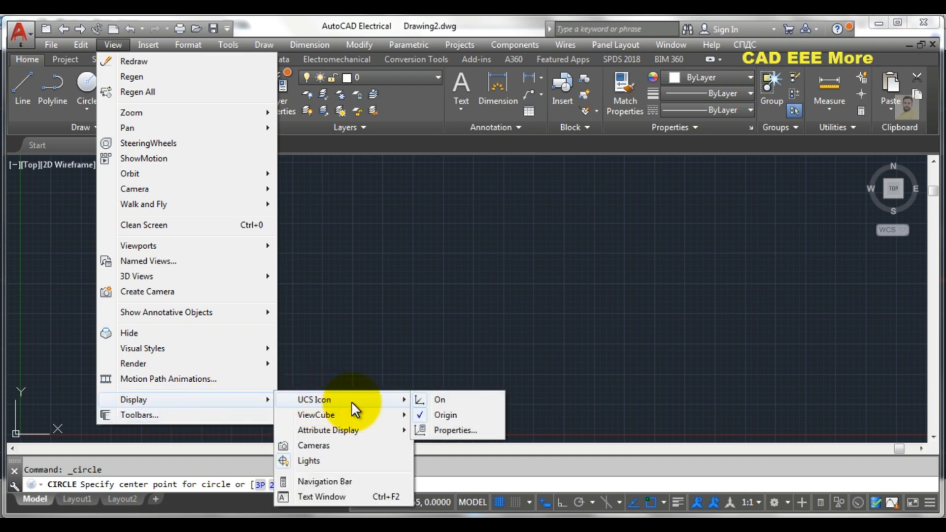
click(442, 413)
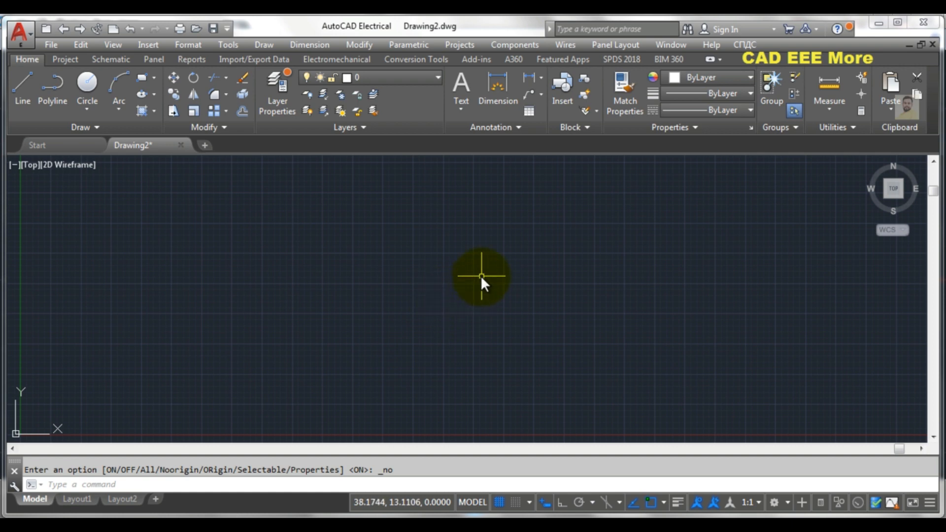
Step: Draw a circle with a radius of 20 in the empty drawing, above the X axis and beside the Y axis
click(468, 217)
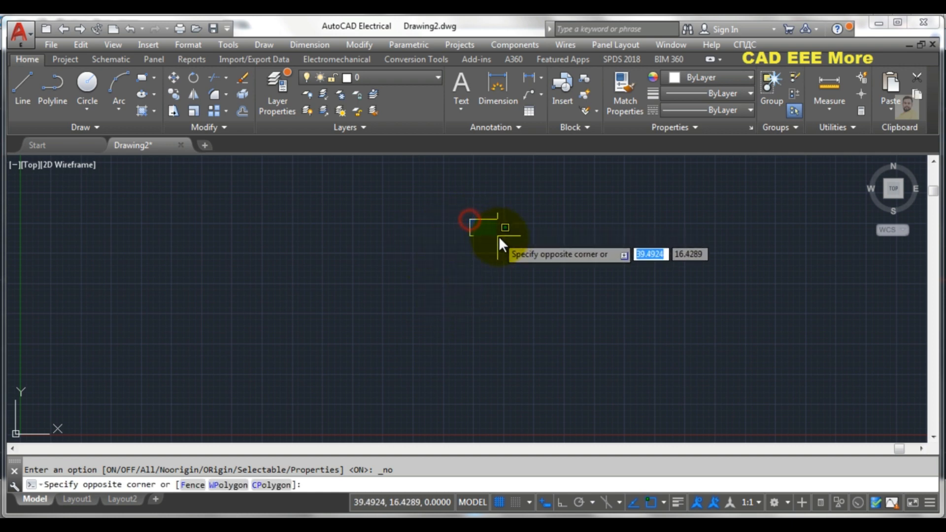
click(459, 239)
click(84, 85)
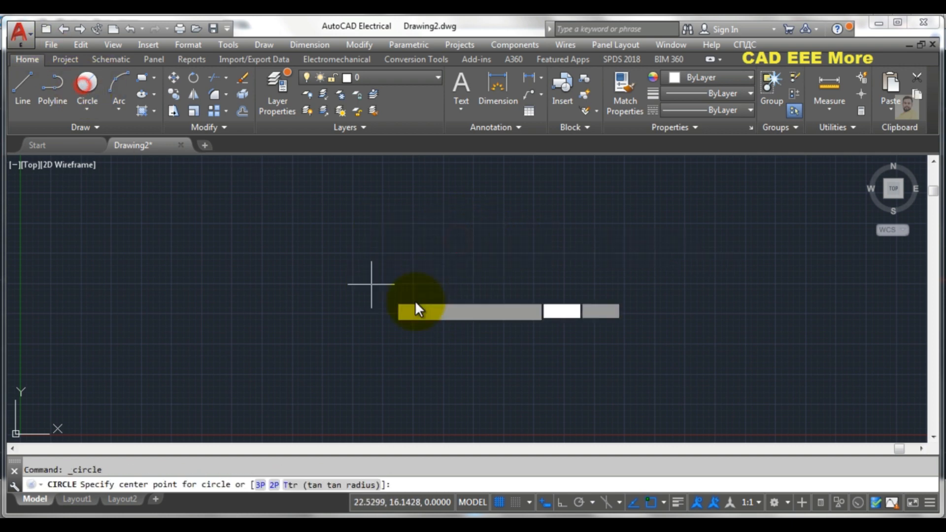
click(507, 231)
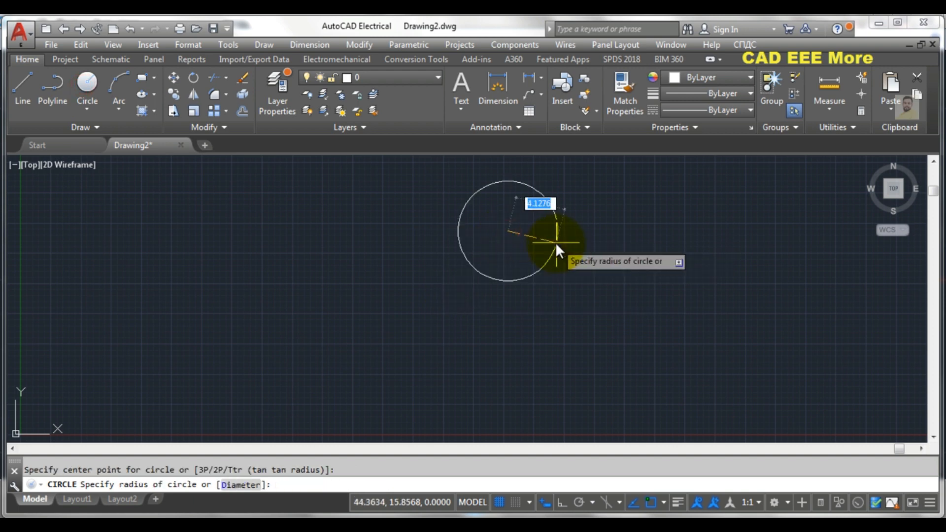
text(20)
key(Return)
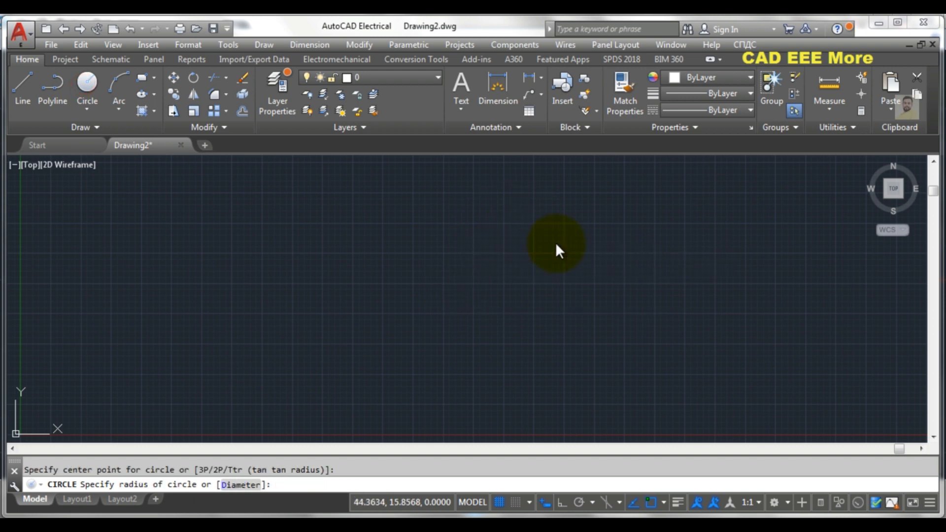
scroll(557, 242, down, 5)
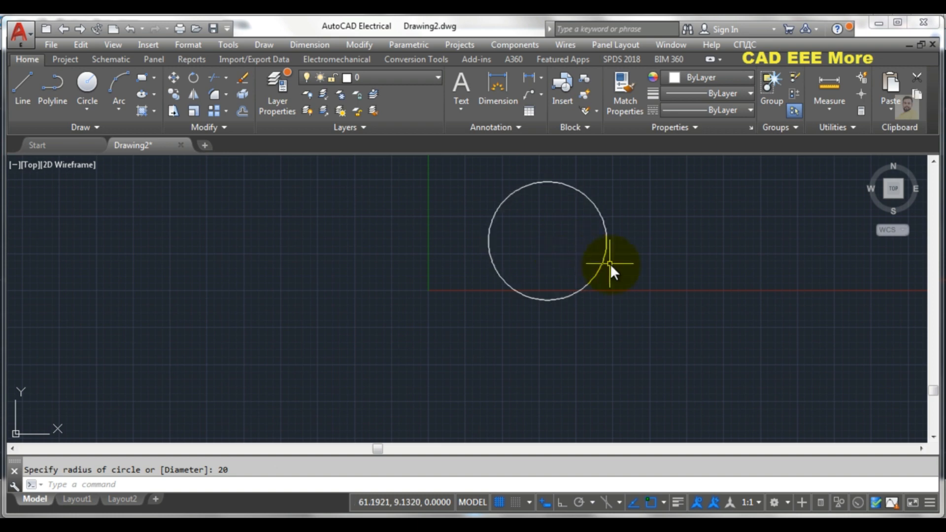
scroll(611, 269, down, 3)
middle_drag(587, 282, 401, 322)
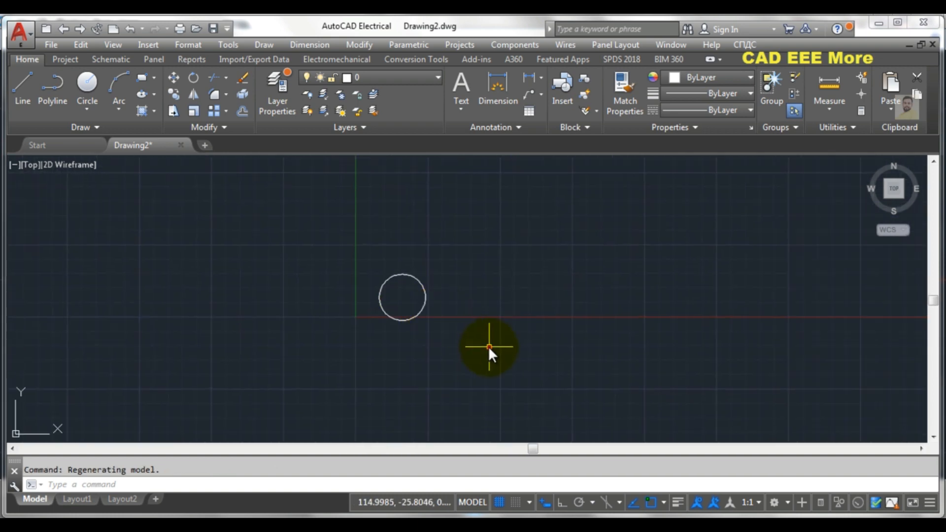
click(489, 346)
click(346, 257)
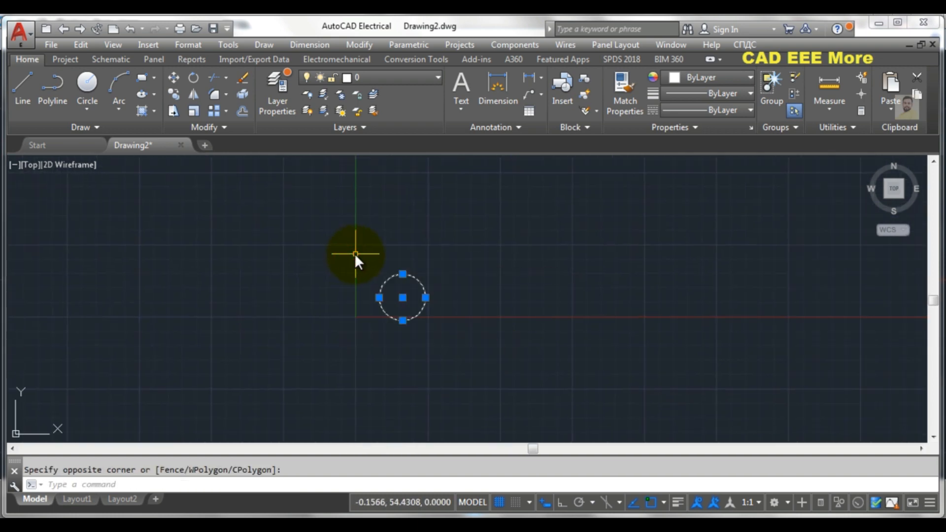
key(Escape)
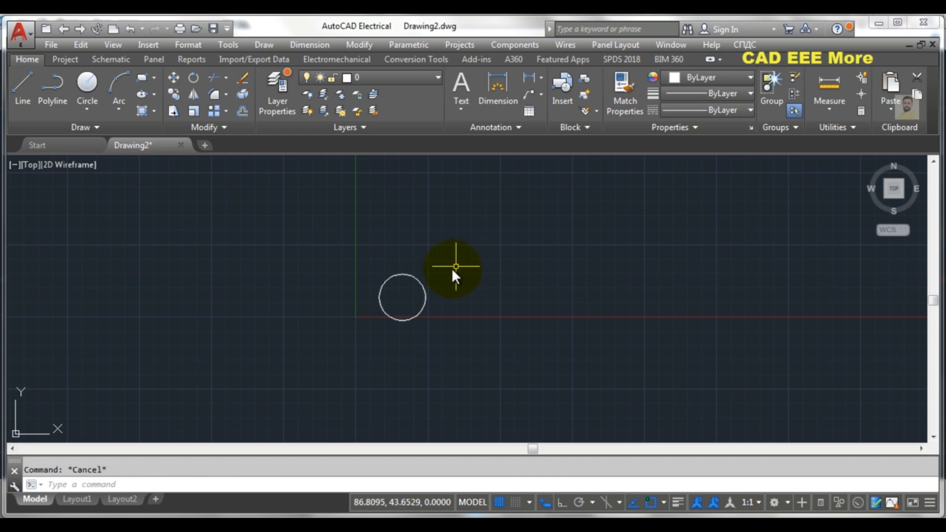
Step: Check the dimensions of the star inside the upper circle in the class 199 reference image and return to AutoCAD Electrical
scroll(393, 295, up, 3)
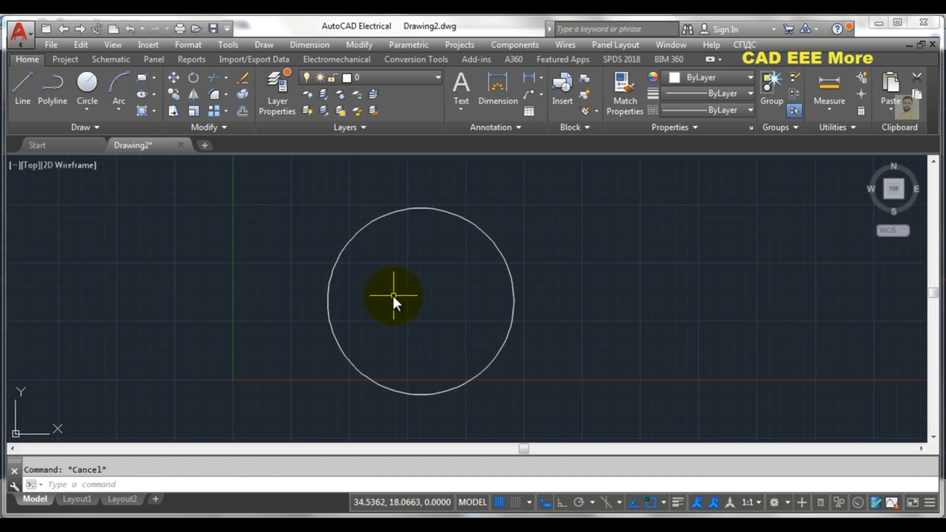
middle_drag(394, 293, 383, 272)
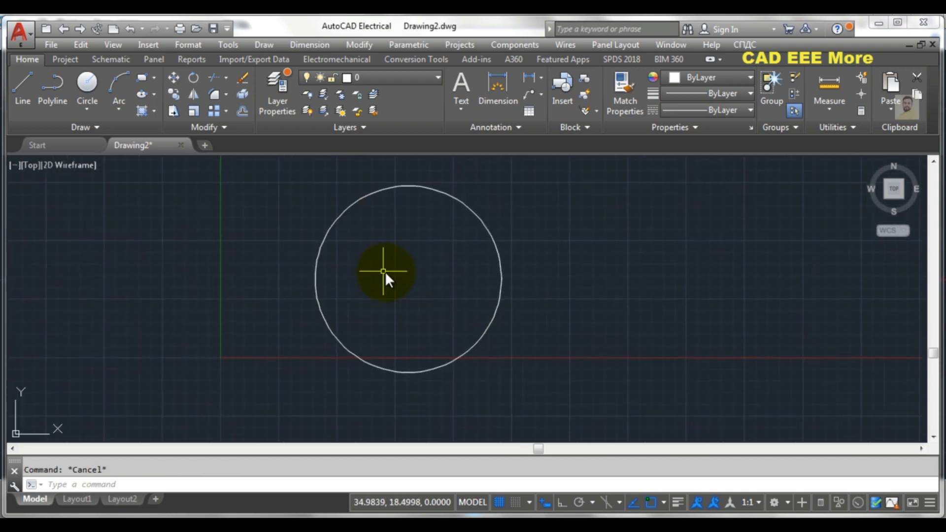
mouse_move(367, 516)
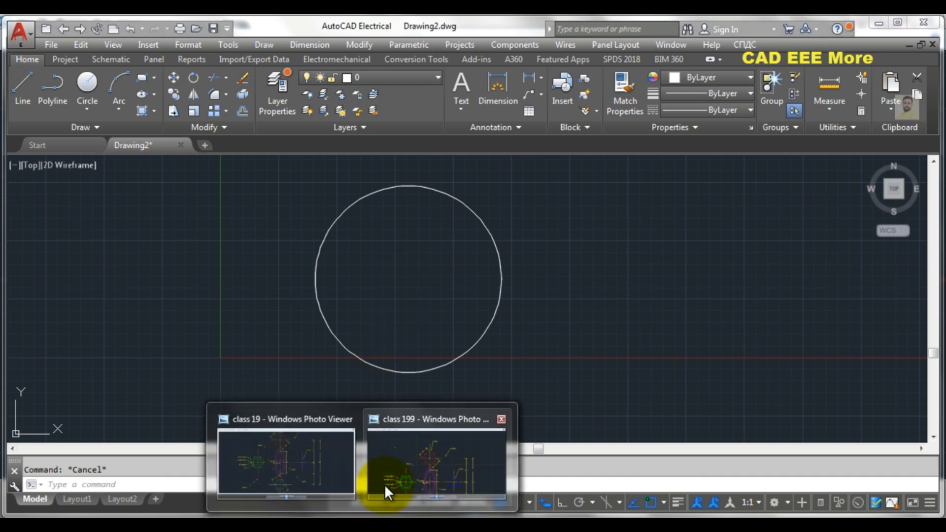
click(395, 466)
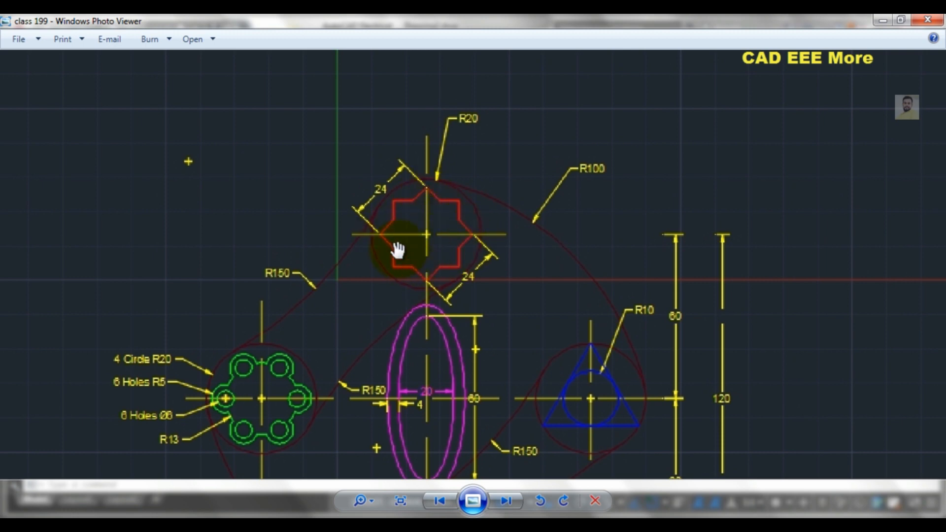
click(285, 518)
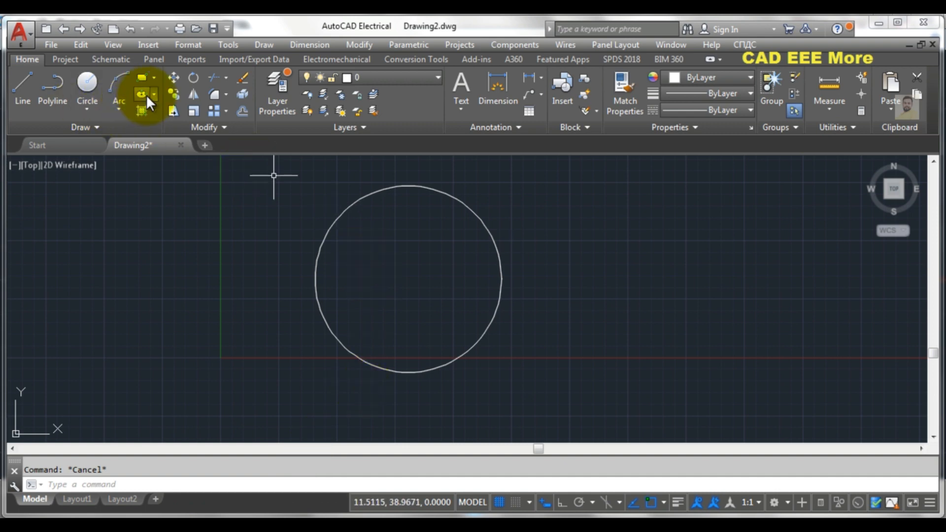
click(153, 80)
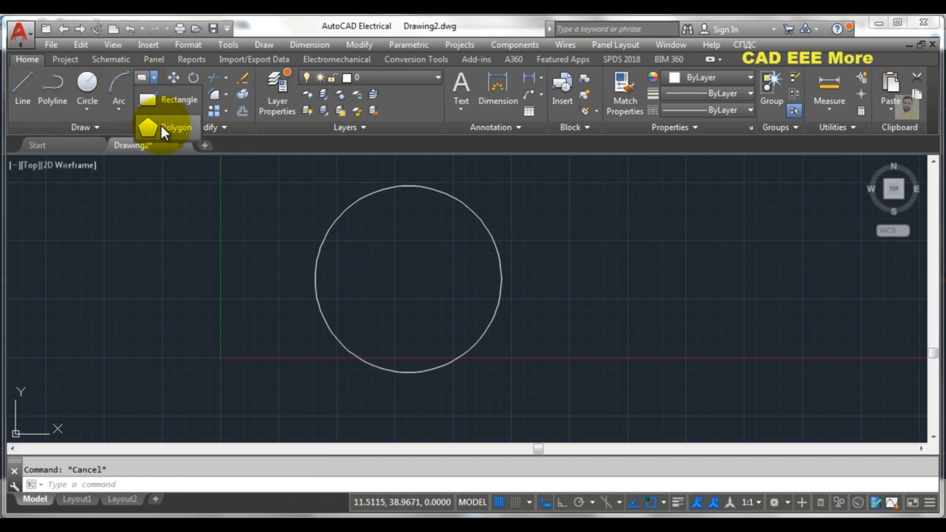
click(161, 125)
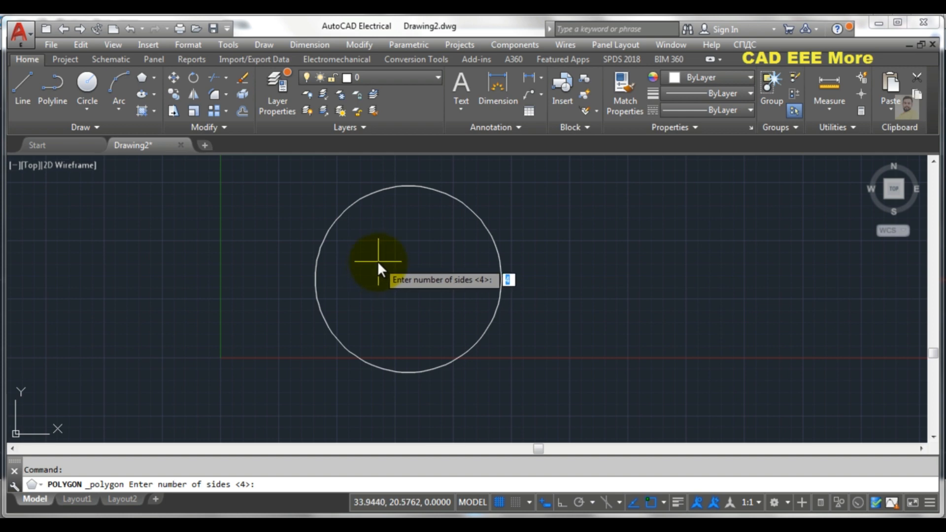
text(4)
key(Return)
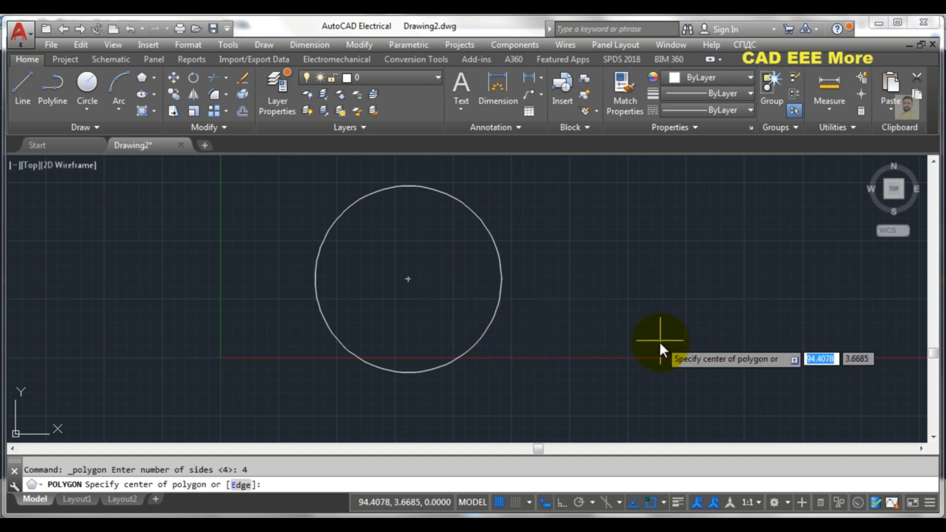
click(662, 502)
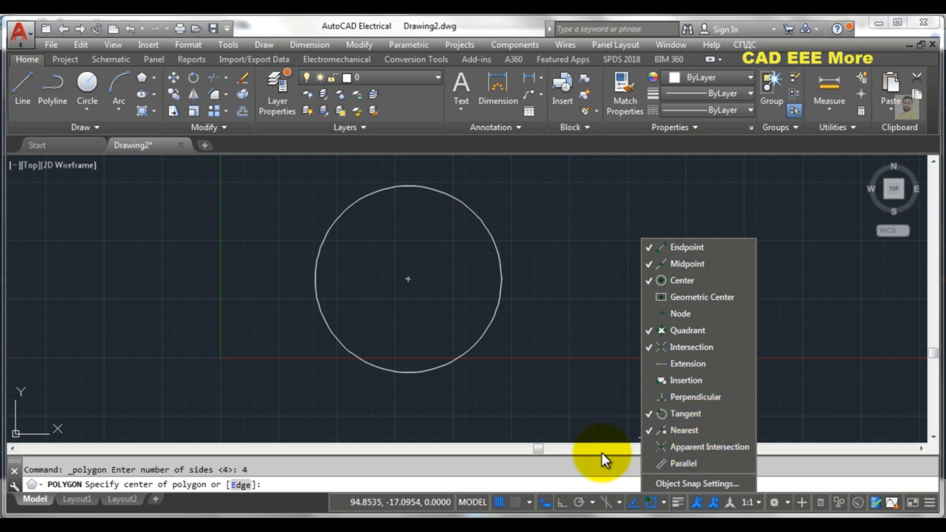
click(613, 463)
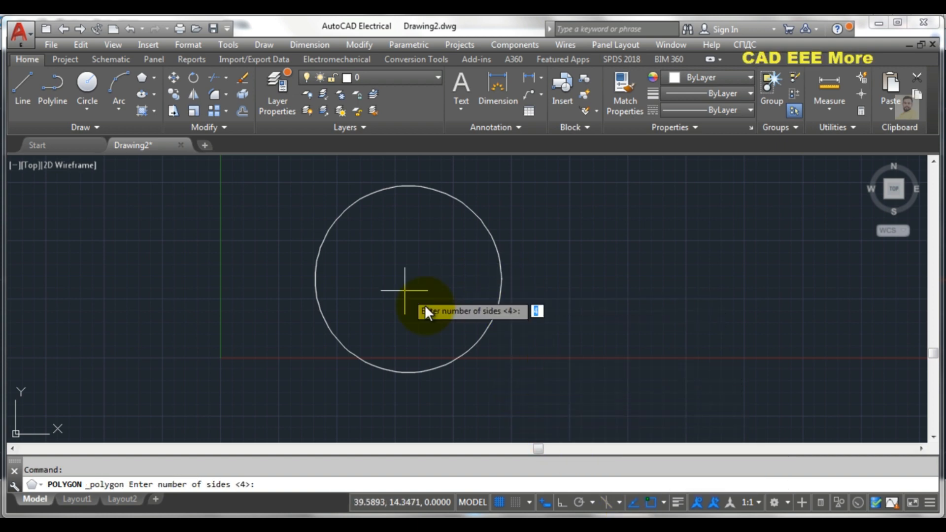
Step: Draw a four-sided polygon centred on the circle, circumscribed about a radius of 12, with Ortho on so its sides are horizontal and vertical
key(Return)
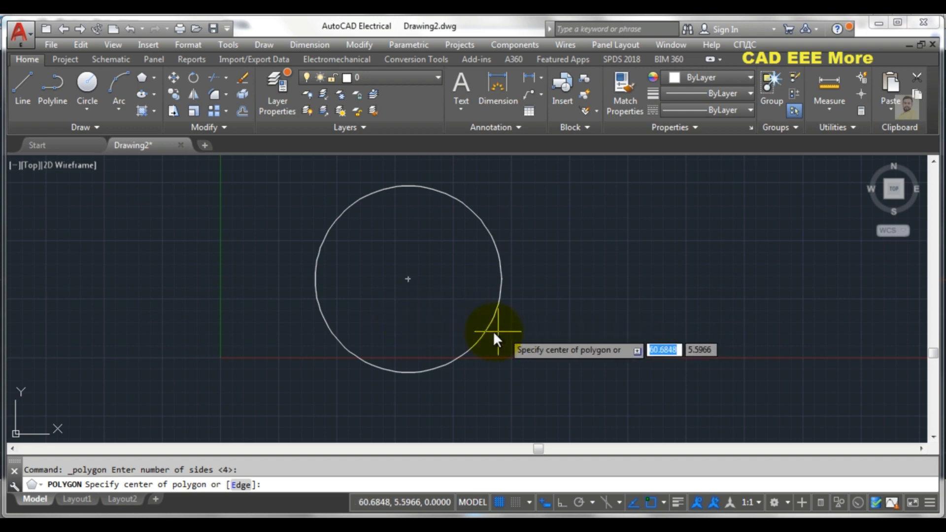
click(409, 279)
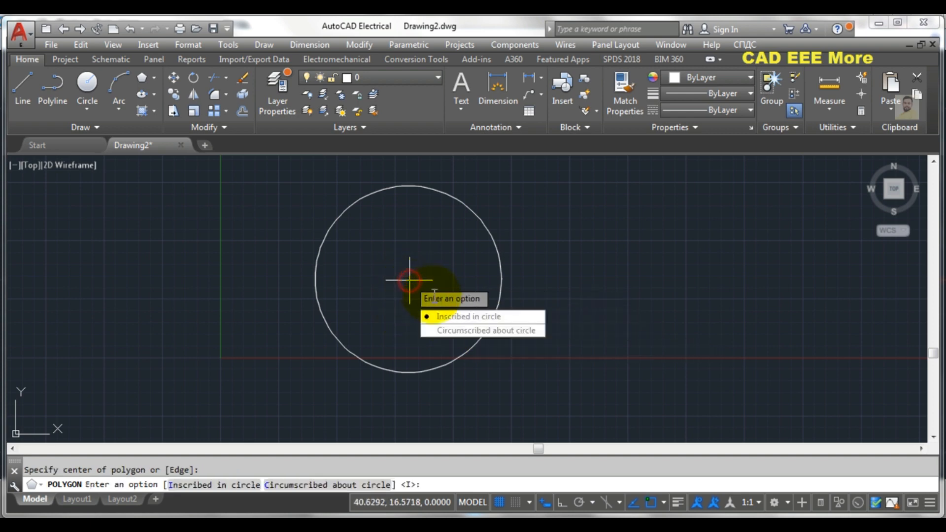
click(448, 327)
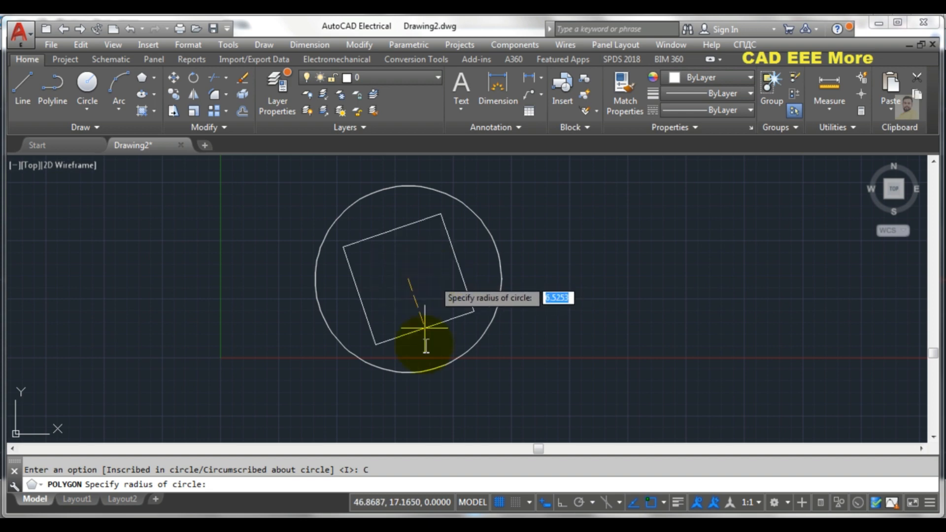
mouse_move(364, 516)
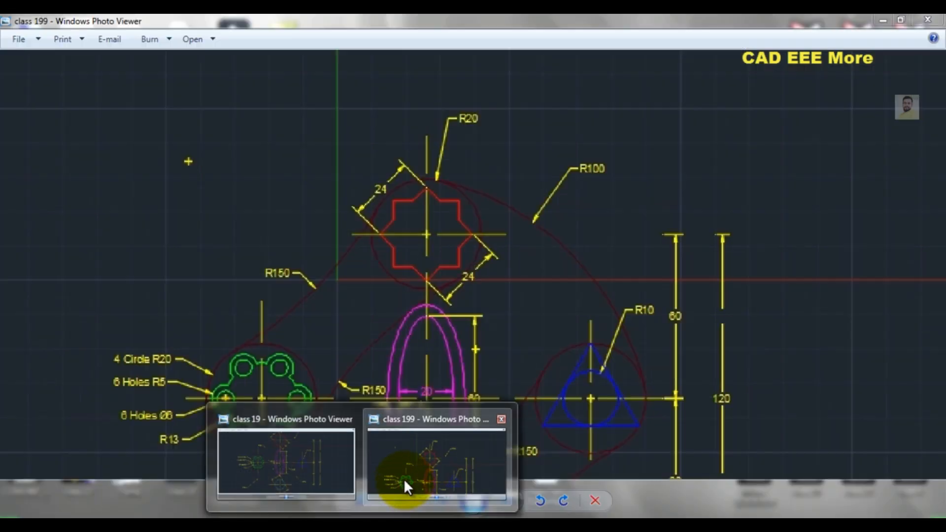
click(403, 477)
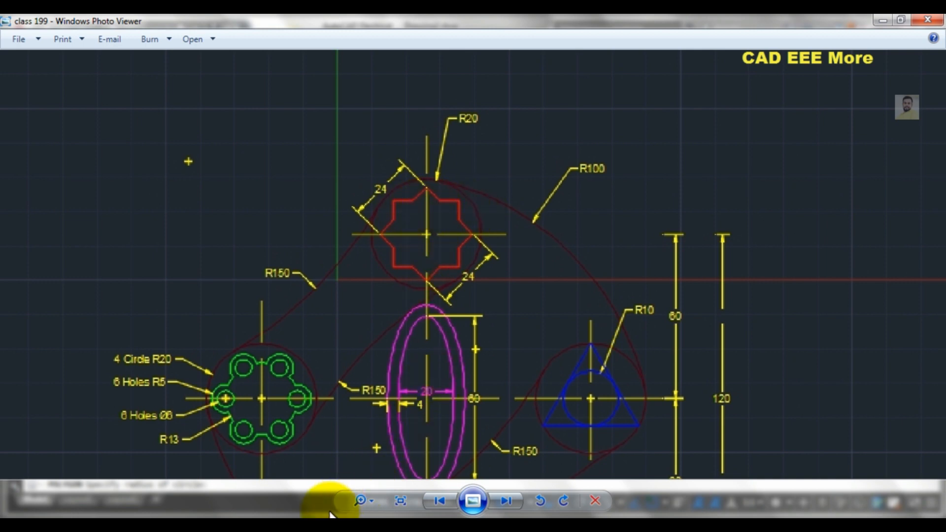
click(283, 514)
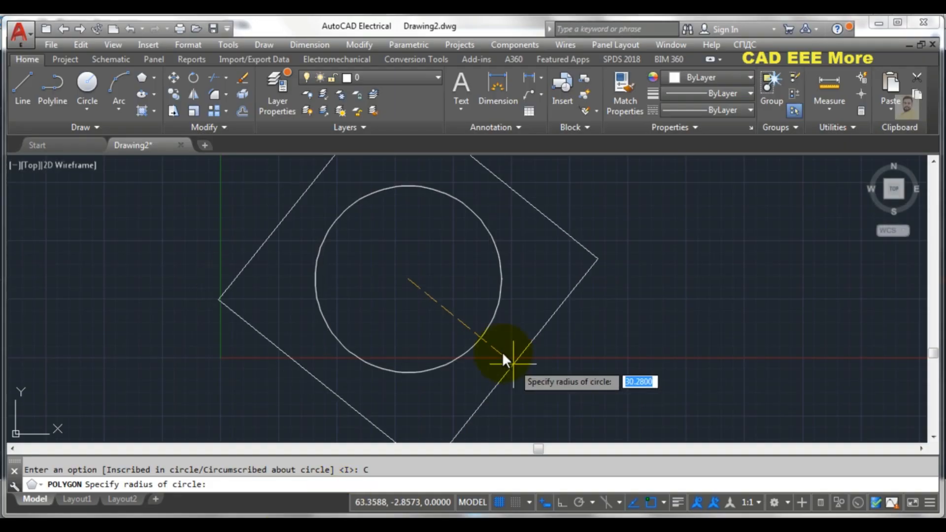
click(560, 500)
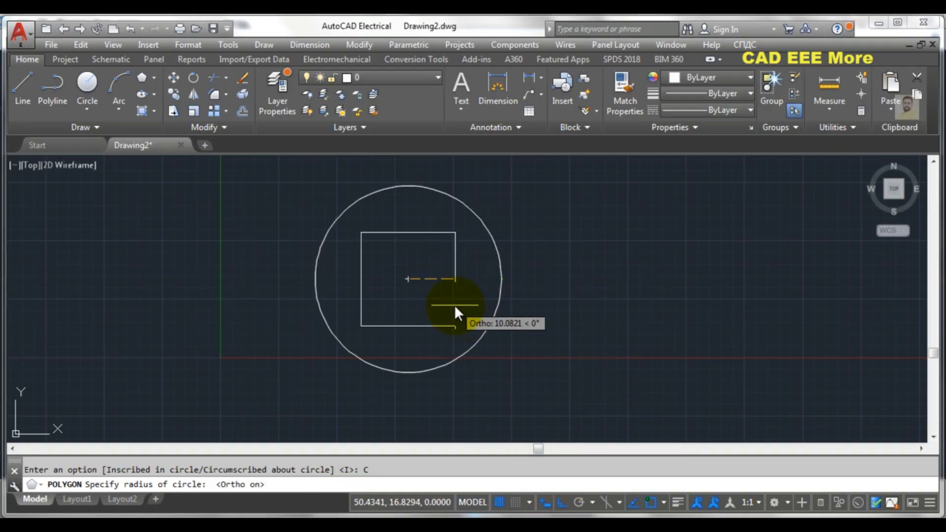
text(12)
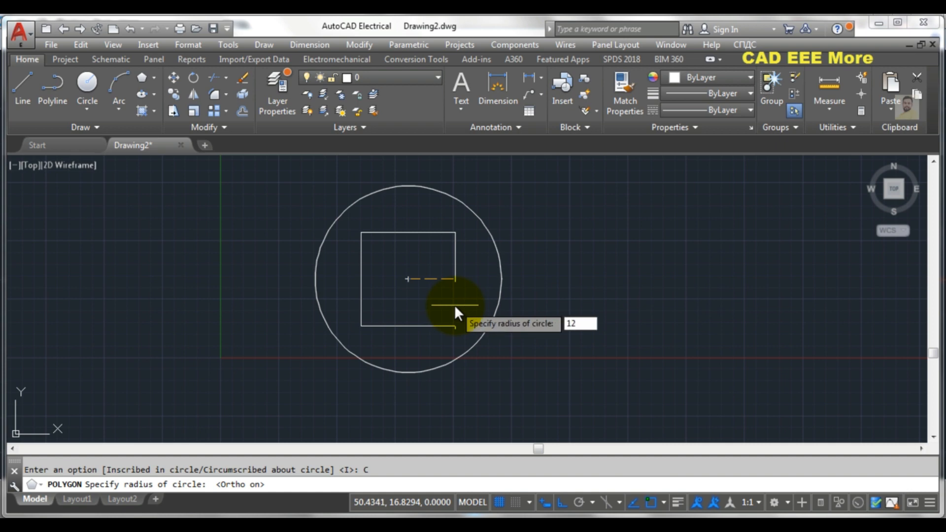
key(Return)
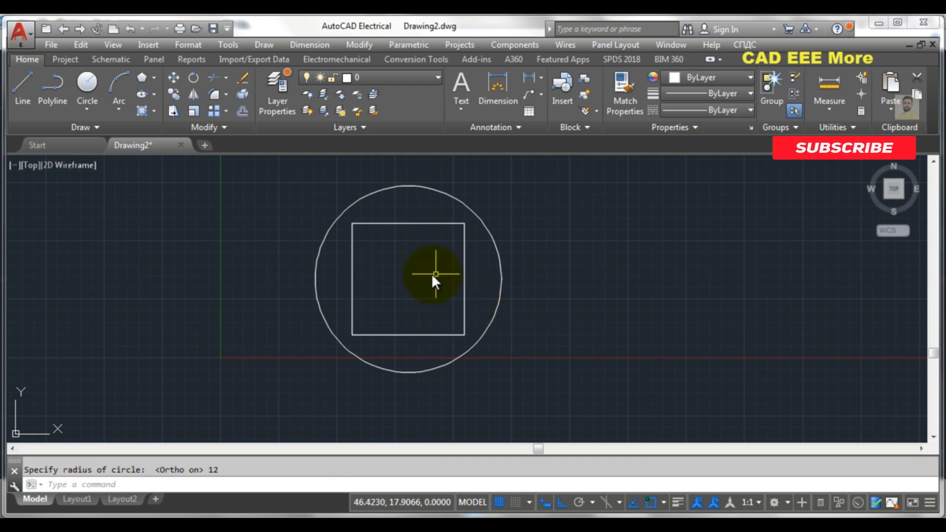
Step: Examine the layout and dimensions in the class 19 reference image in Windows Photo Viewer and return to AutoCAD Electrical
mouse_move(370, 503)
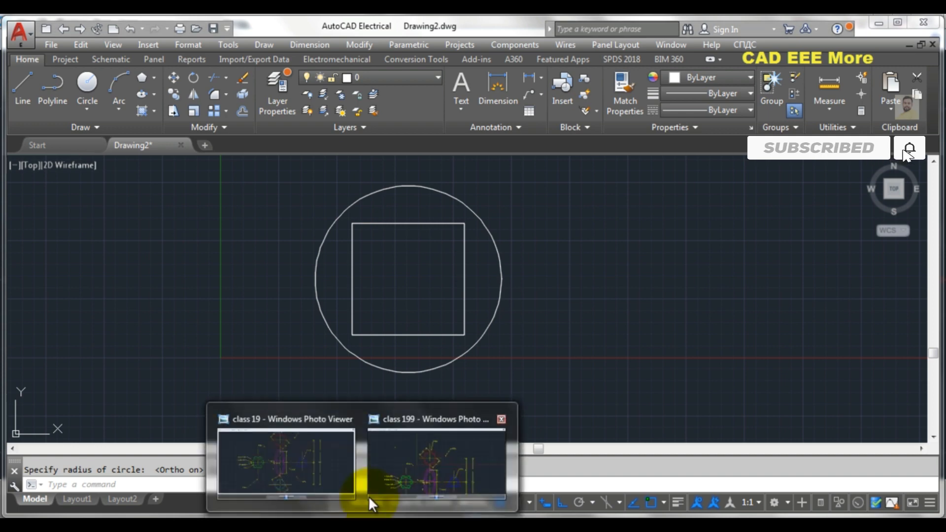
click(302, 463)
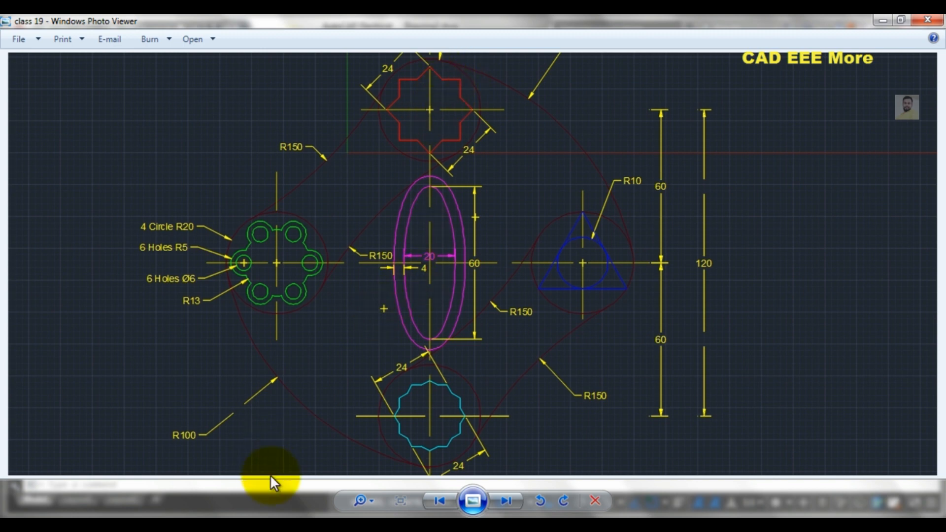
click(285, 526)
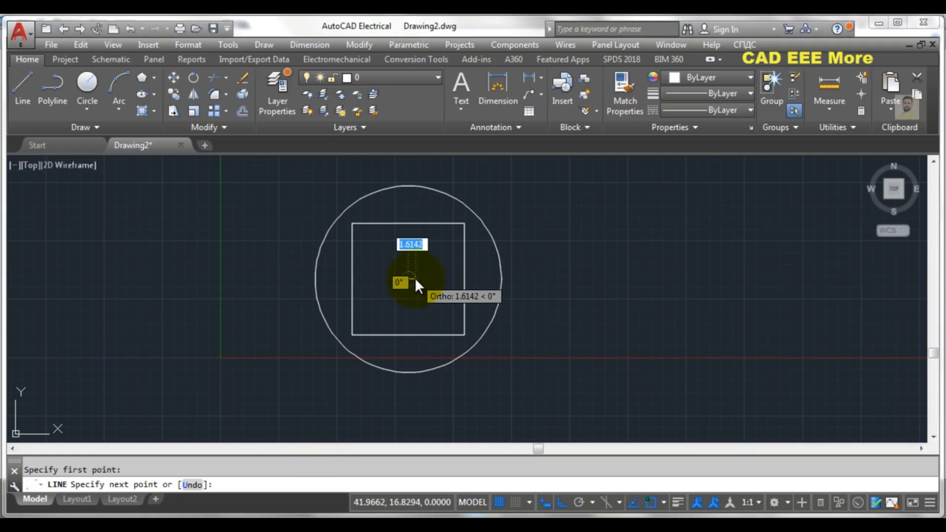
key(Escape)
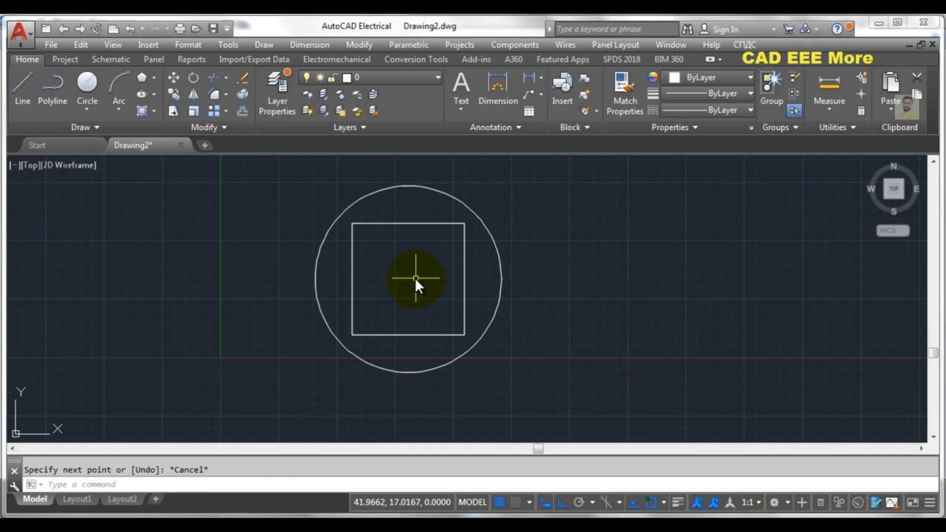
Step: Draw a horizontal centre line about 128 long through the circle's centre, extending past the circle on both sides
click(18, 85)
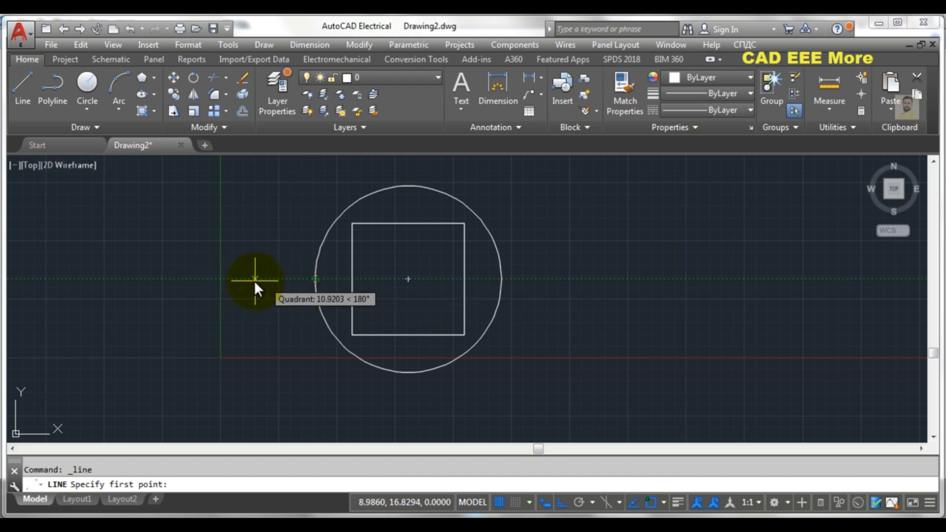
click(159, 279)
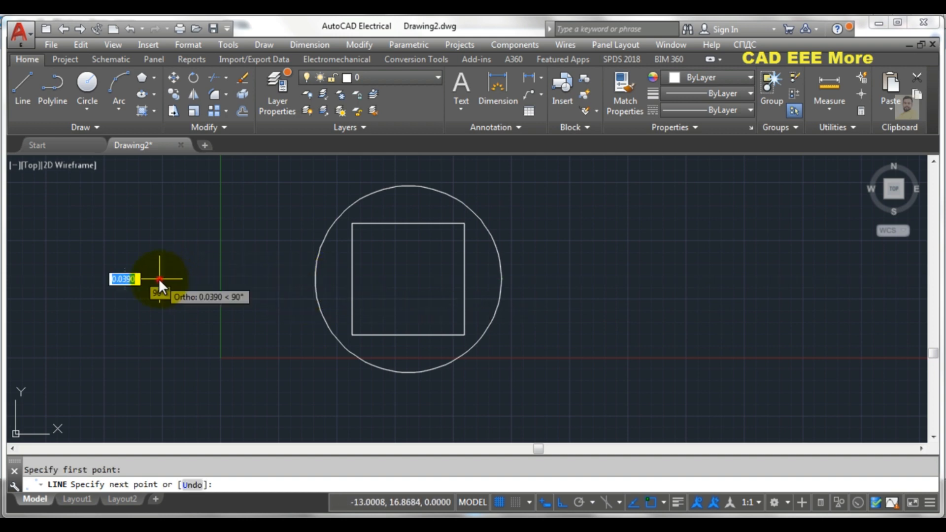
click(761, 282)
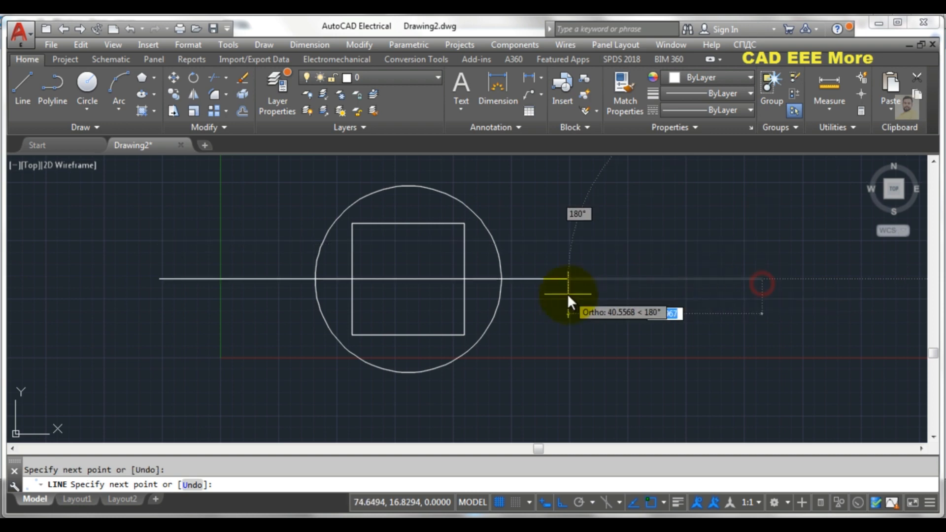
key(Return)
Step: Draw a vertical centre line about 225 long through the circle's centre, starting above the circle and ending far below it
scroll(639, 282, down, 5)
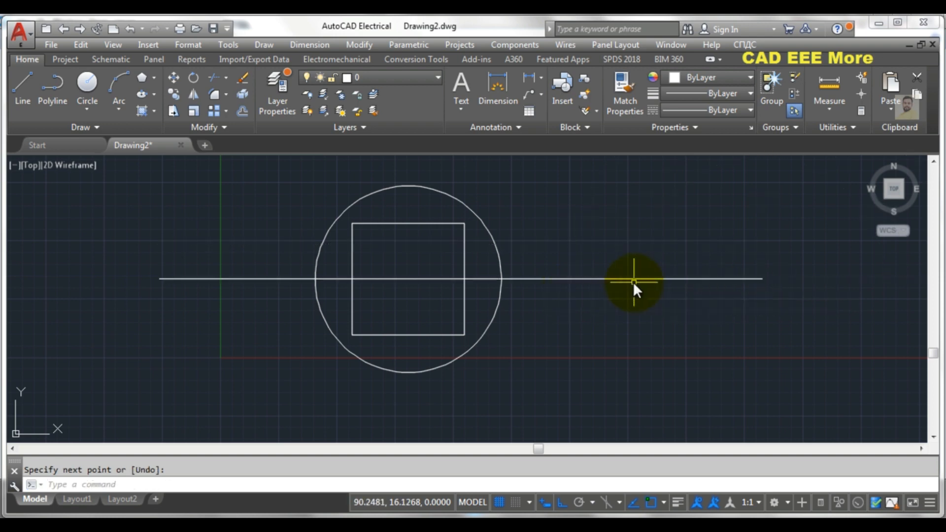
key(Return)
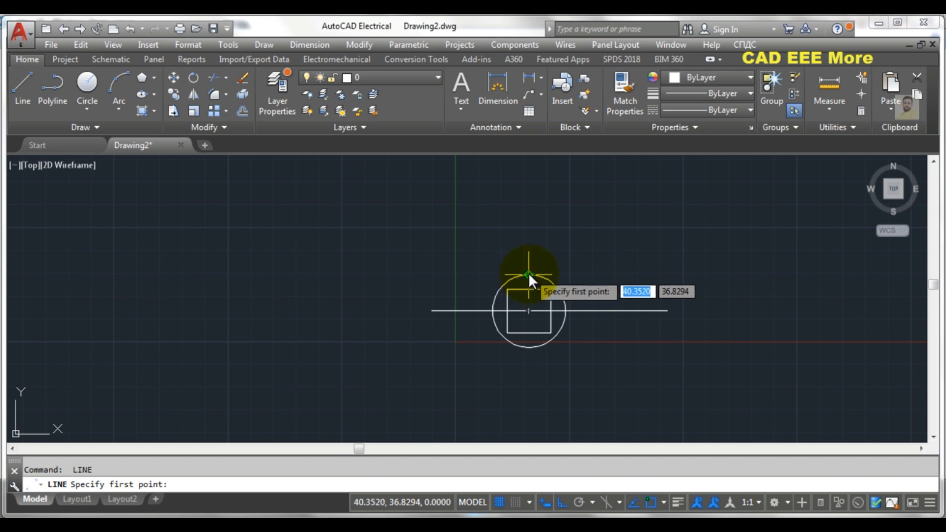
click(527, 229)
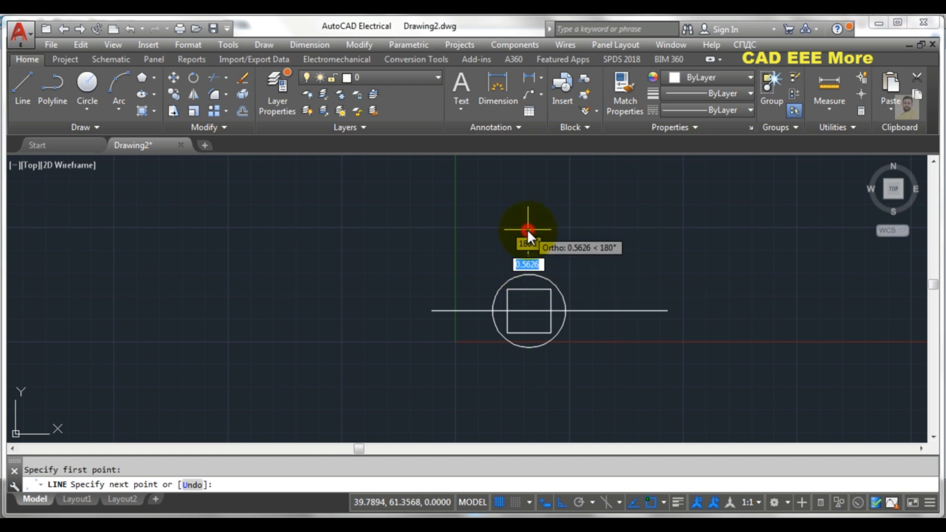
scroll(527, 364, down, 2)
middle_drag(530, 359, 480, 237)
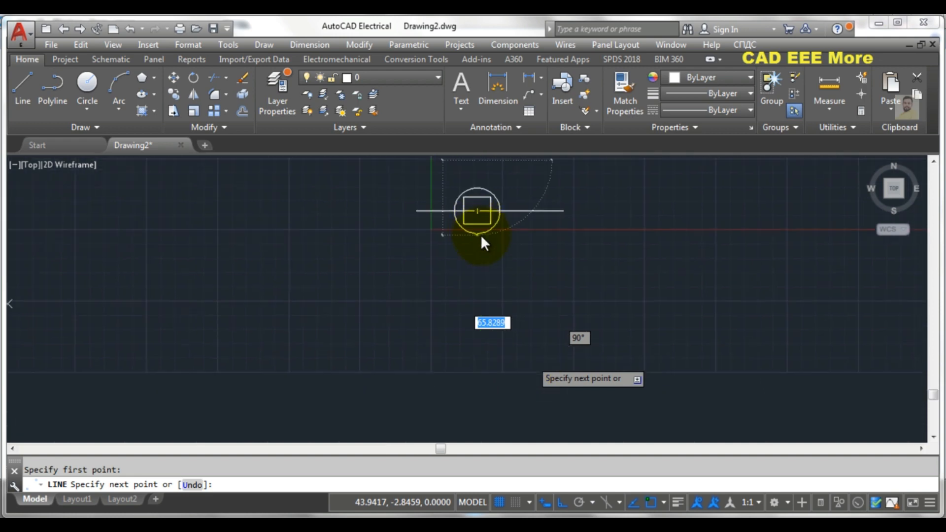
click(484, 418)
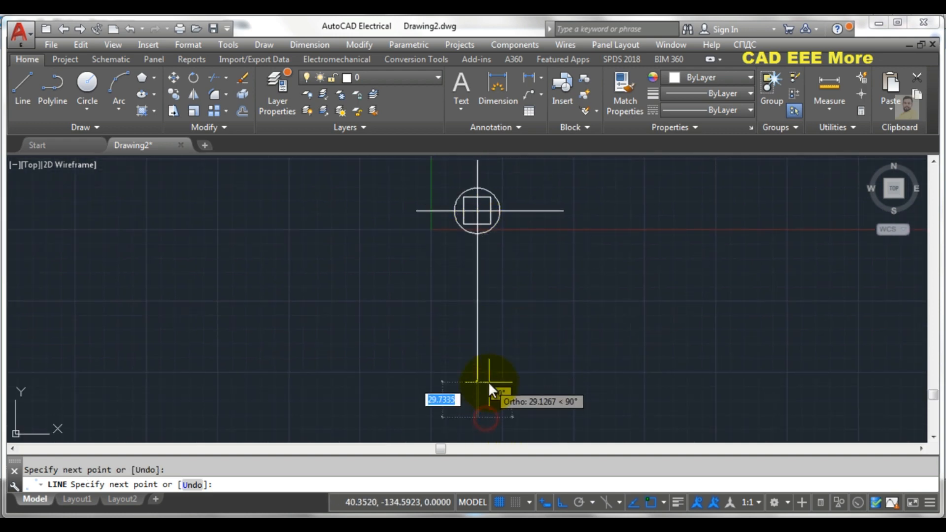
key(Return)
Step: Draw a line 12 long at 45° from the circle's centre, with Ortho off
middle_drag(469, 246, 449, 371)
scroll(462, 319, up, 2)
scroll(463, 319, up, 6)
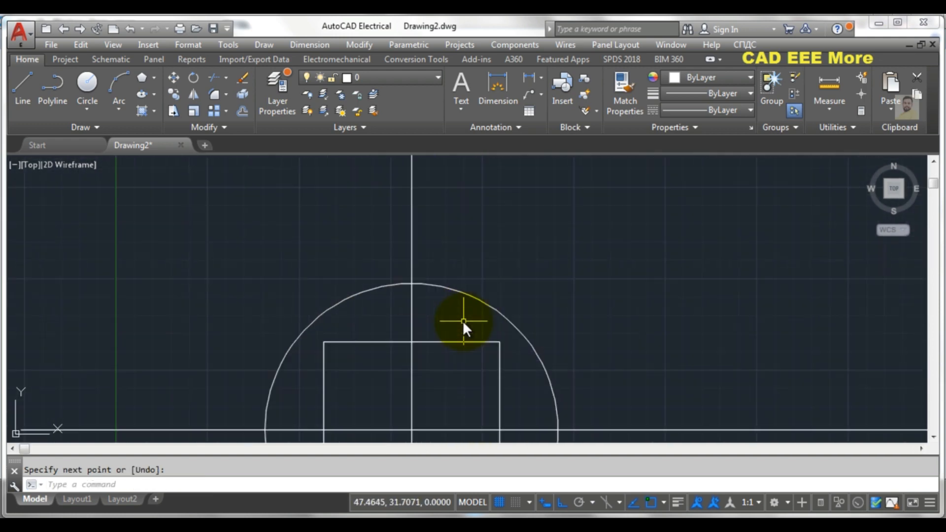
middle_drag(465, 317, 459, 234)
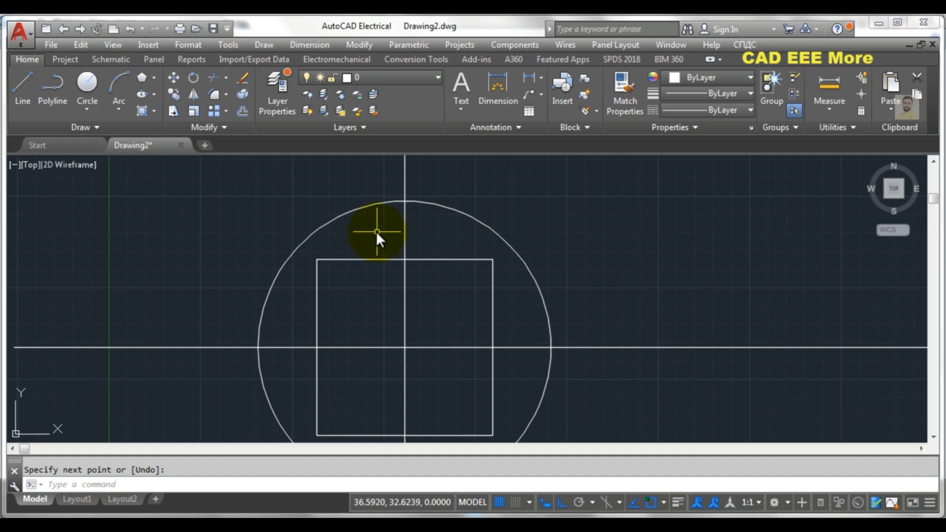
click(24, 87)
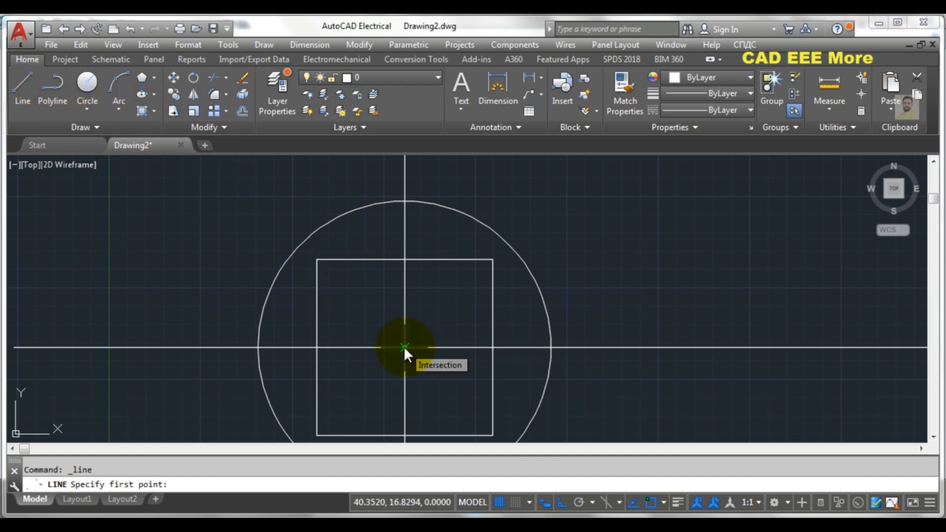
click(404, 346)
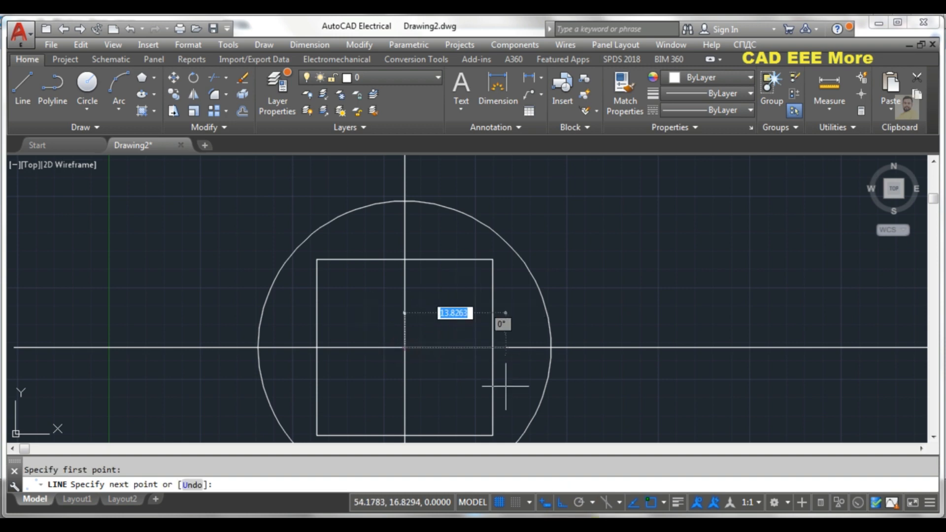
click(561, 502)
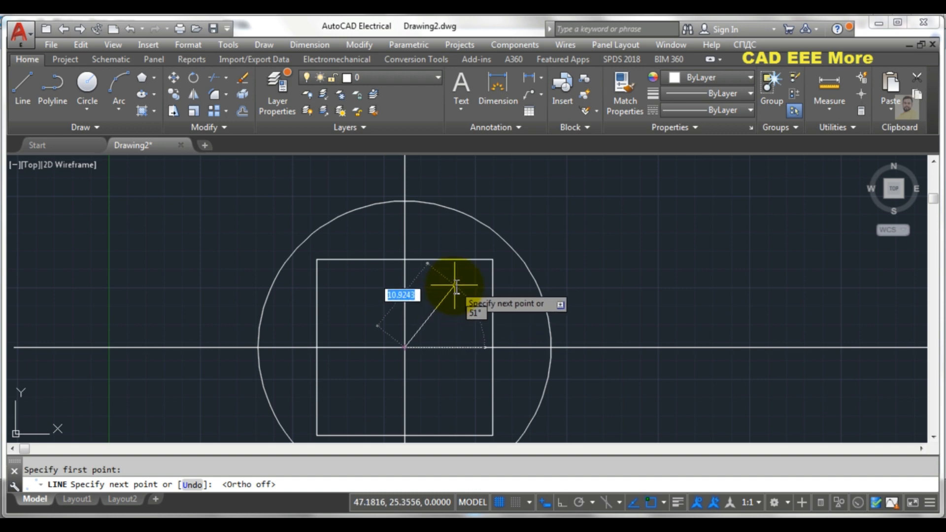
text(12)
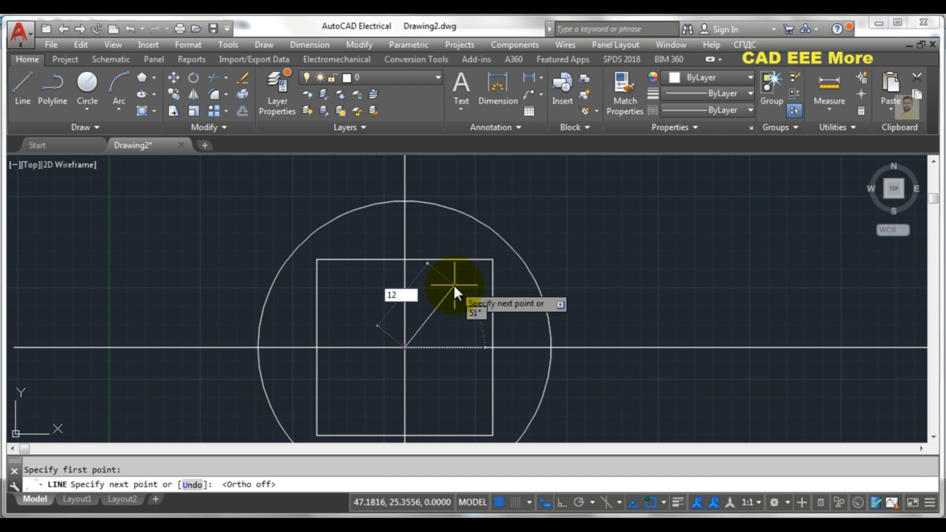
key(Tab)
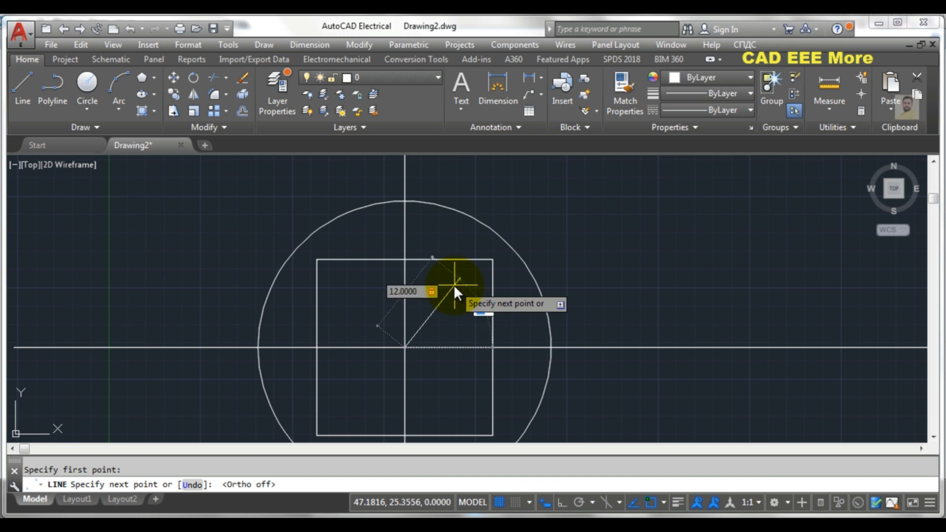
text(45)
key(Return)
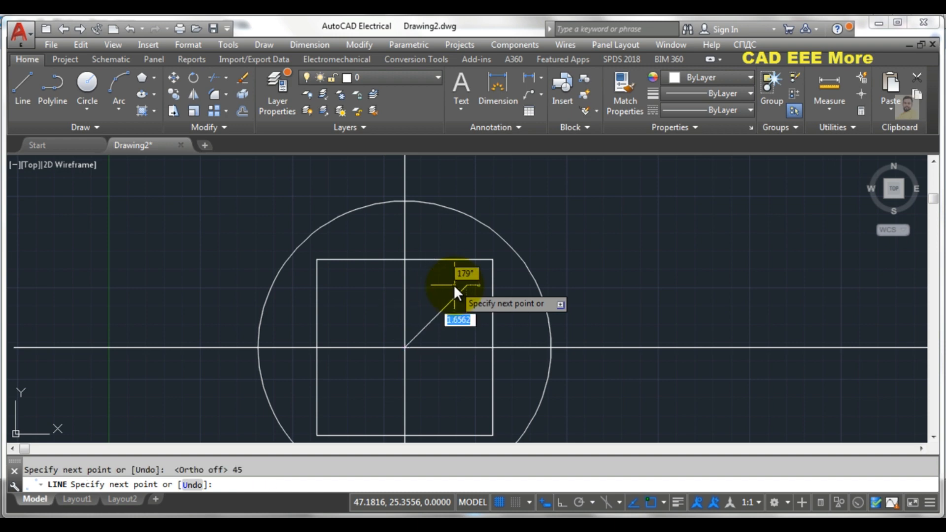
key(Return)
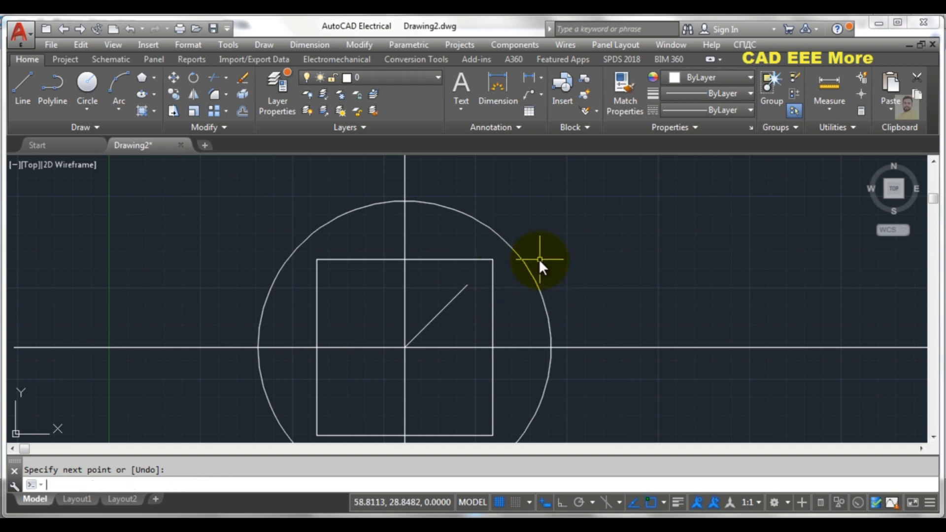
Step: Draw a second four-sided polygon from the circle's centre, circumscribed, with its radius reaching the end of the 45° line
click(138, 78)
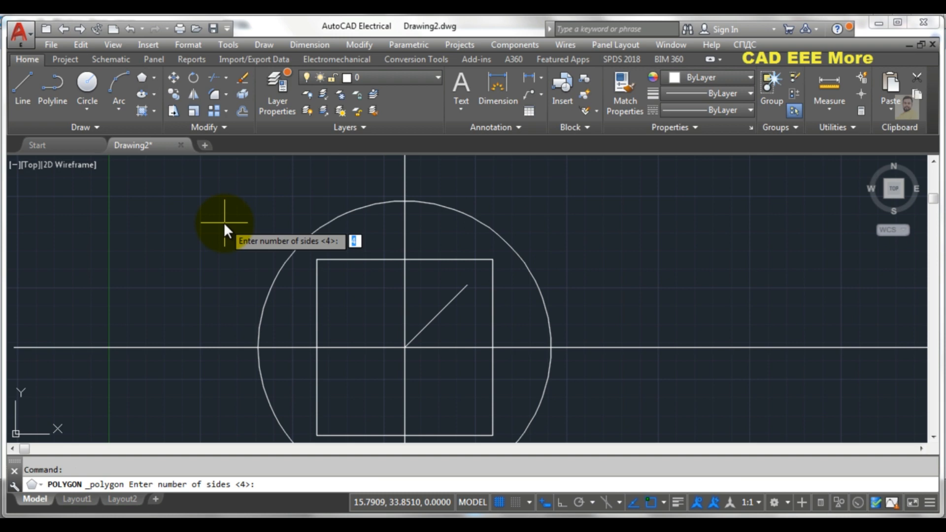
key(Return)
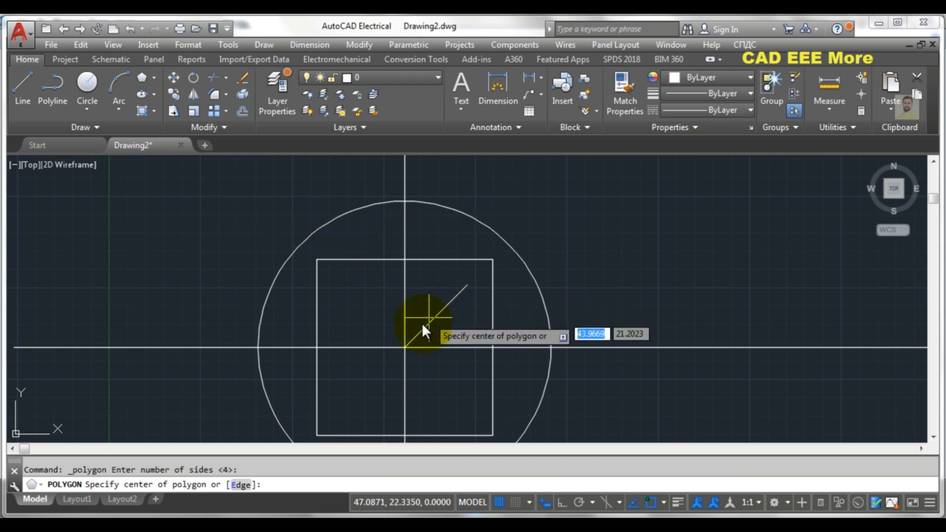
click(405, 349)
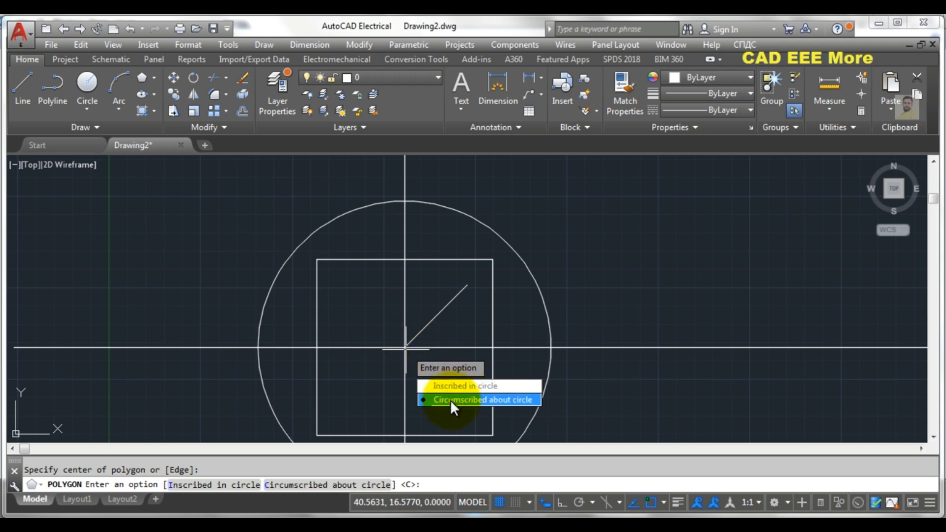
click(450, 400)
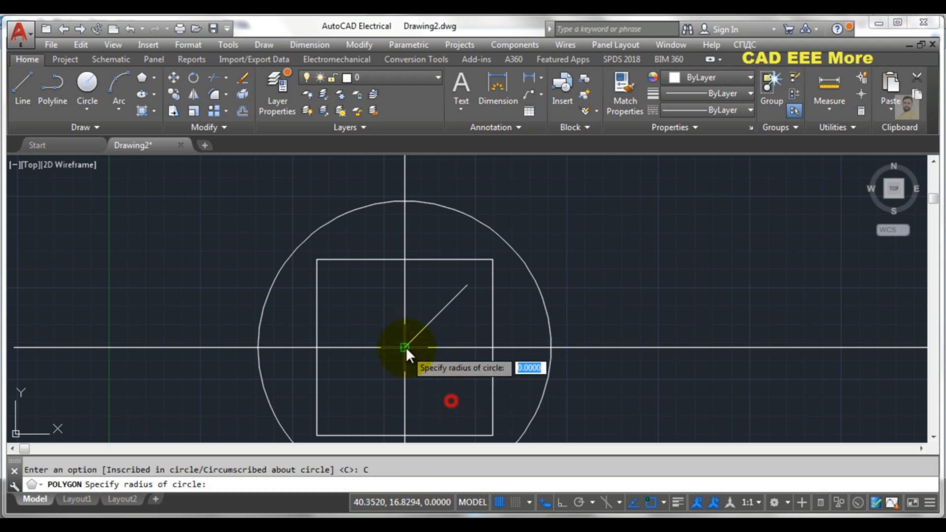
click(466, 285)
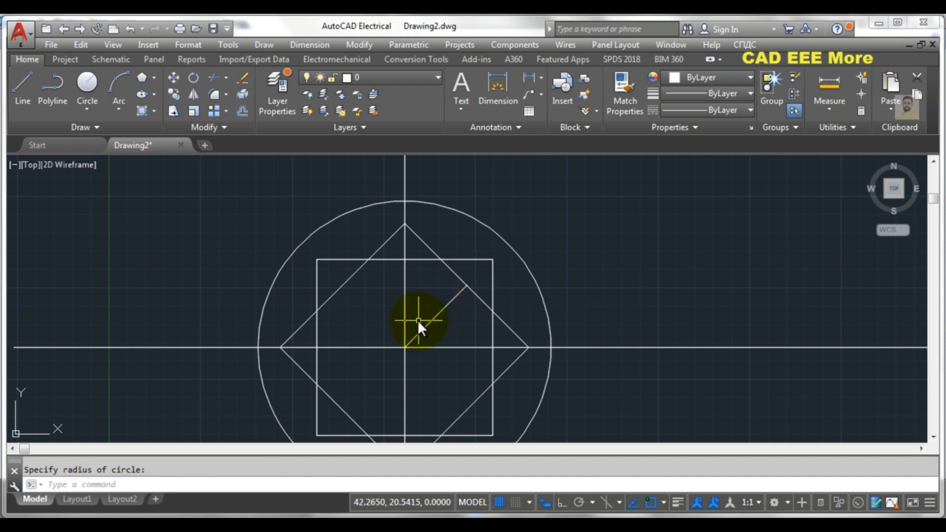
Step: Trim the inner overlapping segments of the two squares, leaving only the diagonal across the lower-left corner untrimmed
key(Escape)
scroll(385, 323, down, 4)
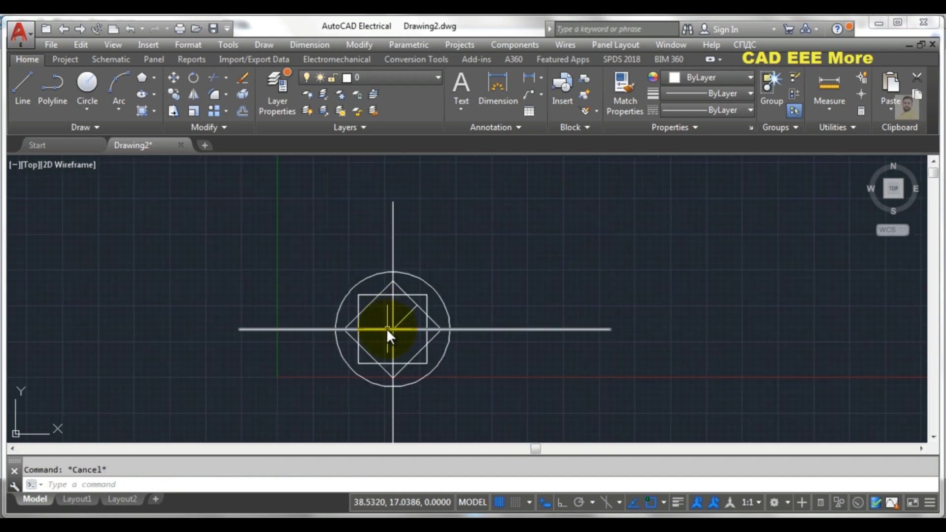
scroll(403, 289, up, 2)
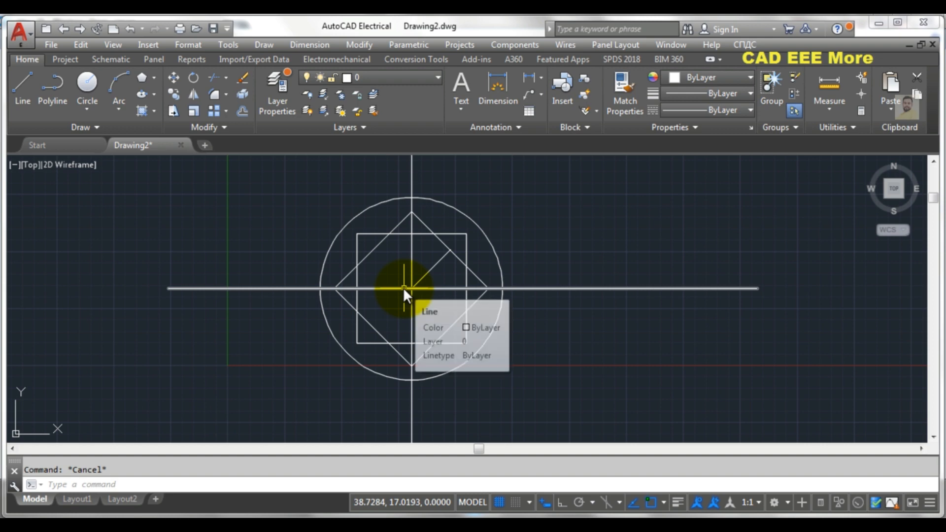
text(TR)
key(Return)
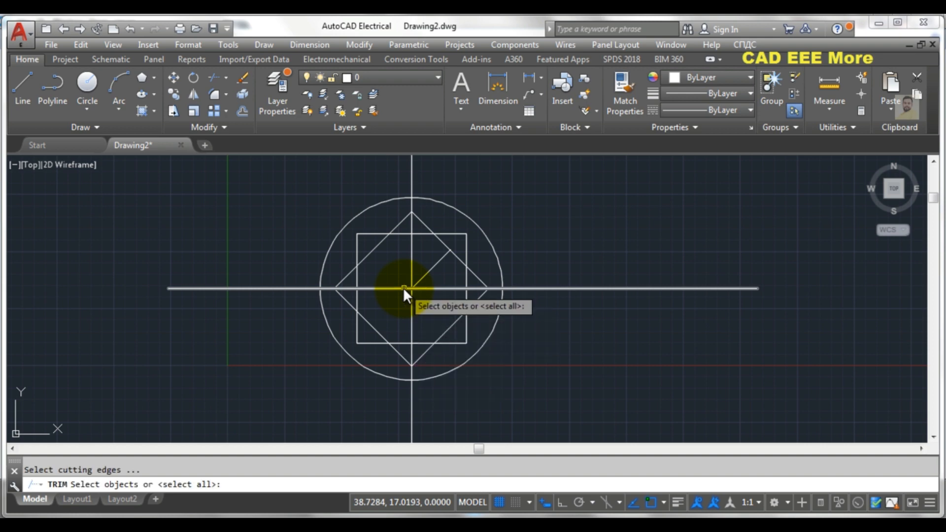
key(Return)
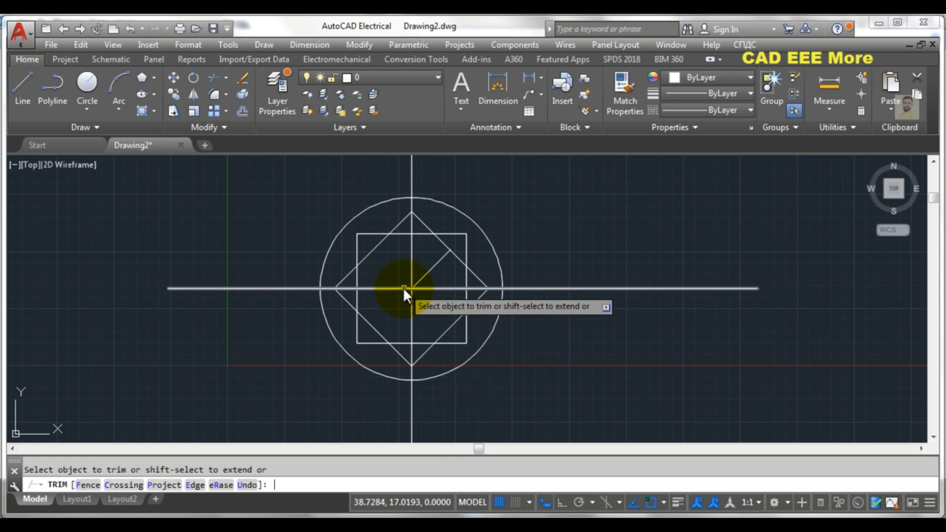
click(371, 252)
click(401, 235)
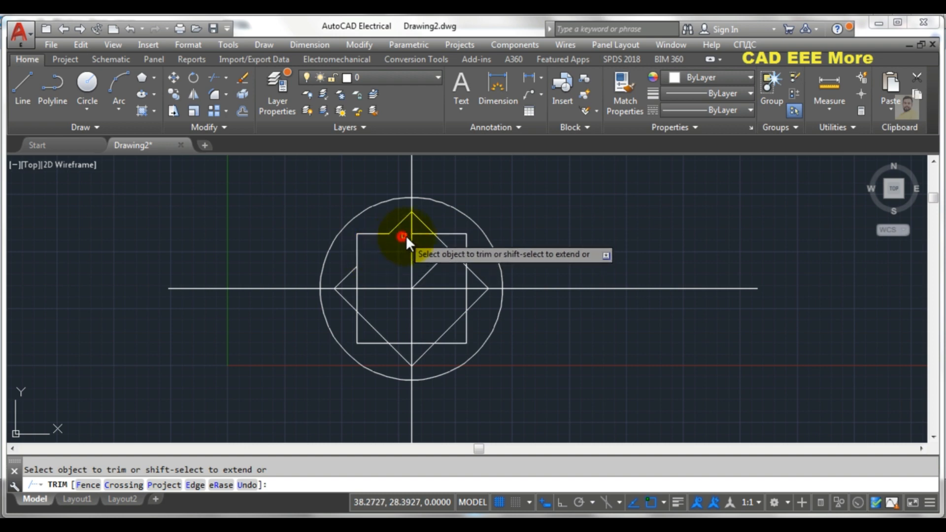
click(445, 246)
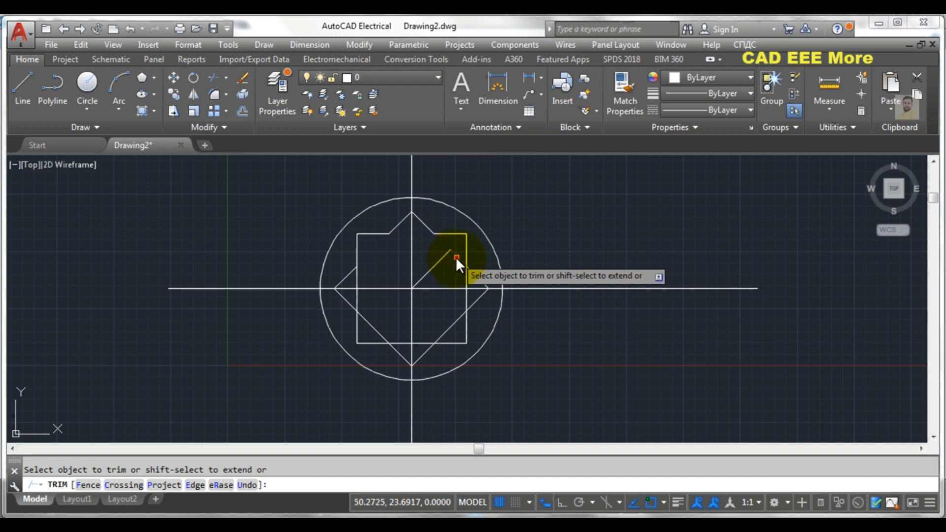
click(464, 282)
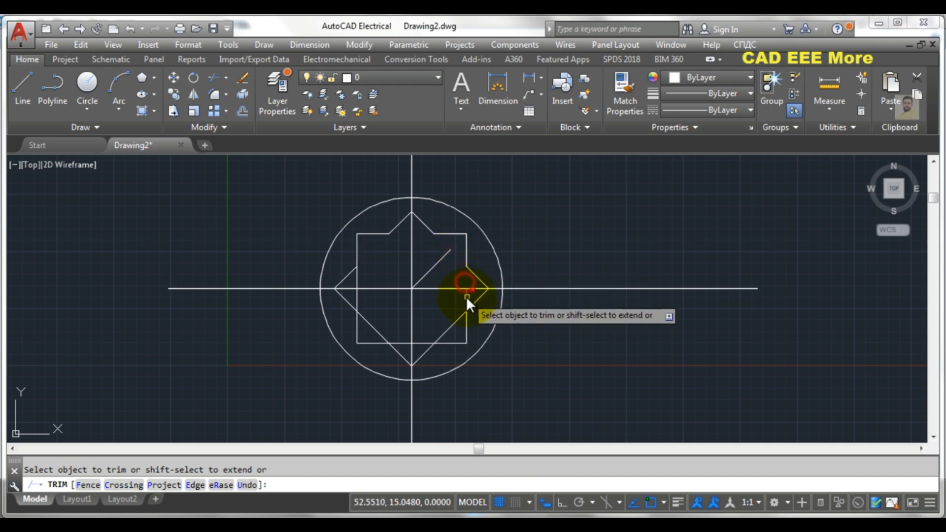
click(450, 325)
click(419, 344)
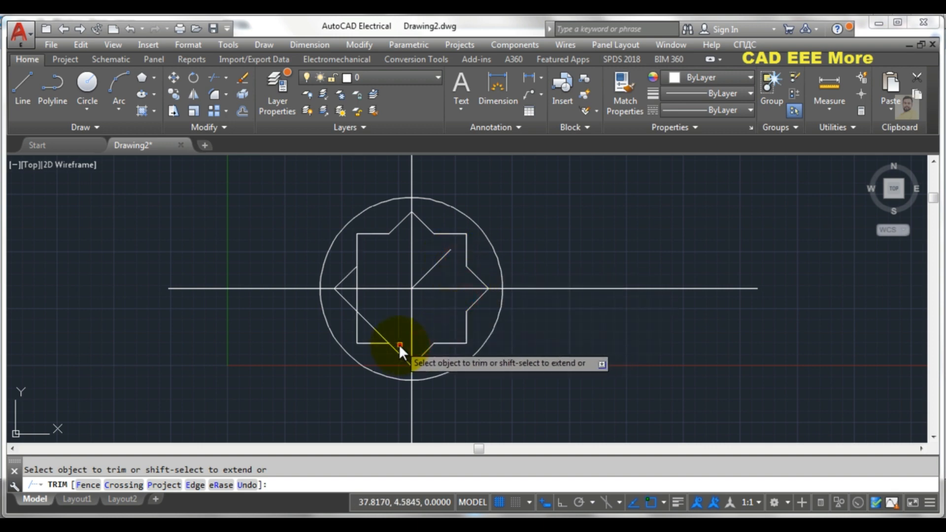
click(398, 344)
click(357, 302)
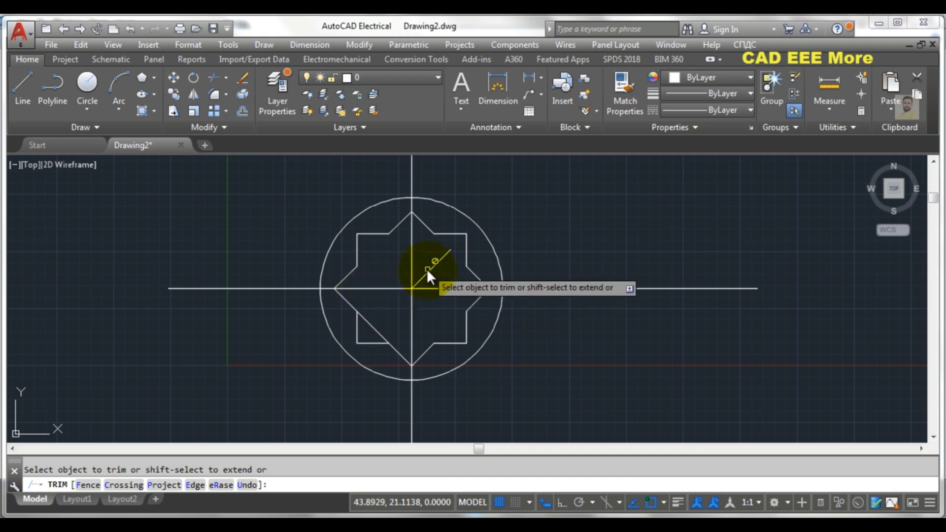
key(Escape)
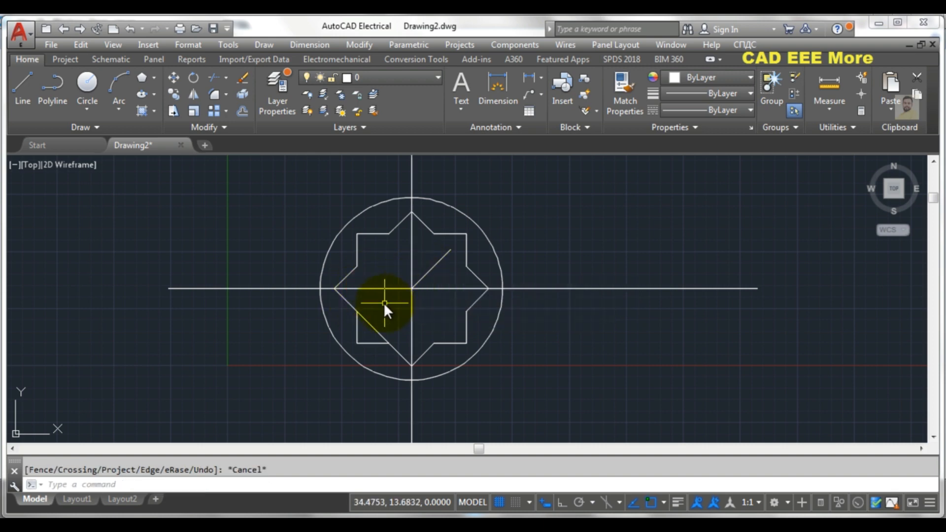
Step: Erase the 45° construction line running from the circle's centre
text(e)
key(Return)
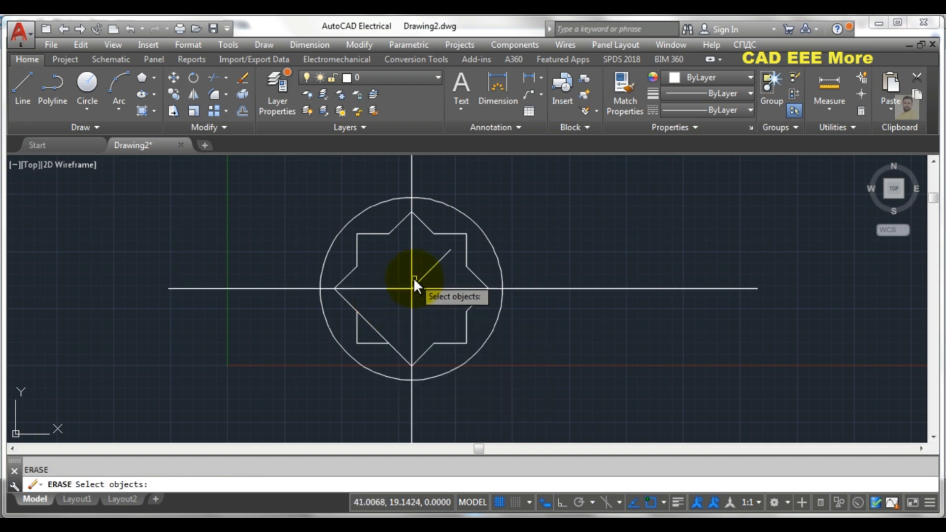
click(423, 275)
key(Return)
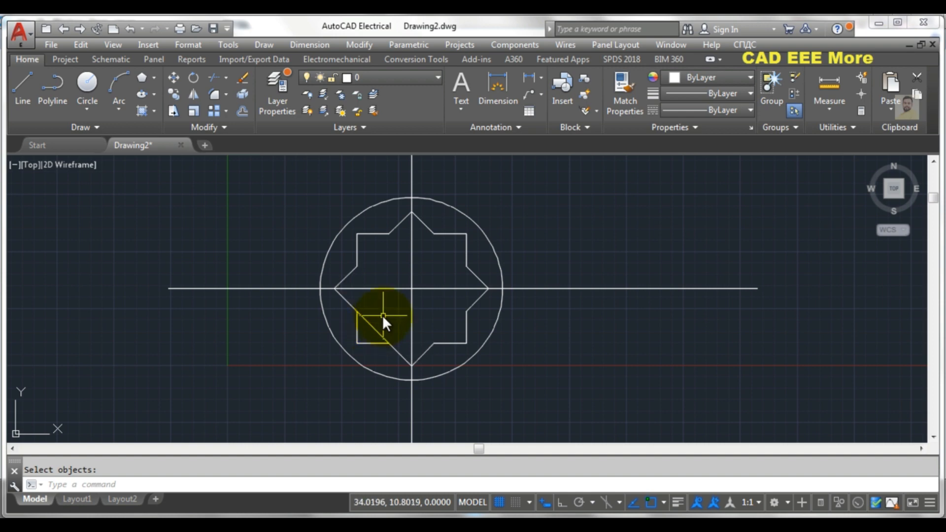
Step: Trim the remaining diagonal segment across the lower-left corner to complete the eight-pointed star outline
text(tr)
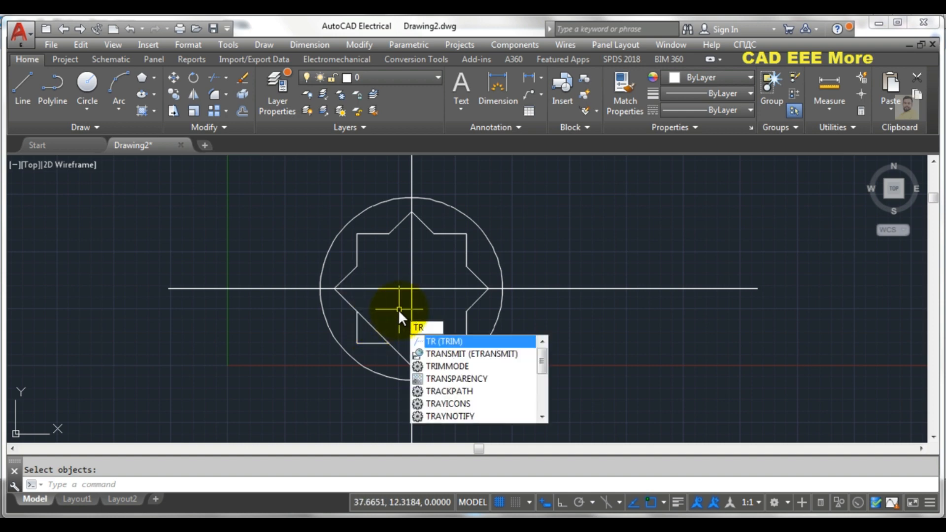
key(Return)
key(Return)
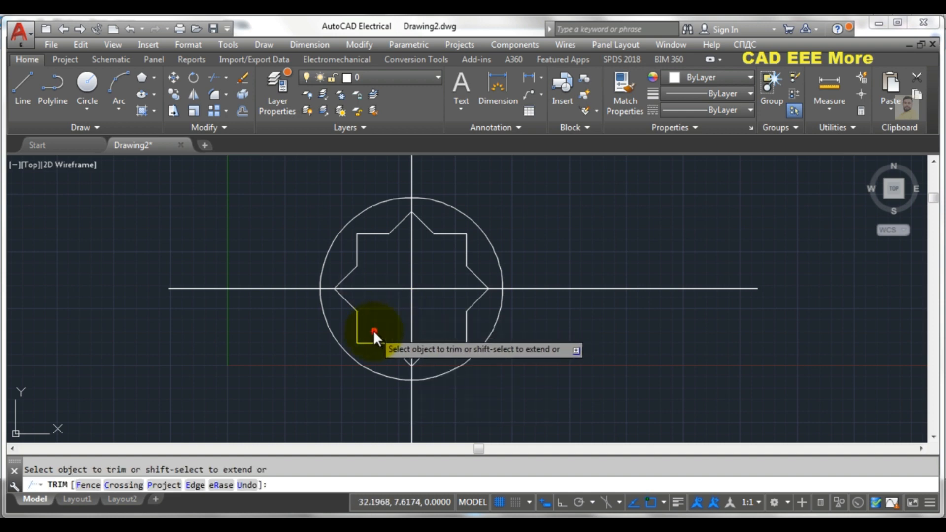
click(374, 328)
key(Escape)
Step: Check the vertical distance between the upper and lower circle centres in the reference image in Windows Photo Viewer
scroll(383, 316, down, 2)
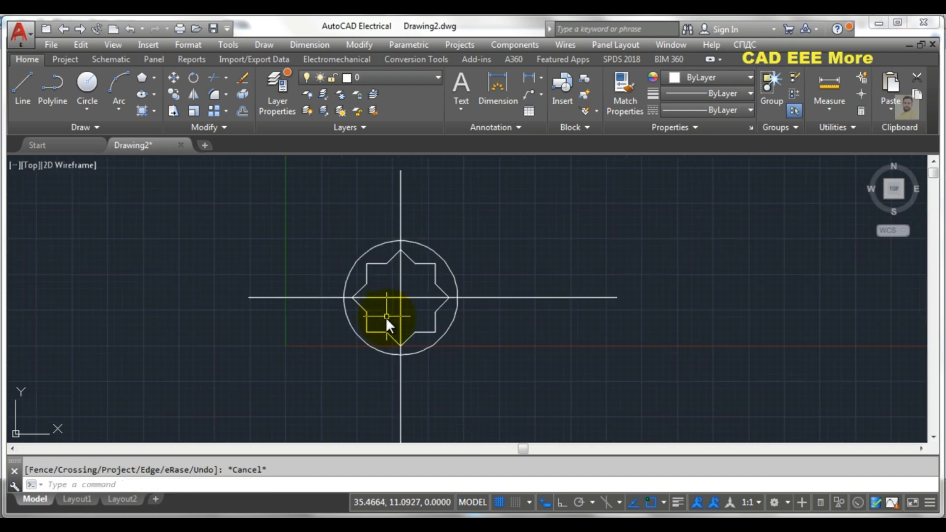
middle_drag(401, 307, 415, 253)
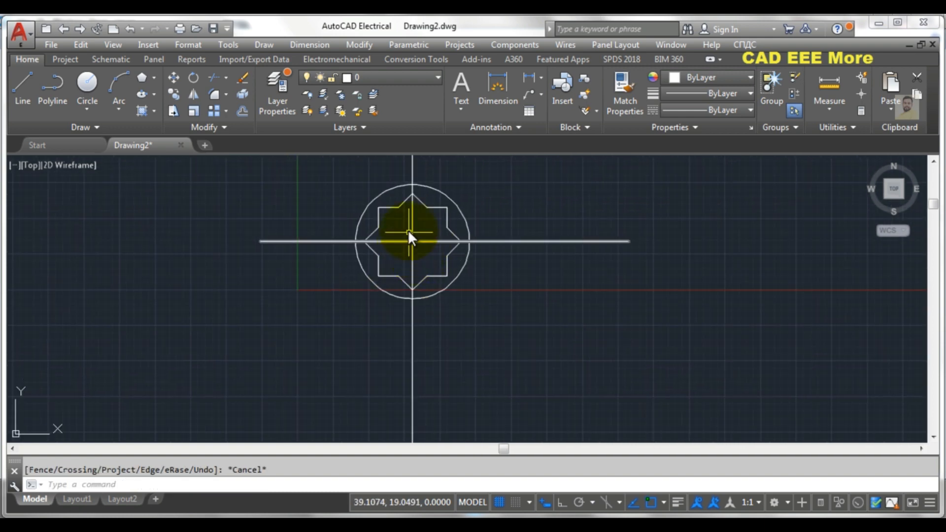
scroll(417, 212, up, 4)
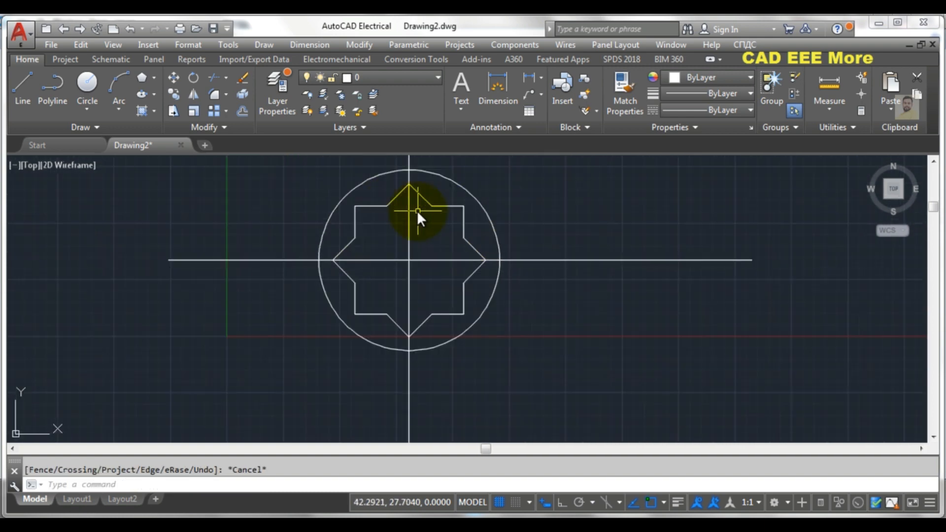
scroll(417, 211, down, 4)
scroll(418, 212, down, 2)
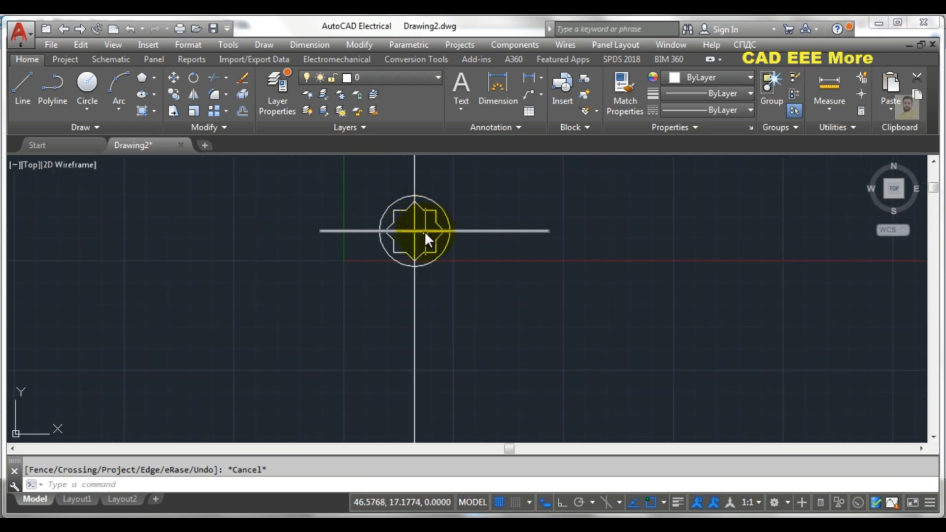
middle_drag(429, 276, 438, 226)
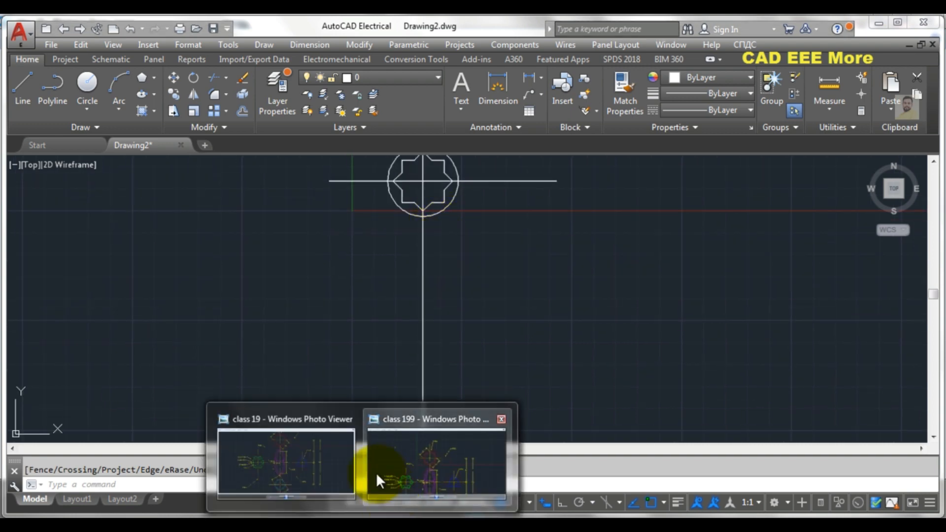
click(377, 473)
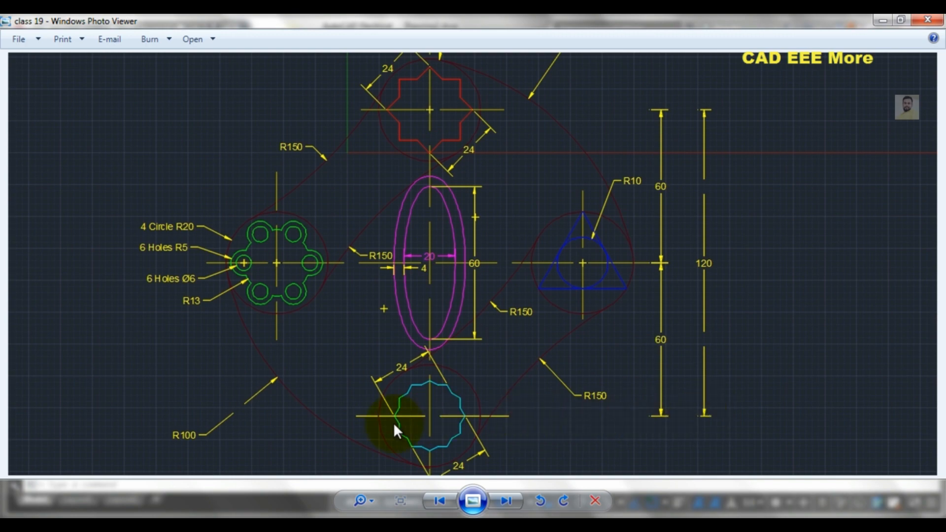
click(268, 524)
Step: Offset the star's horizontal centre line 120 downward, with Ortho on
scroll(406, 277, down, 2)
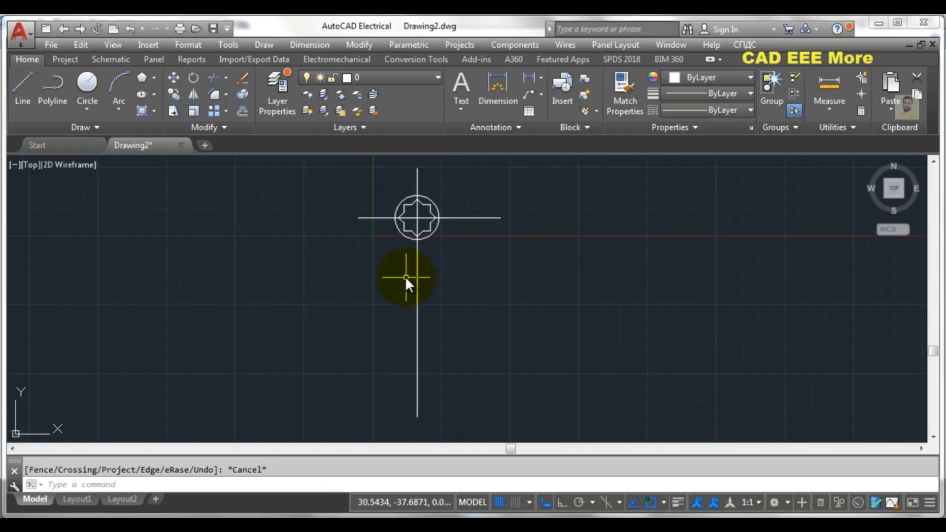
click(244, 113)
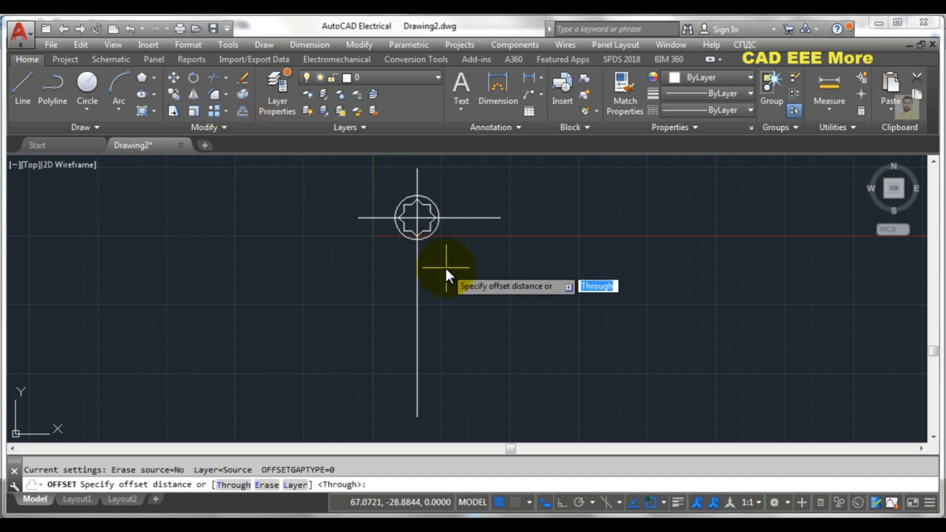
text(120)
key(Return)
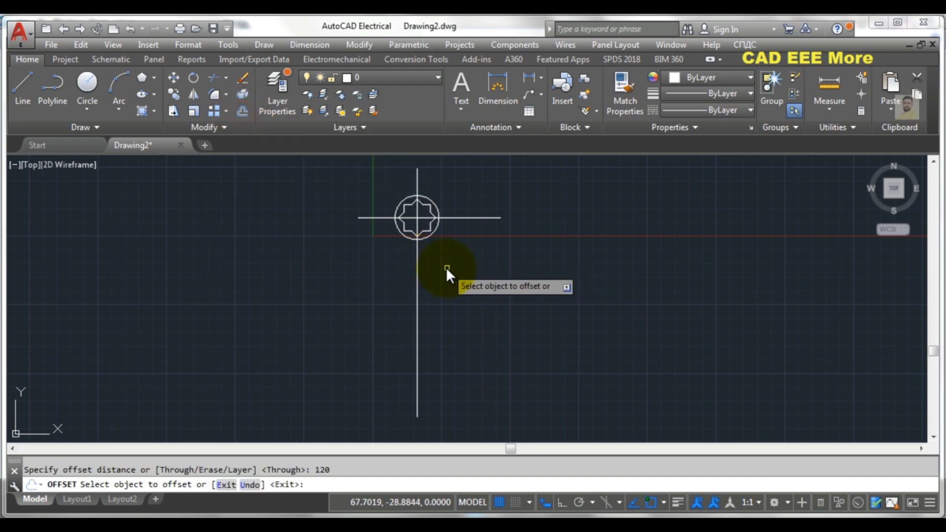
click(478, 218)
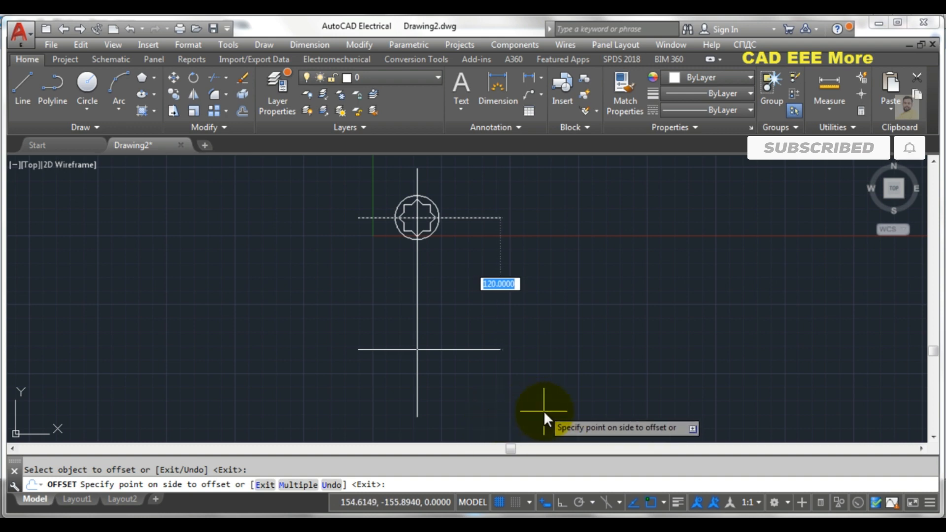
click(561, 502)
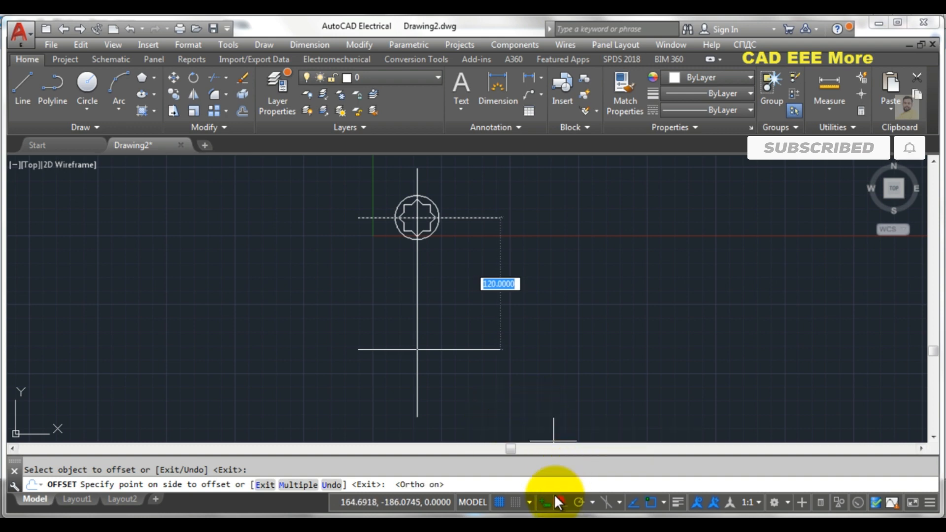
click(507, 412)
key(Escape)
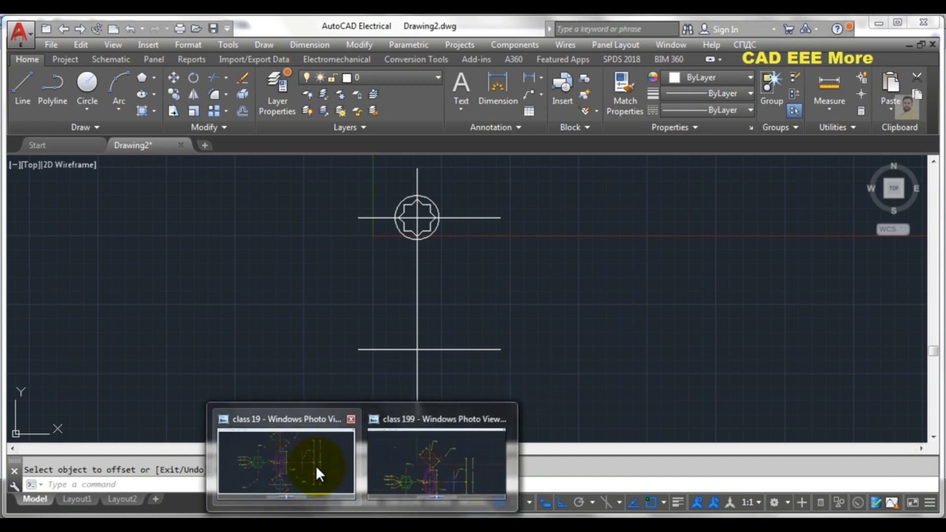
Step: Examine the lower circle, its multi-pointed shape and their dimensions in the class 199 reference image in Windows Photo Viewer
click(315, 465)
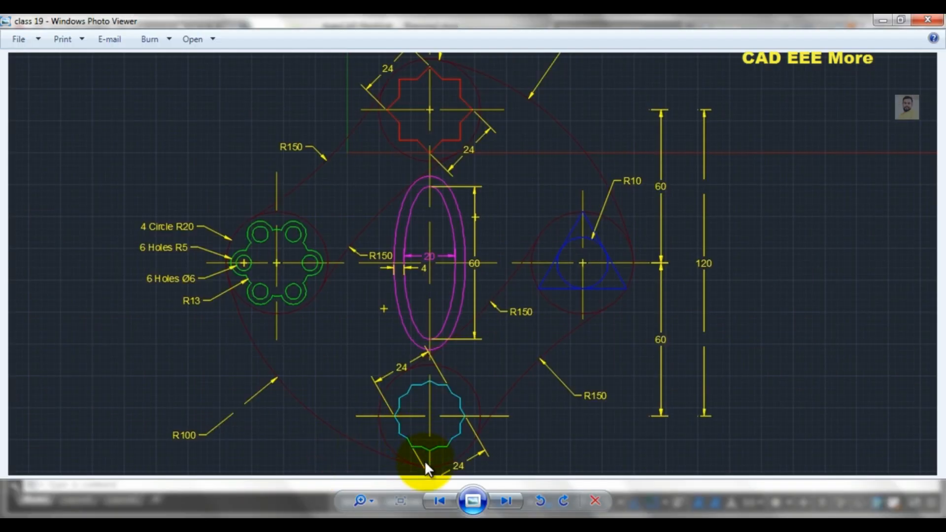
click(422, 477)
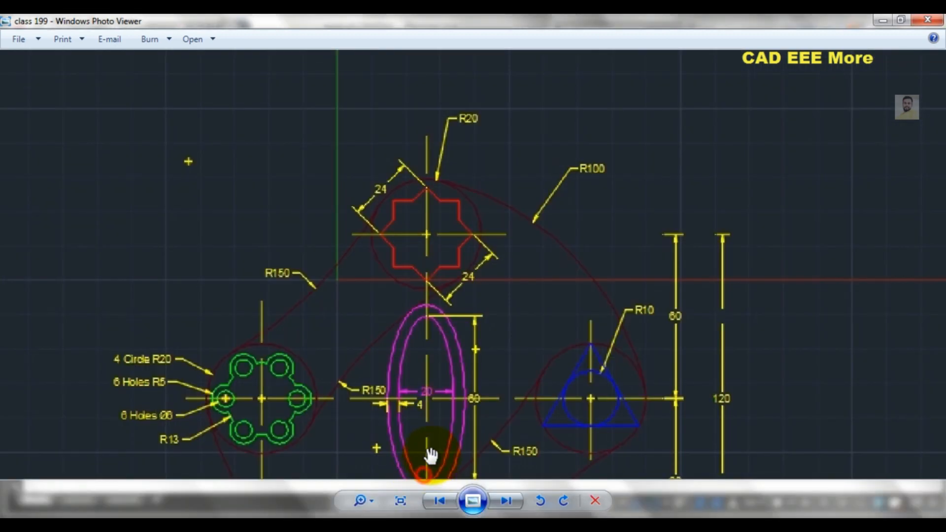
scroll(433, 447, down, 2)
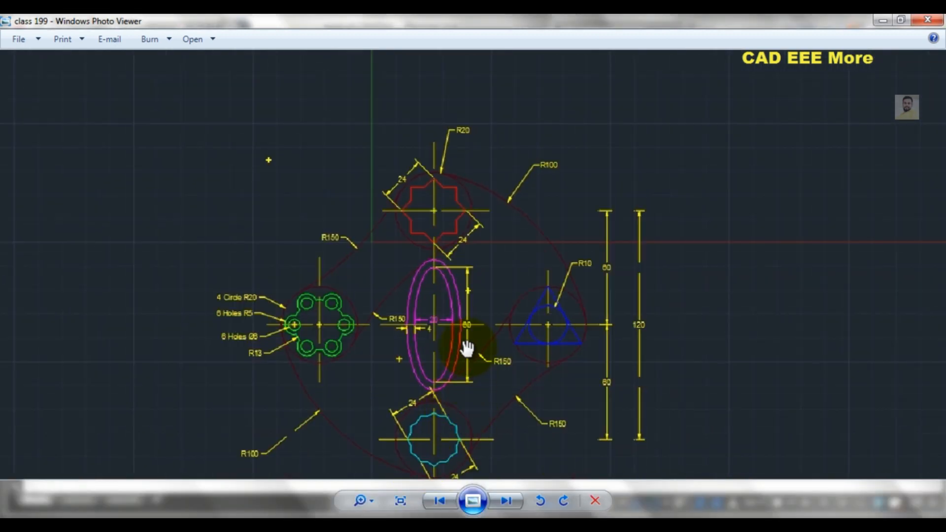
scroll(444, 421, down, 1)
scroll(433, 421, up, 2)
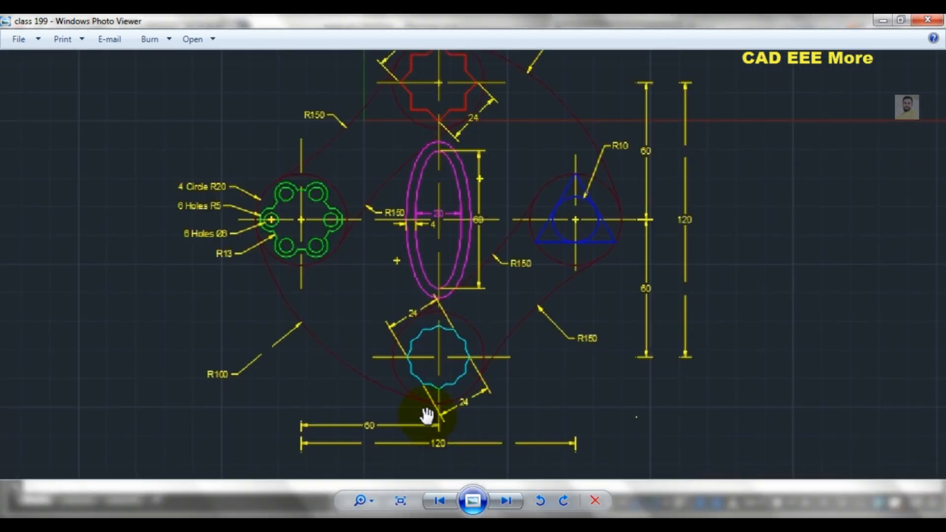
scroll(426, 419, up, 2)
scroll(427, 412, up, 1)
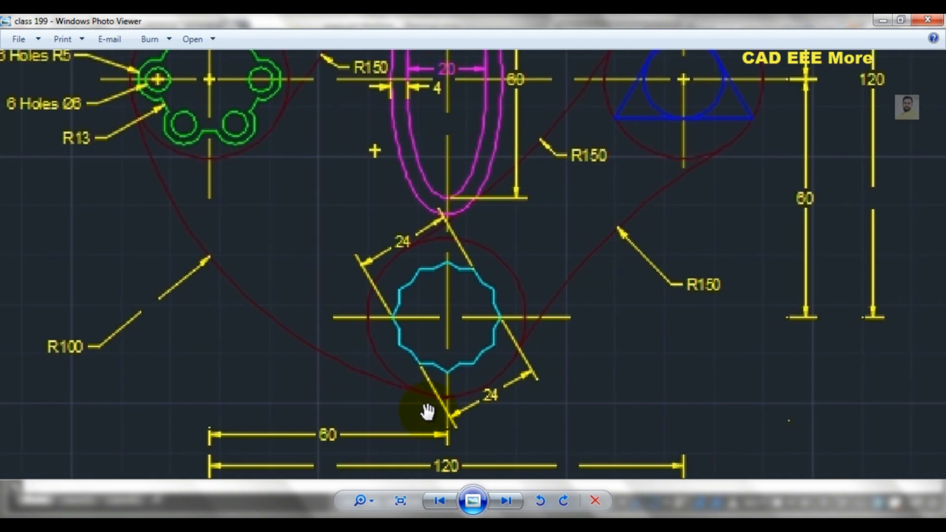
scroll(427, 412, down, 4)
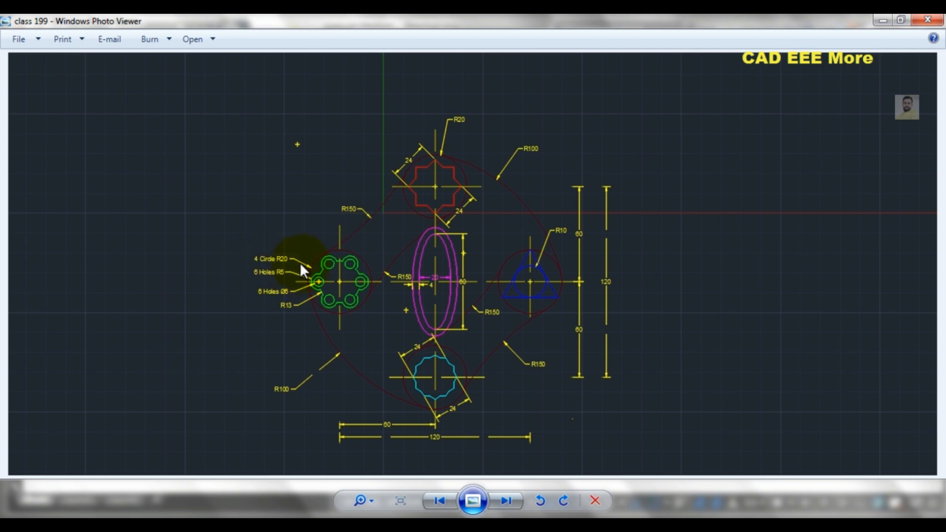
click(278, 525)
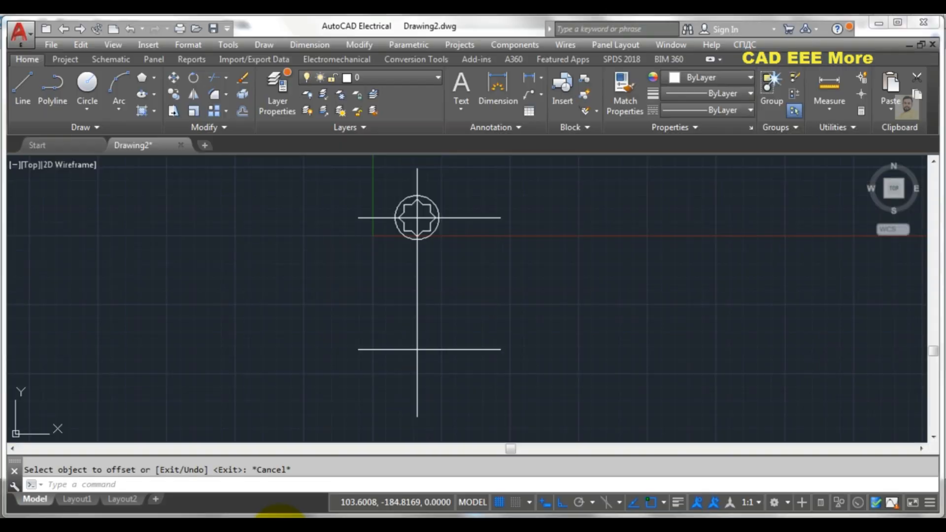
Step: Draw a circle of radius 20 centred on the intersection of the lower horizontal and vertical centre lines
click(80, 115)
click(101, 131)
scroll(348, 337, up, 2)
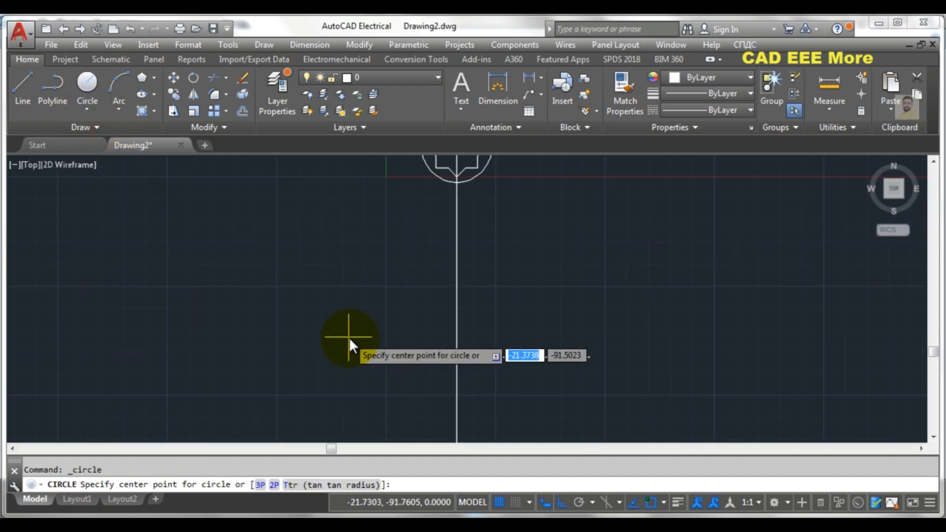
scroll(349, 337, up, 4)
middle_drag(507, 373, 274, 243)
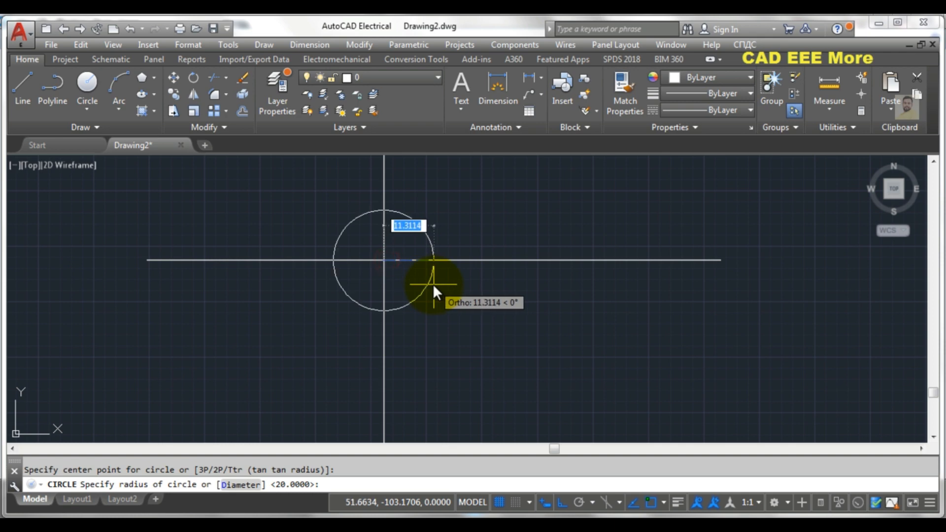
text(20)
key(Return)
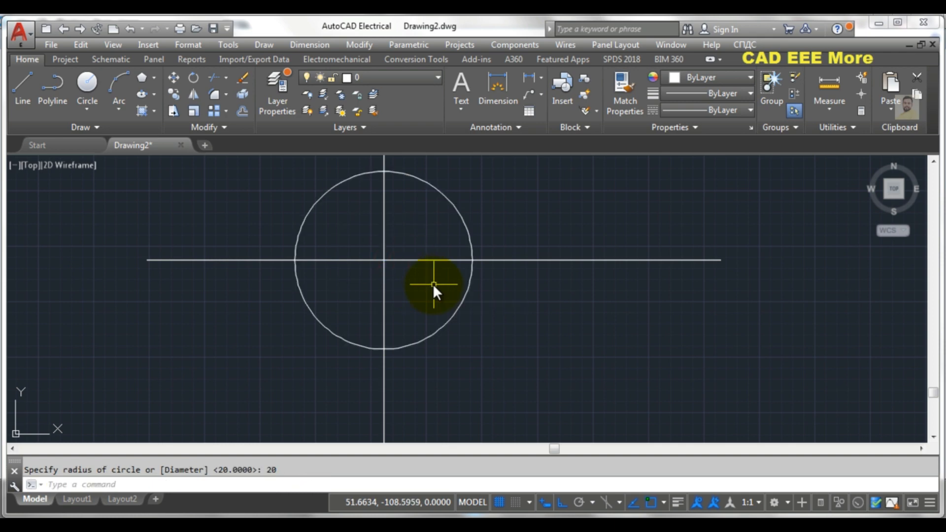
Step: Examine the lower circle's multi-pointed shape and its dimensions against the upper star in the class 19 image in Windows Photo Viewer, keeping the current Windows color scheme
mouse_move(356, 515)
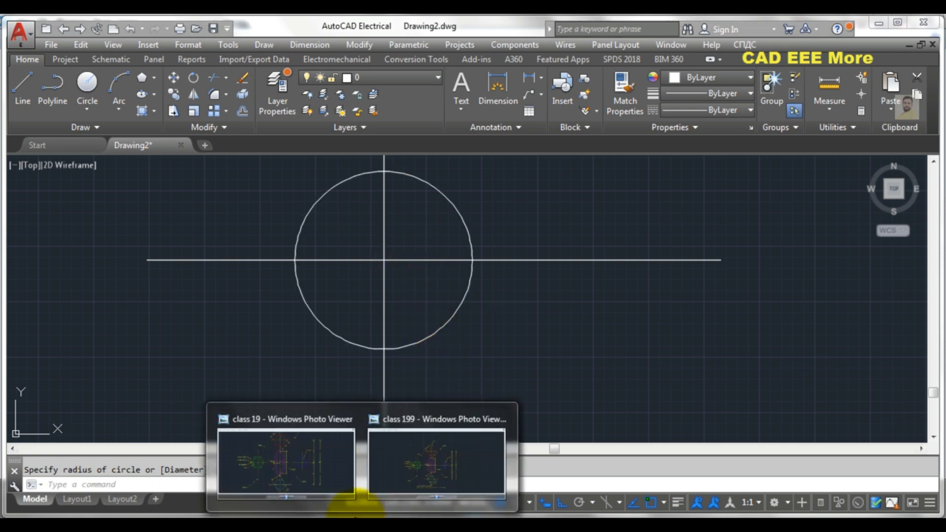
click(291, 467)
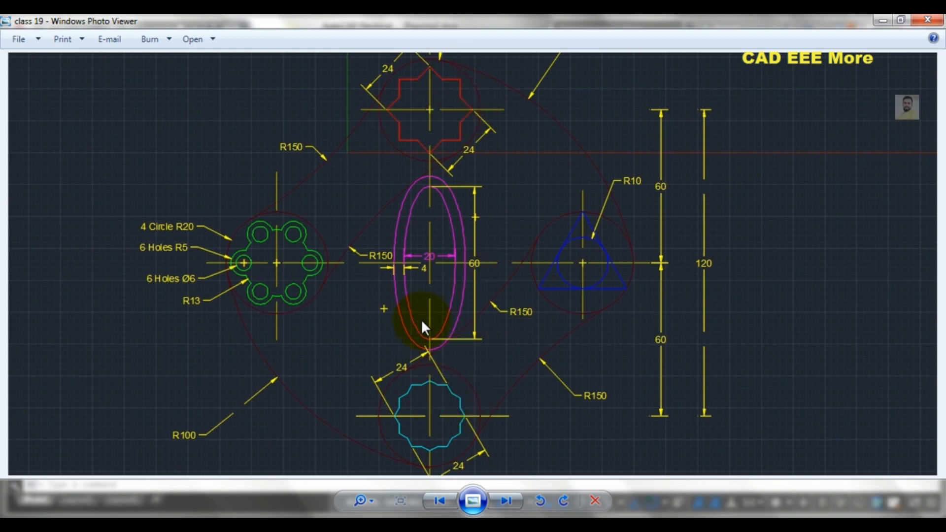
scroll(423, 394, up, 4)
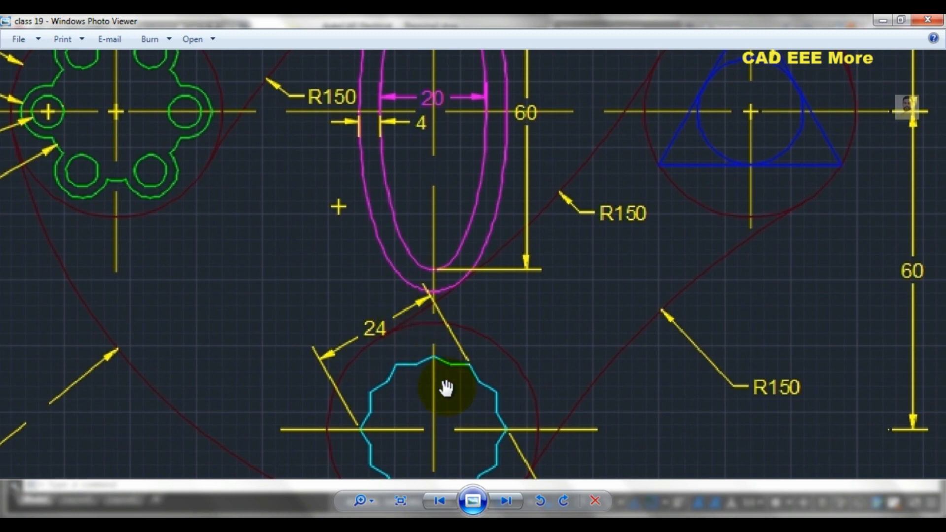
scroll(435, 398, down, 3)
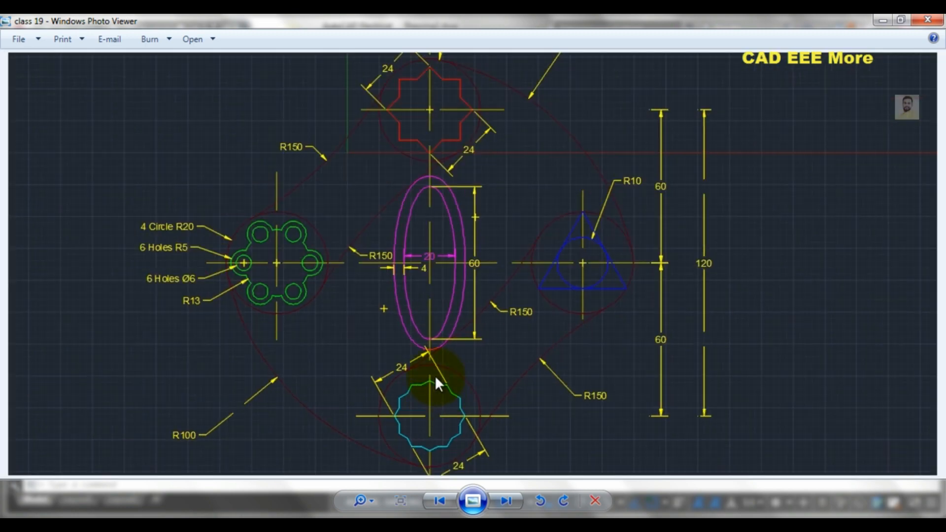
scroll(427, 62, up, 2)
scroll(427, 62, up, 1)
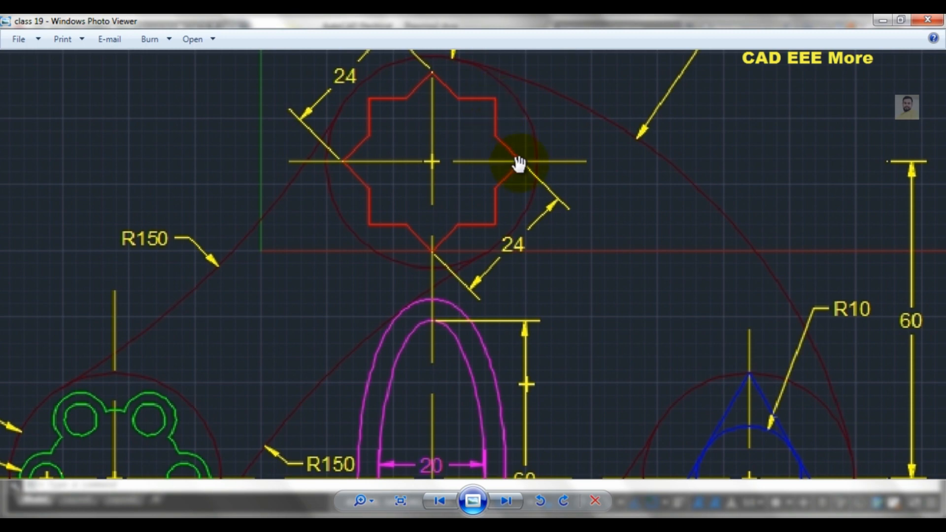
scroll(494, 161, down, 4)
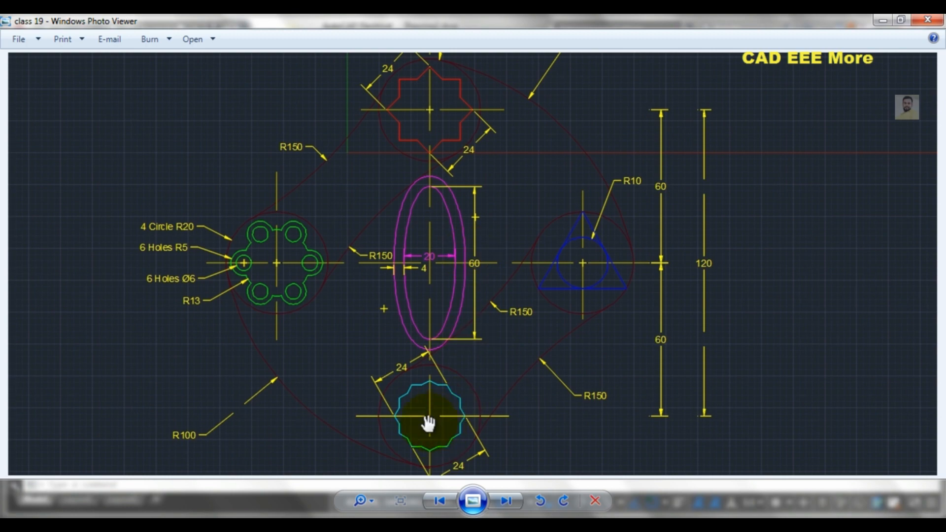
scroll(428, 423, up, 5)
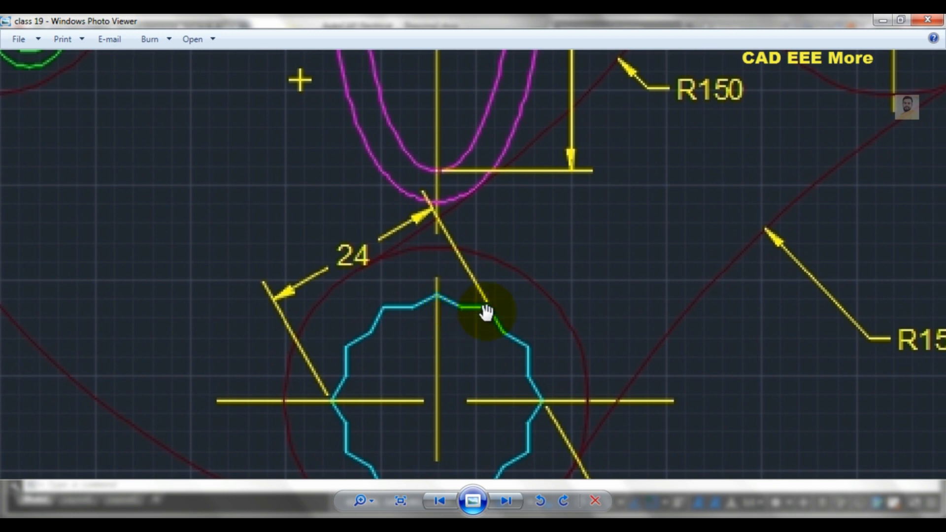
scroll(481, 324, down, 2)
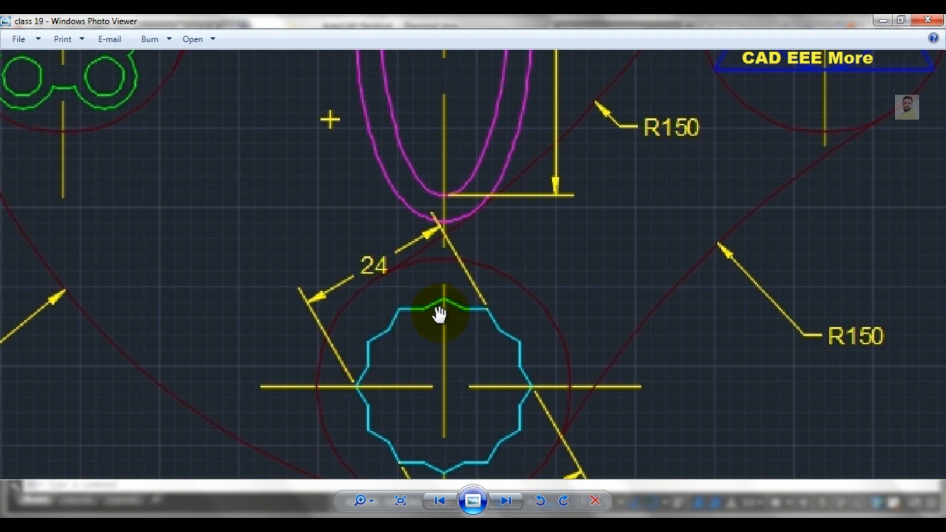
scroll(440, 314, down, 1)
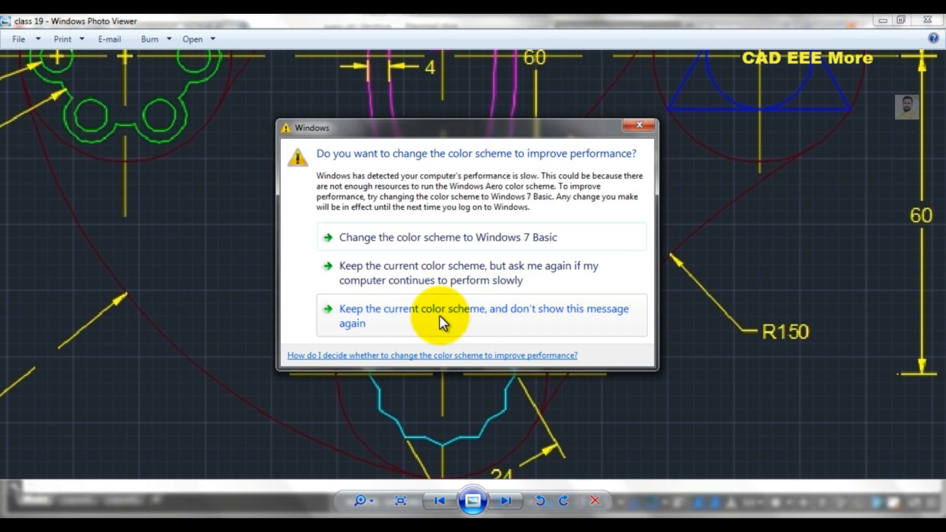
click(439, 315)
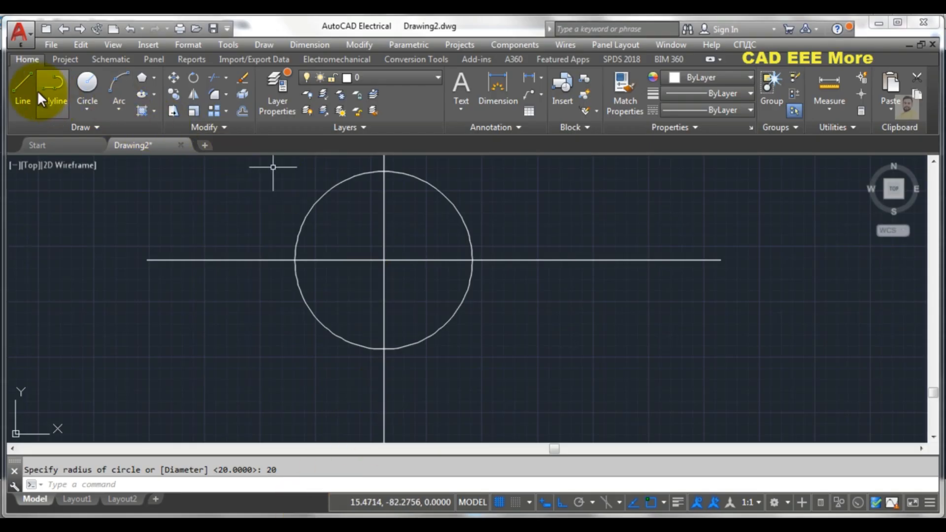
click(23, 88)
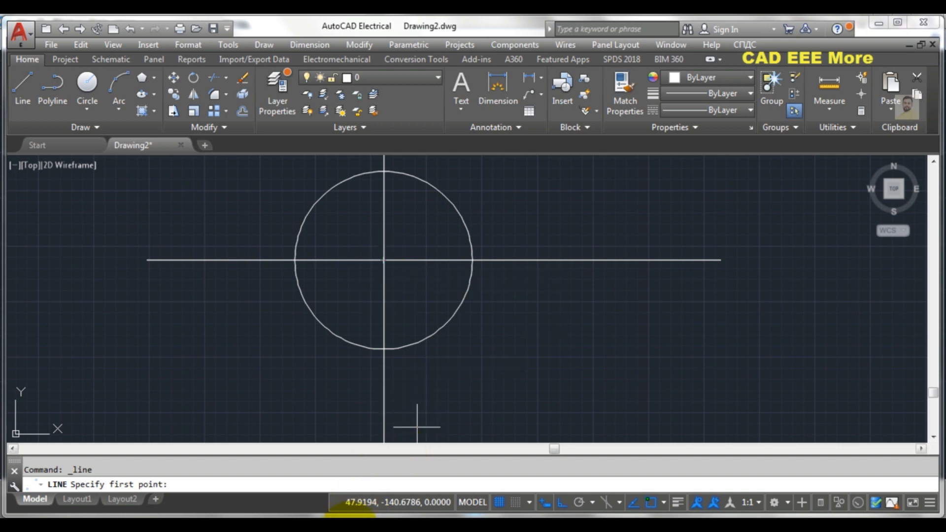
click(330, 486)
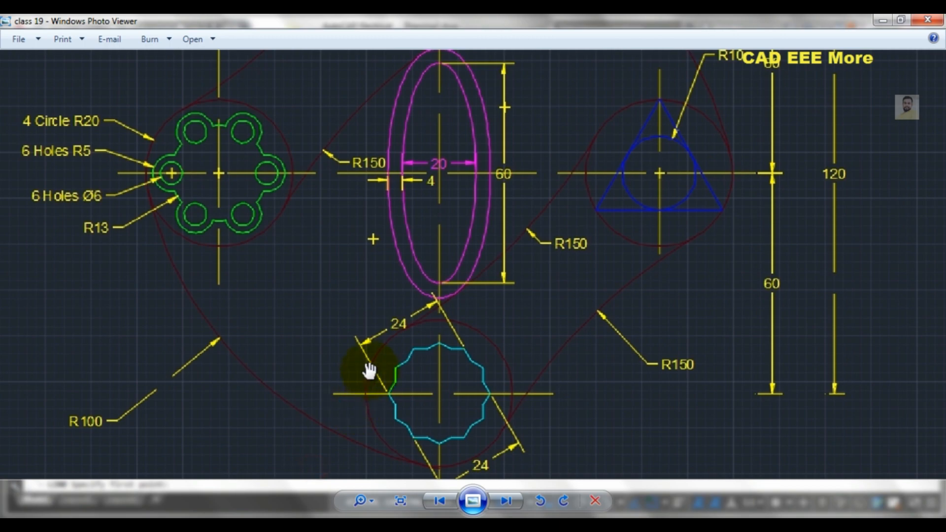
click(264, 527)
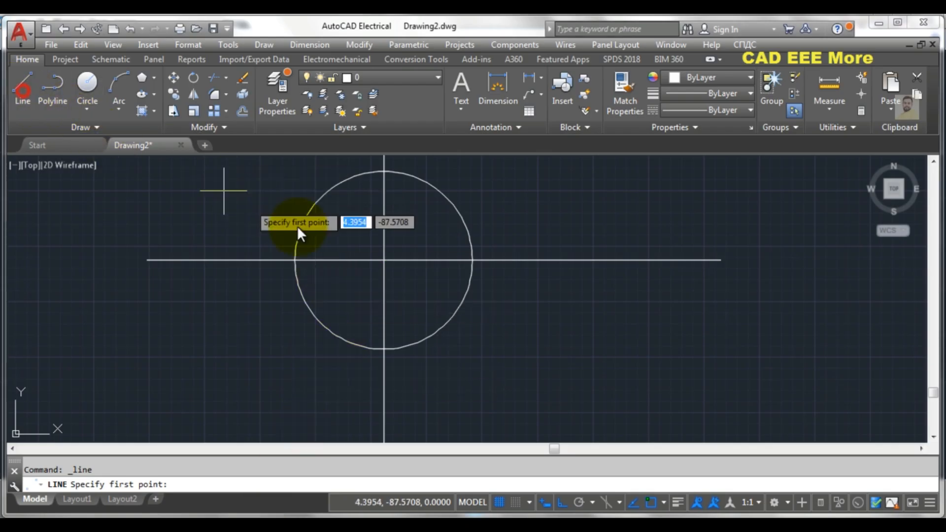
click(386, 261)
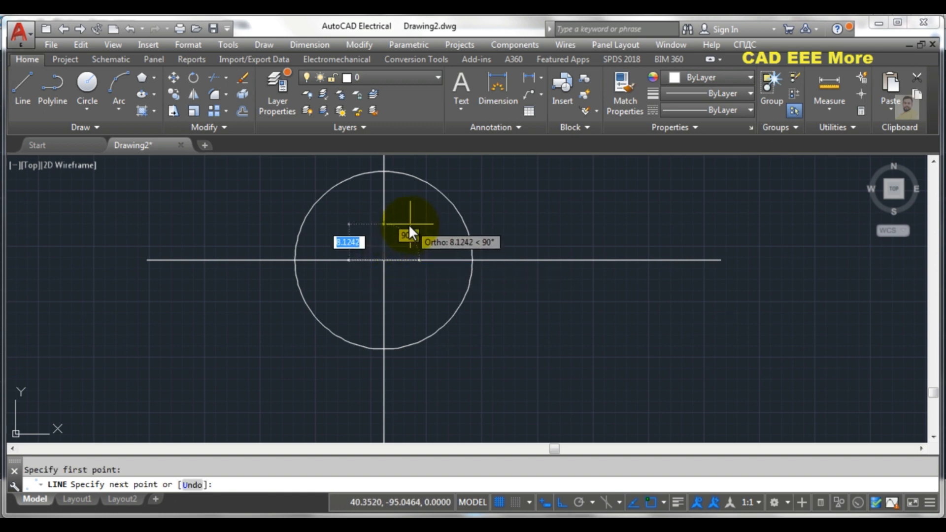
key(Escape)
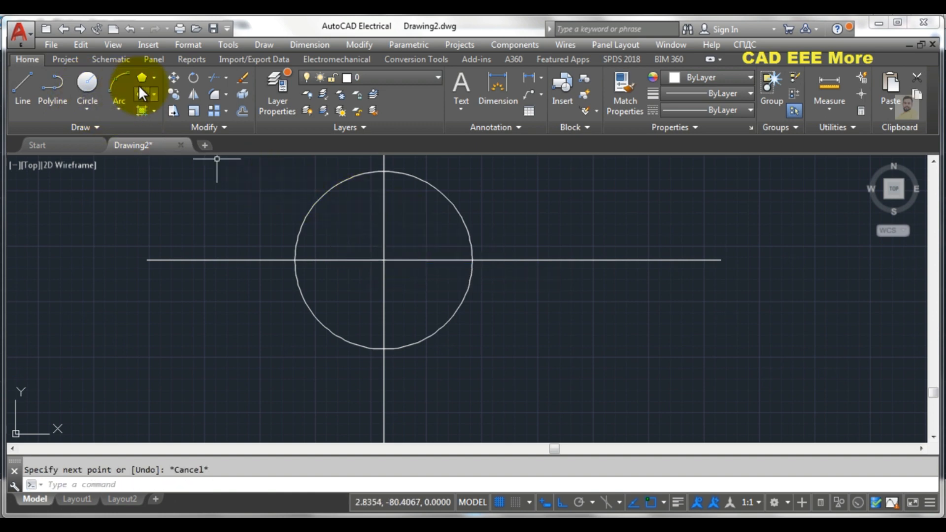
Step: Try a six-sided polygon circumscribed about a circle of radius 12 at the lower circle's centre, and undo it
click(141, 75)
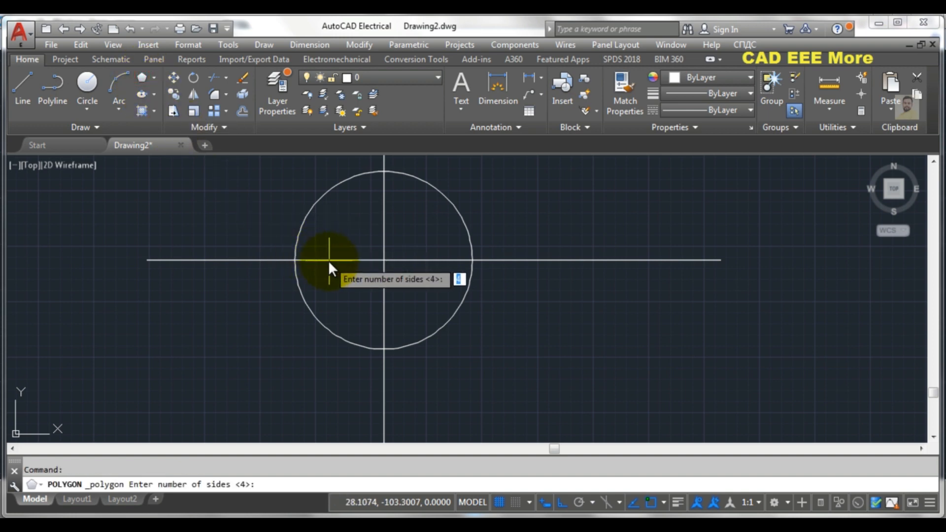
text(6)
key(Return)
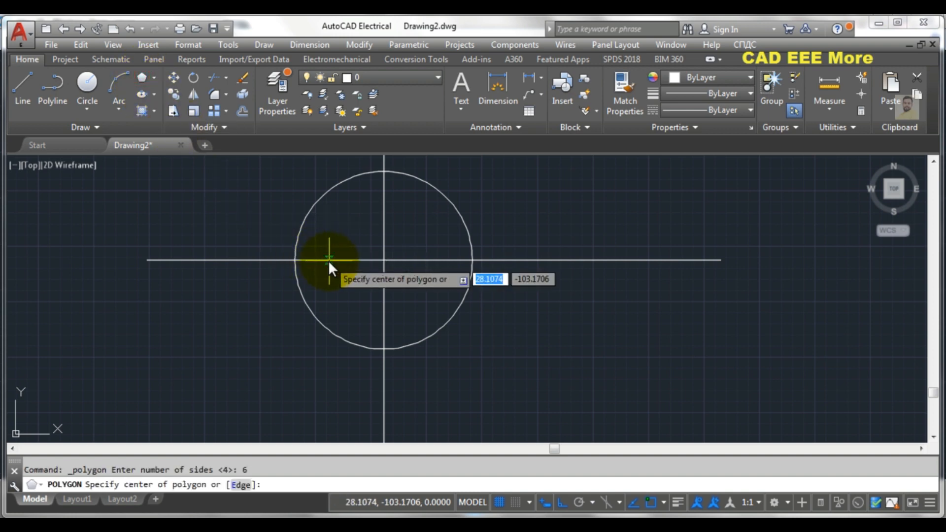
click(384, 260)
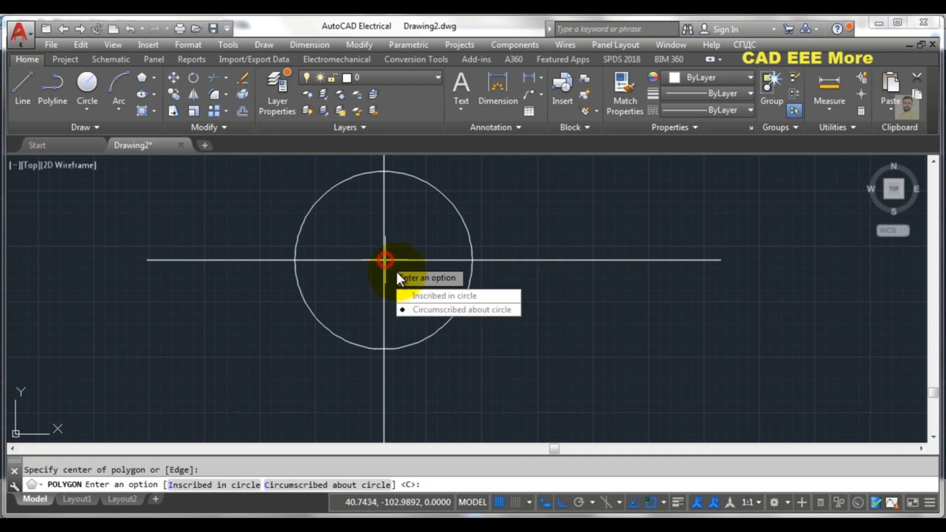
click(417, 310)
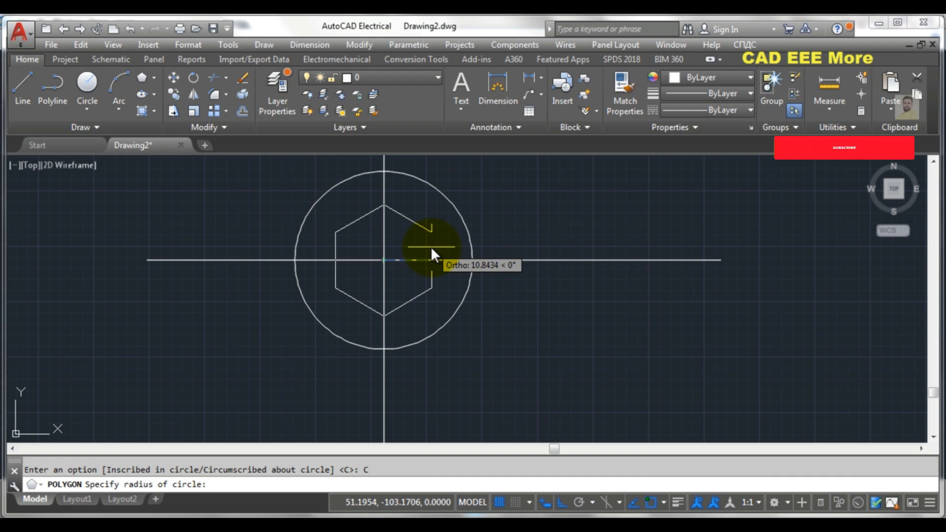
text(12)
key(Return)
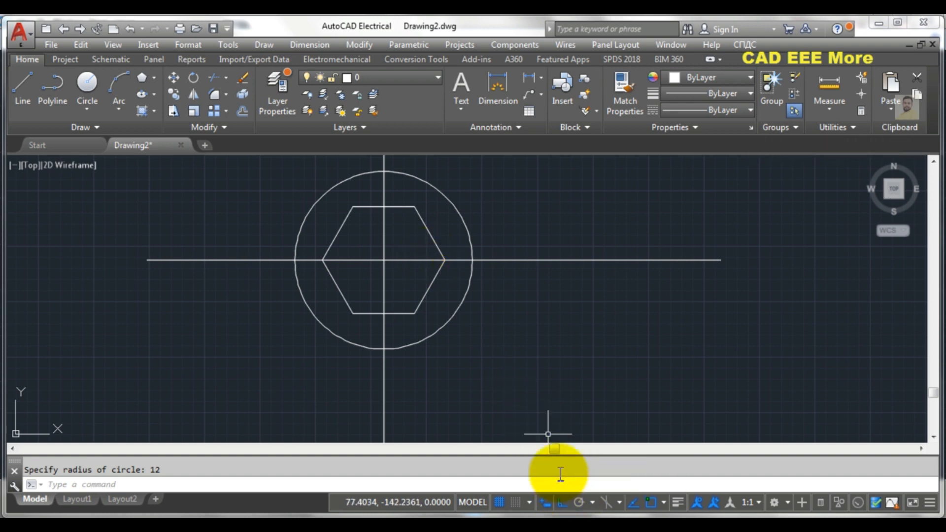
key(ctrl+z)
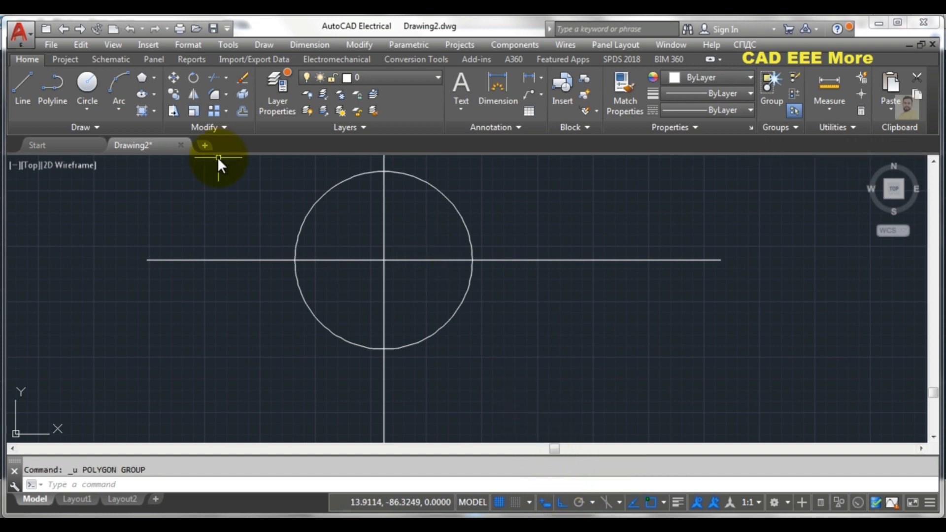
Step: Draw a six-sided polygon at the lower circle's centre, circumscribed about a circle of radius 12, with Ortho on
click(141, 76)
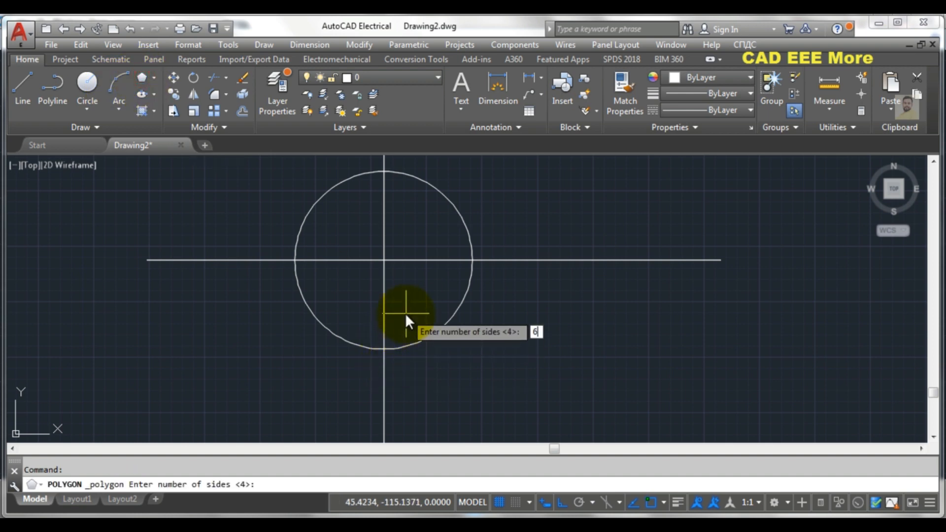
key(Return)
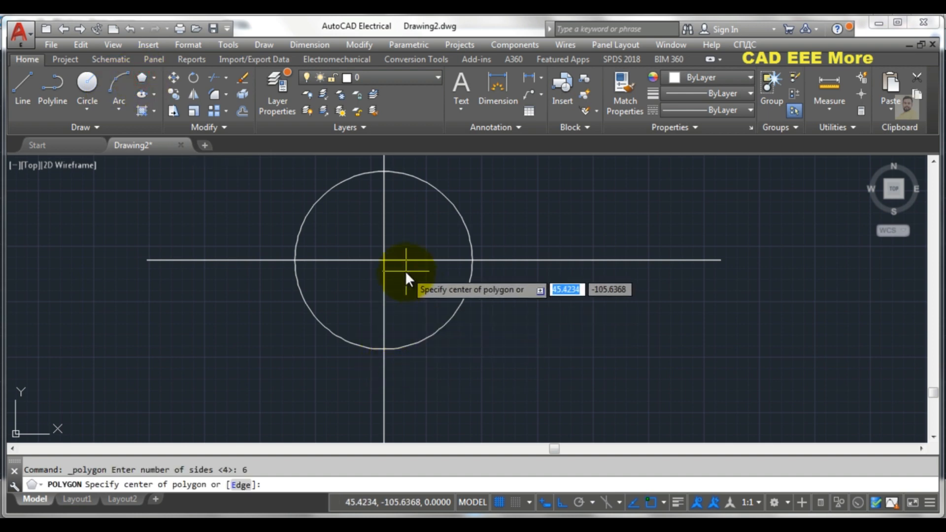
click(383, 259)
click(418, 309)
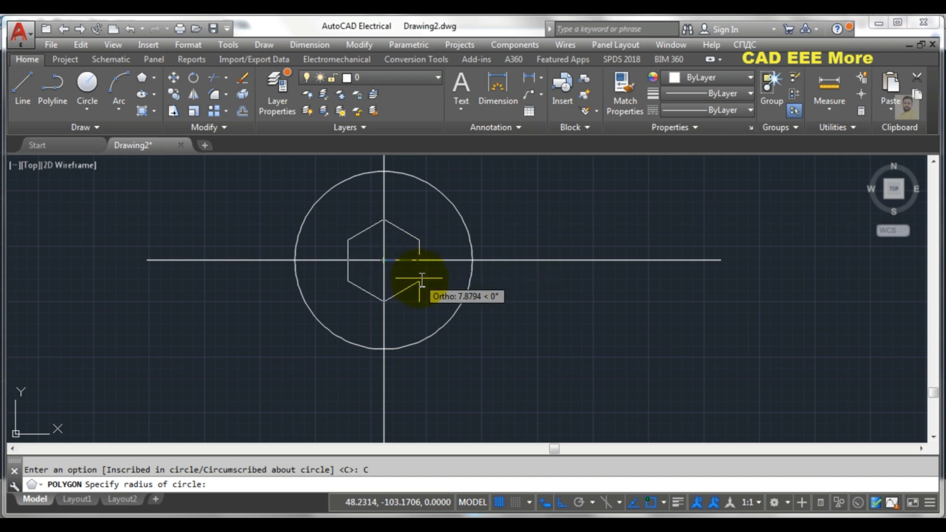
click(561, 503)
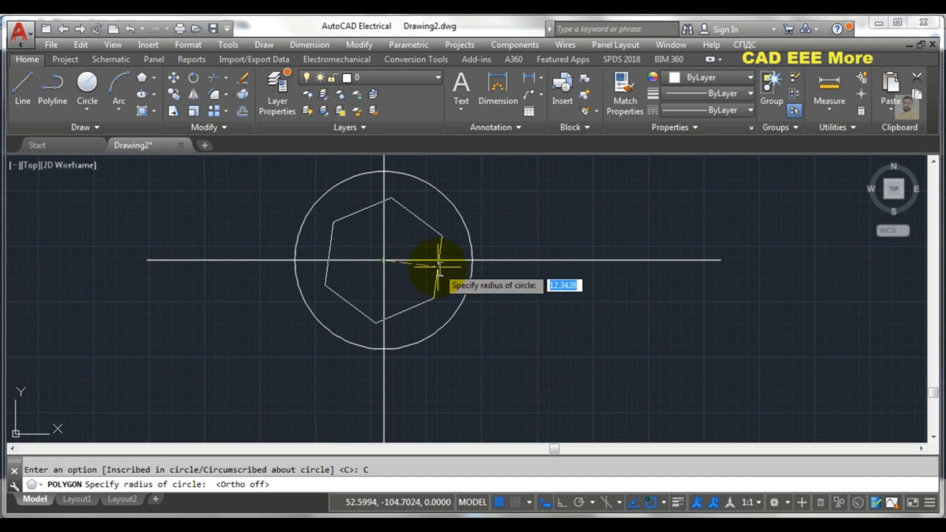
click(564, 502)
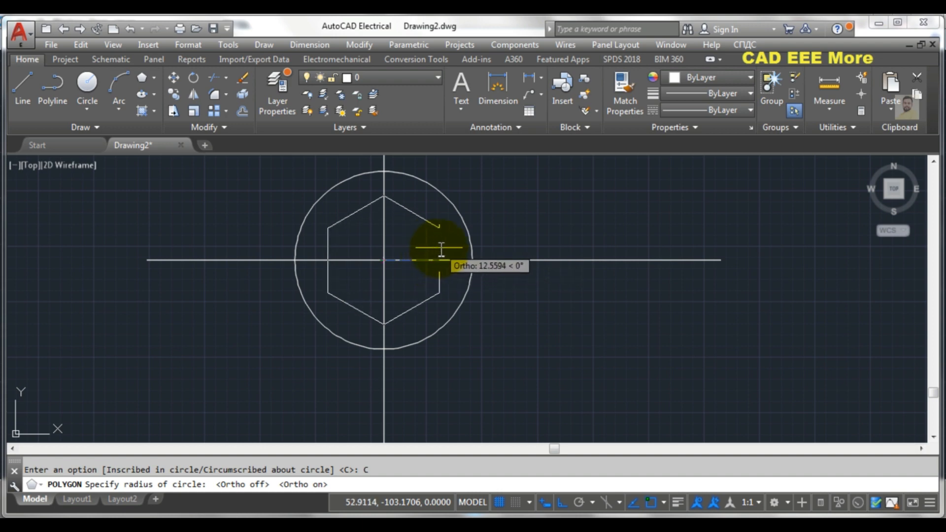
text(12)
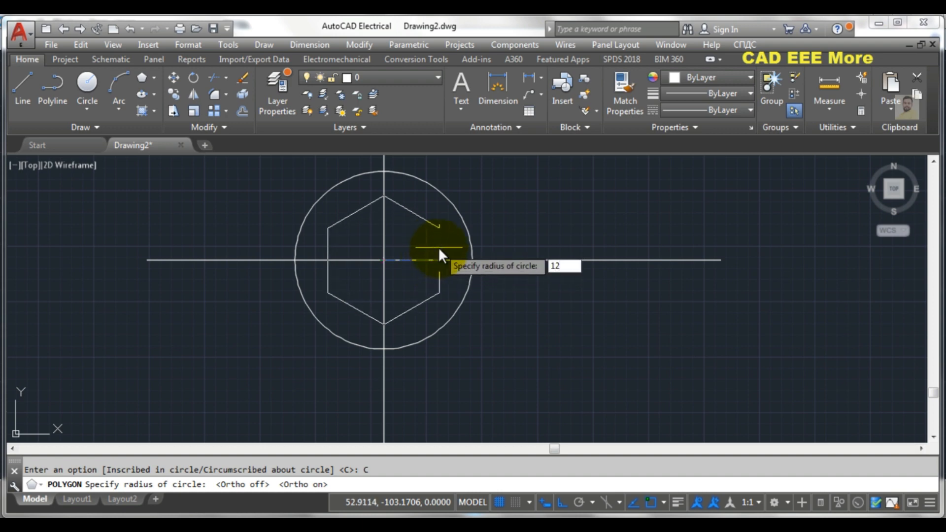
key(Return)
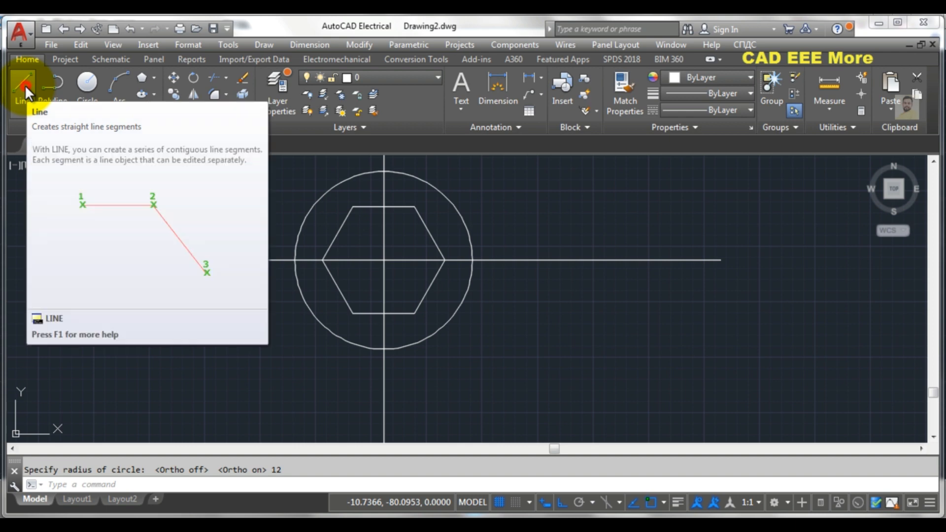
Step: Draw a 12-unit construction line at 60° from the lower circle's centre, with Ortho off
click(24, 84)
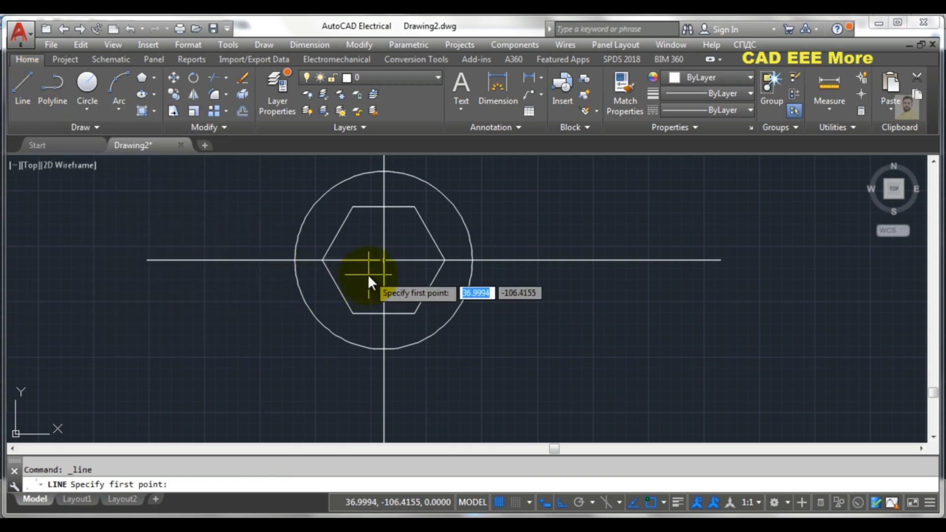
scroll(360, 259, up, 2)
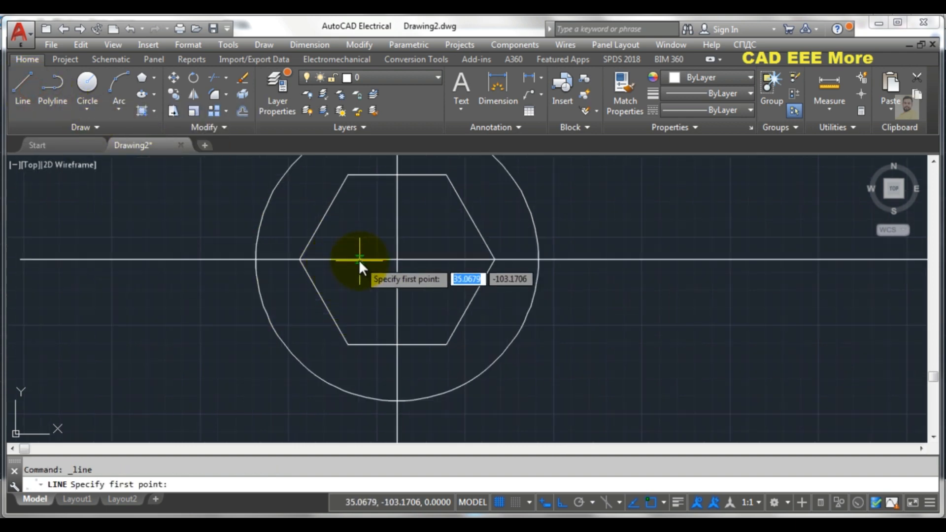
click(396, 258)
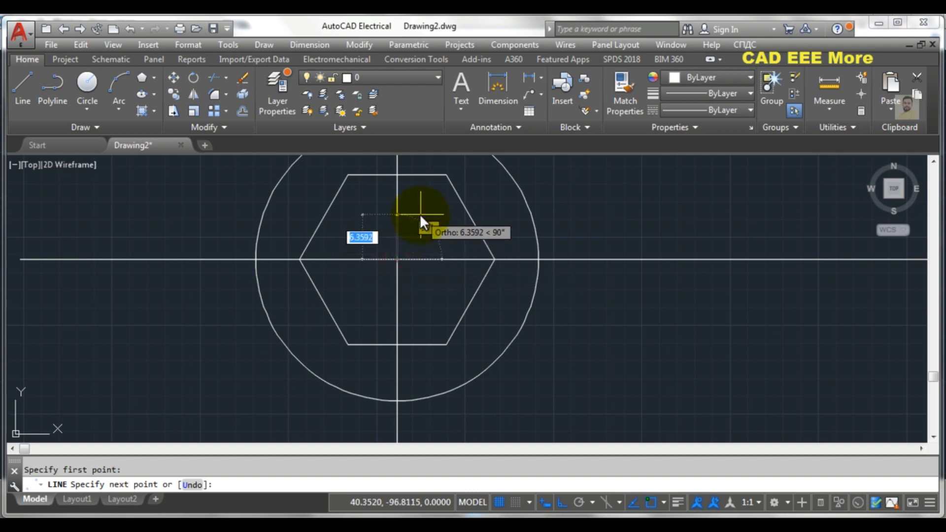
click(562, 502)
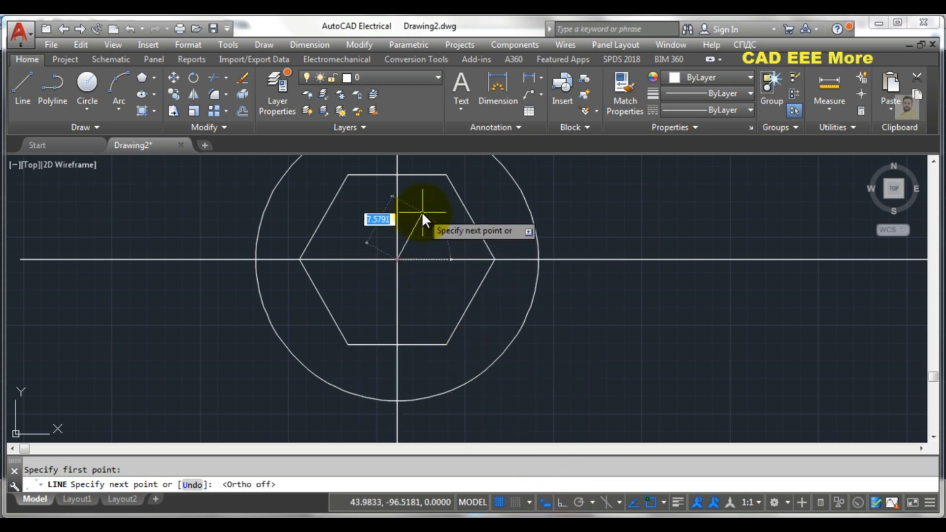
text(12)
key(Tab)
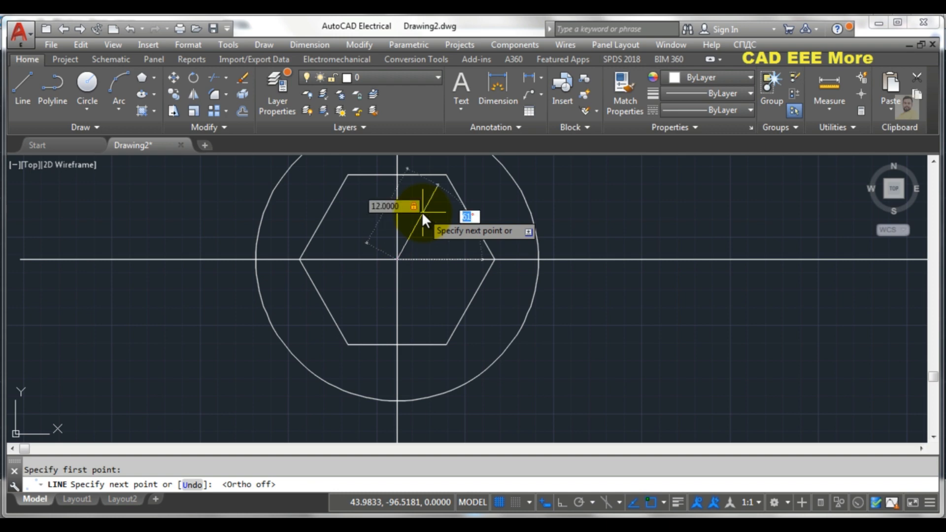
text(60)
key(Return)
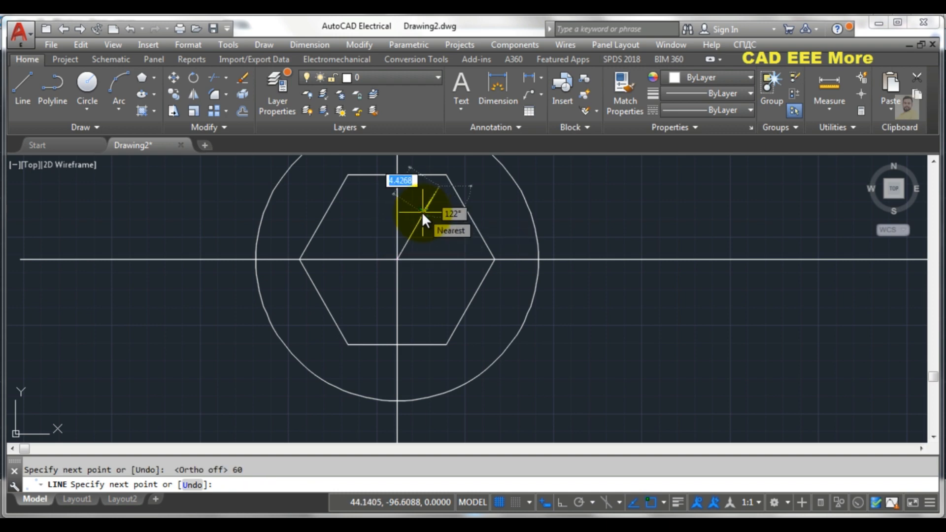
key(Escape)
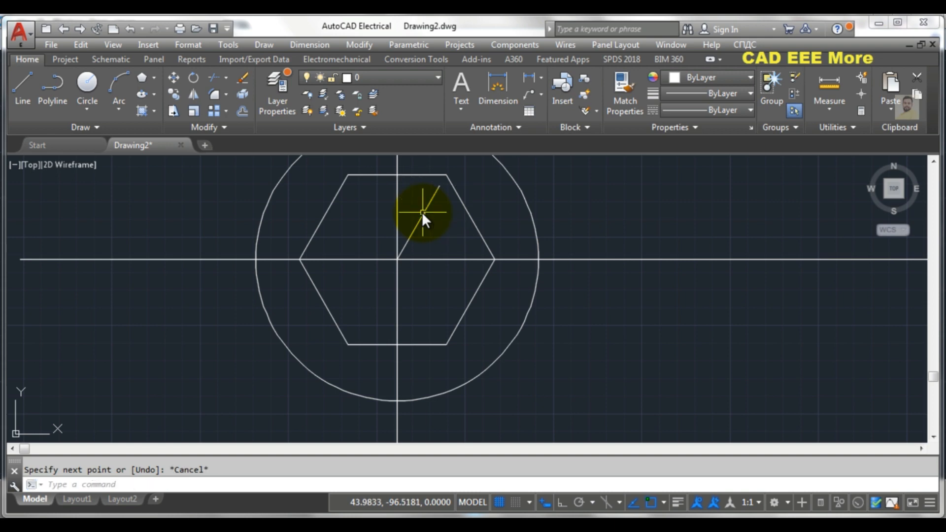
Step: Draw a second six-sided polygon at the lower circle's centre, circumscribed about a circle reaching the end of the 60° line
click(141, 77)
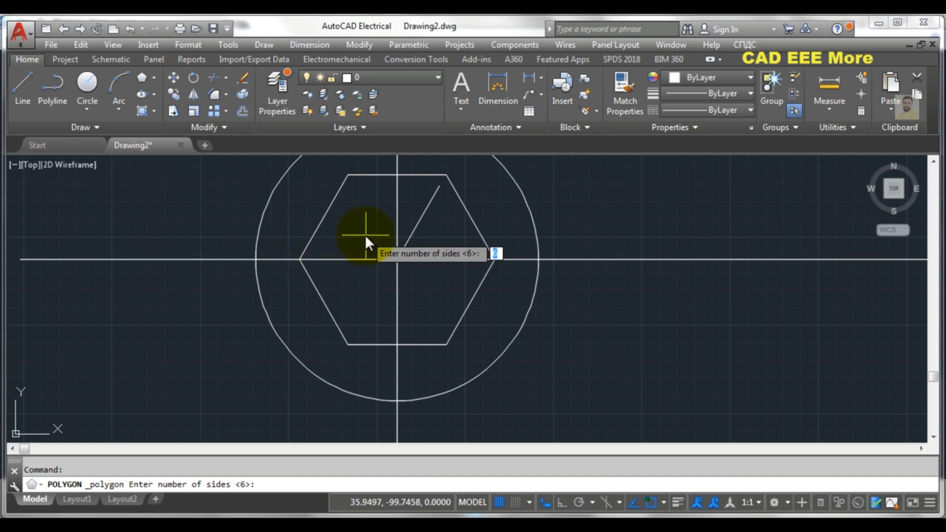
key(Return)
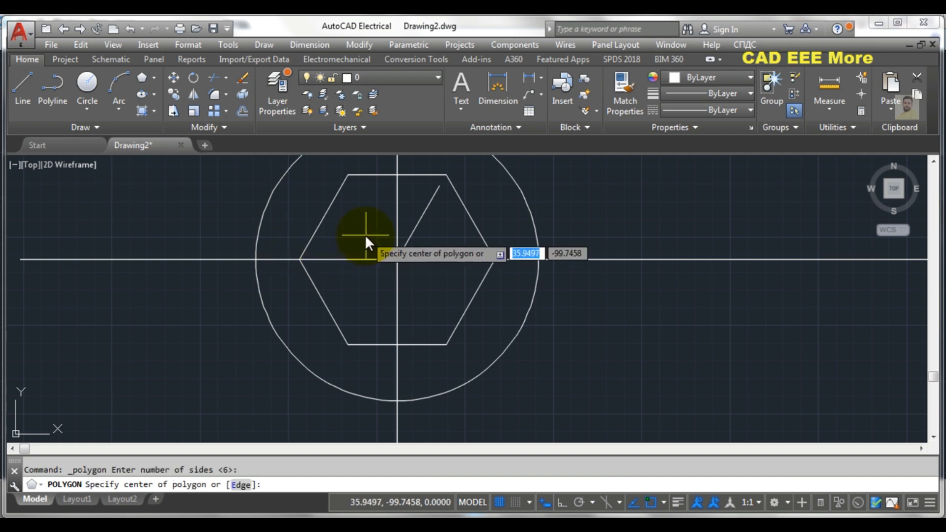
click(398, 259)
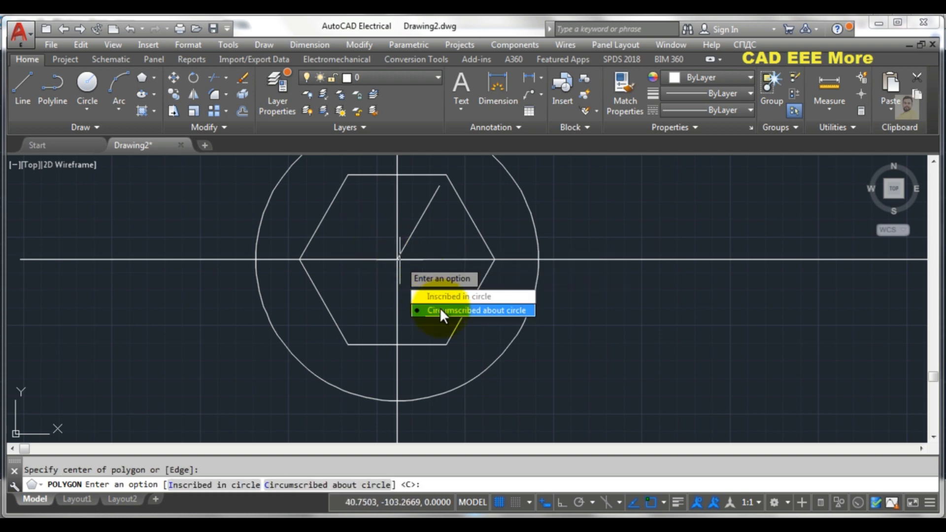
click(453, 310)
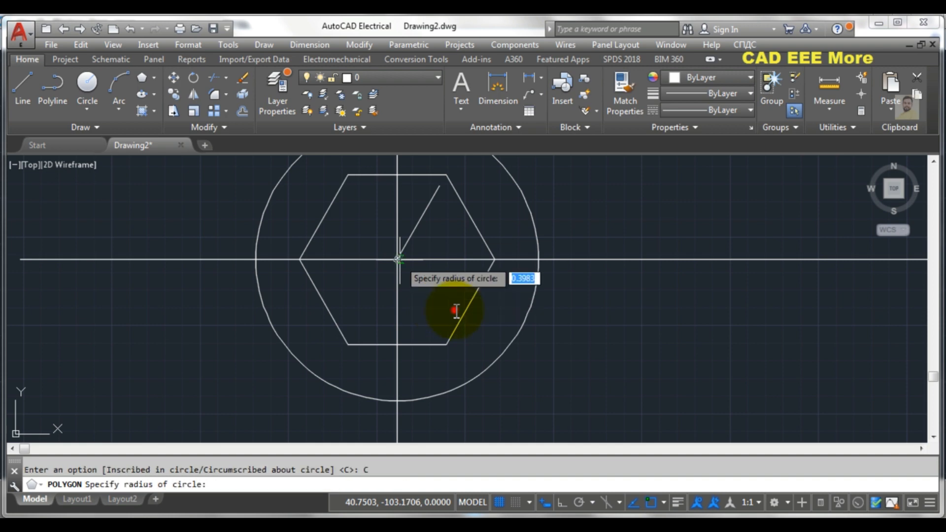
click(439, 186)
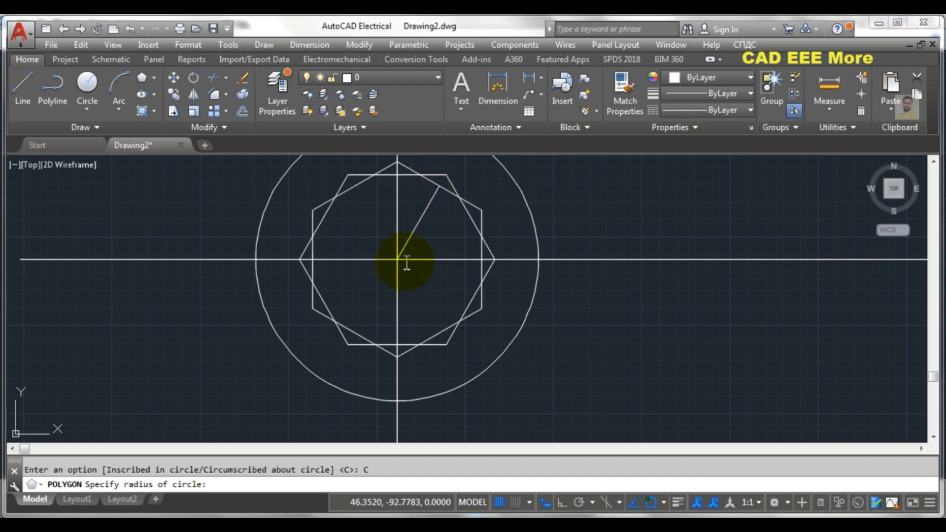
key(Escape)
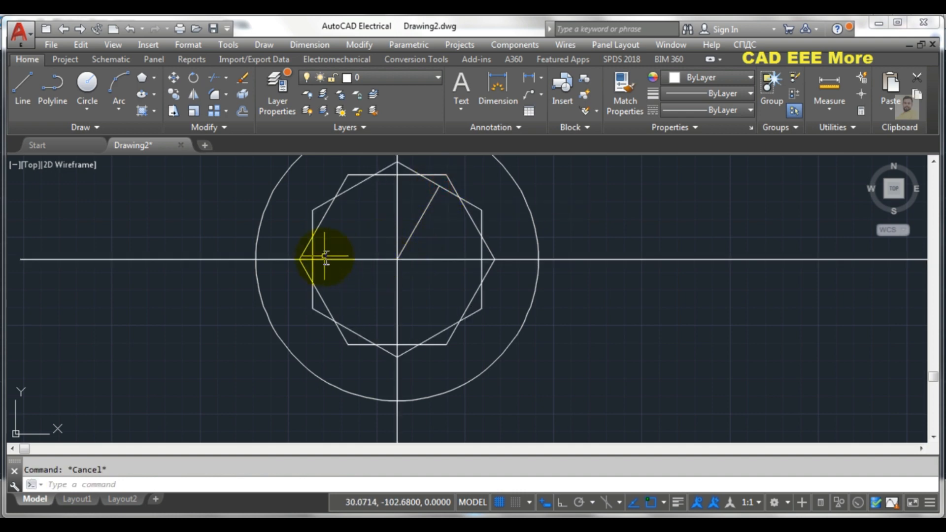
Step: Trim the overlapping inner segments of both hexagons in the lower circle, leaving only the outer twelve-pointed outline
text(ts or)
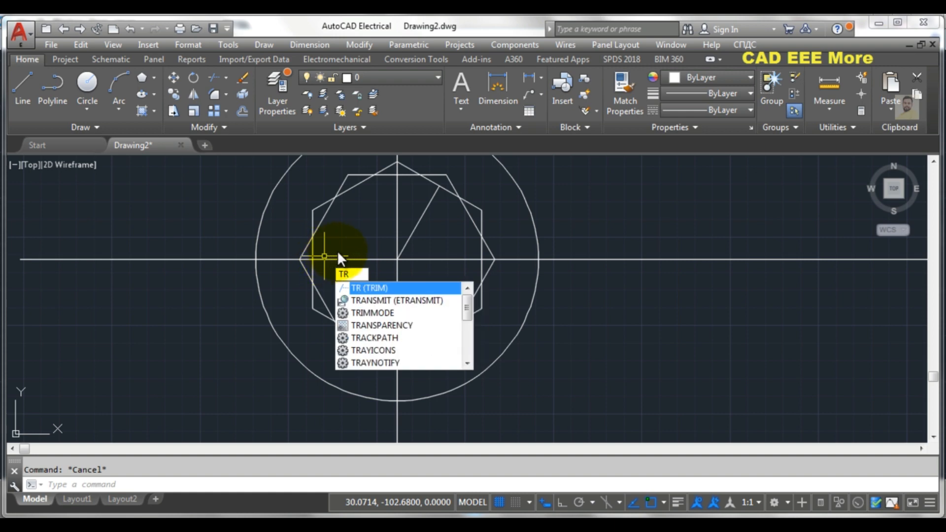
key(Return)
key(Return)
click(327, 213)
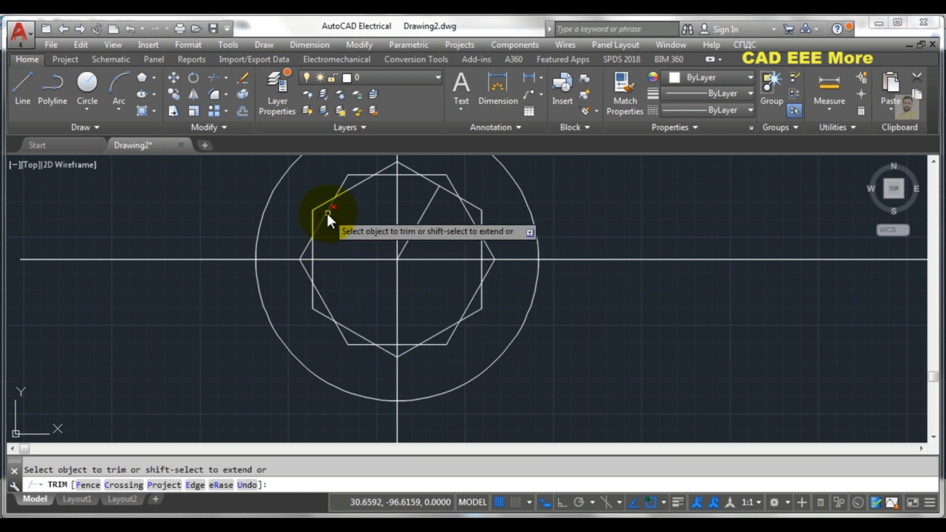
click(354, 187)
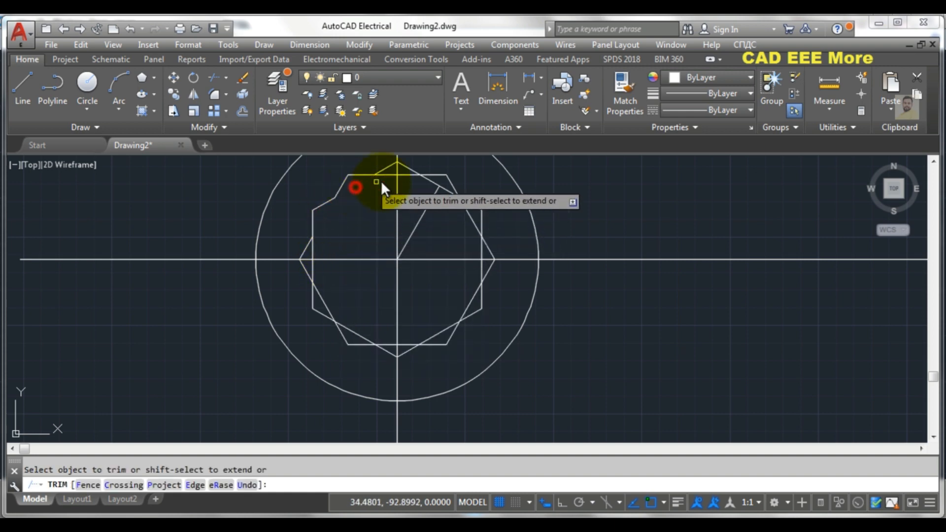
click(386, 176)
click(403, 174)
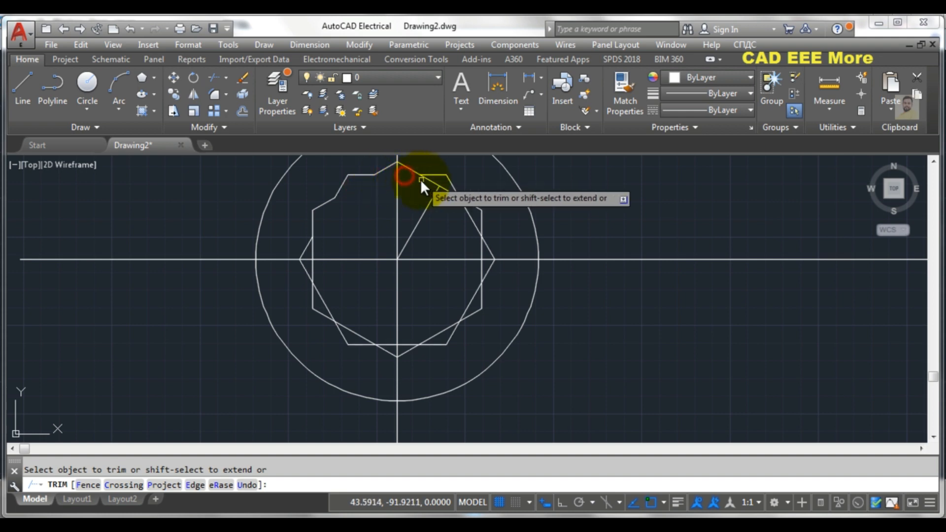
click(444, 187)
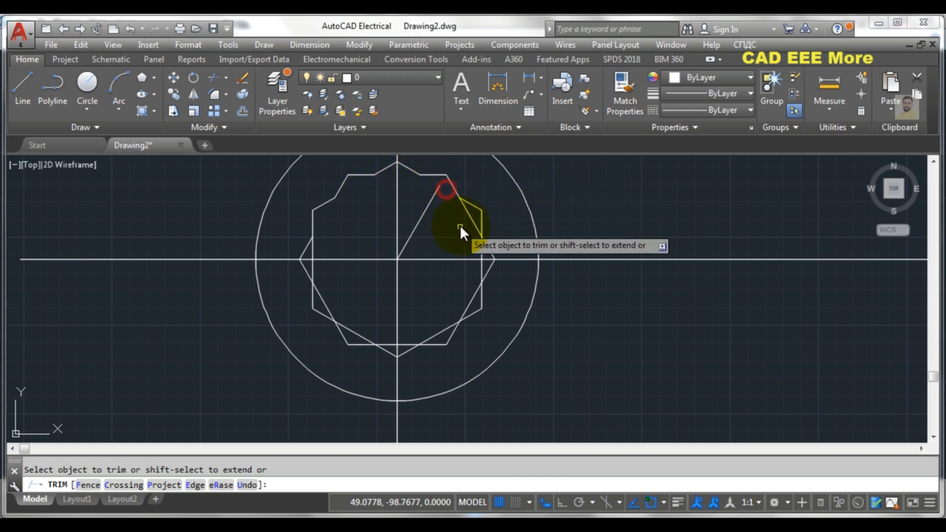
click(469, 221)
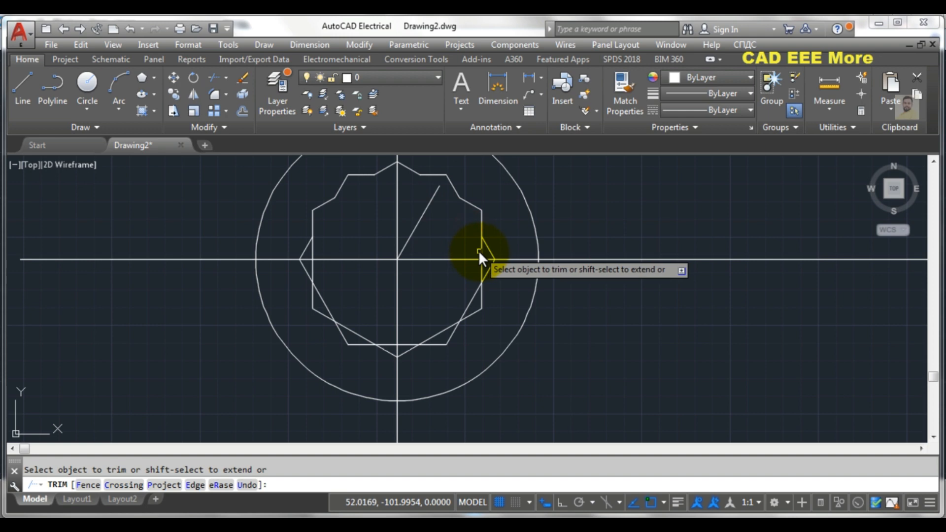
click(481, 251)
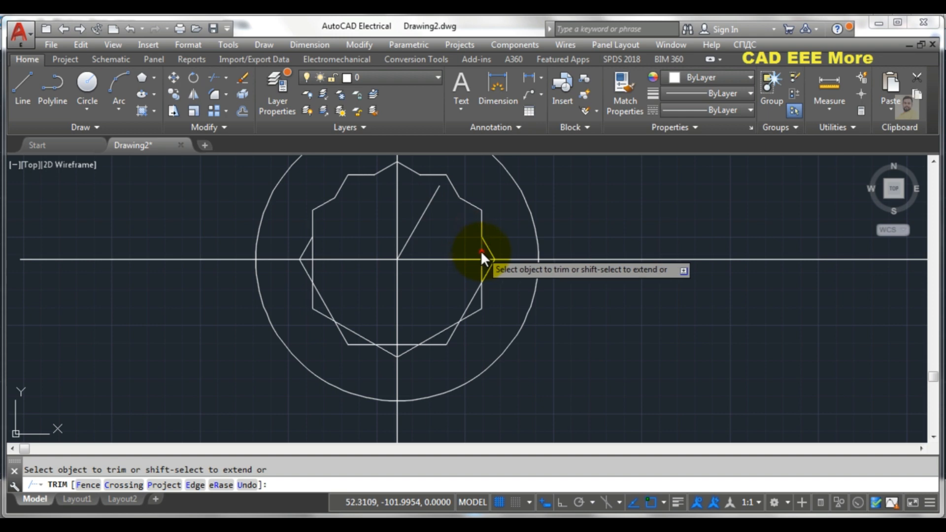
click(479, 290)
click(443, 331)
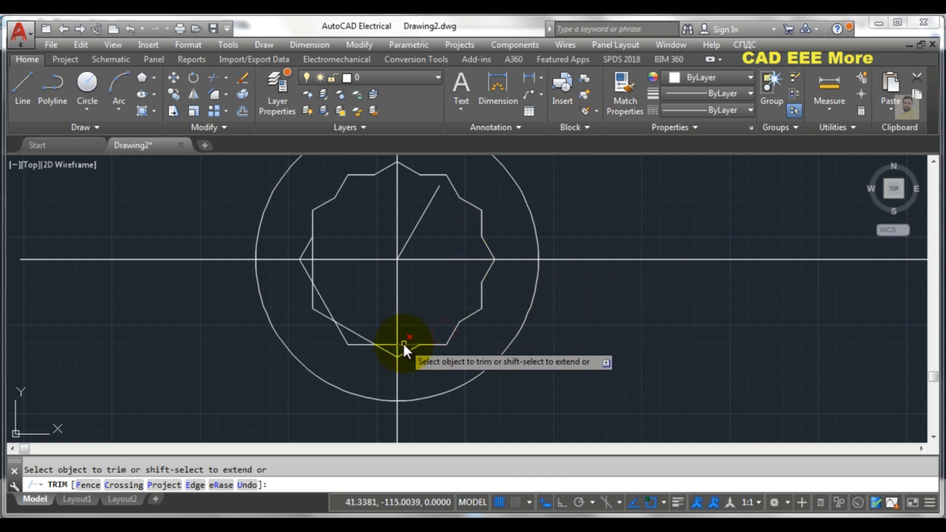
click(404, 343)
click(404, 344)
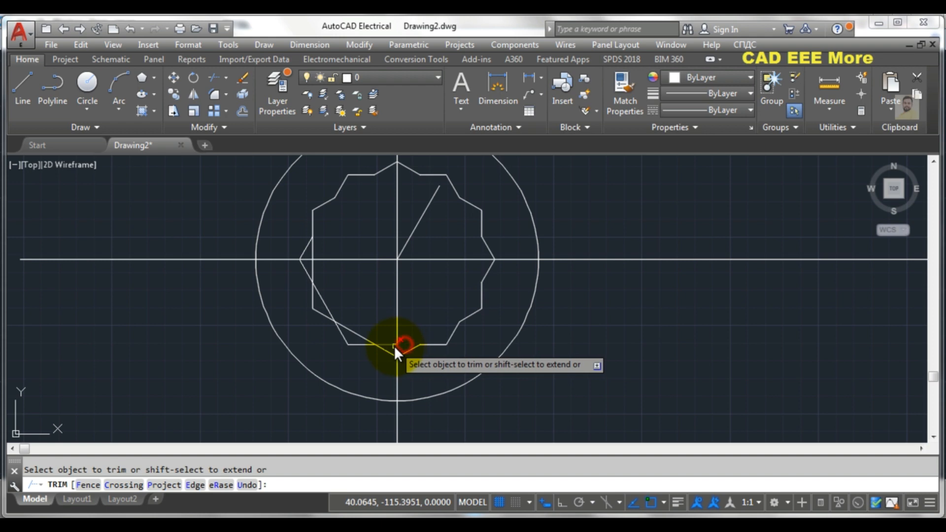
click(365, 336)
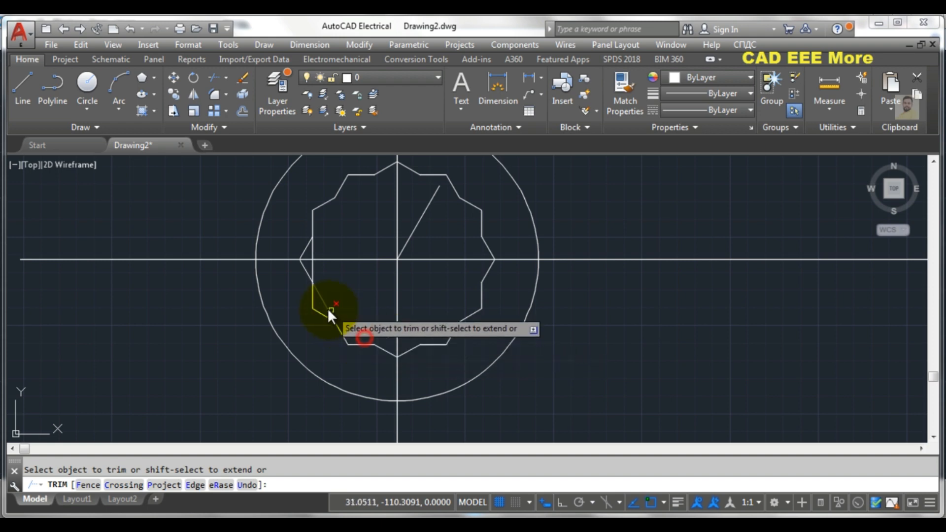
click(312, 262)
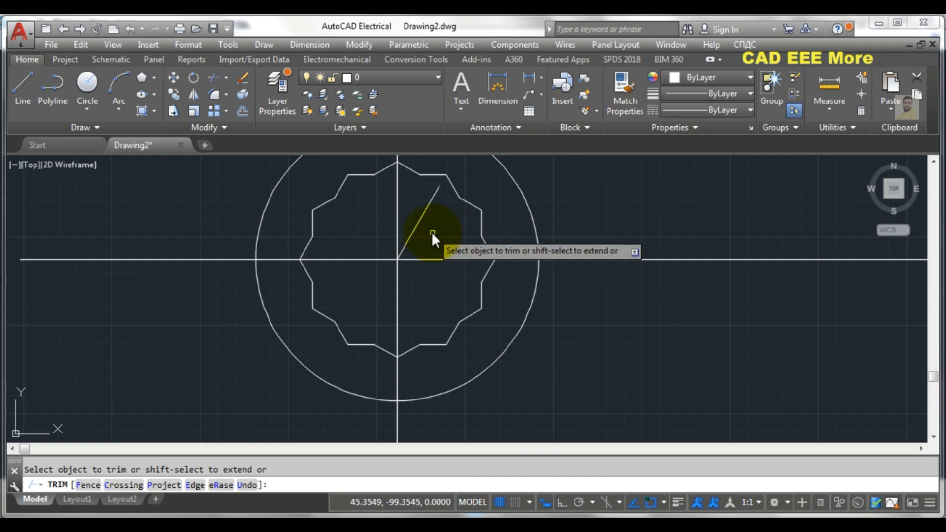
key(Escape)
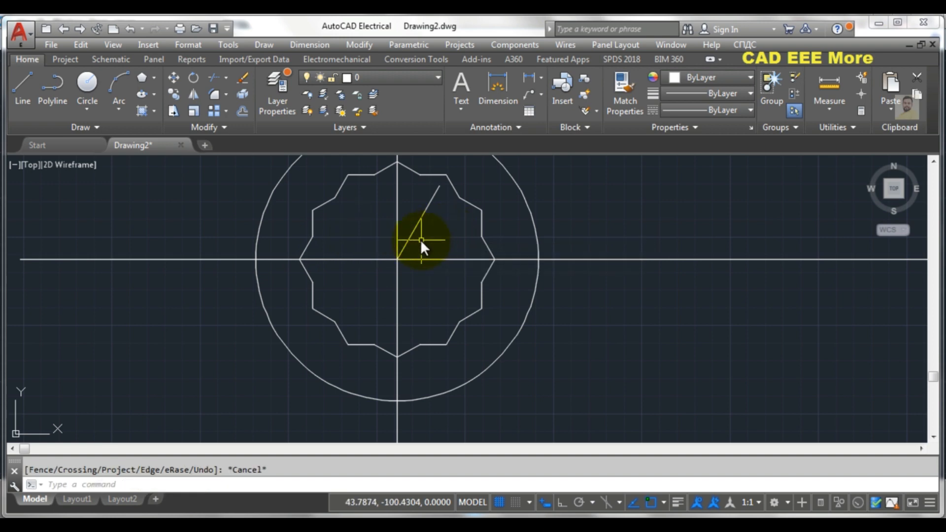
Step: Erase the 60° construction line inside the lower circle's twelve-pointed shape
text(e)
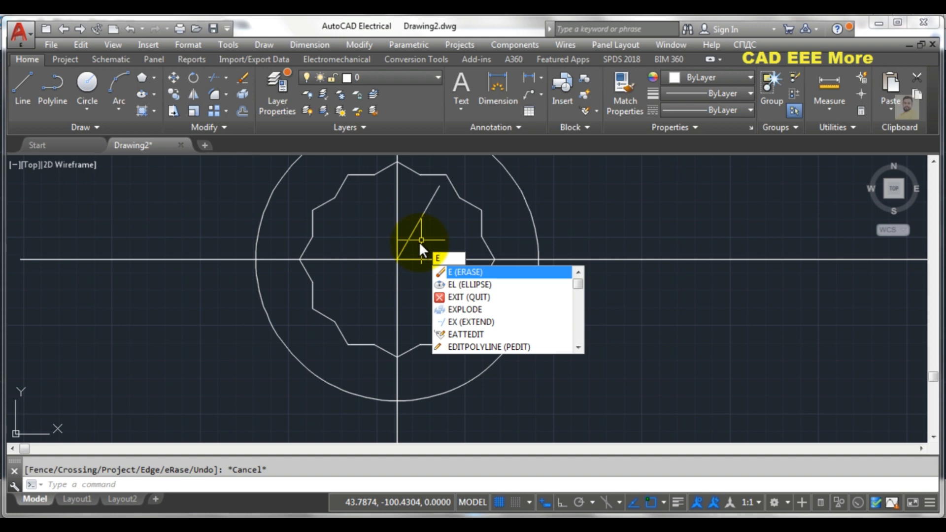
key(Return)
click(420, 219)
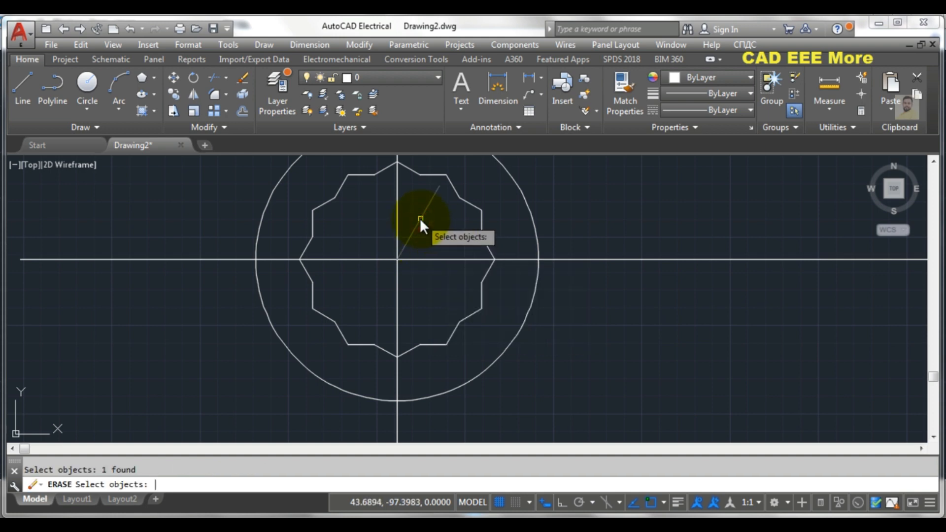
key(Return)
scroll(400, 235, down, 6)
scroll(400, 235, down, 3)
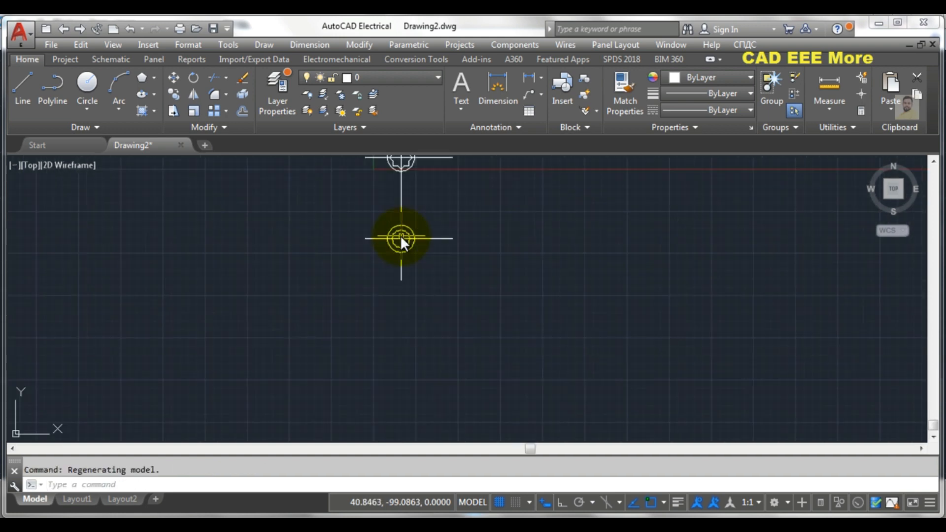
scroll(401, 185, up, 3)
scroll(406, 239, down, 2)
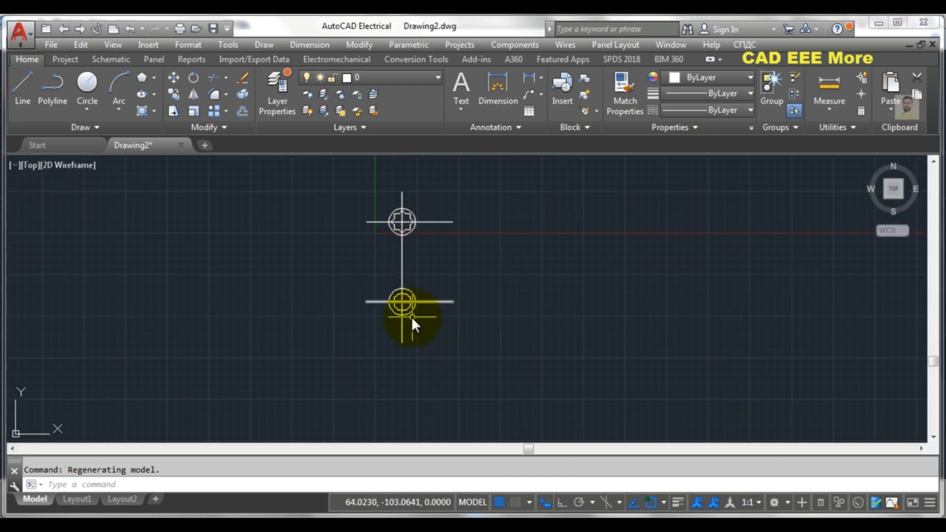
key(ctrl+s)
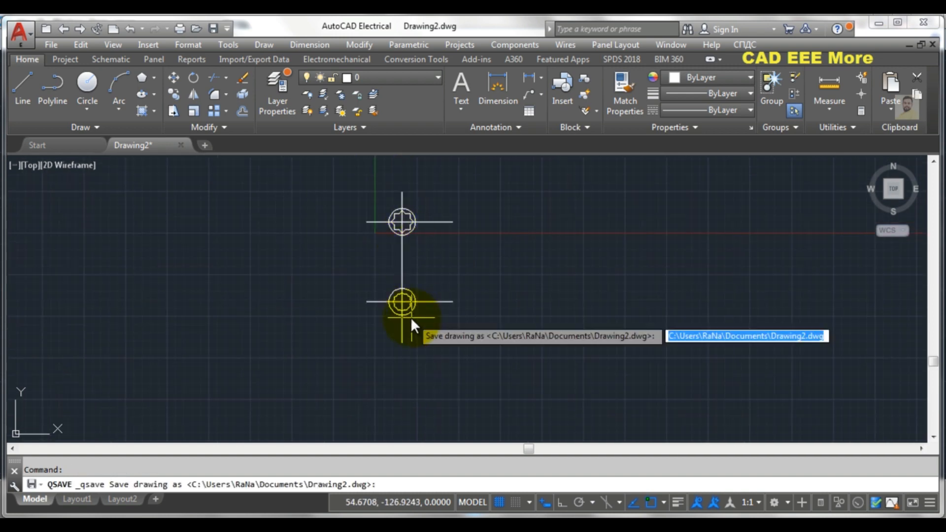
key(Escape)
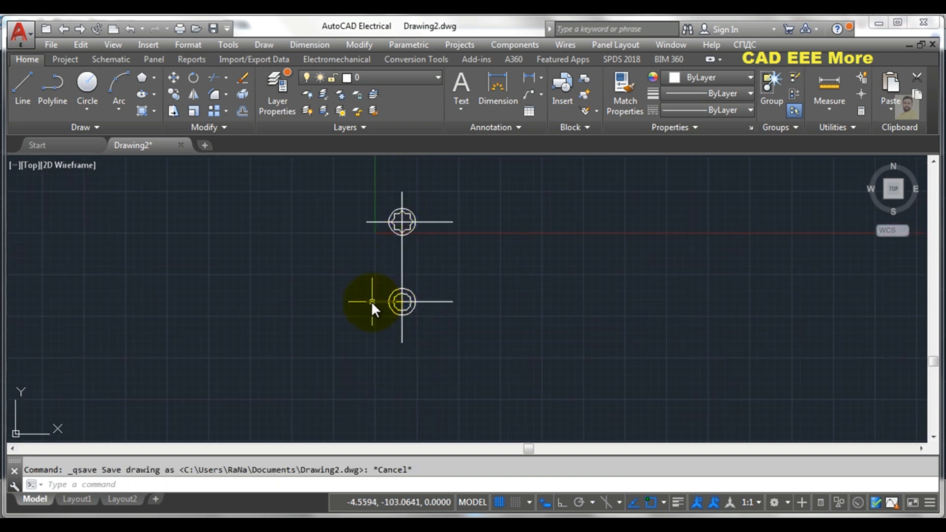
Step: Switch to the class 19 image in Windows Photo Viewer to compare the drawing with the reference
scroll(403, 240, up, 2)
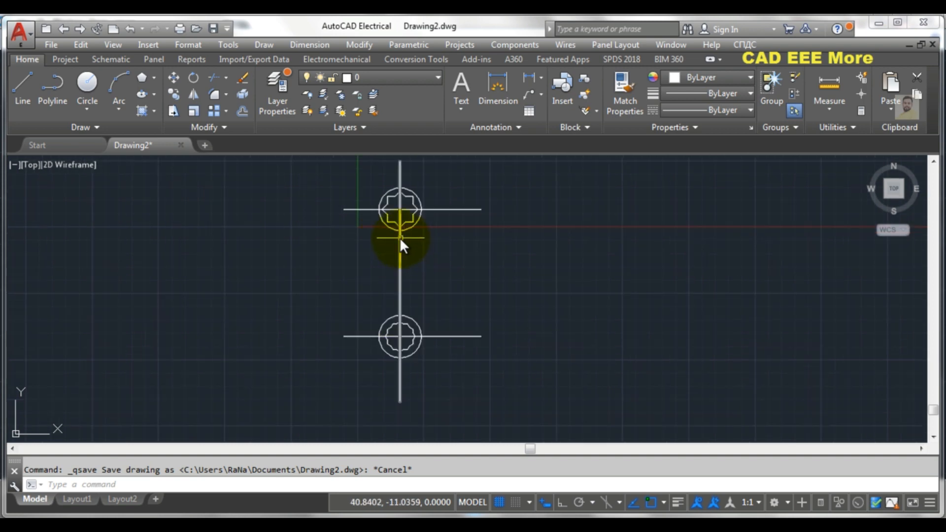
middle_drag(400, 237, 414, 259)
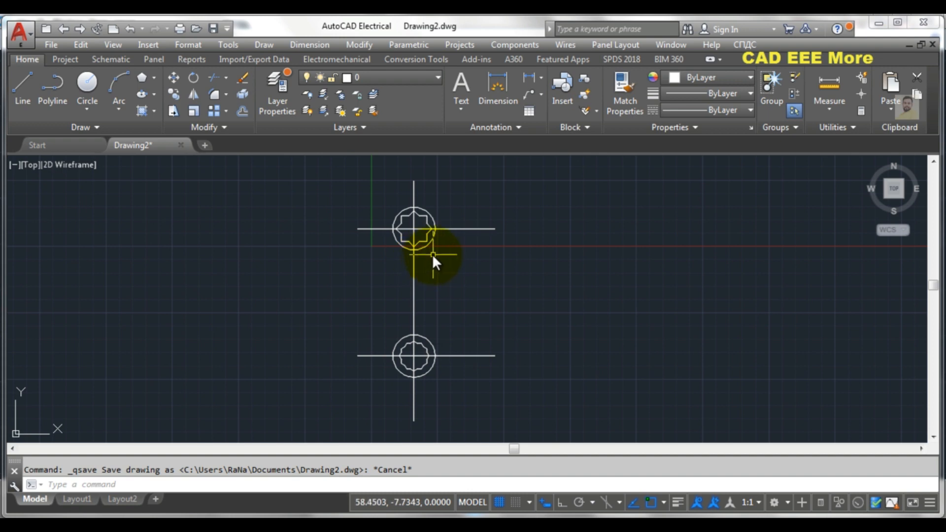
mouse_move(362, 525)
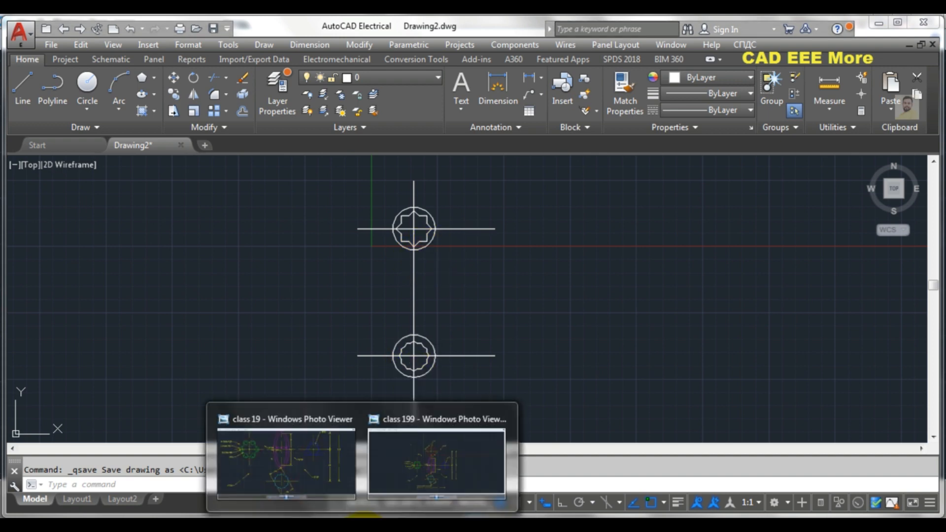
click(291, 451)
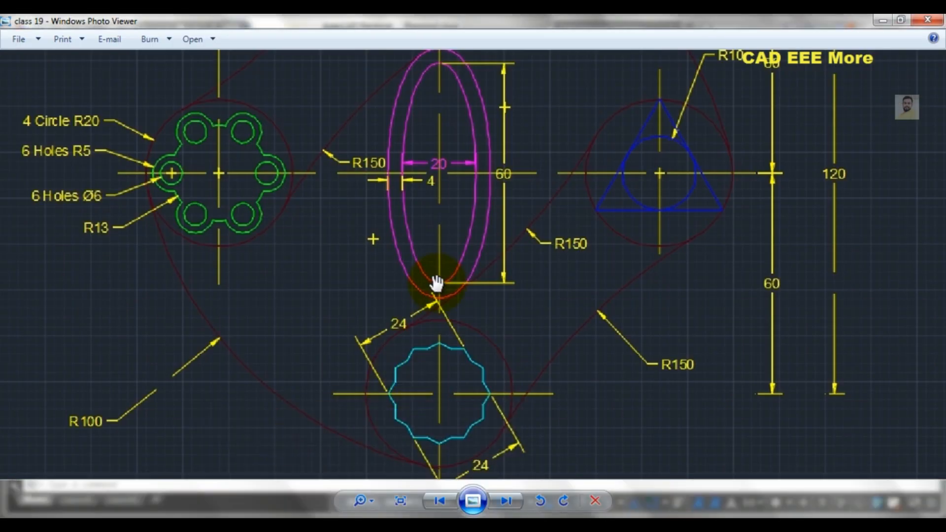
Step: Switch back to AutoCAD Electrical and offset the upper circle's horizontal centreline 60 downward, between the two circles
scroll(437, 284, down, 4)
scroll(387, 180, up, 4)
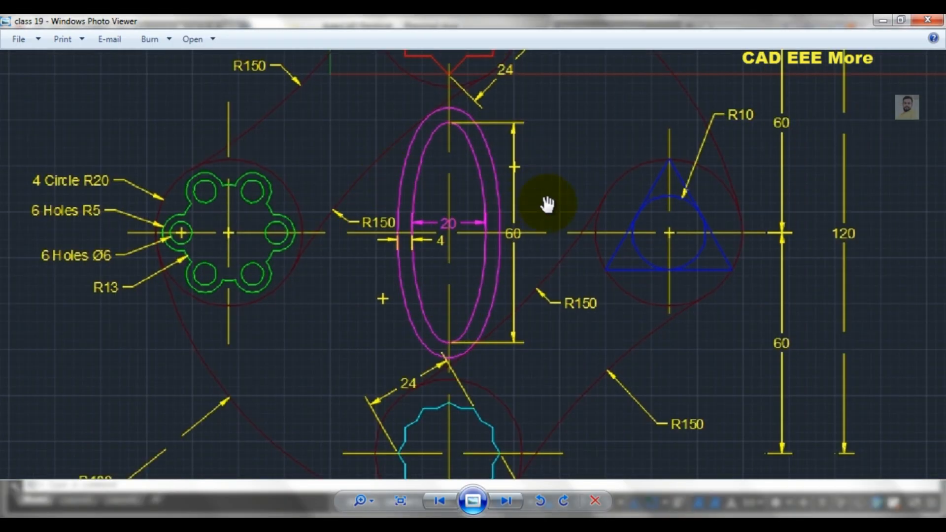
scroll(586, 261, down, 2)
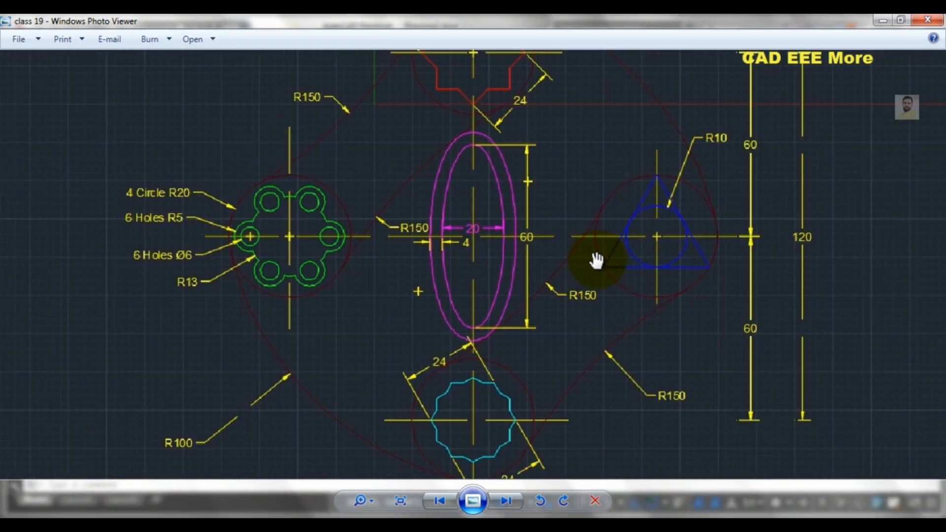
scroll(608, 255, down, 1)
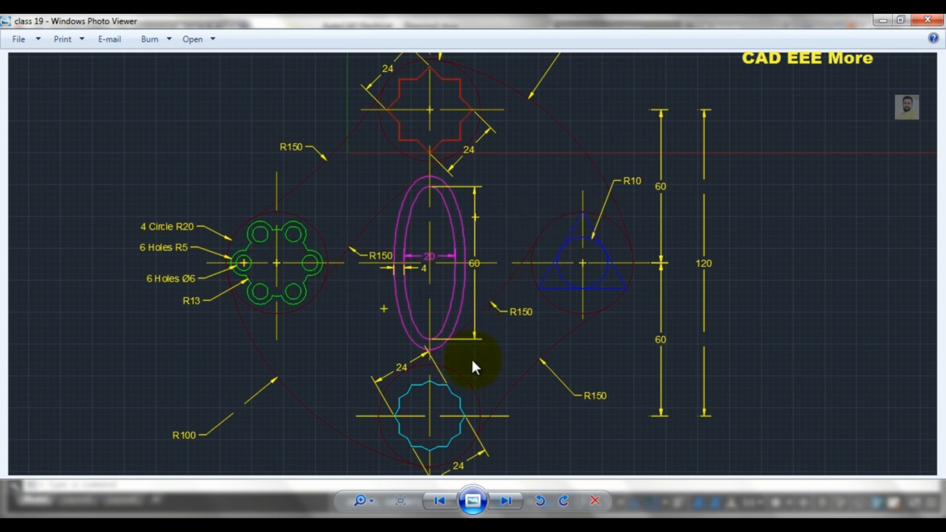
click(288, 515)
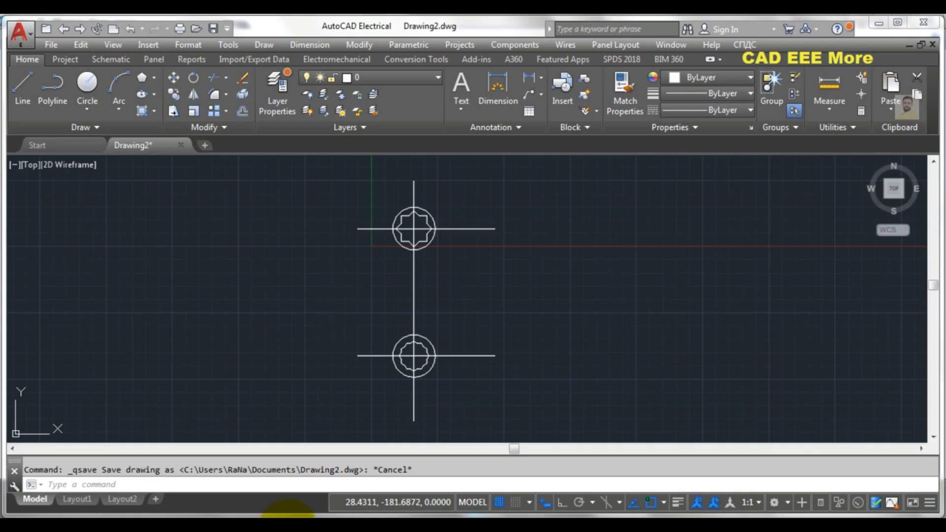
click(241, 111)
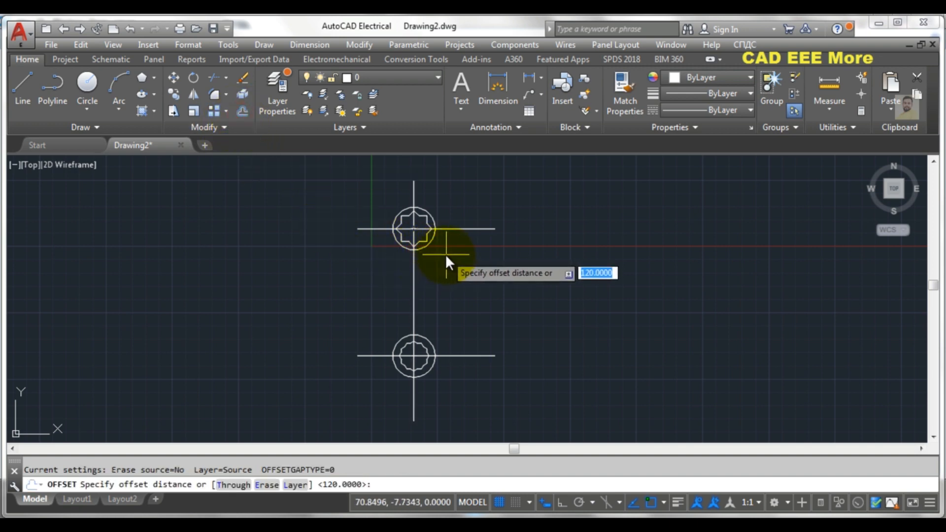
text(60)
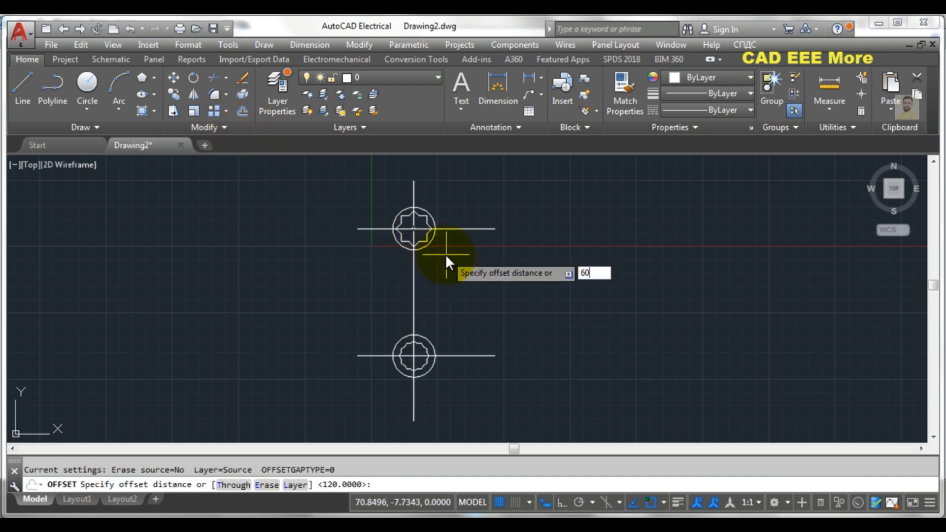
key(Return)
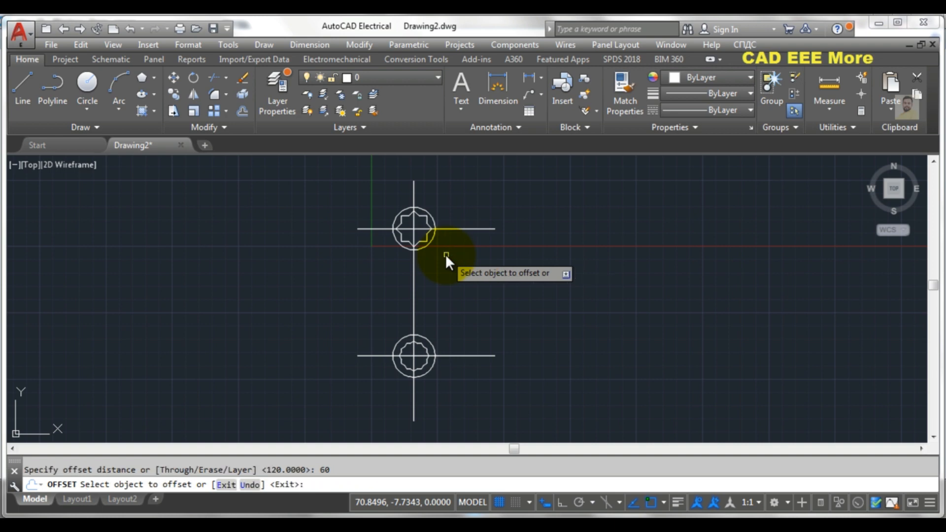
click(473, 230)
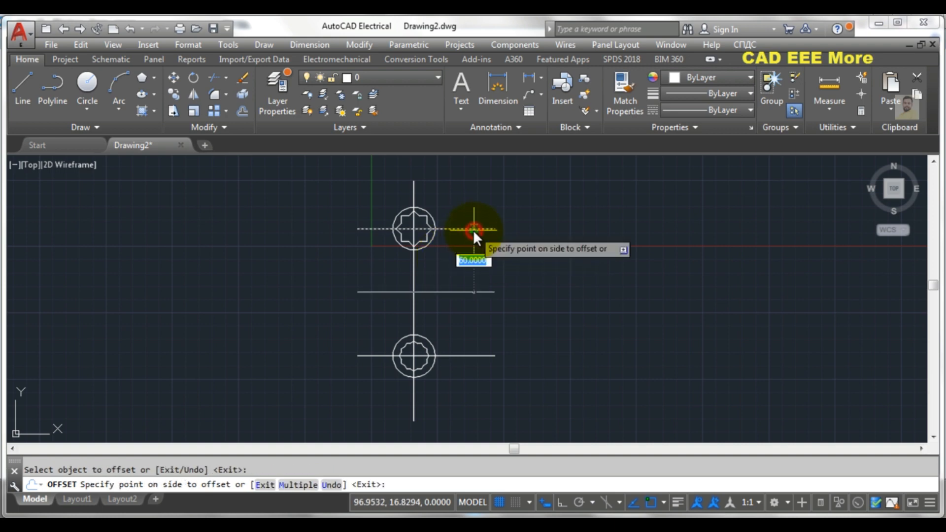
click(457, 311)
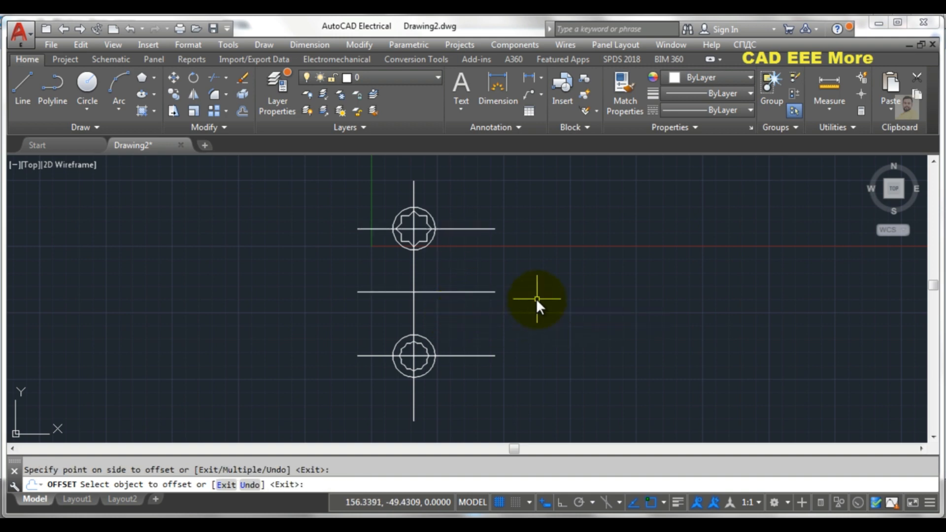
key(Escape)
Step: Stretch the middle horizontal centreline outward, its left end by about 53 and its right end by about 54
scroll(432, 298, up, 5)
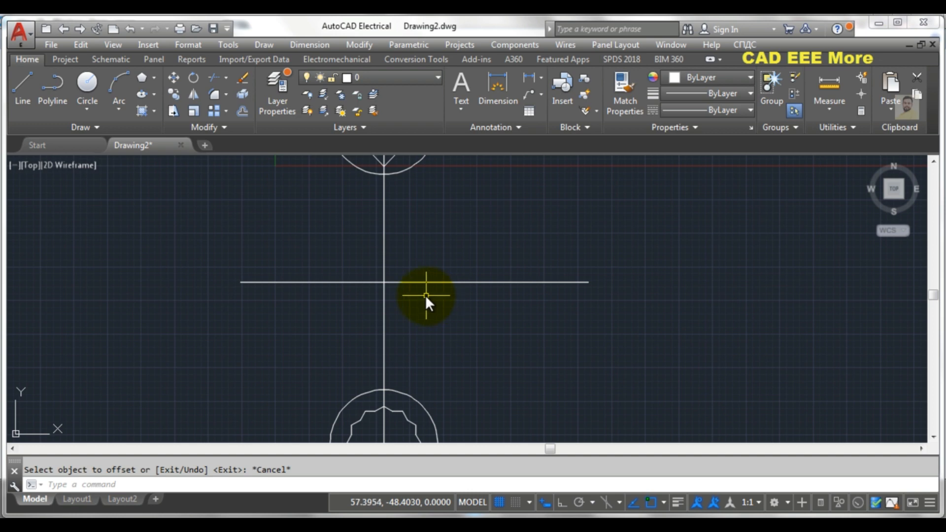
click(340, 282)
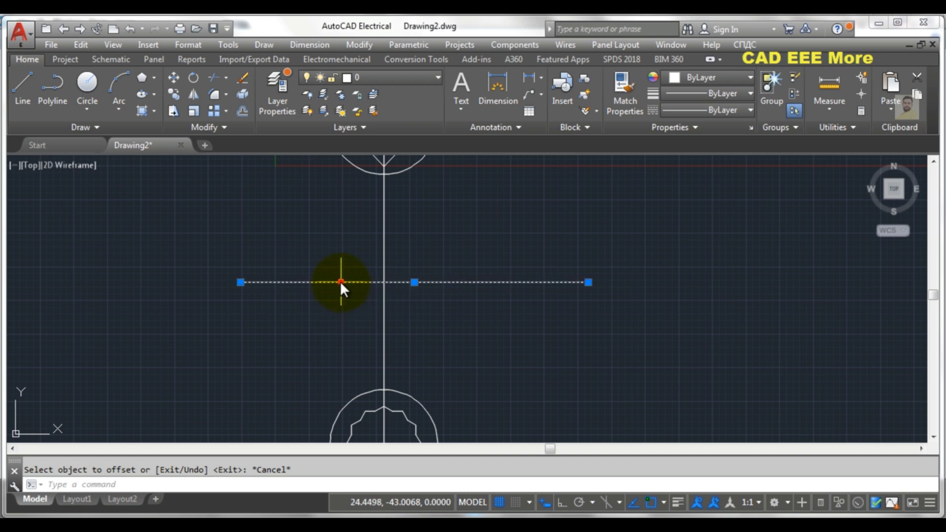
click(240, 282)
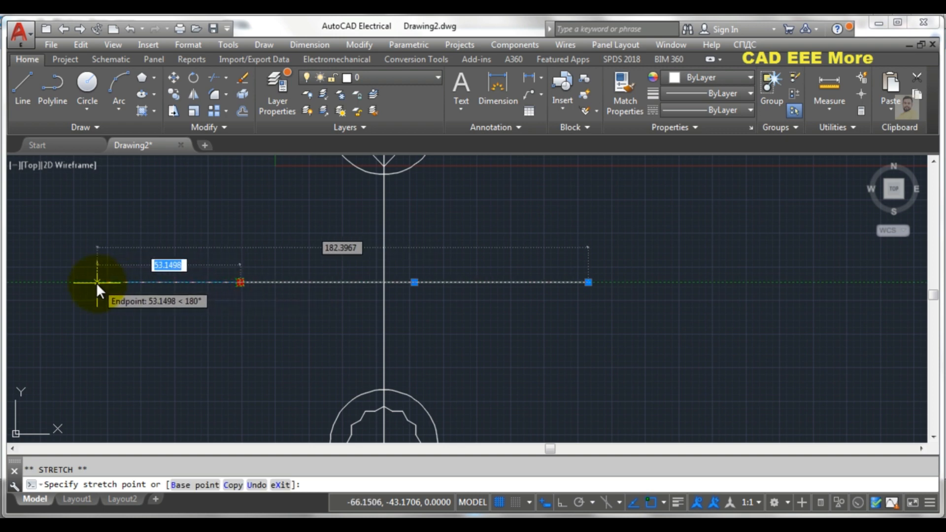
click(96, 282)
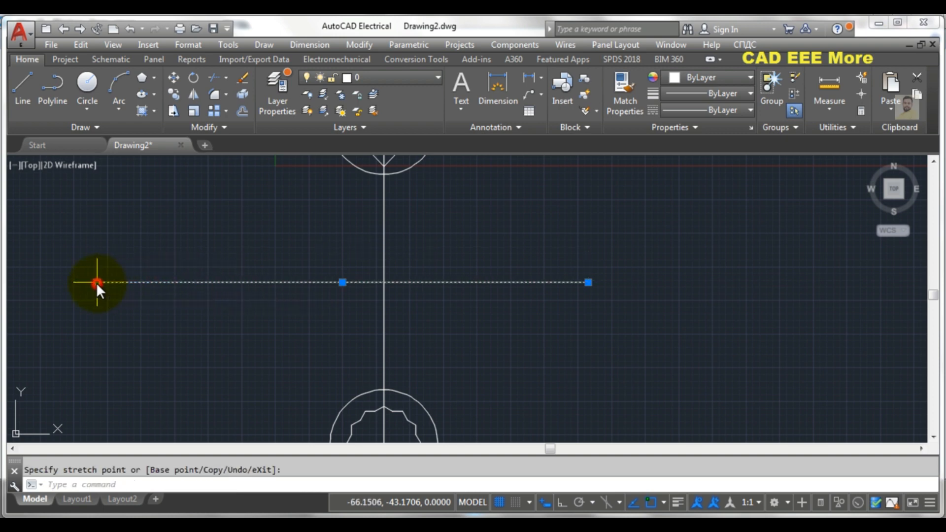
click(589, 282)
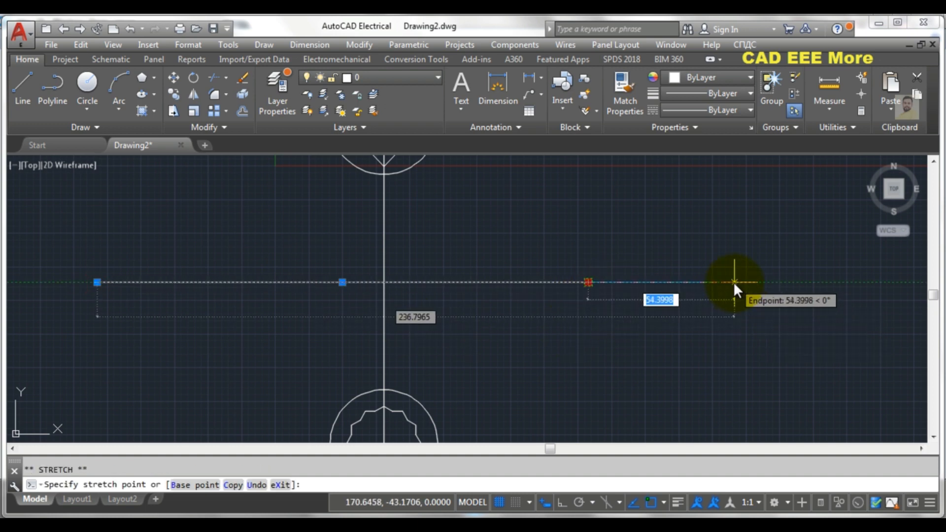
click(733, 282)
scroll(583, 303, down, 4)
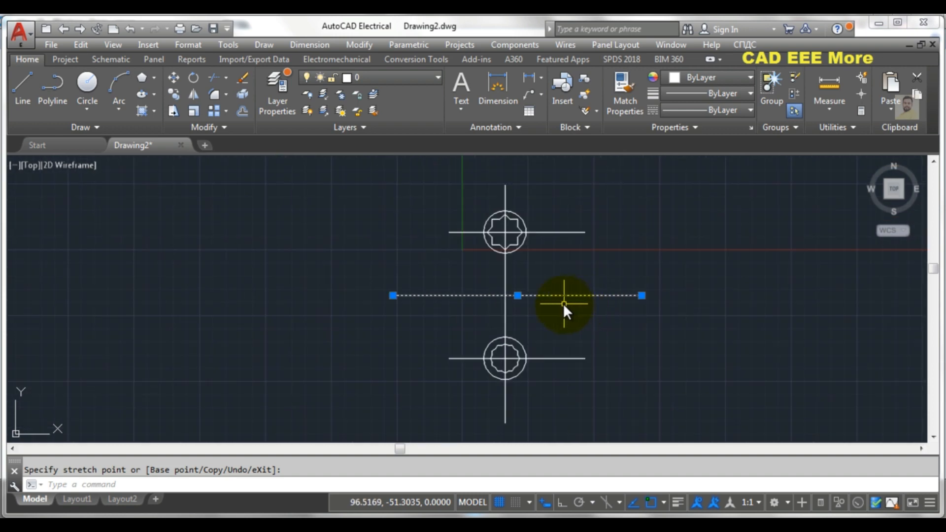
key(Escape)
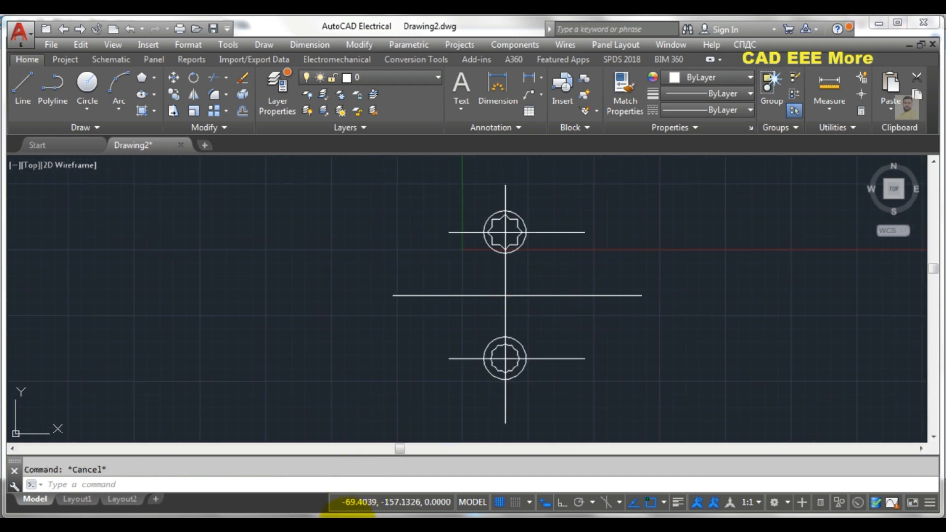
Step: Examine the horizontal spacing dimensions of the side circles in the class 199 image, then return to AutoCAD Electrical
click(330, 484)
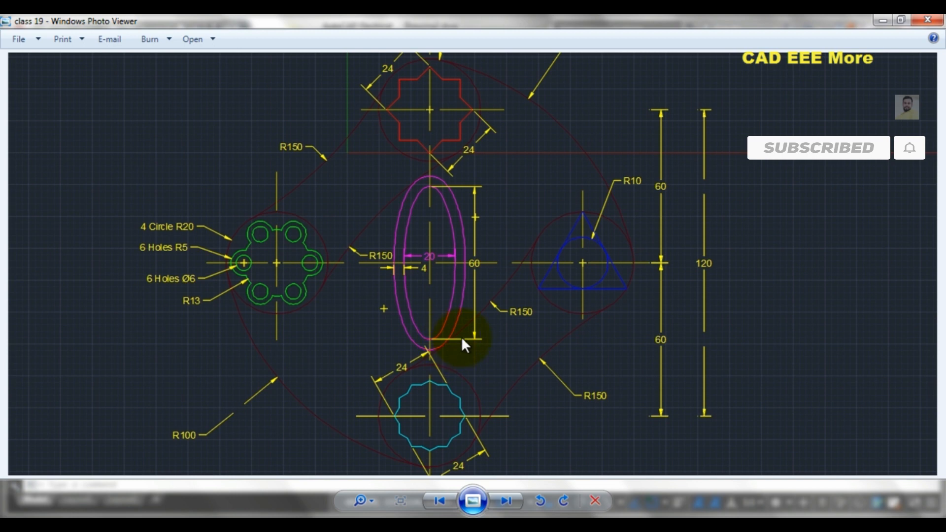
mouse_move(362, 515)
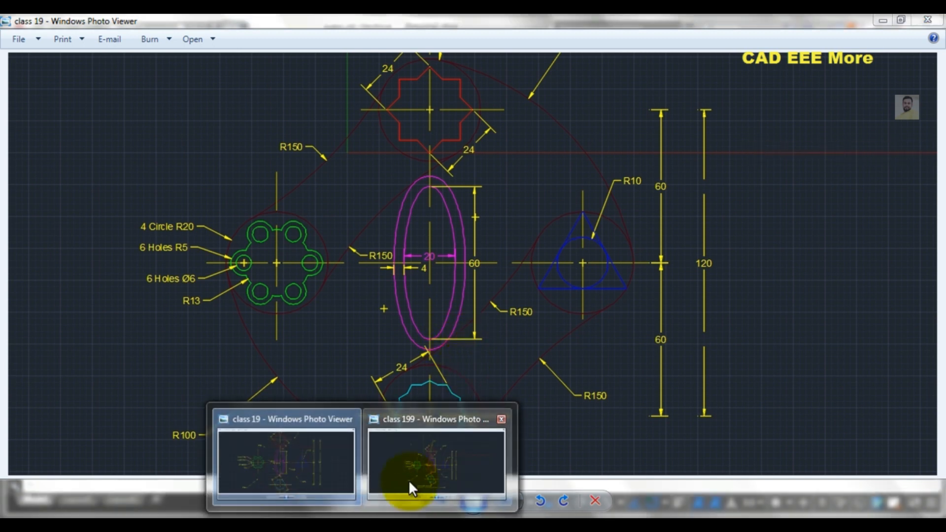
click(411, 483)
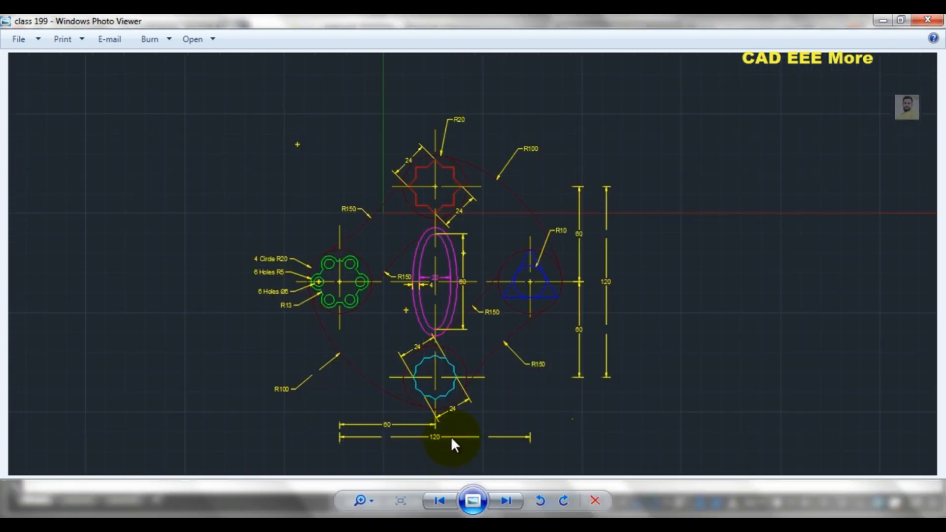
scroll(449, 446, up, 3)
scroll(459, 446, up, 1)
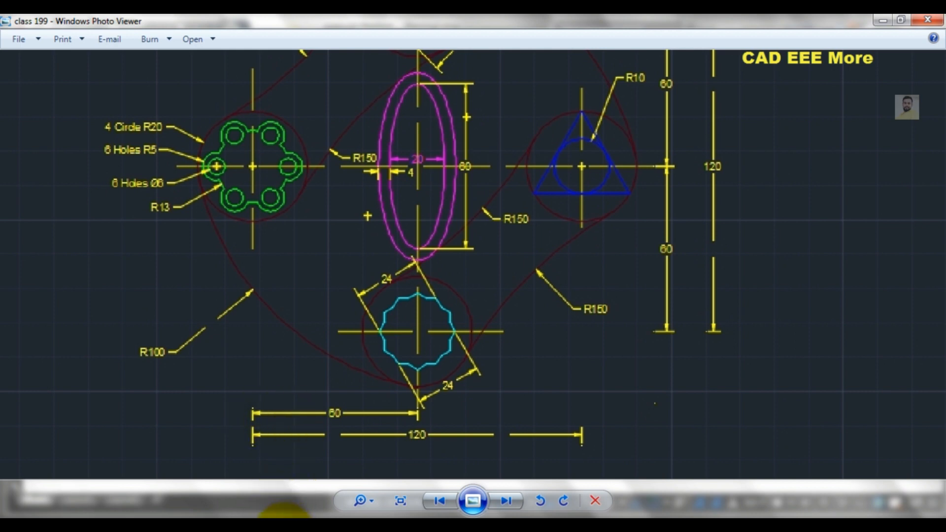
mouse_move(281, 524)
scroll(519, 397, down, 1)
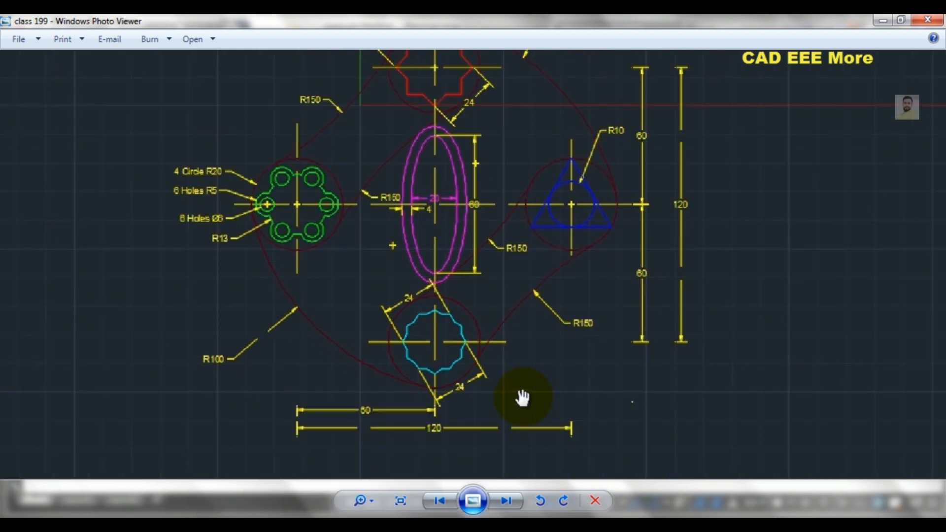
click(427, 519)
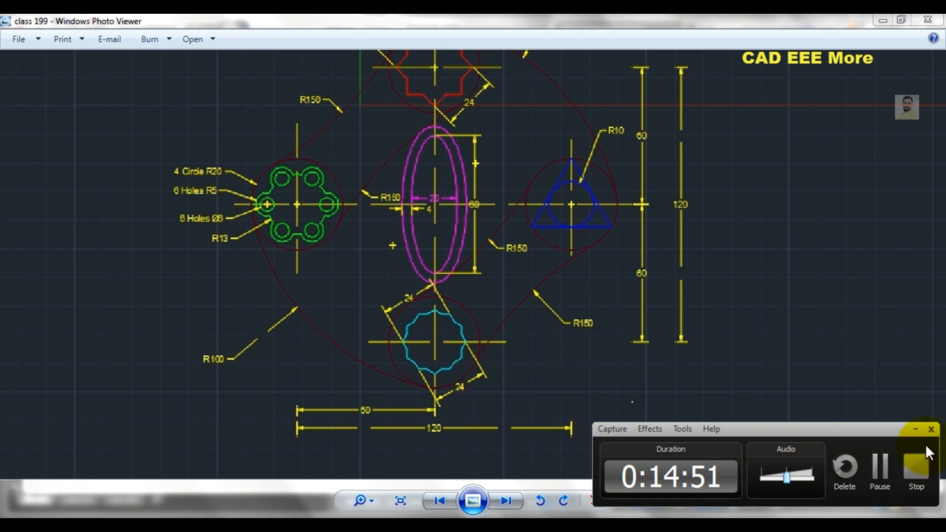
click(915, 429)
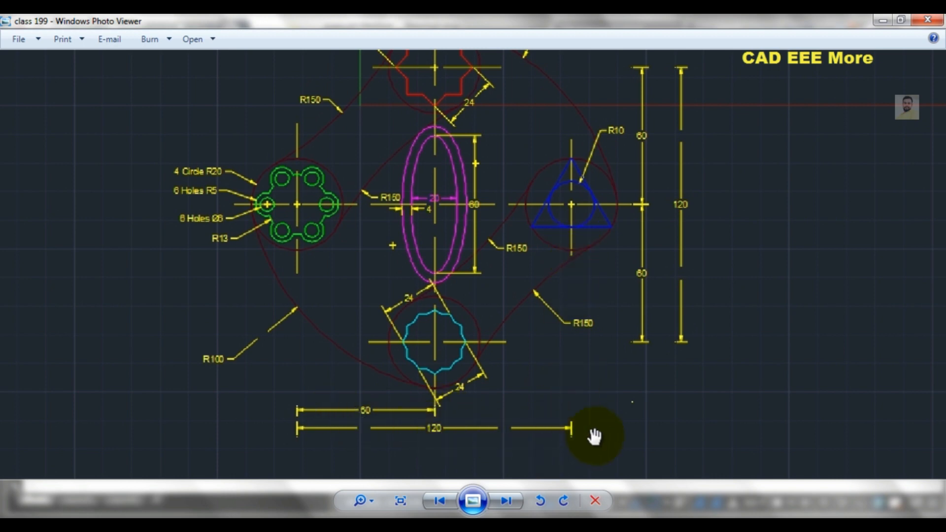
click(281, 524)
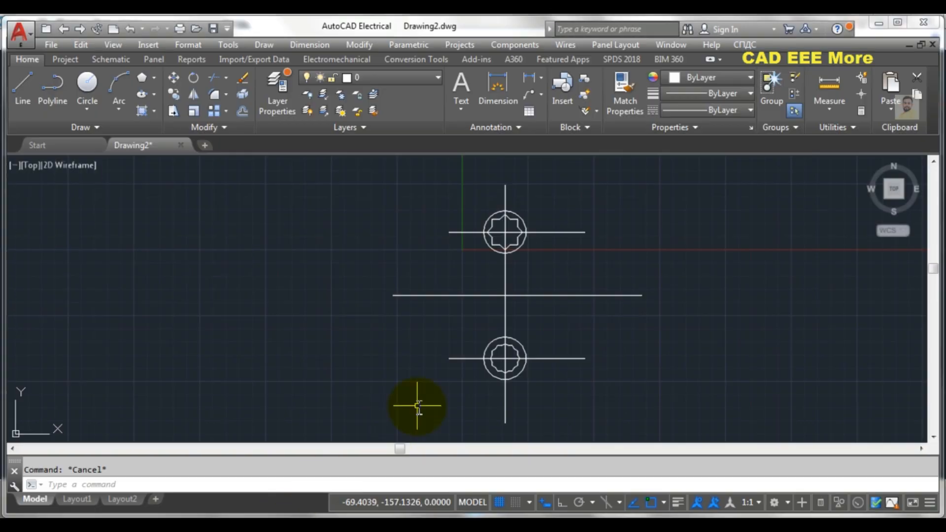
Step: Turn on Ortho and offset the vertical centreline 60 to both the left and the right using the Multiple option
click(239, 112)
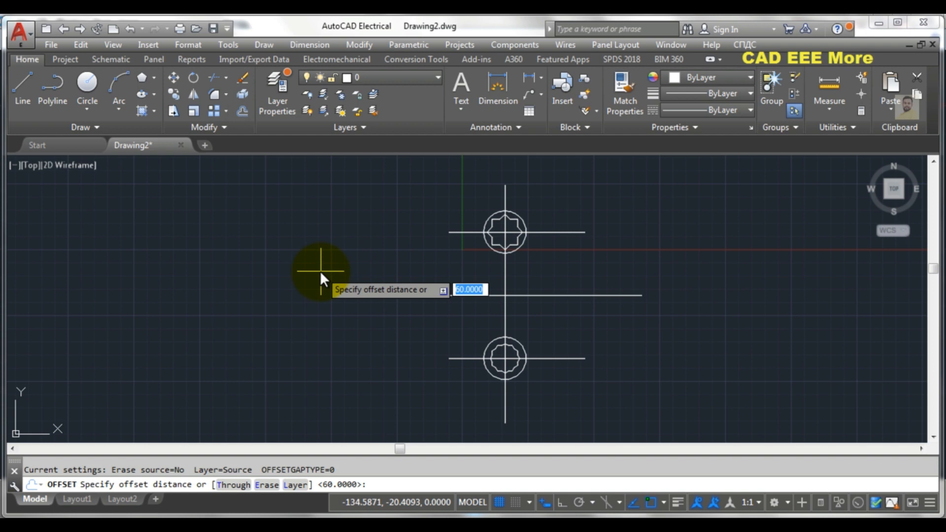
text(60)
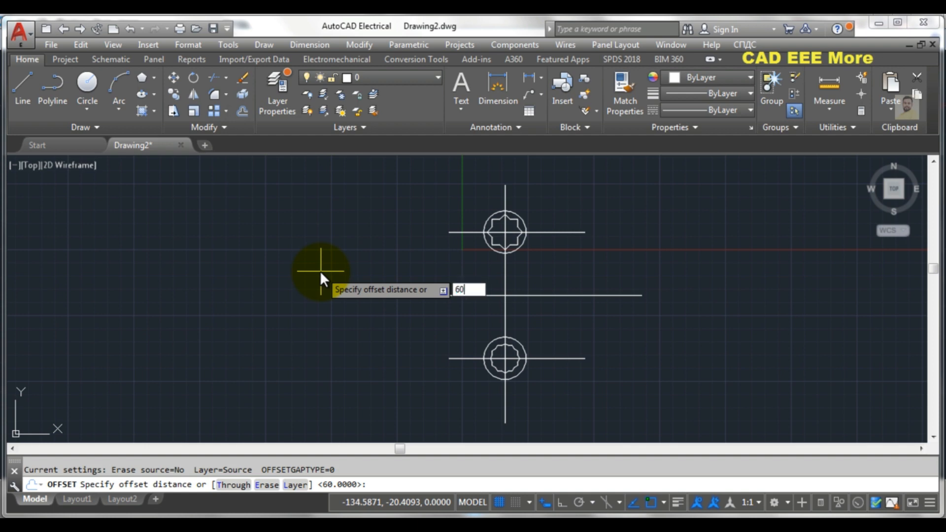
key(Return)
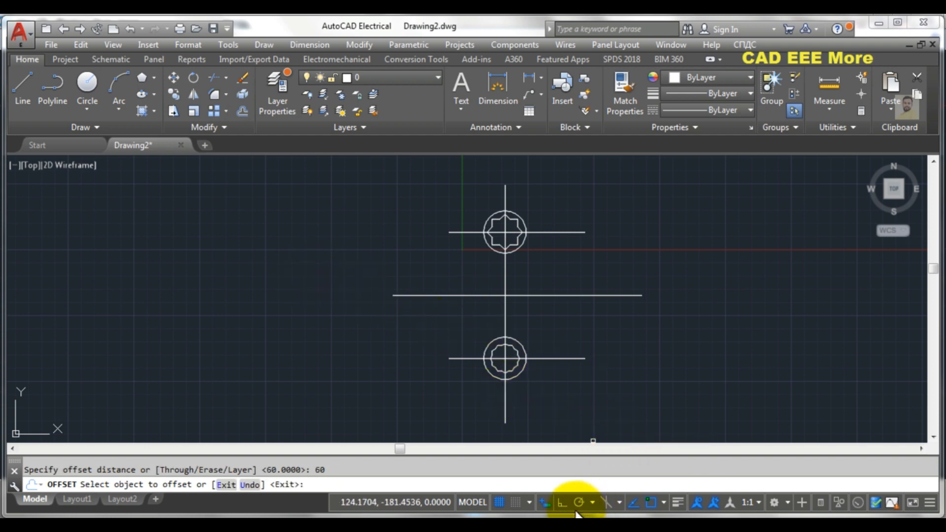
click(561, 502)
click(505, 310)
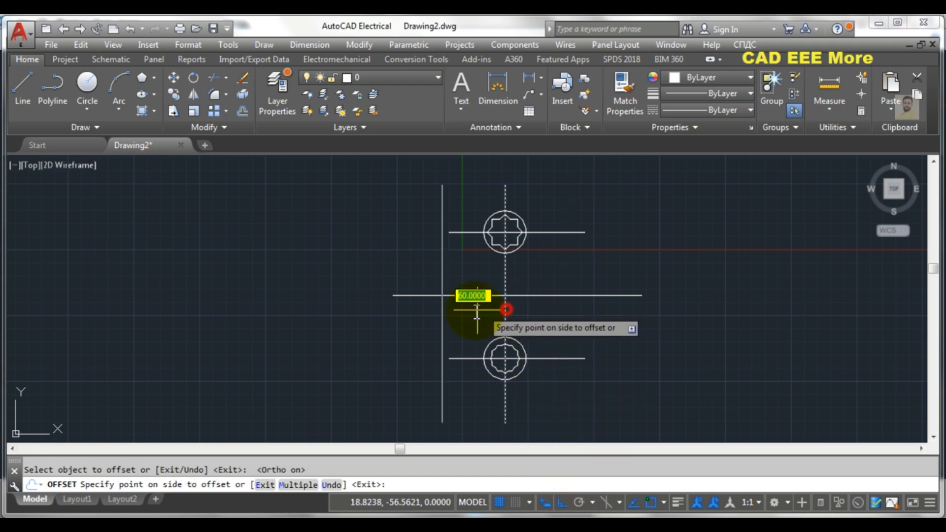
click(294, 484)
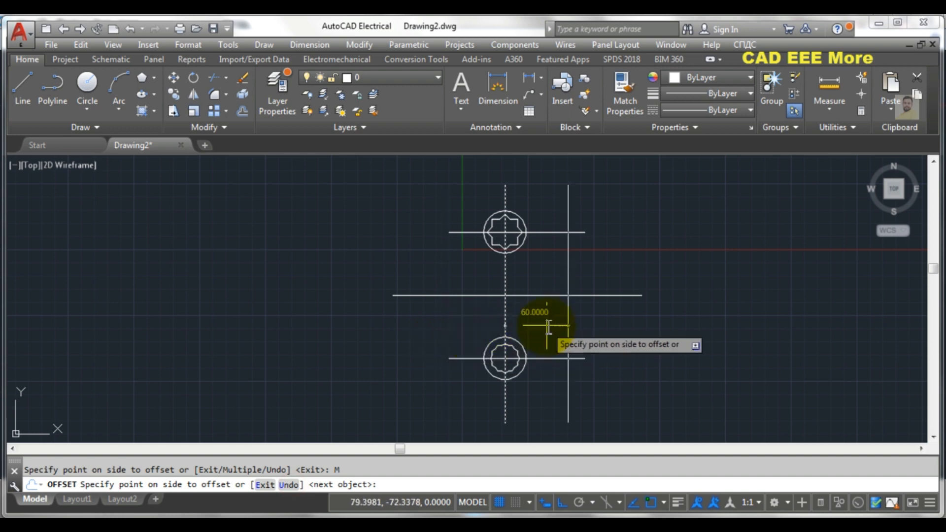
click(436, 325)
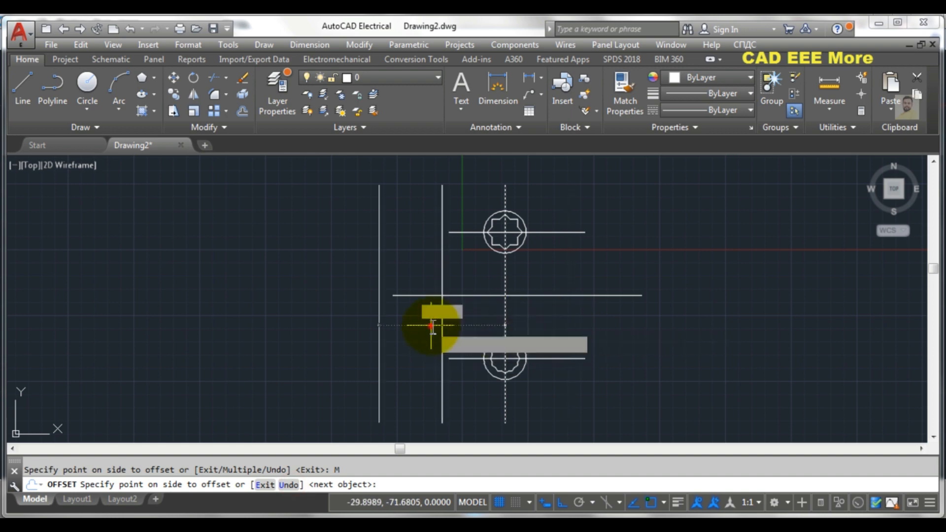
click(628, 327)
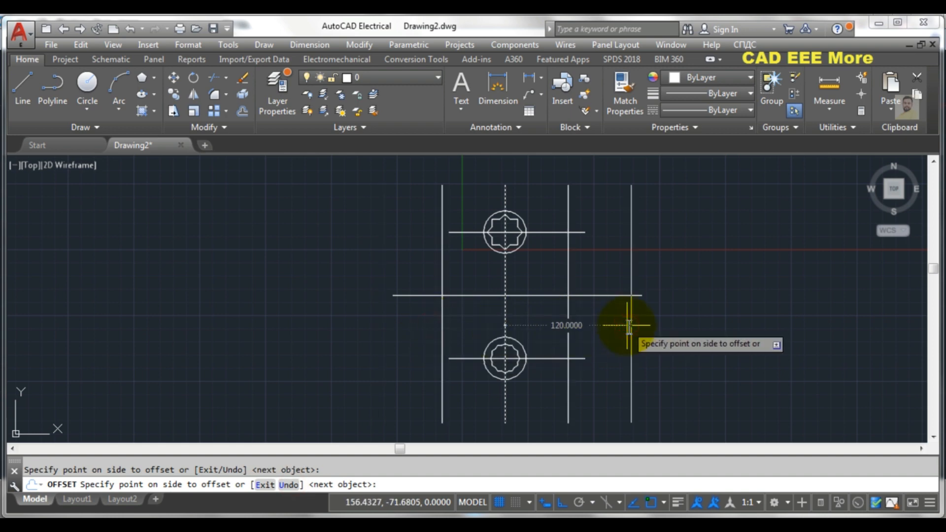
key(Escape)
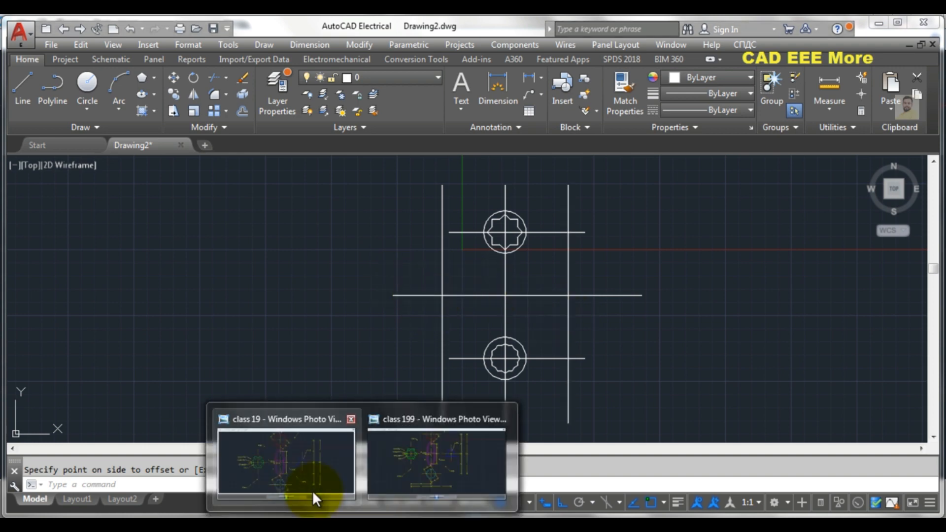
Step: Check the circle radius in the class 19 image, then draw a radius 20 circle where the left vertical and middle horizontal centrelines cross
click(310, 485)
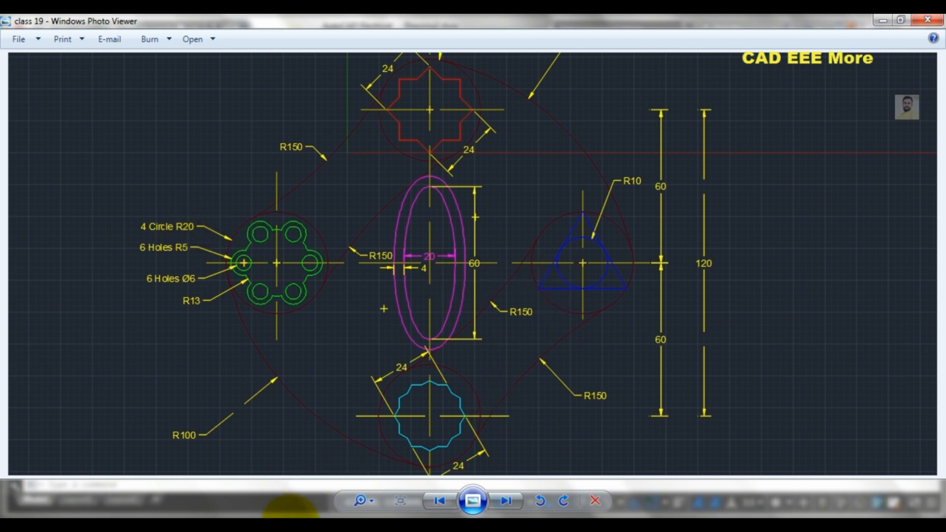
click(283, 528)
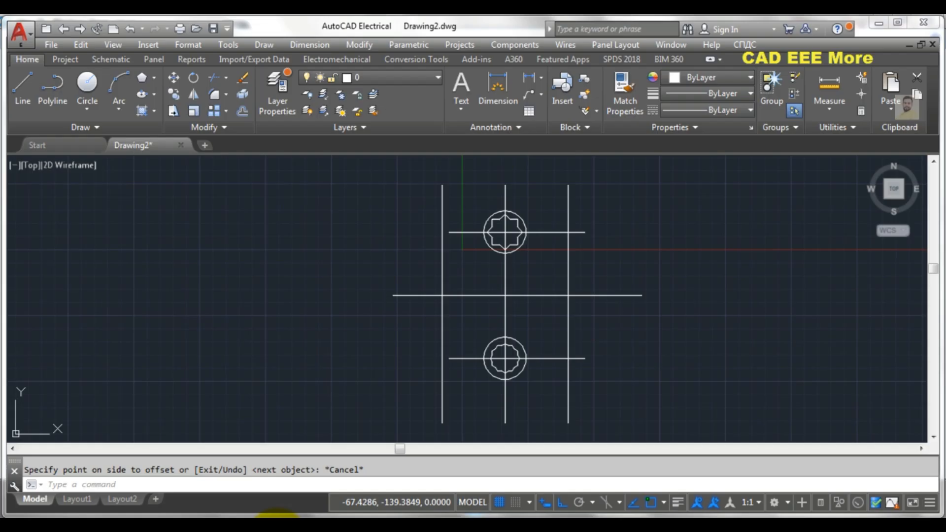
click(86, 87)
scroll(419, 312, up, 3)
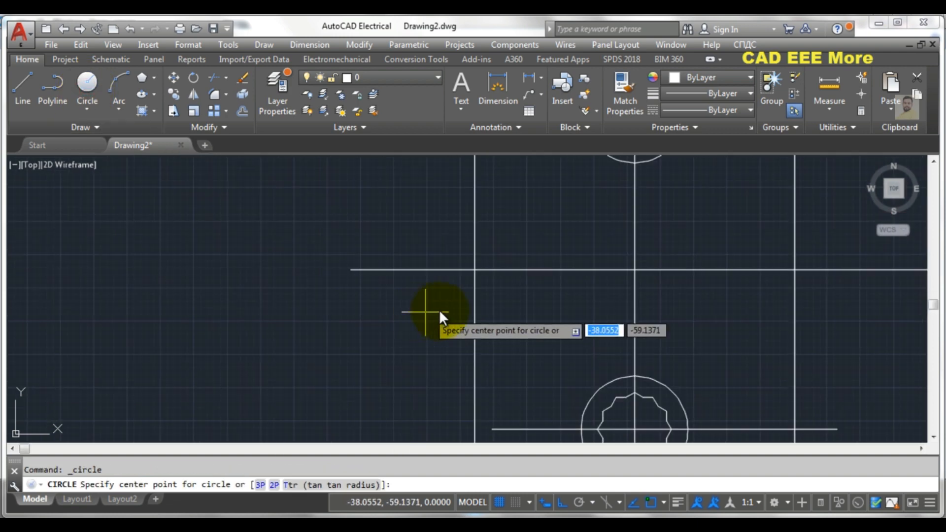
click(475, 270)
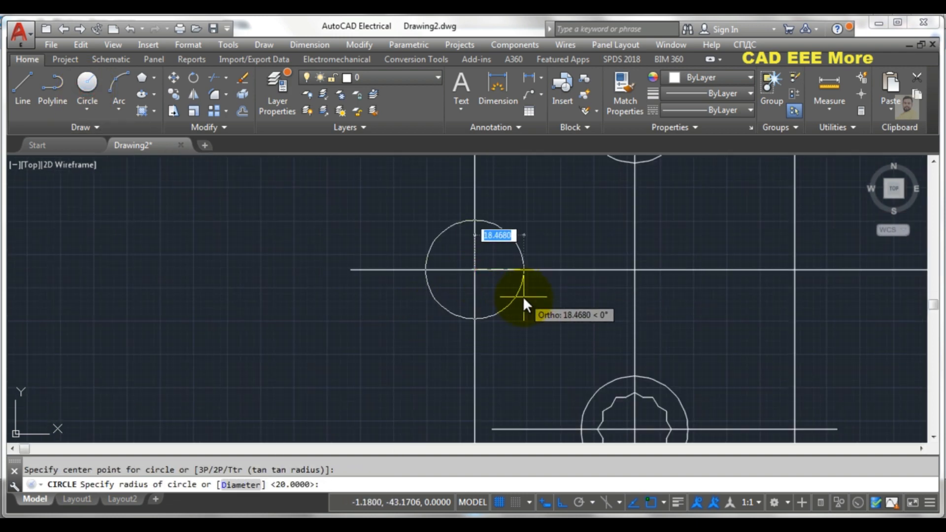
text(20)
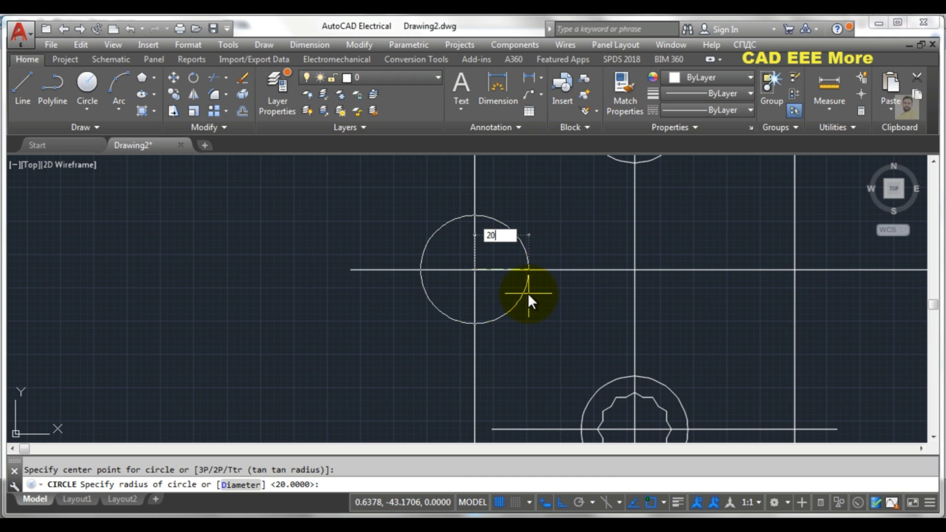
key(Return)
Step: Draw a radius 20 circle centred where the right vertical centreline crosses the middle horizontal centreline
scroll(439, 298, down, 4)
scroll(609, 300, up, 6)
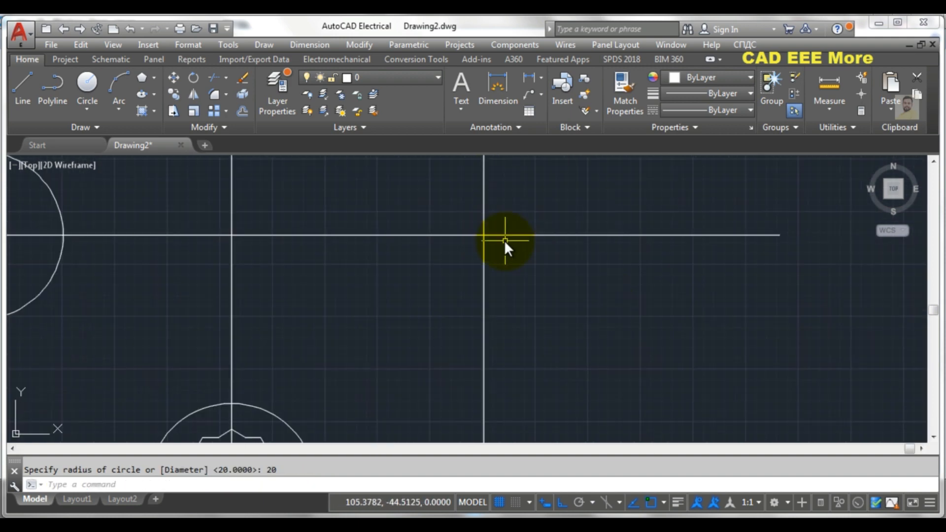
key(Return)
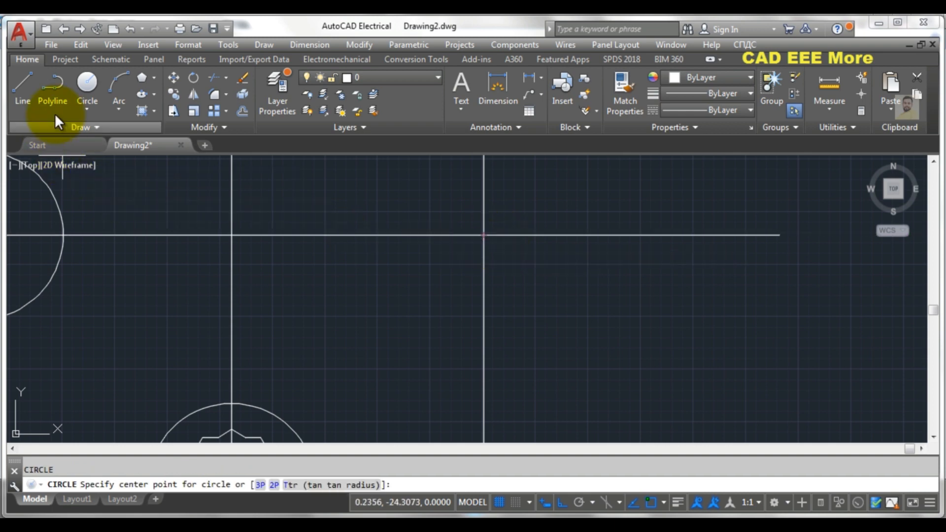
click(86, 85)
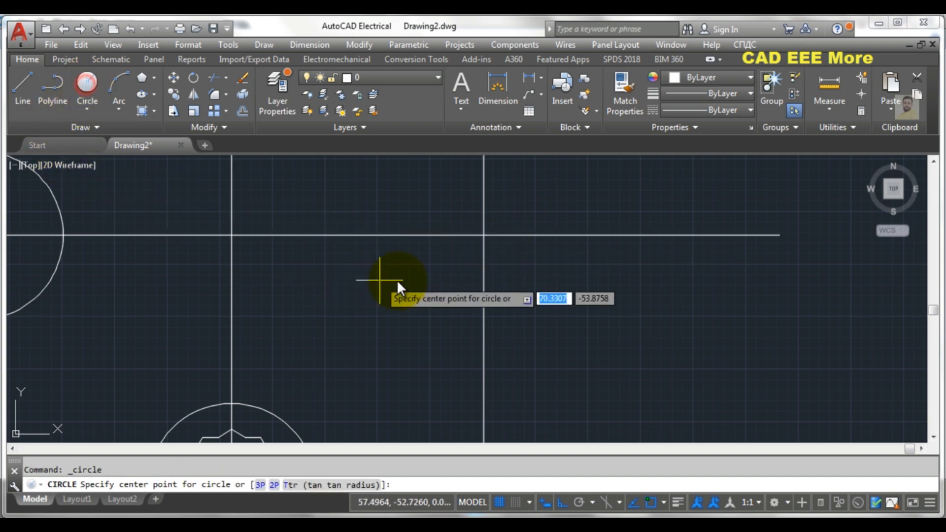
click(483, 235)
text(20)
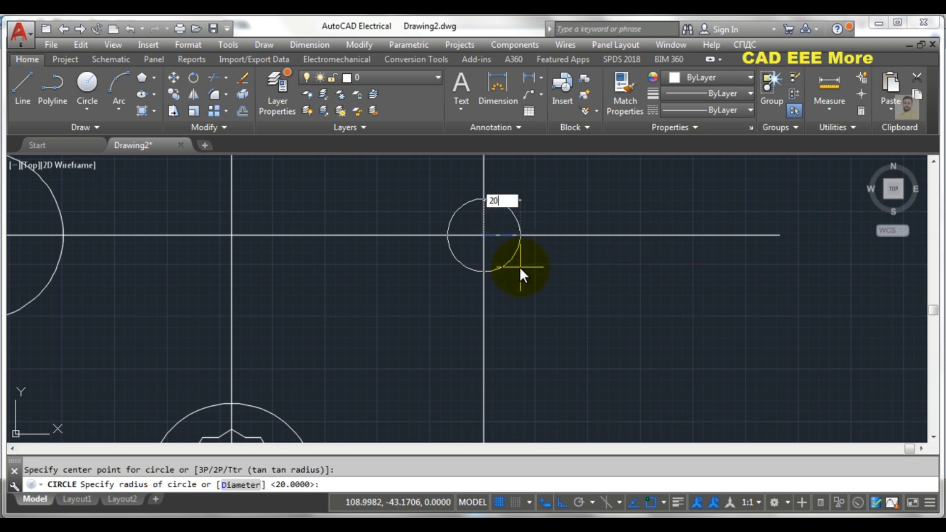
key(Return)
scroll(514, 264, down, 3)
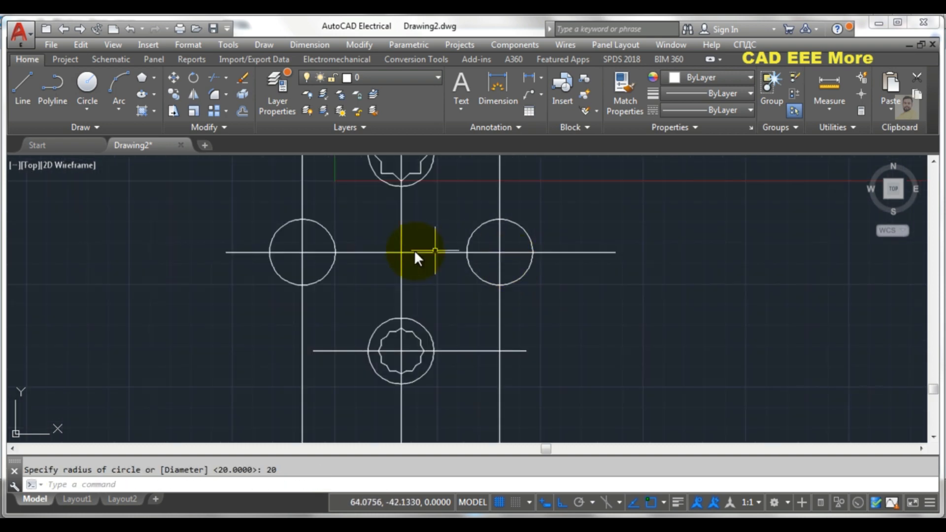
Step: Examine the left circle's hole pattern dimensions in the class 19 image, then return to AutoCAD Electrical
mouse_move(360, 514)
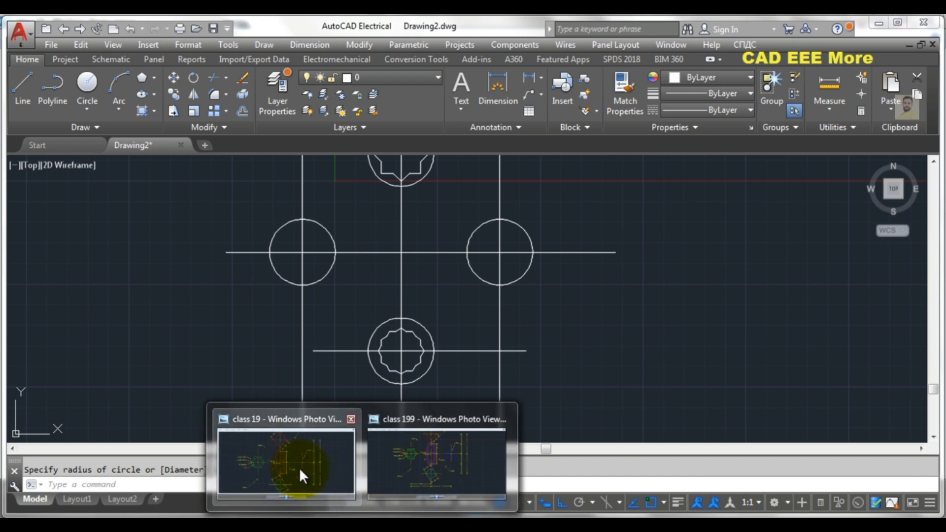
click(300, 468)
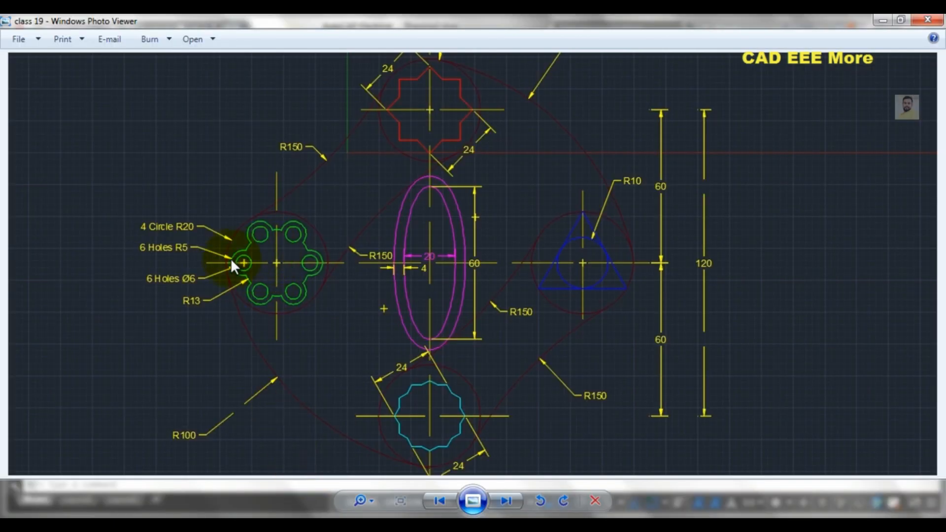
scroll(244, 276, up, 2)
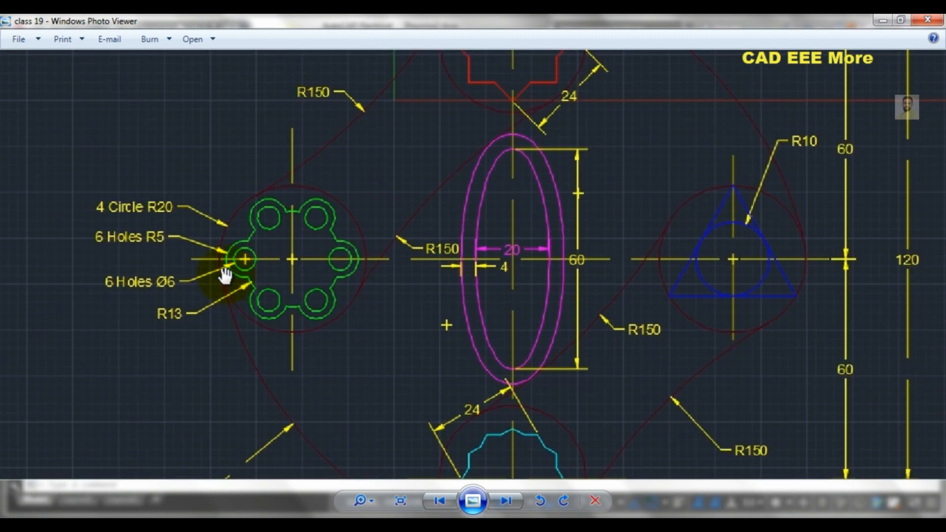
scroll(221, 281, up, 1)
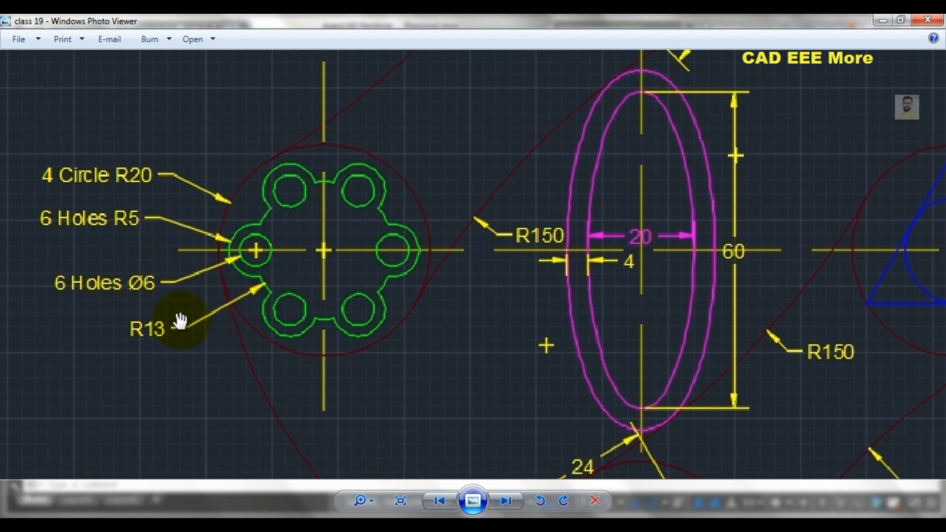
scroll(186, 323, down, 3)
click(274, 523)
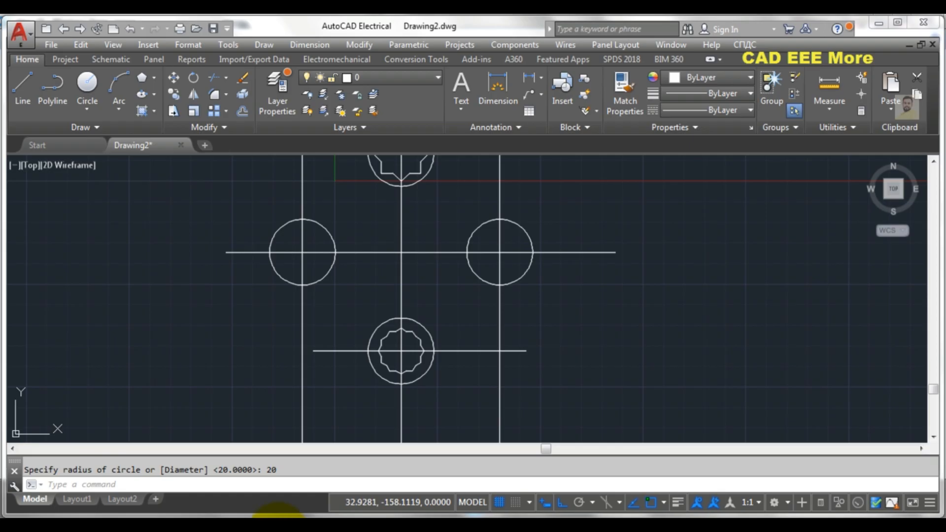
Step: Draw a radius 13 circle concentric with the left radius 20 circle using the Center, Radius option
scroll(245, 217, up, 4)
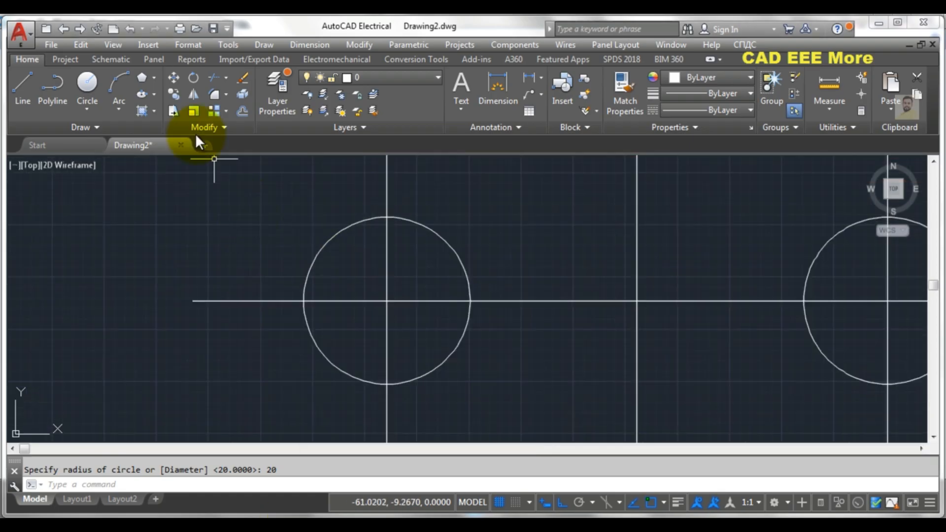
click(89, 110)
click(107, 130)
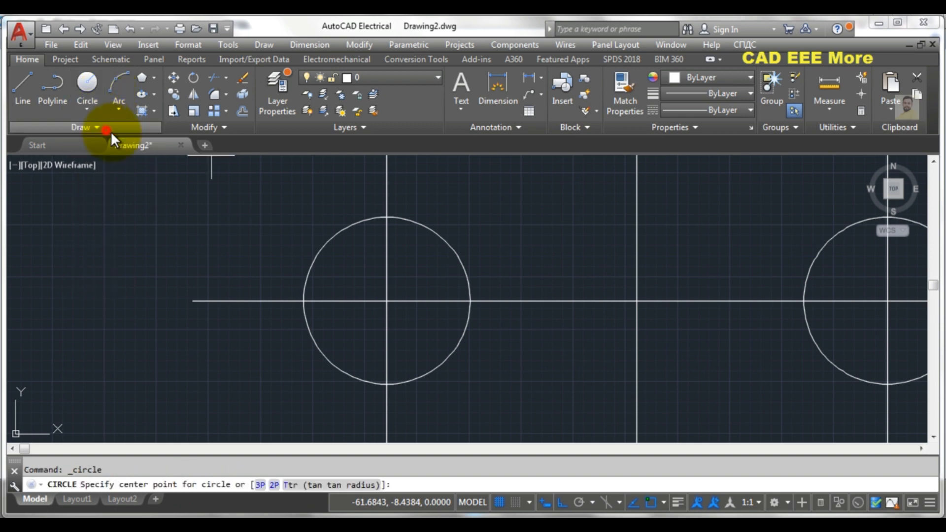
click(386, 301)
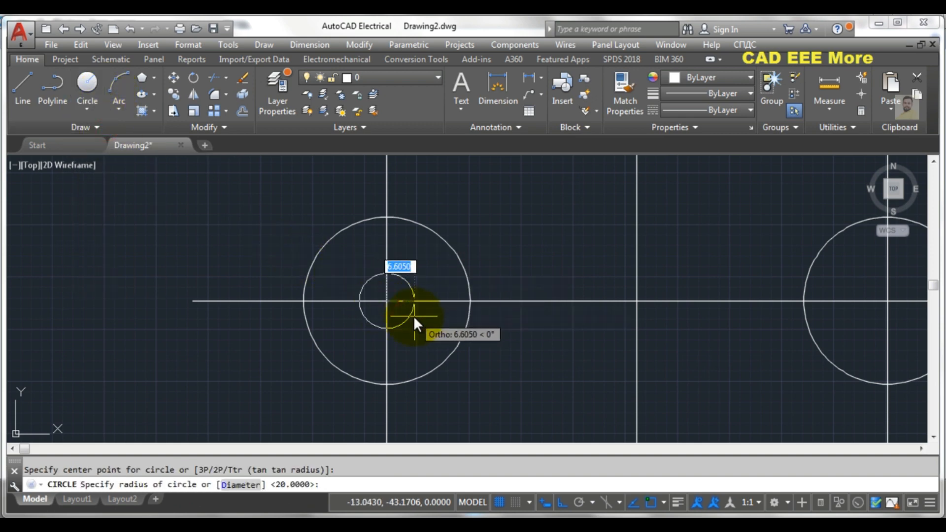
text(12)
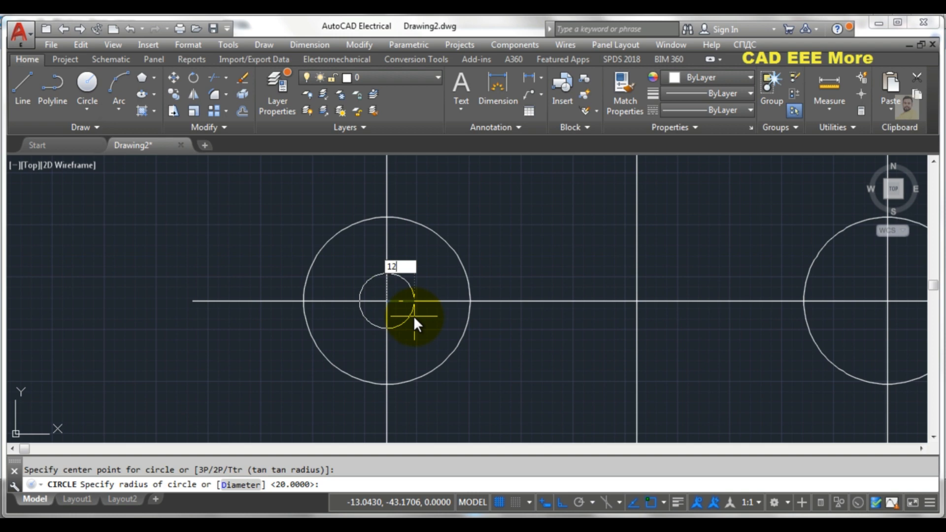
key(BackSpace)
key(BackSpace)
text(13)
key(Return)
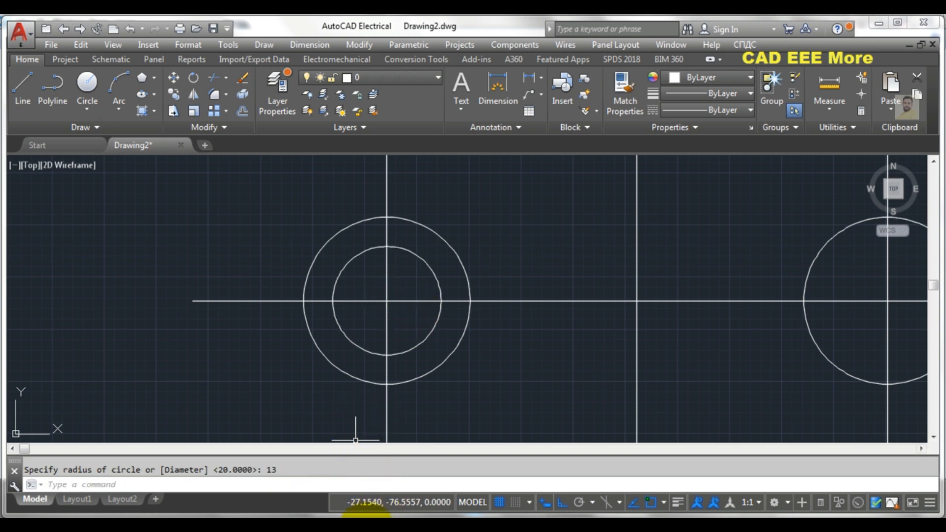
Step: Examine the small hole sizes and positions in the class 19 image's green pattern, then return to AutoCAD Electrical
click(267, 474)
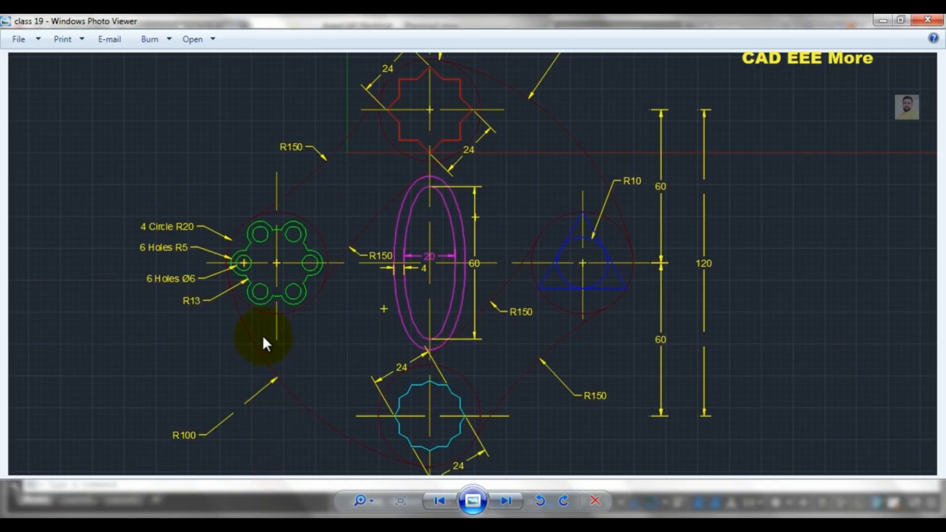
scroll(221, 281, up, 4)
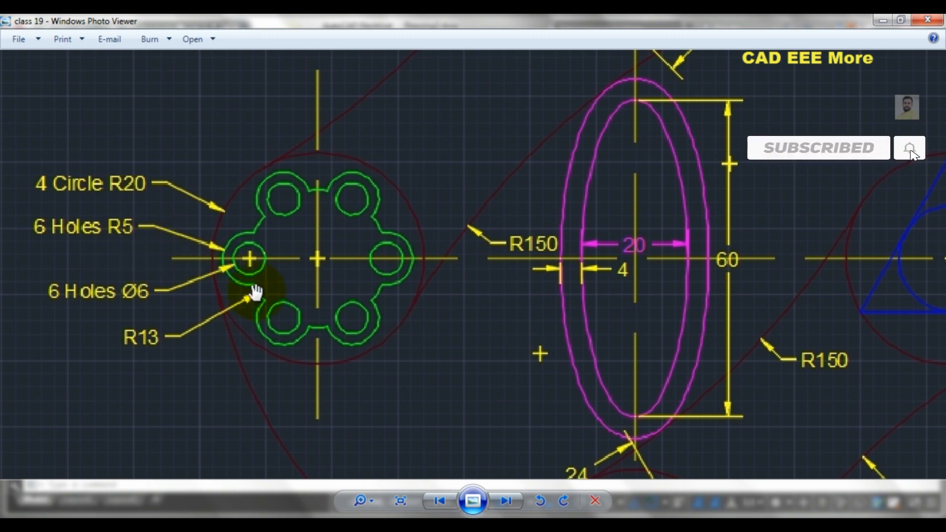
click(276, 526)
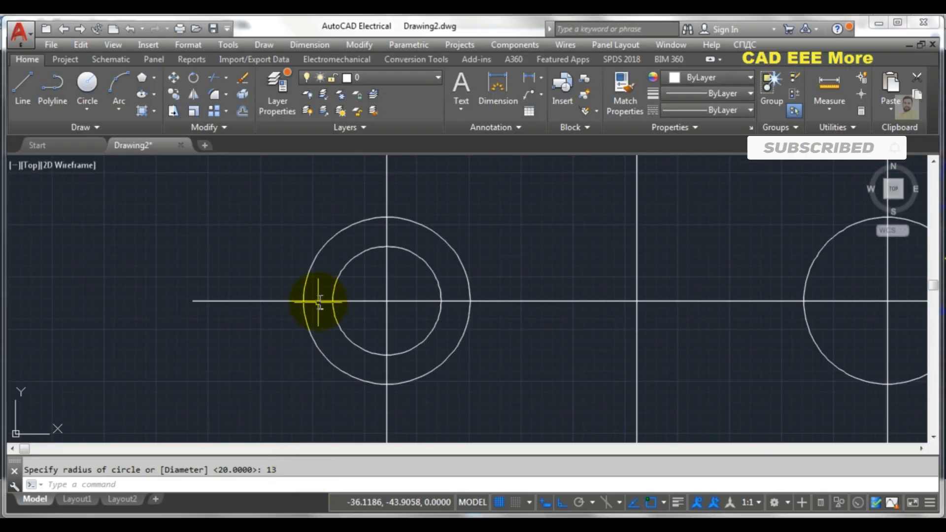
Step: Draw a 6 diameter circle centred on the left quadrant of the radius 13 circle using the Center, Diameter option
scroll(319, 301, up, 2)
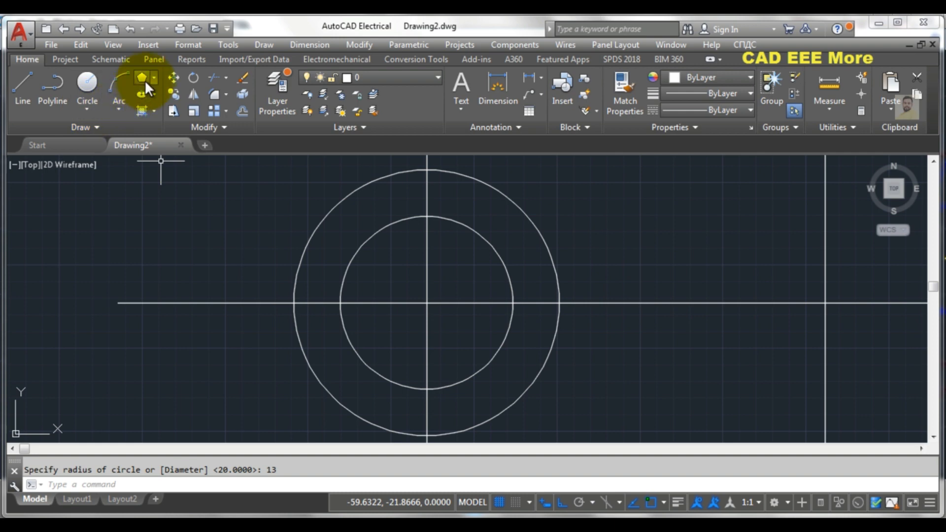
click(81, 109)
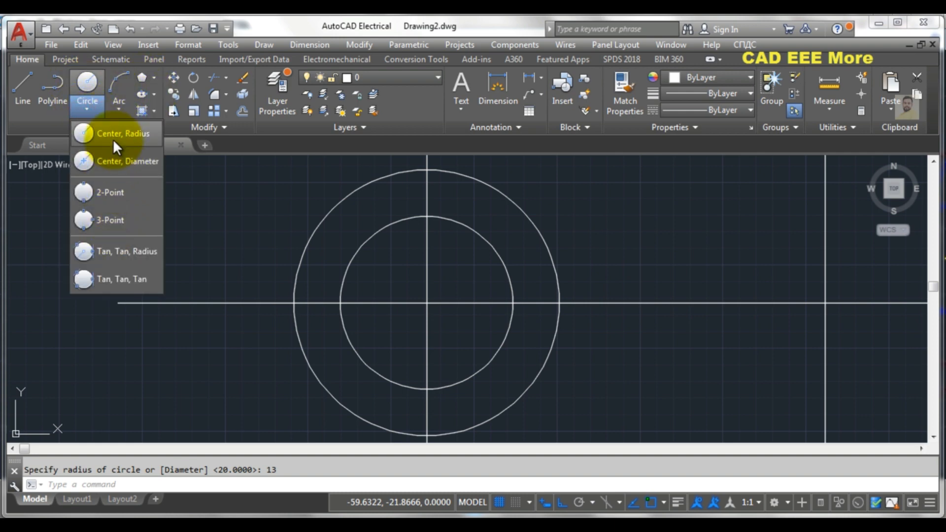
click(114, 162)
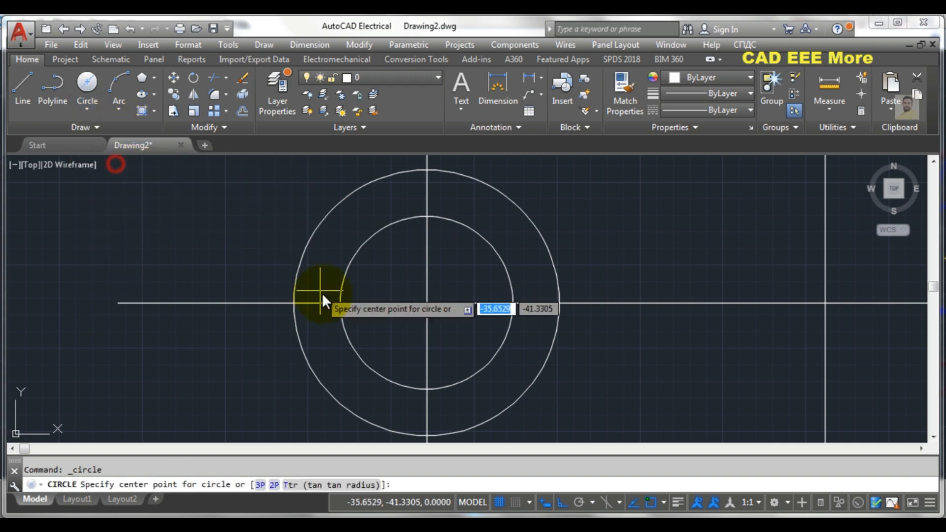
click(340, 302)
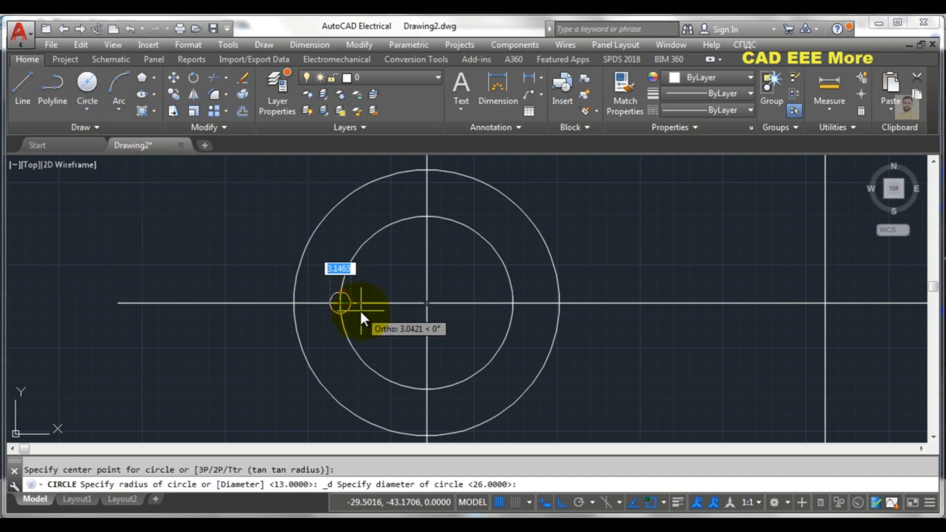
text(6)
key(Return)
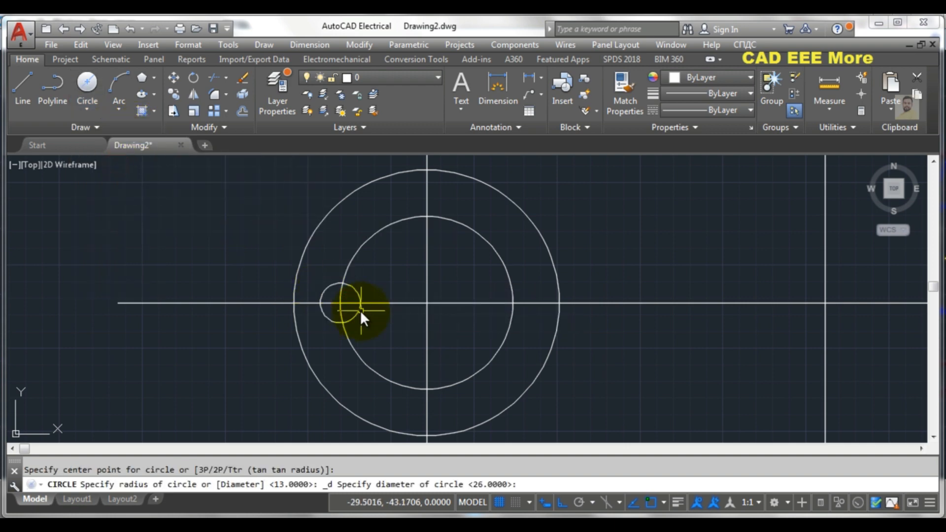
Step: Draw a radius 5 circle concentric with the 6 diameter hole using the Center, Radius option
click(87, 110)
click(113, 133)
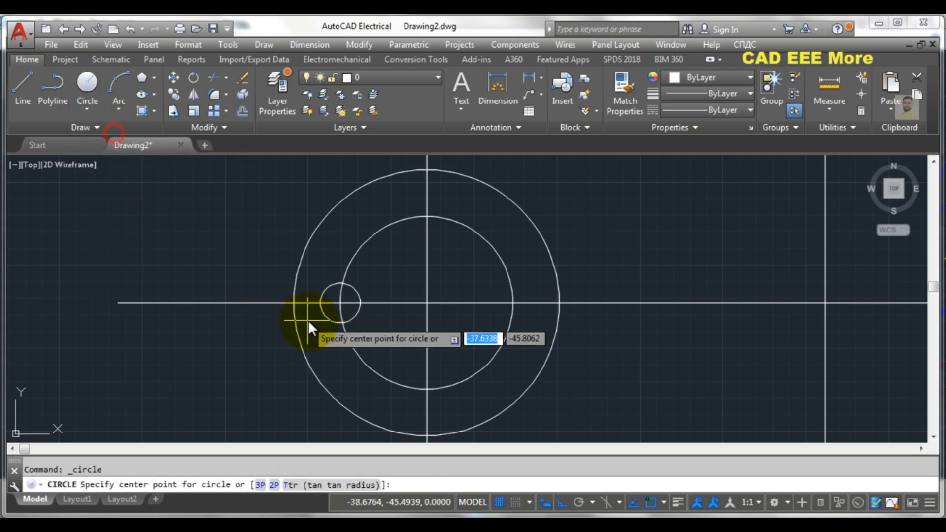
click(340, 303)
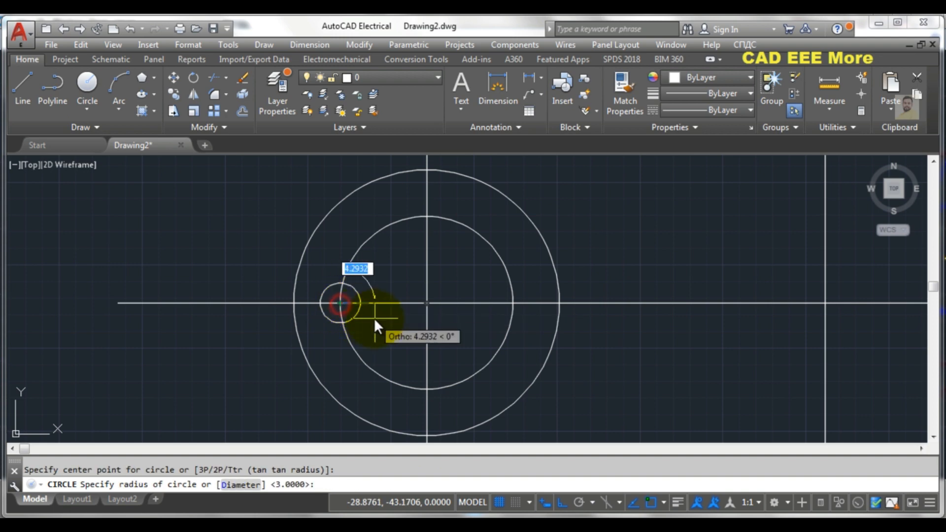
text(5)
key(Return)
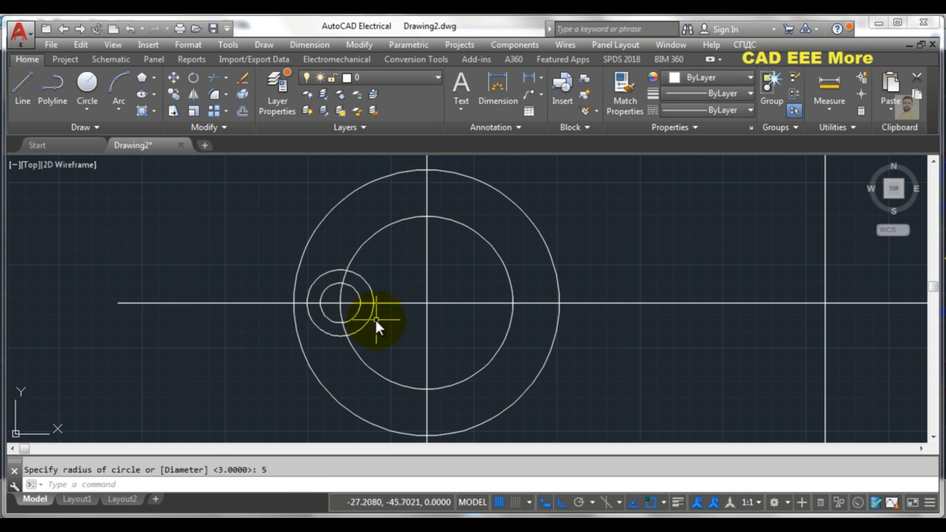
Step: Create a polar array of the 6 diameter hole and its radius 5 circle around the radius 20 circle's centre, with 6 items over 360 degrees
scroll(377, 316, down, 2)
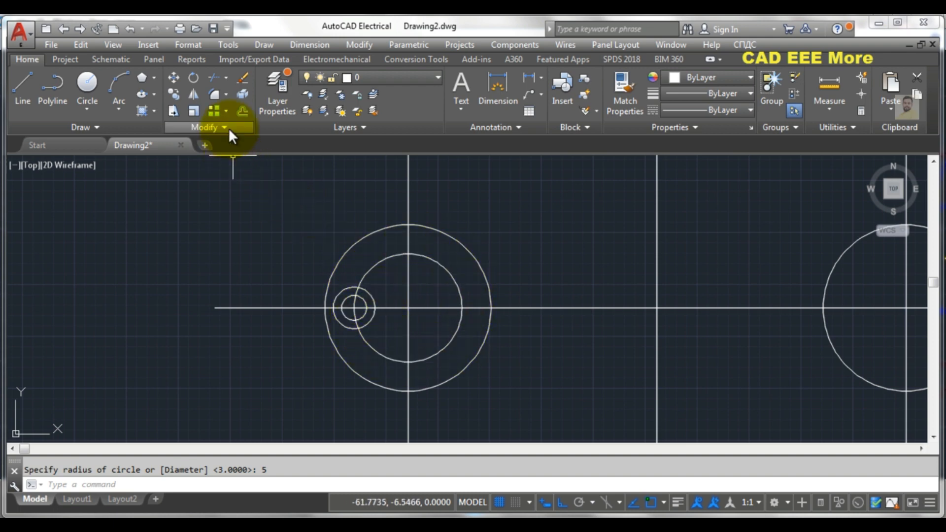
click(224, 112)
click(238, 190)
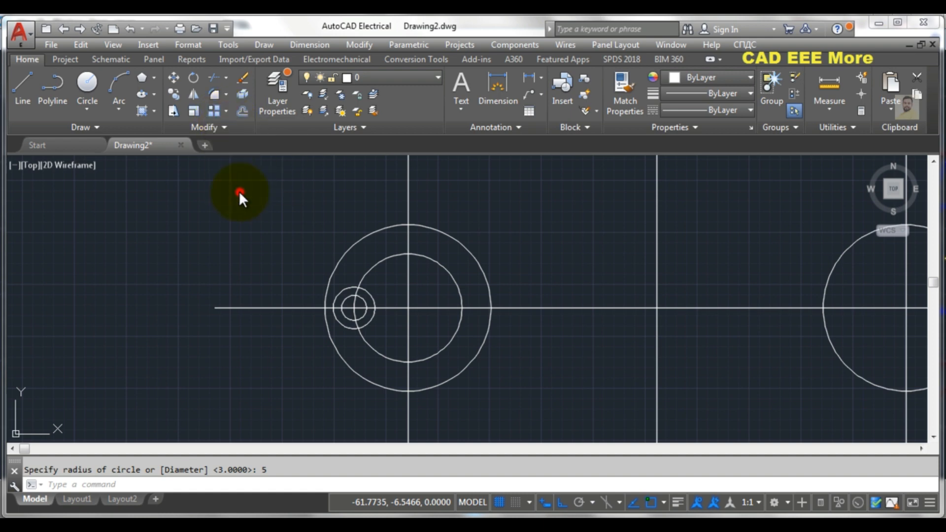
click(348, 328)
click(345, 320)
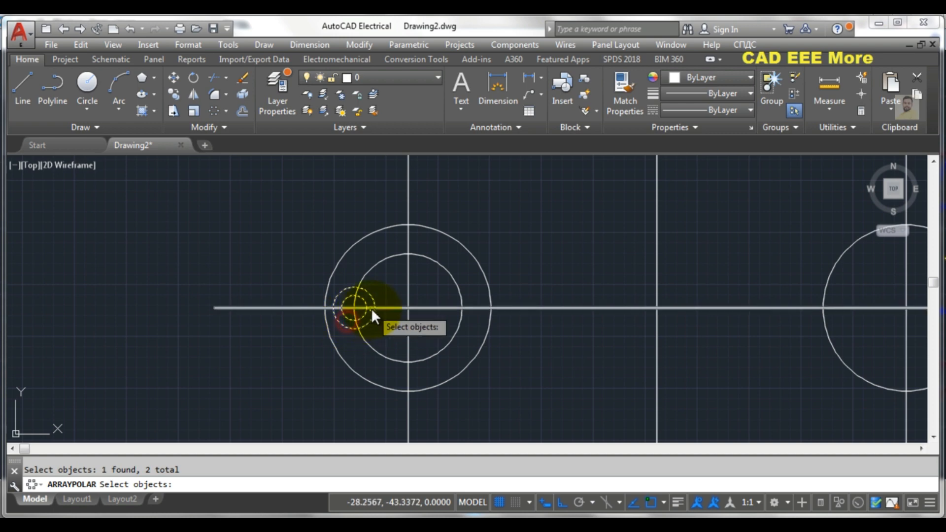
key(Return)
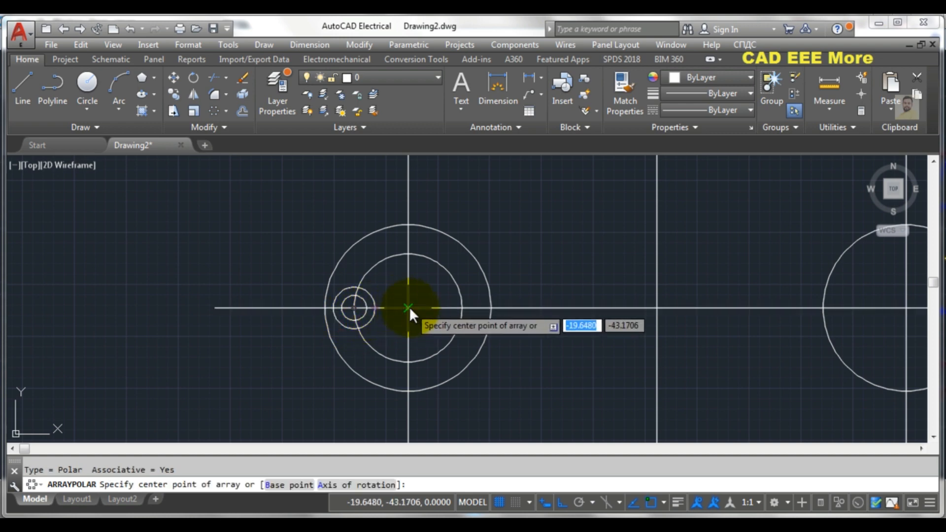
scroll(409, 306, up, 2)
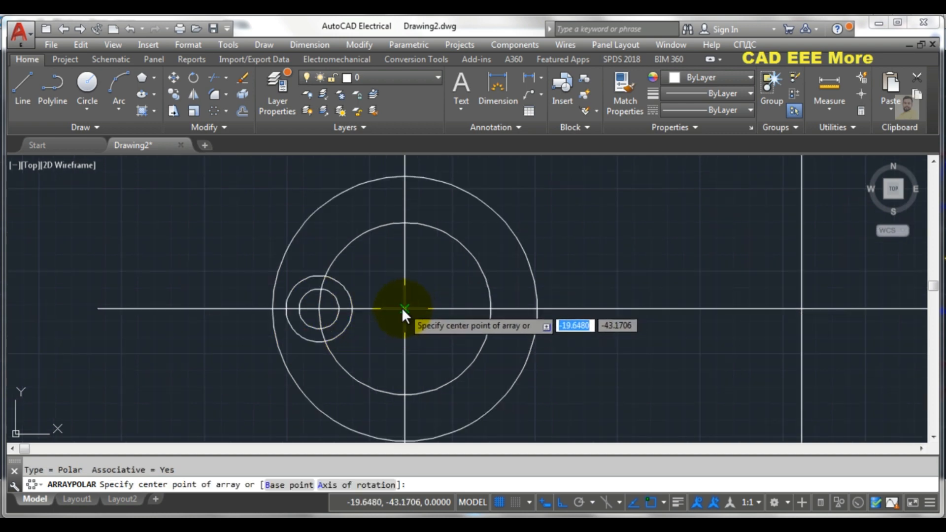
click(403, 308)
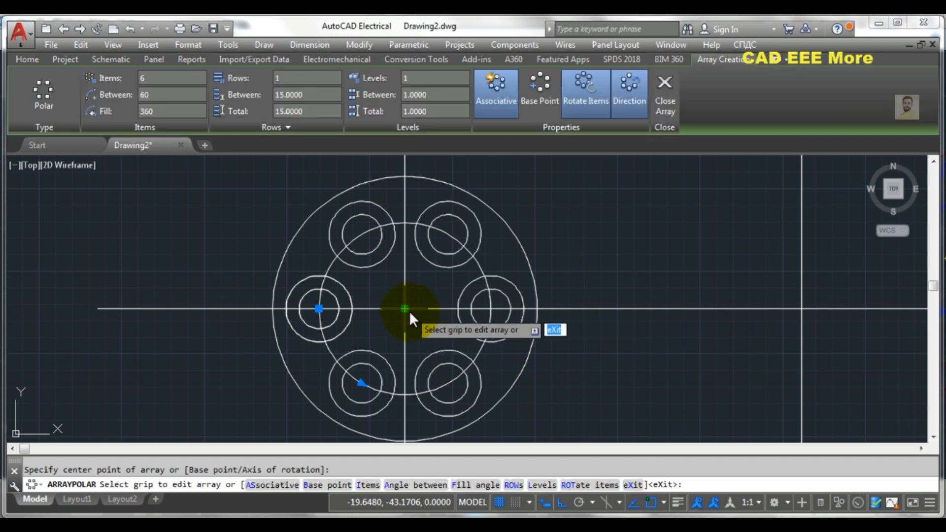
click(660, 94)
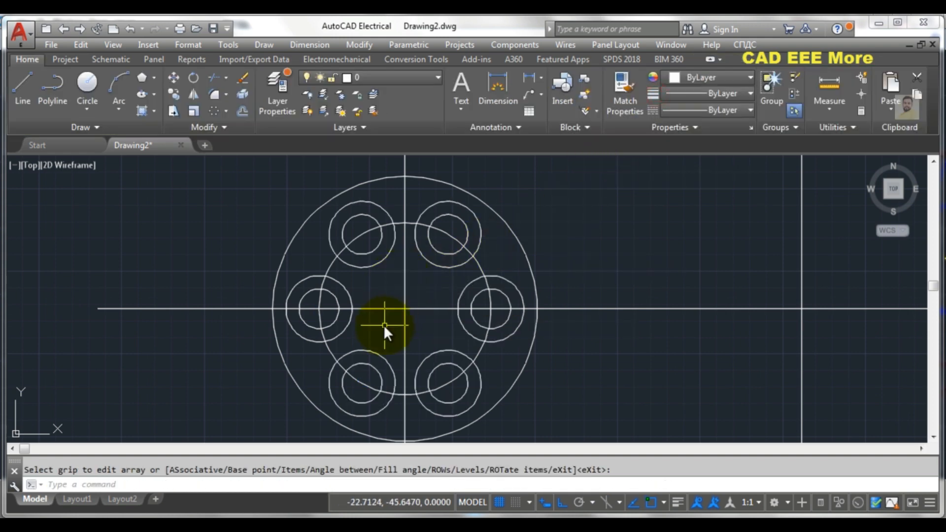
Step: Check the green six-hole outline in the class 19 image, then explode the polar array in AutoCAD Electrical
click(297, 485)
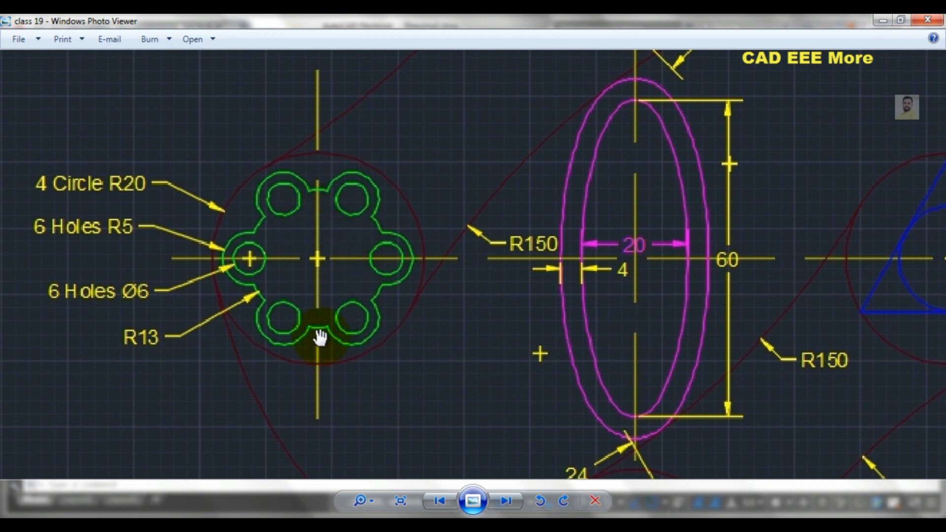
click(286, 502)
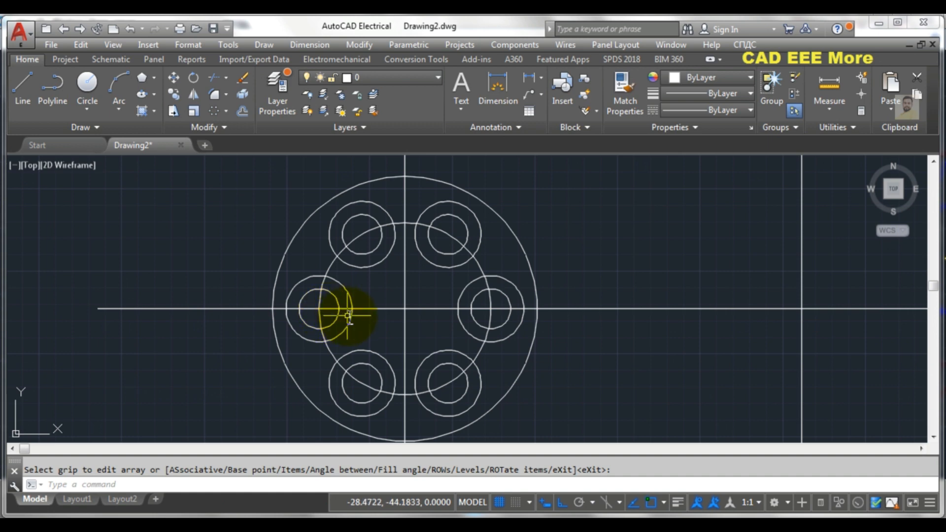
click(244, 95)
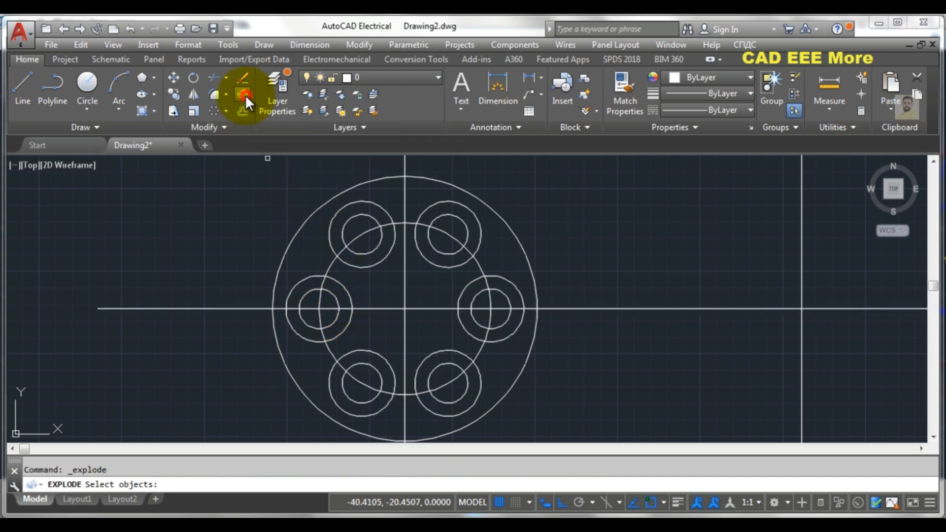
click(329, 240)
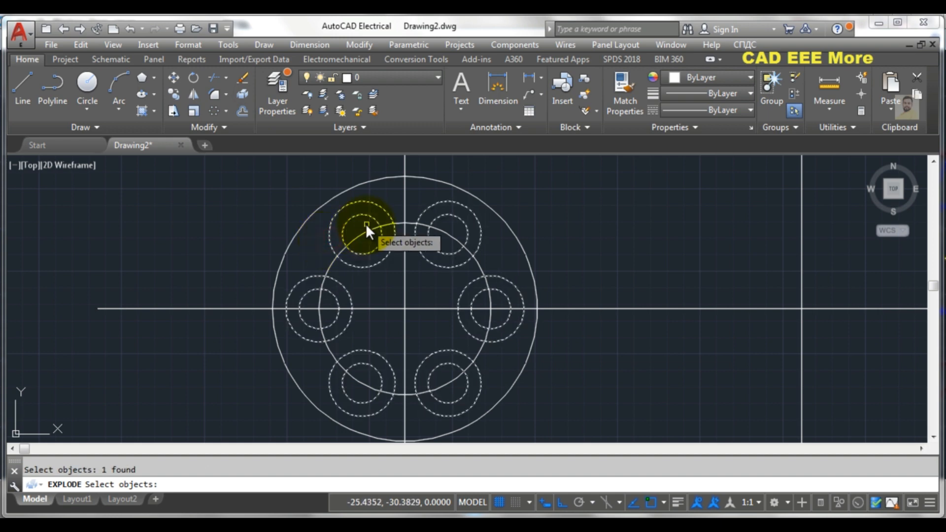
key(Return)
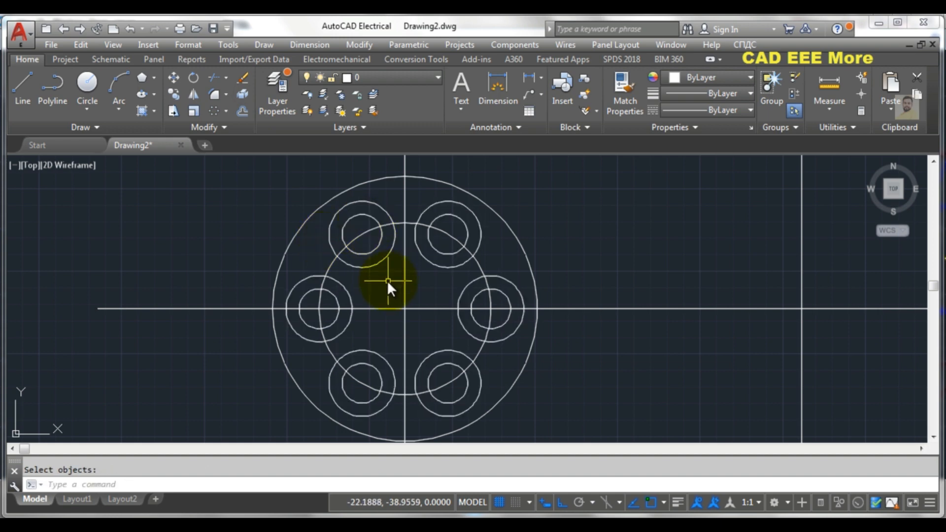
Step: Trim the arcs of the radius 5 circles inside the radius 13 circle, for all except the lower-left one
text(TR)
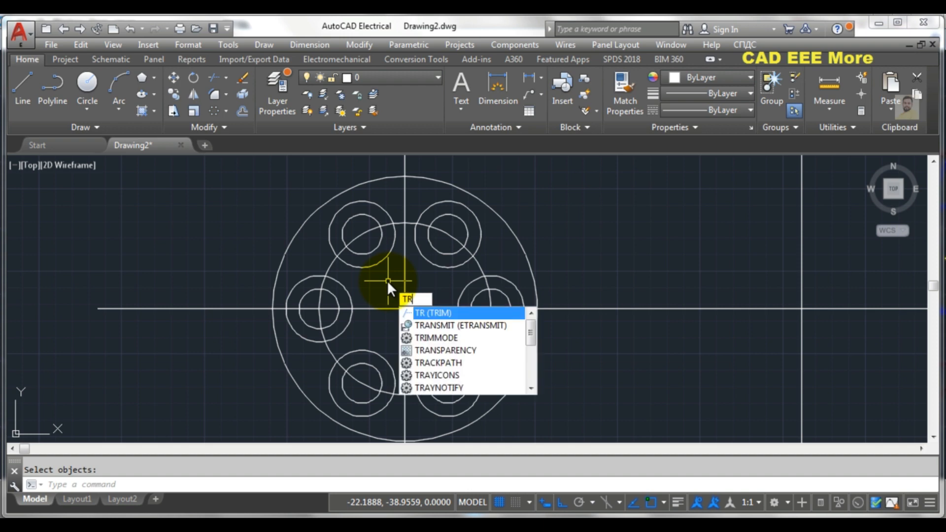
key(Return)
key(Return)
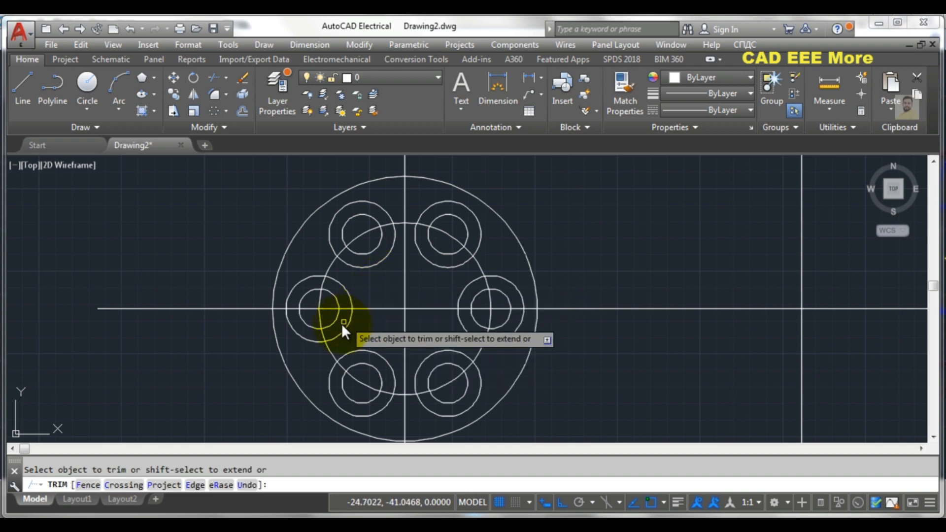
click(350, 298)
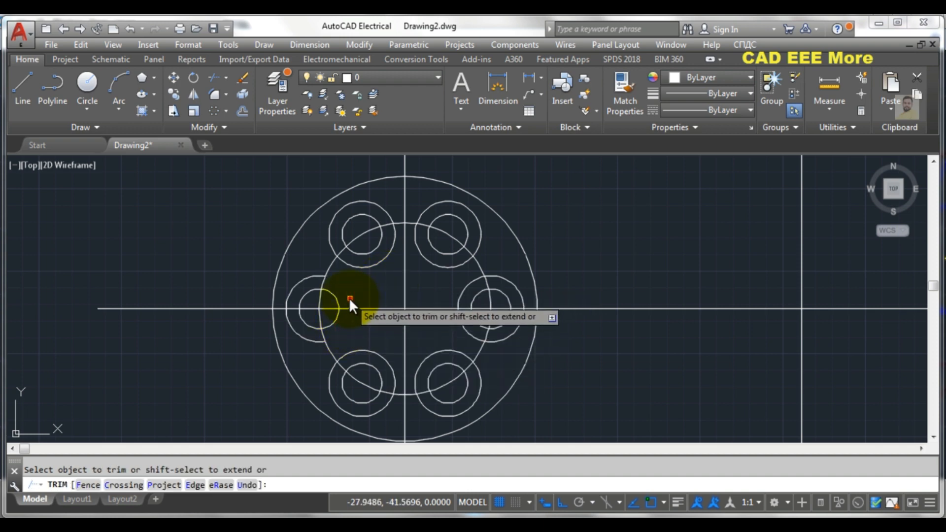
click(369, 267)
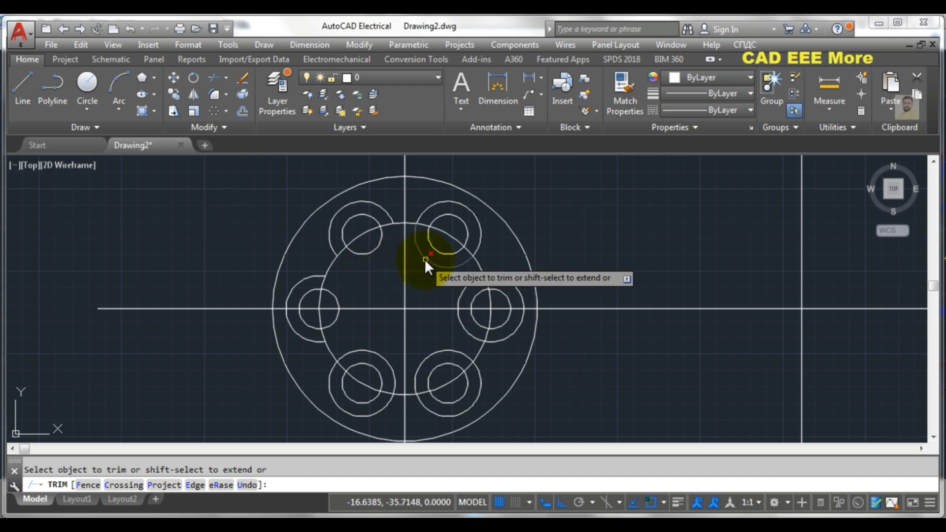
click(425, 260)
click(459, 303)
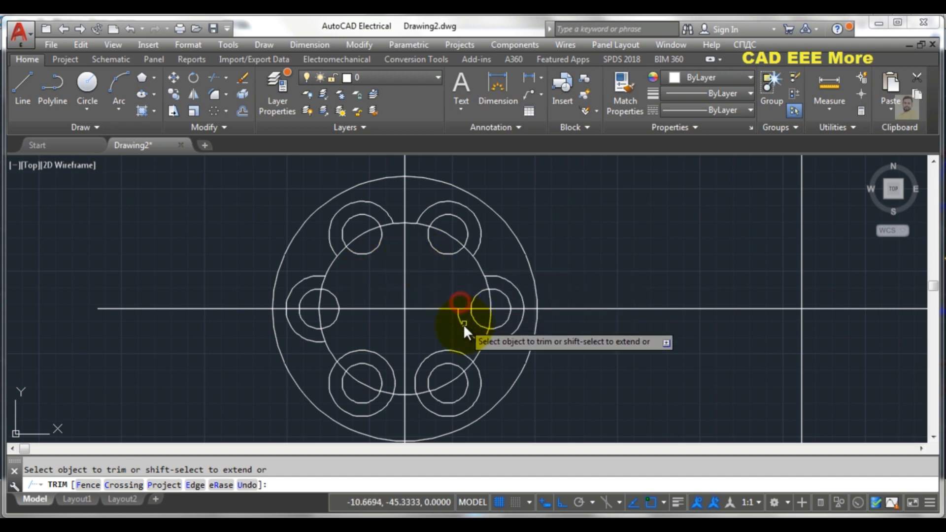
click(441, 351)
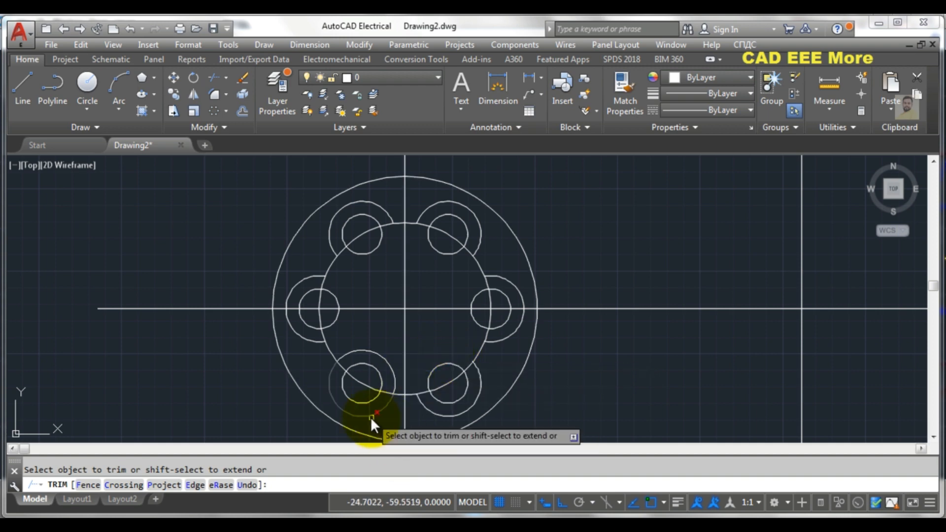
Step: Check the class 19 image, then trim the lower-left radius 5 circle's inner arc and the radius 13 circle's segments inside the six small holes
mouse_move(347, 515)
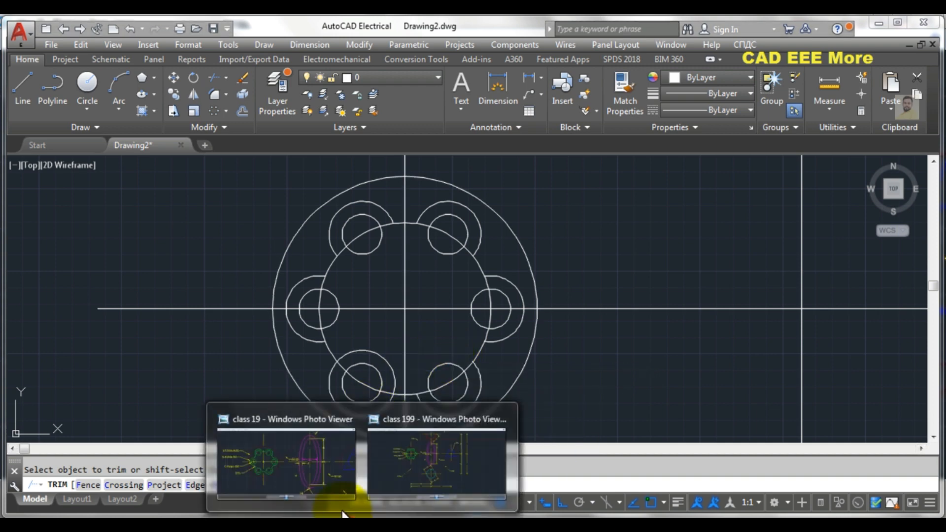
click(312, 476)
click(298, 527)
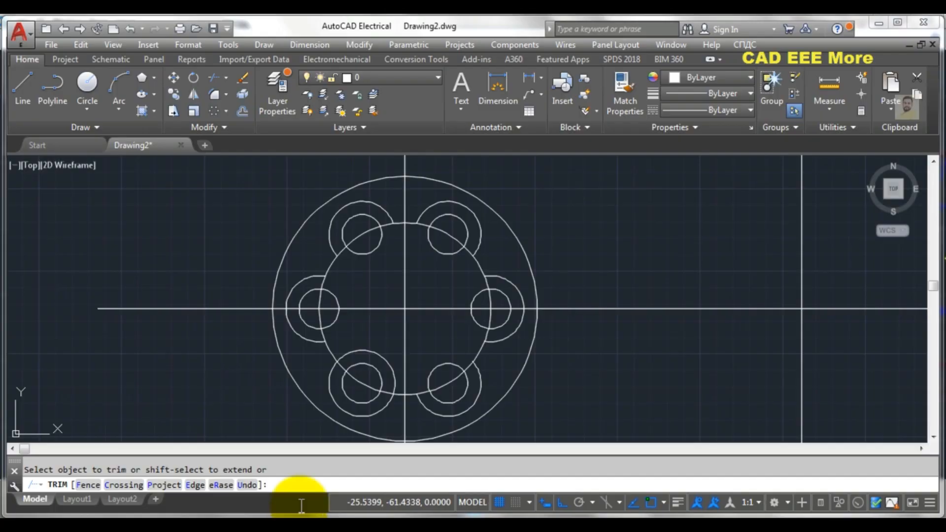
click(365, 386)
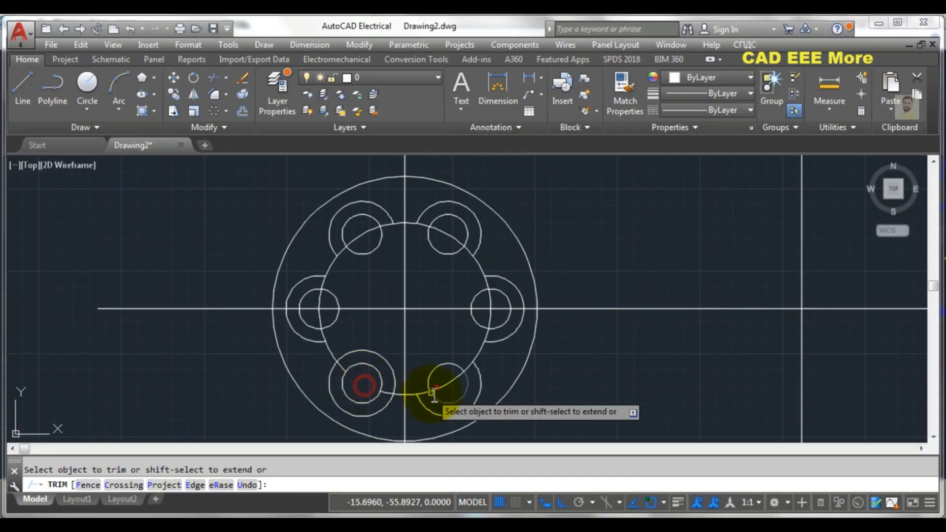
click(445, 384)
click(394, 375)
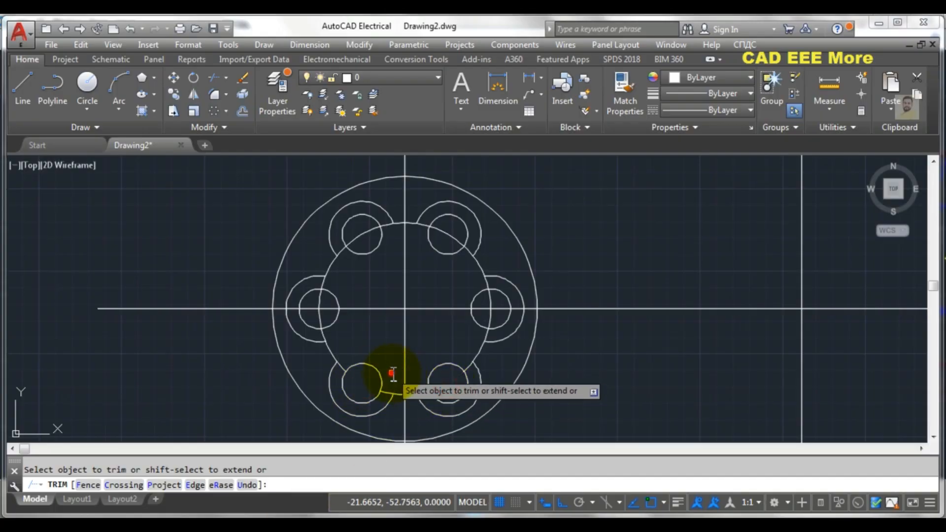
click(320, 300)
click(356, 237)
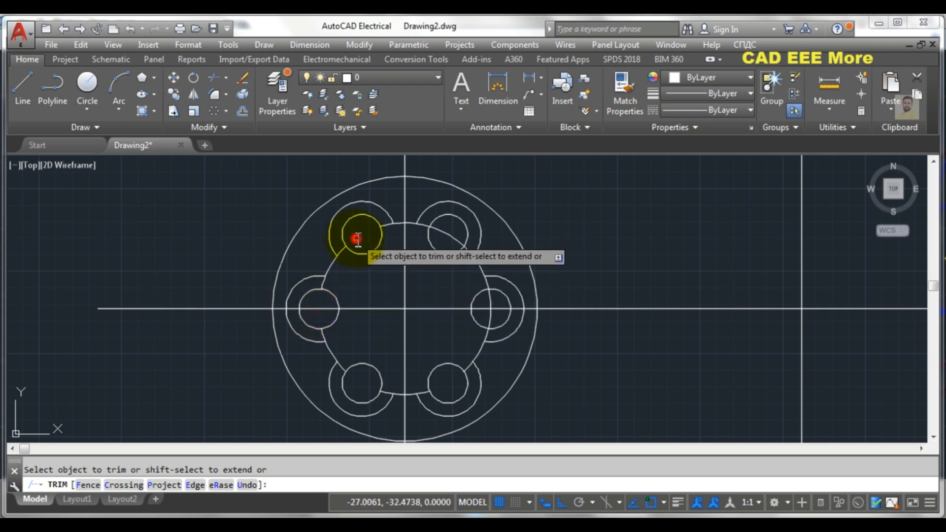
click(445, 232)
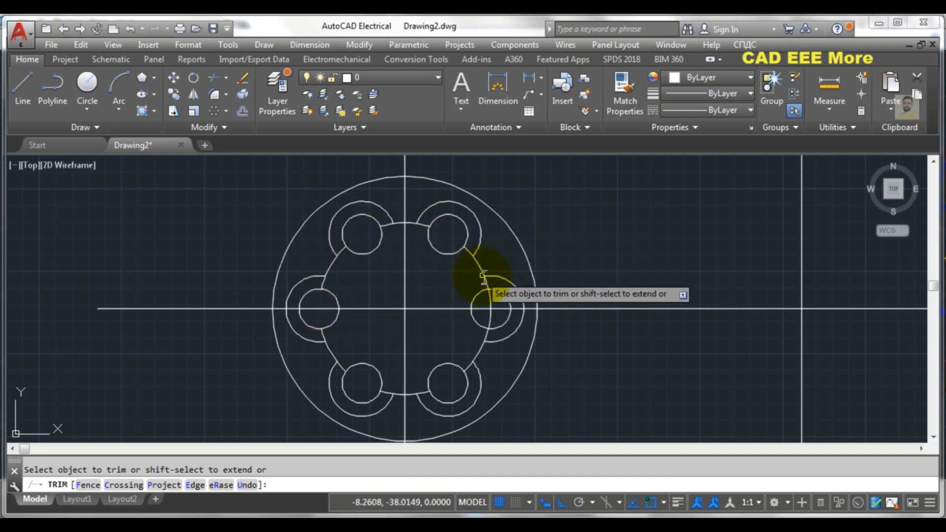
click(491, 299)
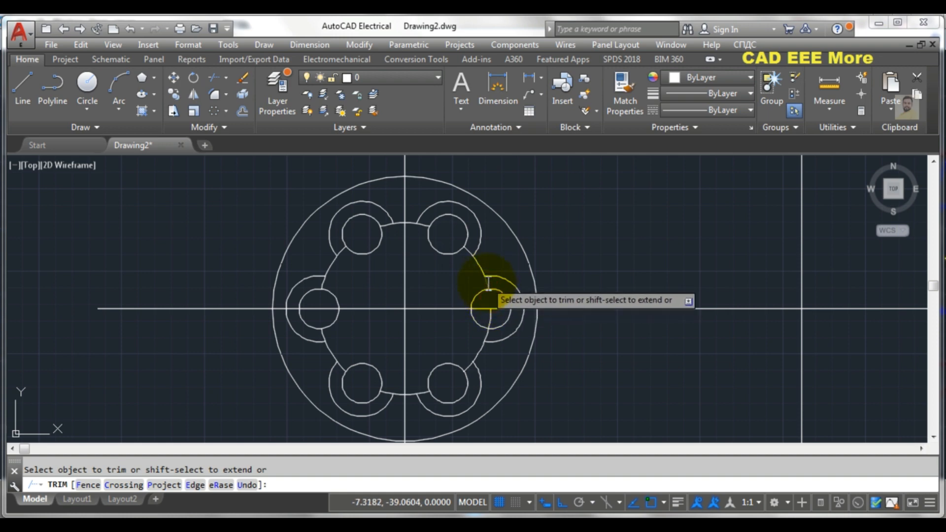
Step: Trim the short radius 13 arc pieces left between each small hole and its surrounding radius 5 arc
click(471, 252)
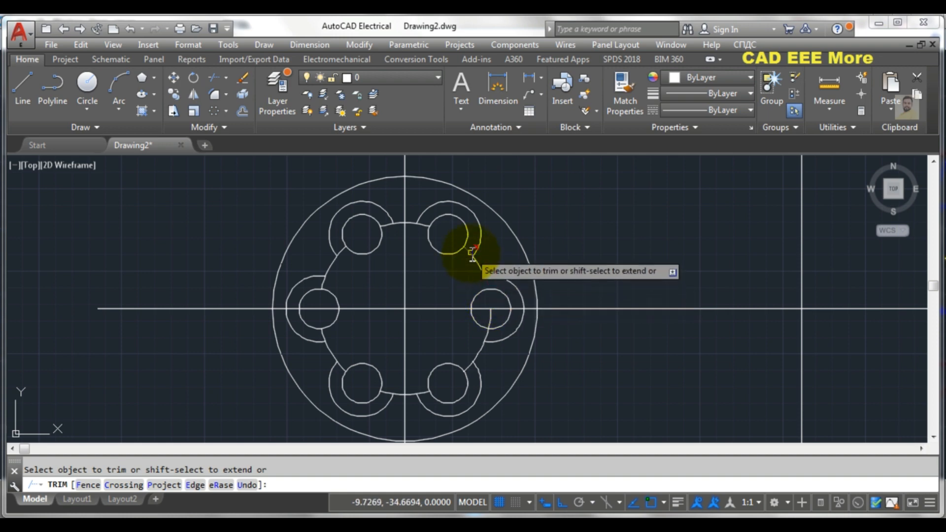
click(422, 225)
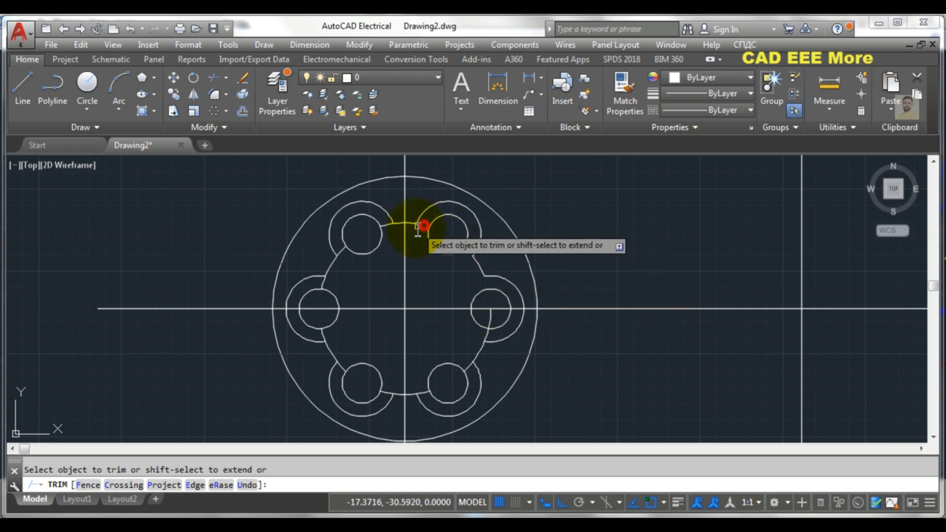
click(388, 227)
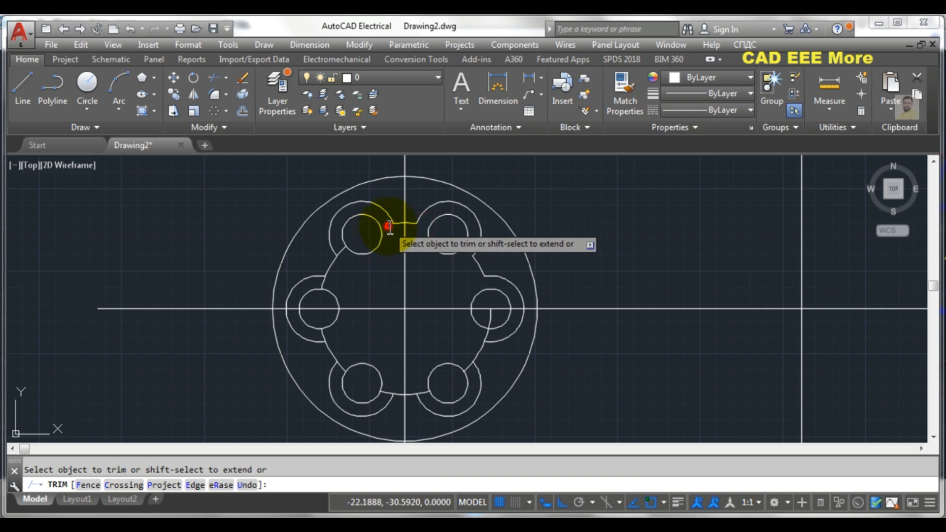
click(325, 282)
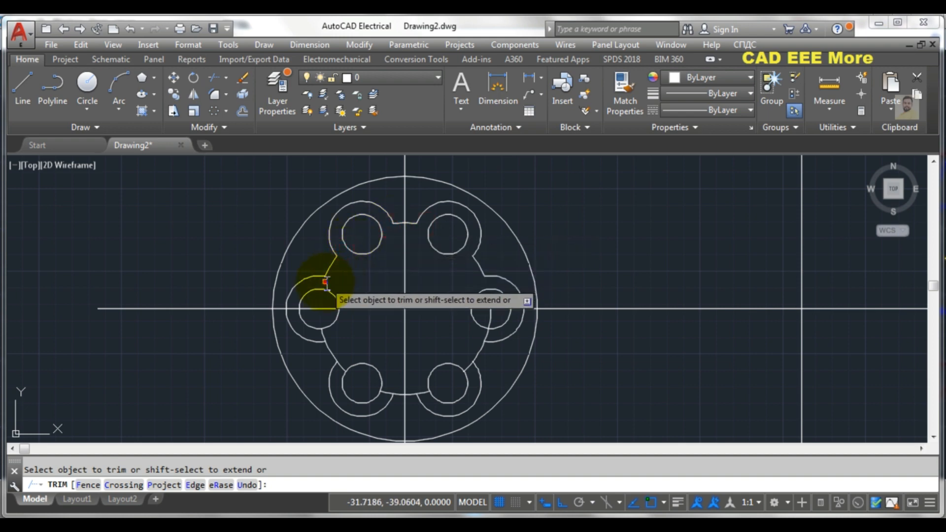
click(326, 339)
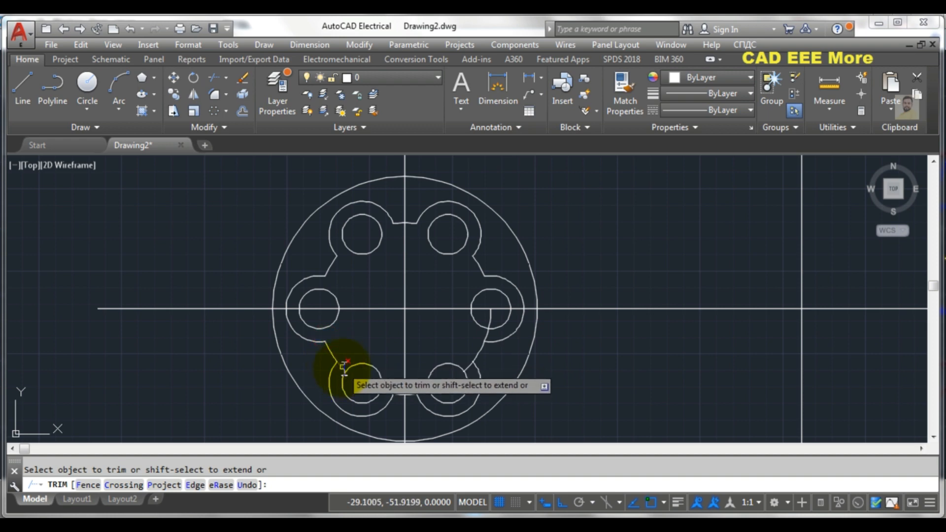
click(342, 367)
click(392, 389)
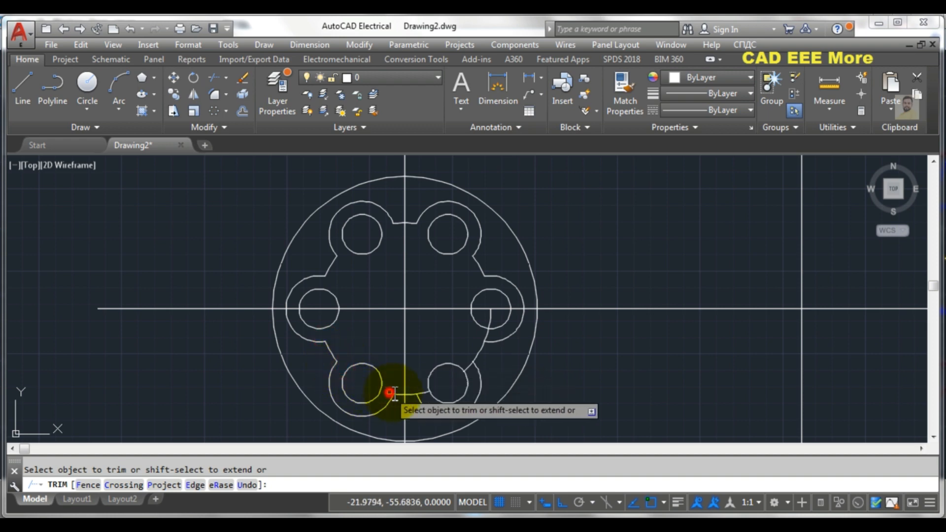
click(427, 394)
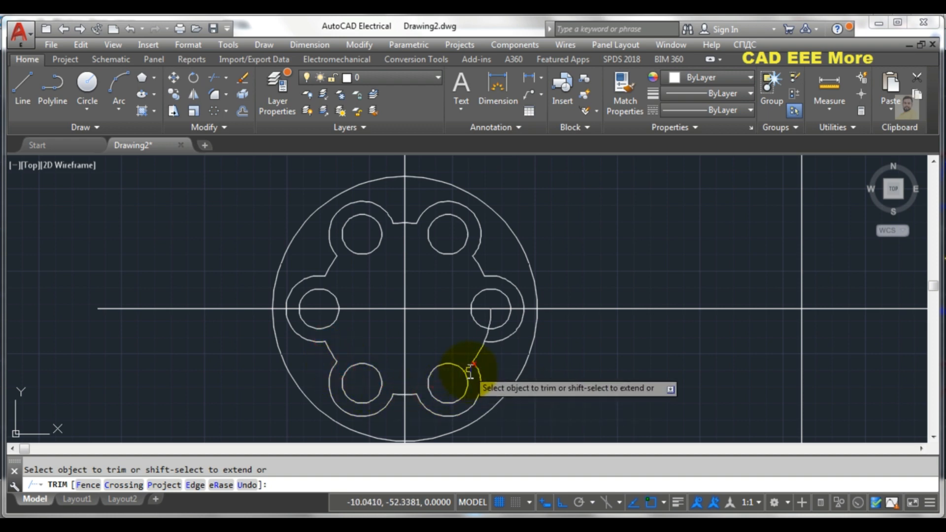
click(469, 373)
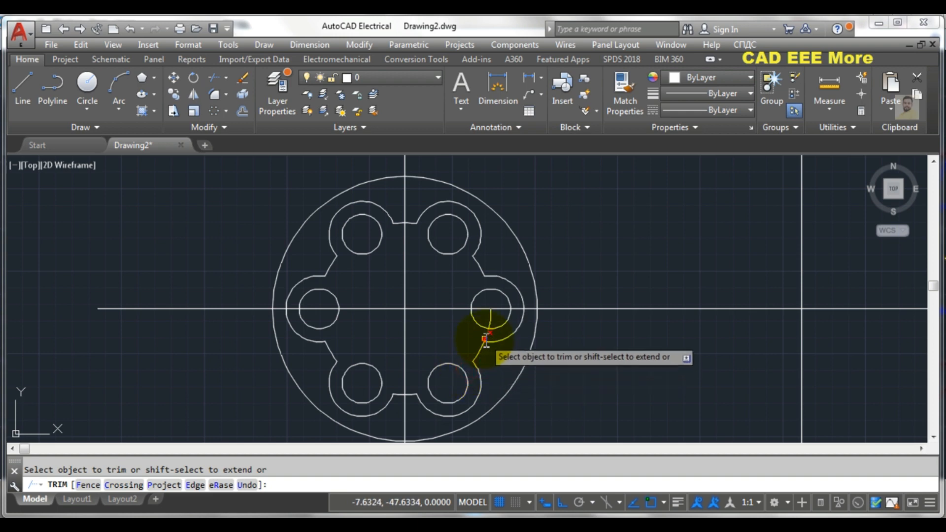
click(484, 339)
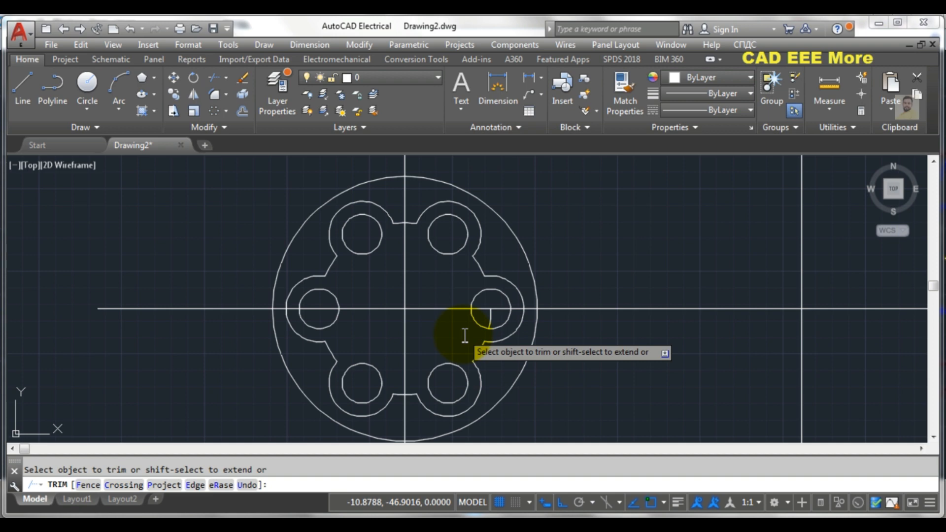
key(Escape)
Step: Erase the leftover arc piece inside the rightmost small hole of the six-hole pattern
text(e)
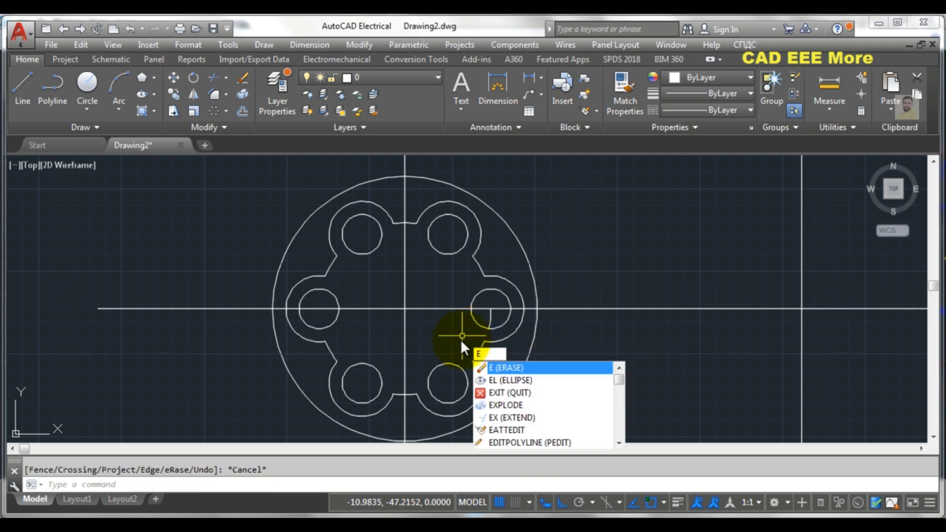
key(Return)
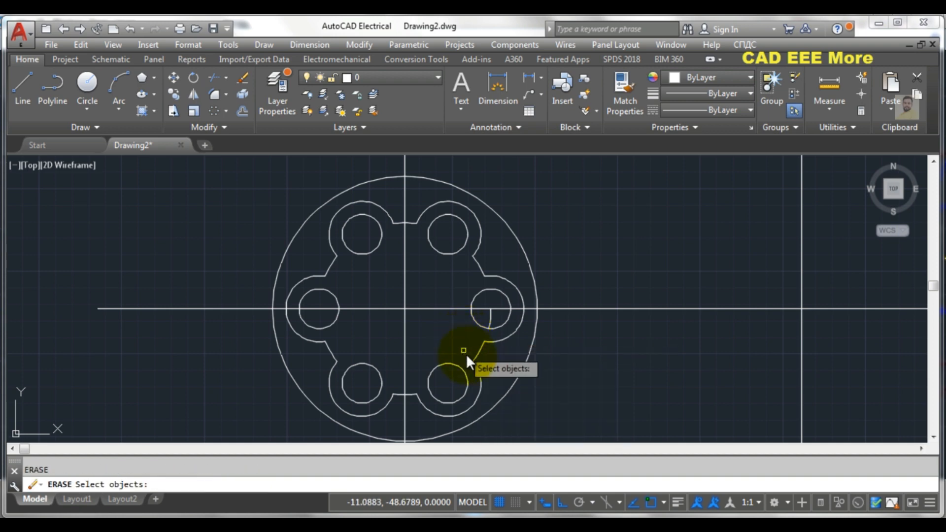
click(488, 323)
key(Return)
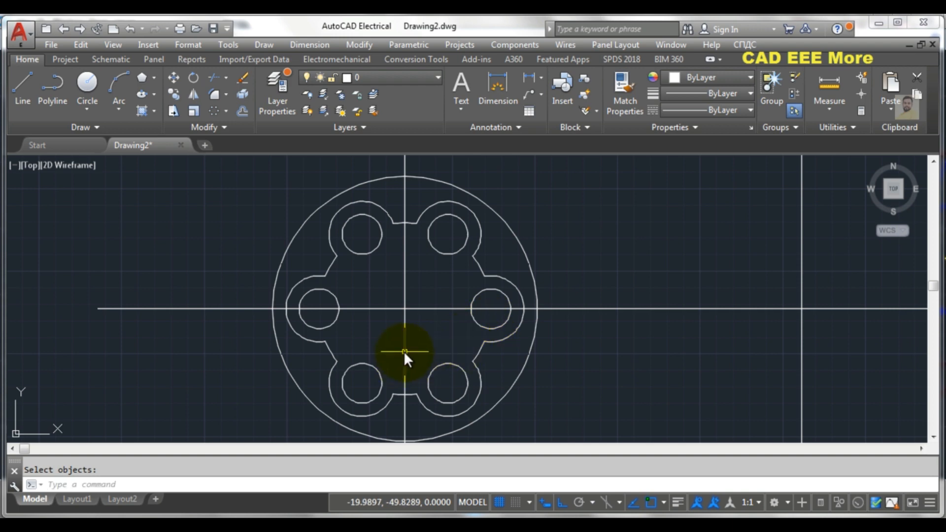
Step: Examine the blue triangle and its inner circle in the class 19 image, then return to AutoCAD Electrical
scroll(407, 347, down, 1)
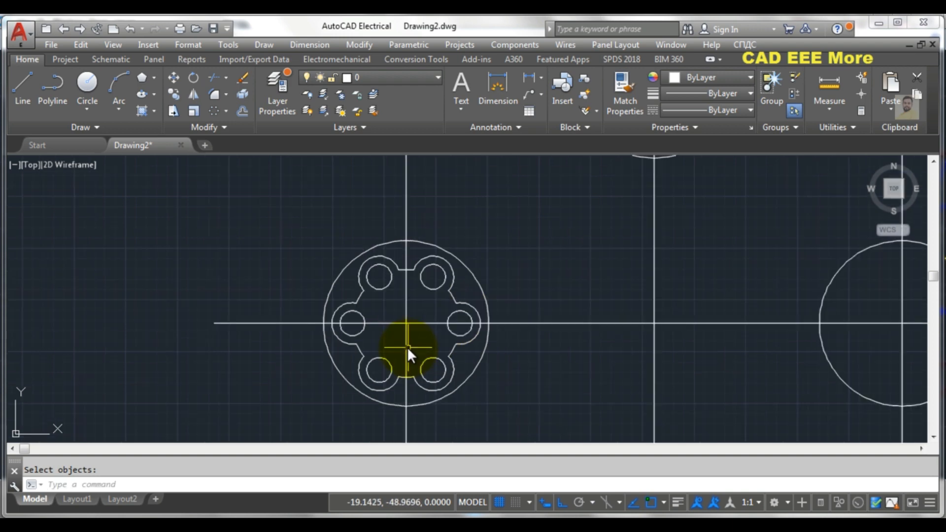
scroll(407, 347, down, 1)
middle_drag(422, 345, 319, 360)
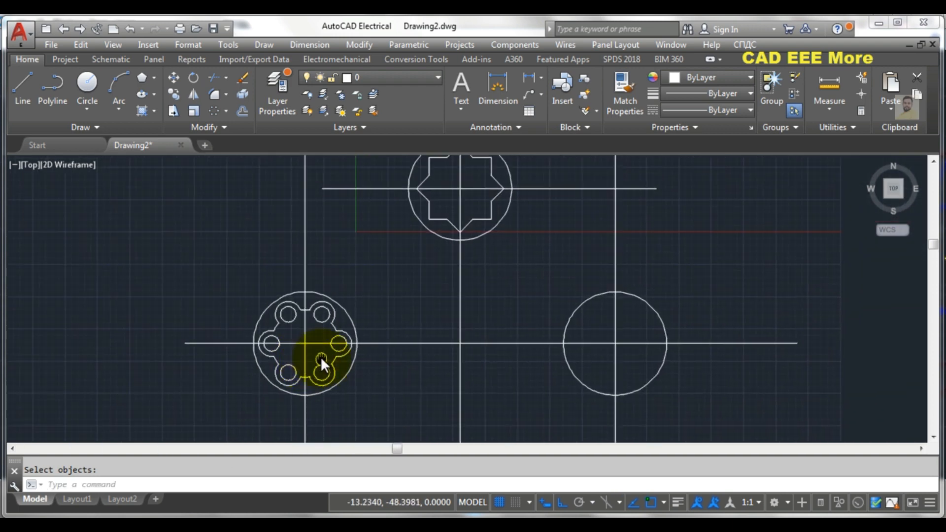
mouse_move(367, 501)
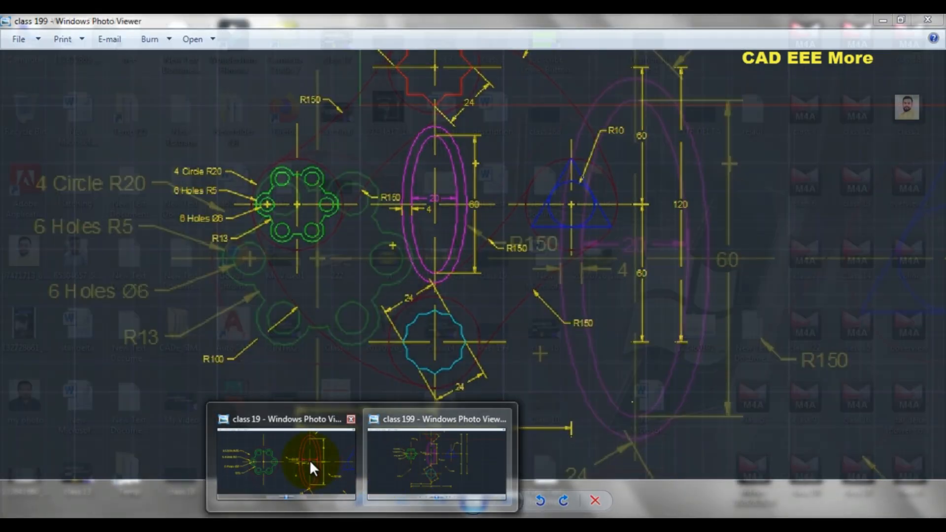
click(309, 466)
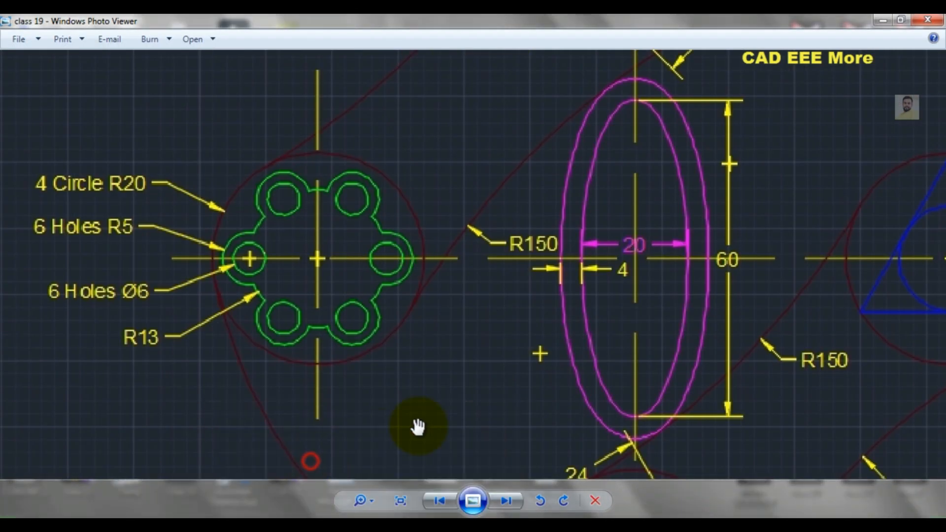
scroll(542, 331, down, 2)
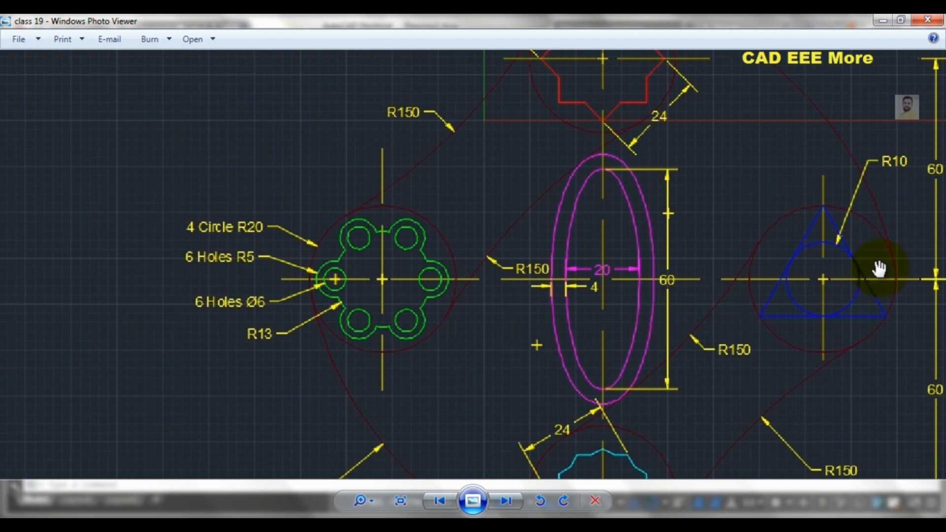
scroll(875, 263, up, 2)
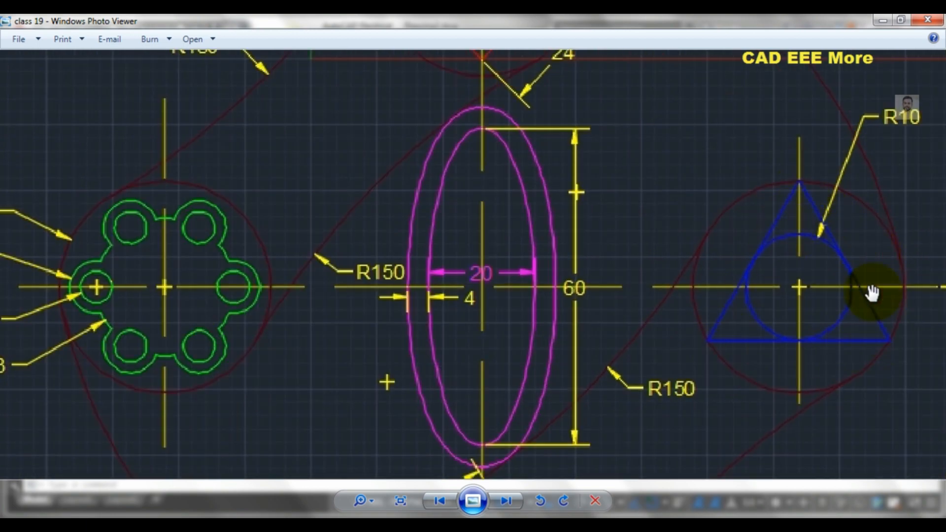
scroll(826, 258, down, 1)
scroll(822, 255, down, 1)
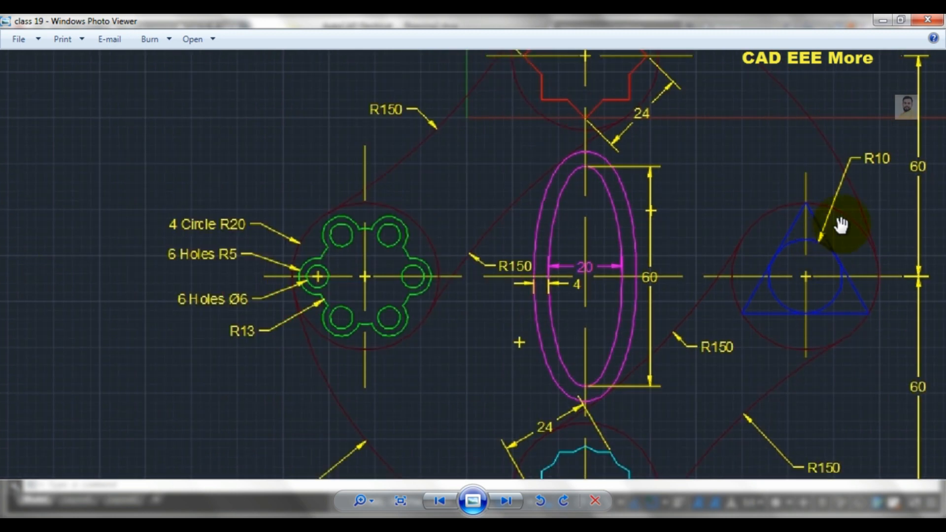
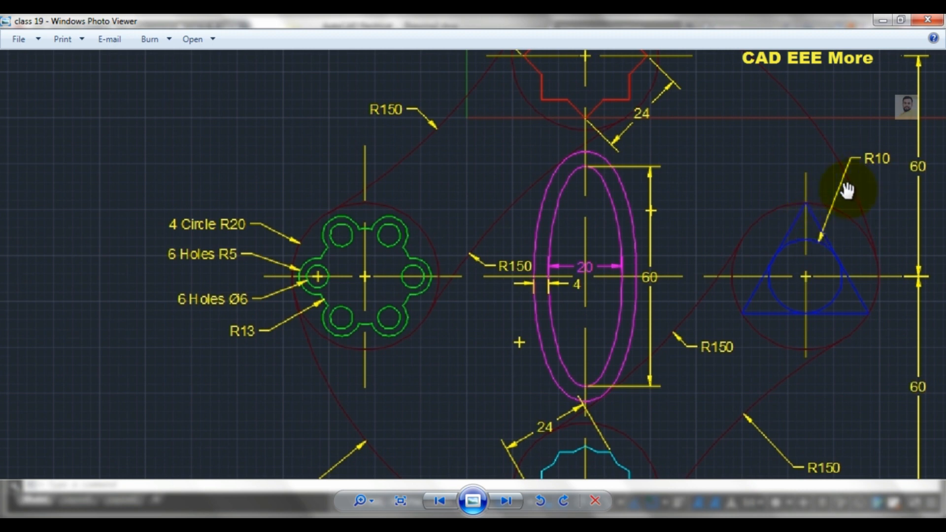
click(288, 516)
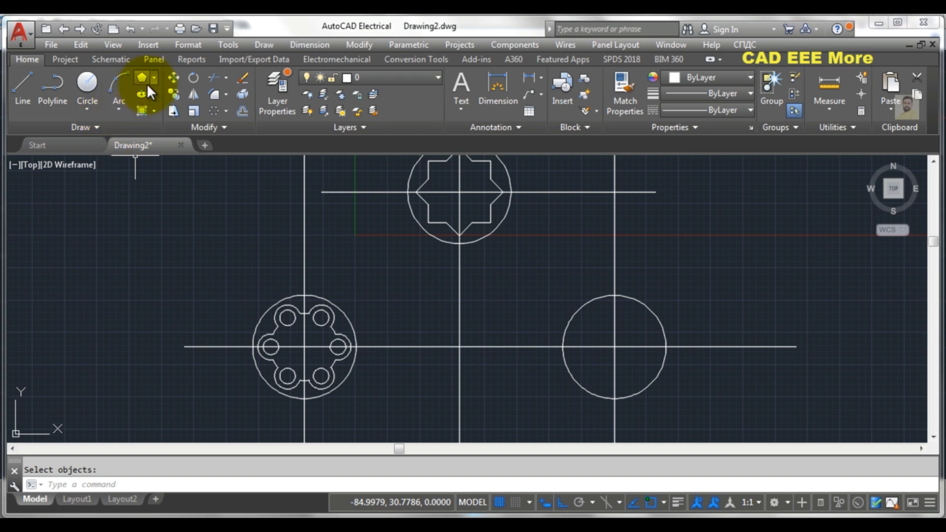
Step: Try a three-sided polygon circumscribed about a radius 20 circle at the right circle's center, and undo it
click(151, 78)
click(150, 125)
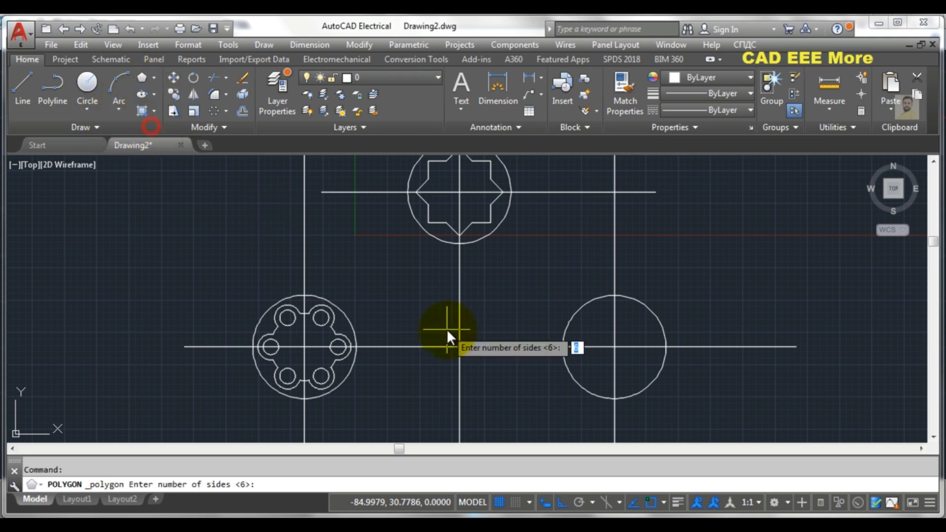
text(3)
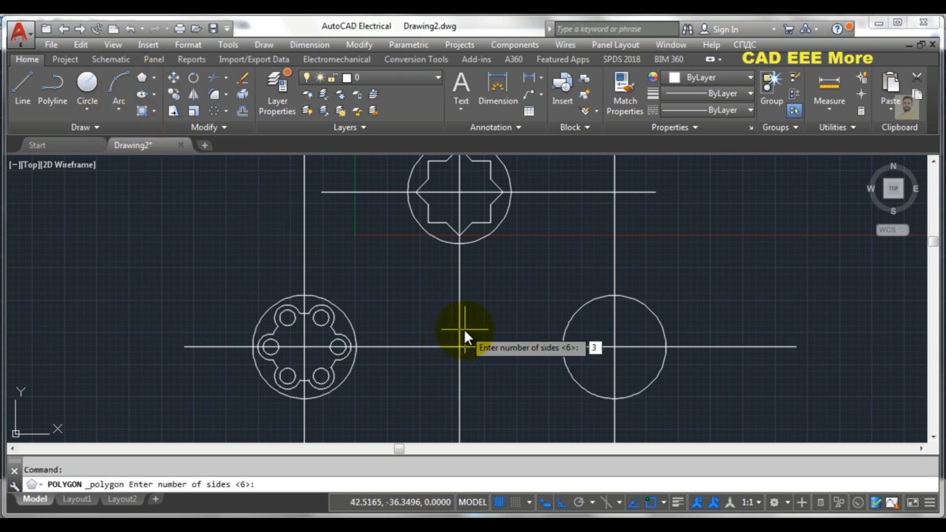
key(Return)
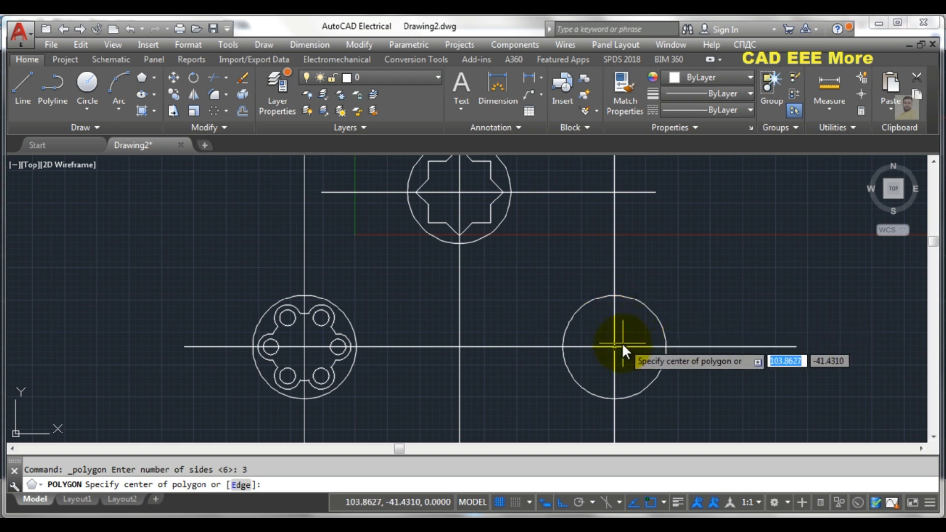
click(614, 346)
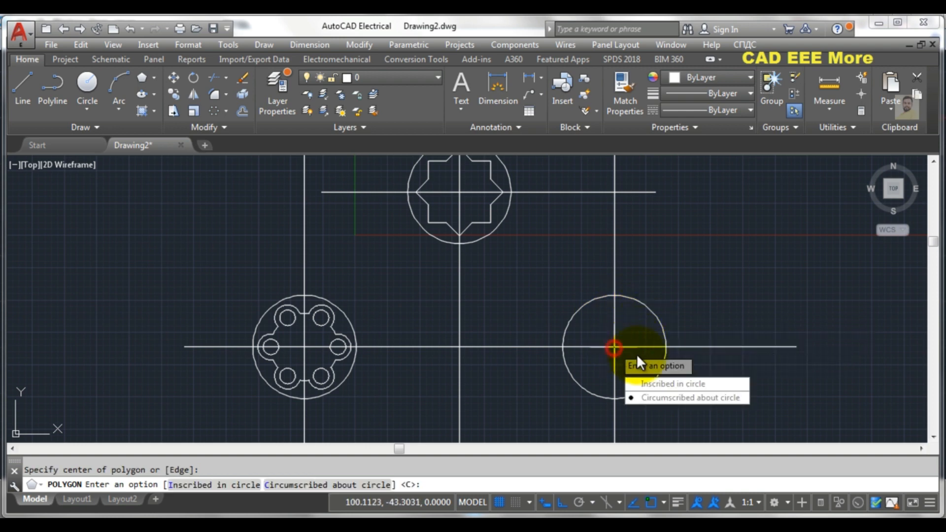
click(667, 398)
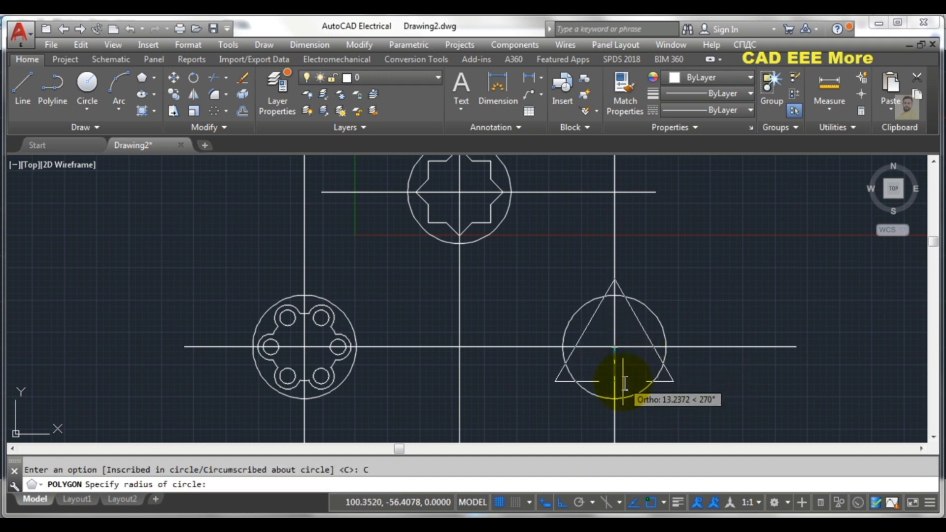
text(20)
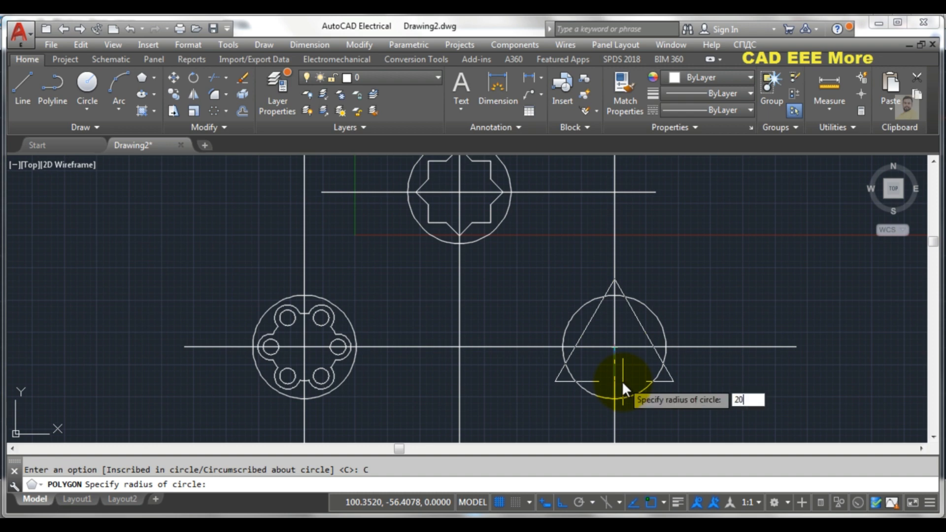
key(Return)
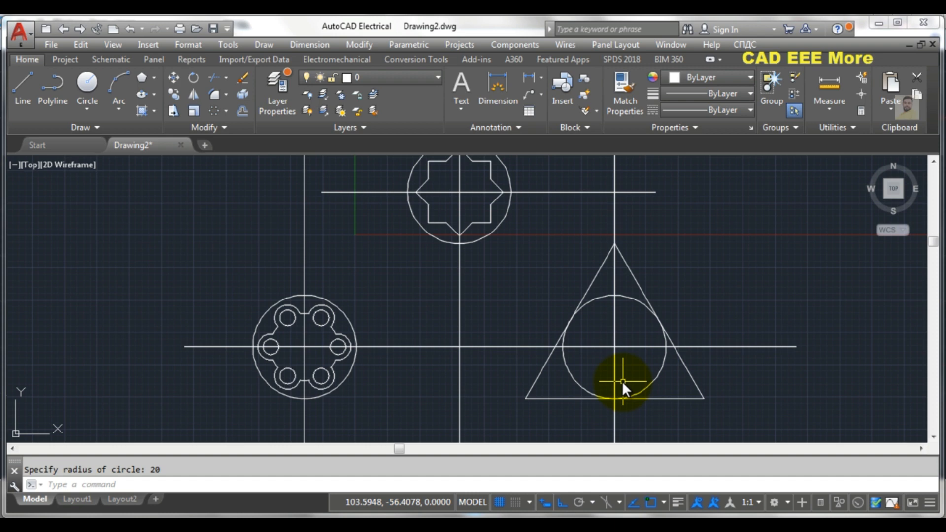
key(ctrl+z)
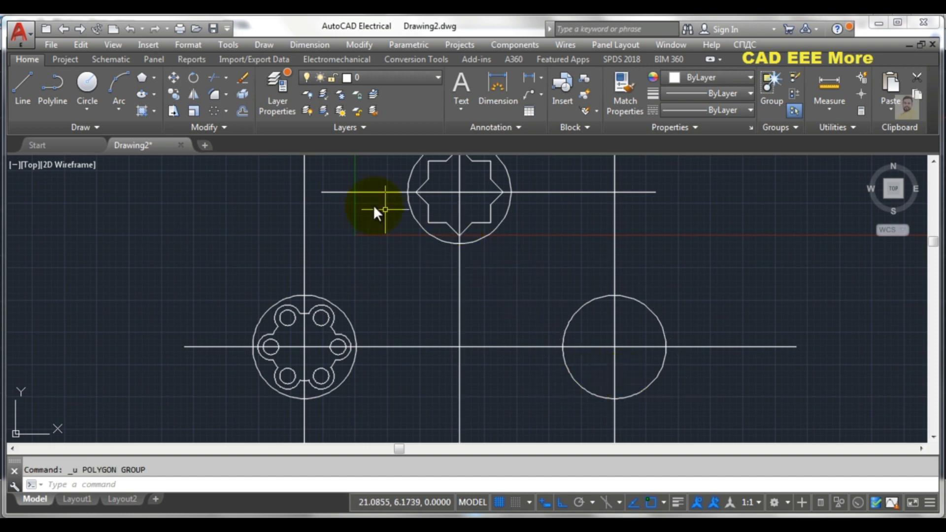
Step: Draw a three-sided polygon at the right circle's center, inscribed in a radius 20 circle with its apex pointing up
click(140, 79)
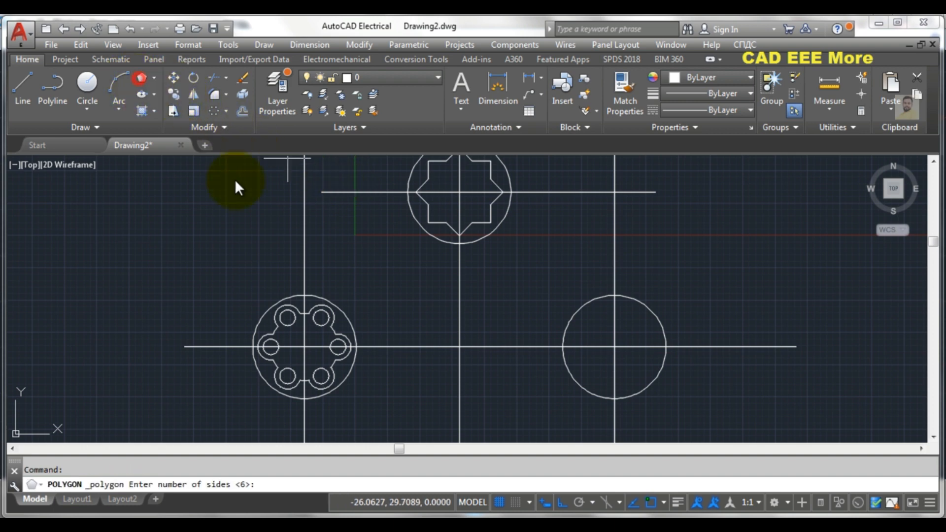
text(3)
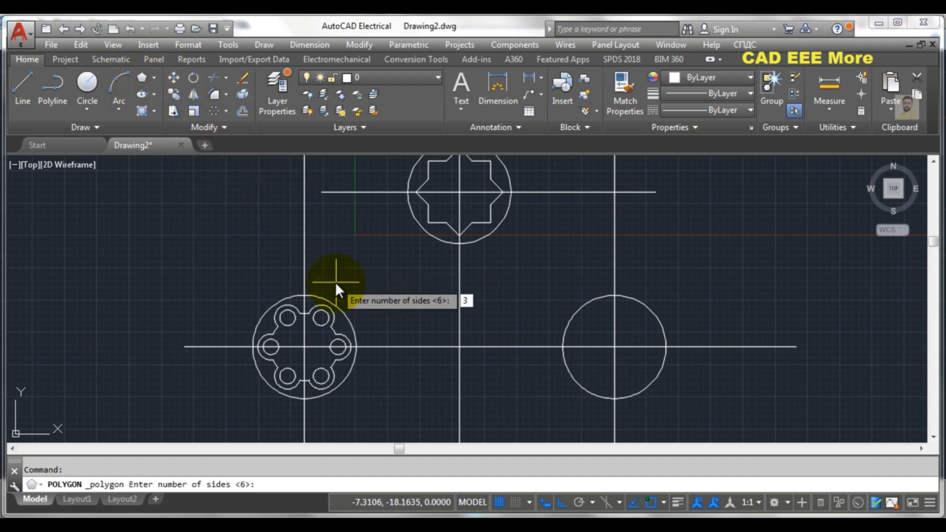
key(Return)
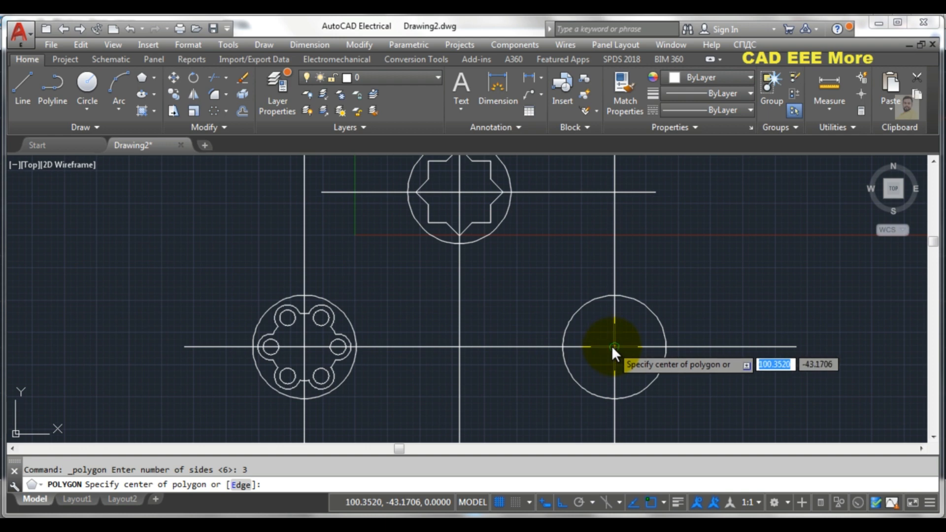
click(612, 346)
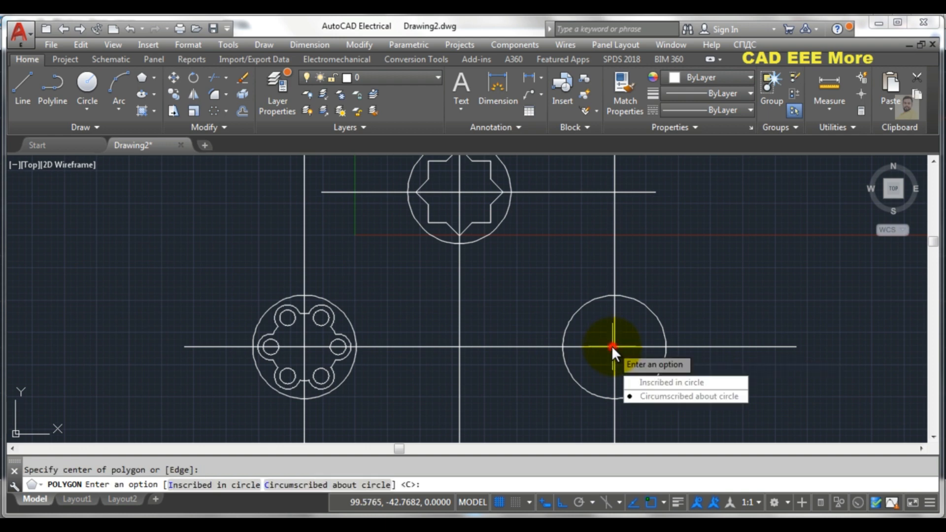
click(637, 383)
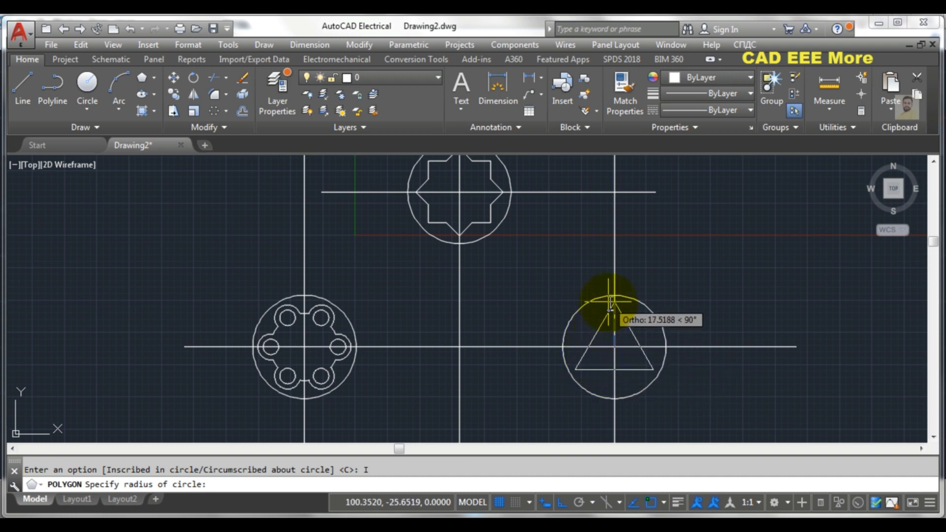
text(20)
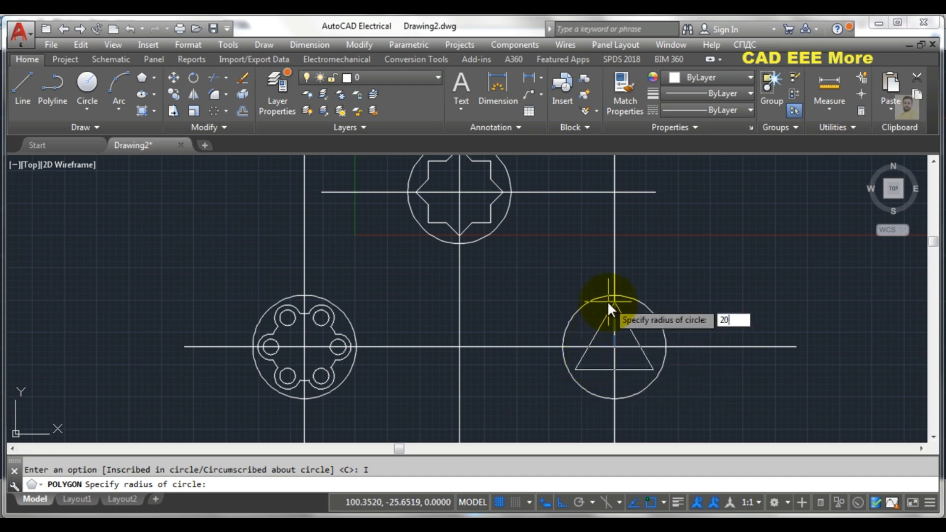
key(Return)
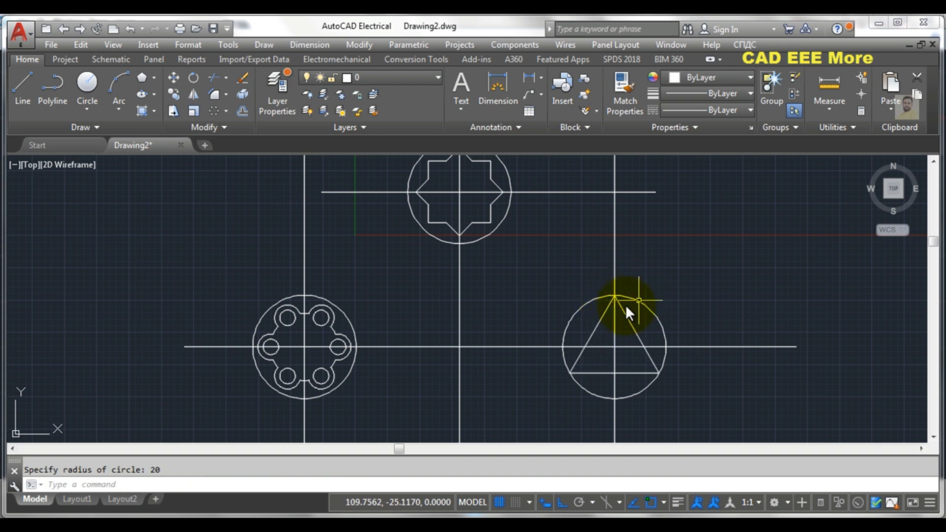
Step: Check the triangle's inner circle in the class 19 image, then draw a radius 10 circle at the triangle's center in AutoCAD Electrical
scroll(627, 309, up, 2)
middle_drag(607, 301, 573, 269)
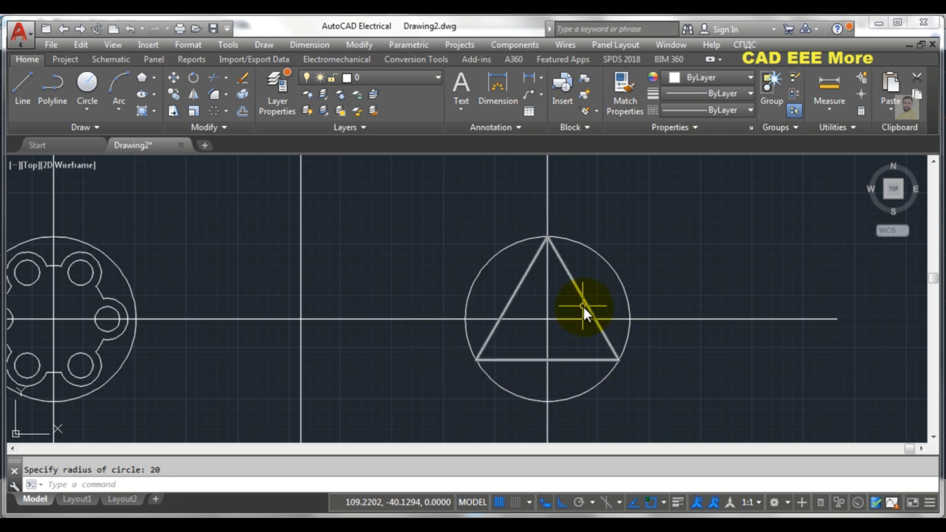
mouse_move(365, 520)
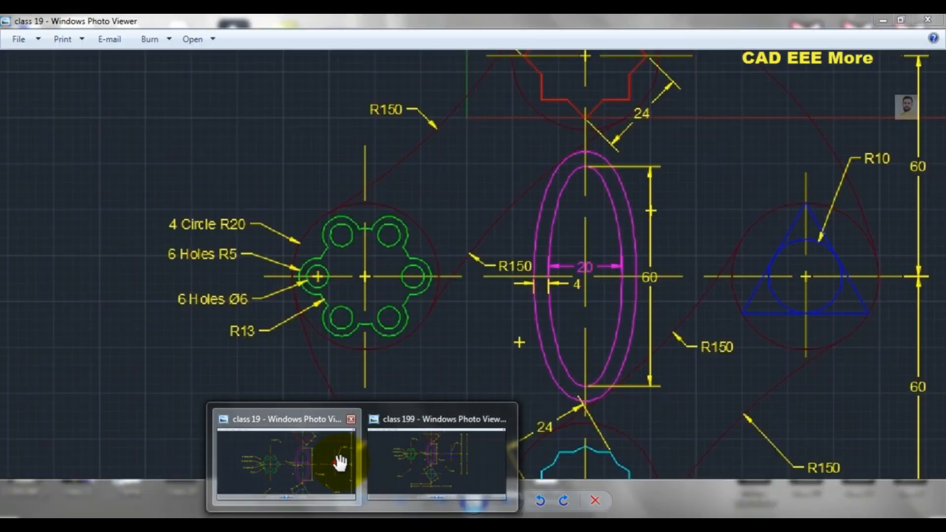
click(328, 433)
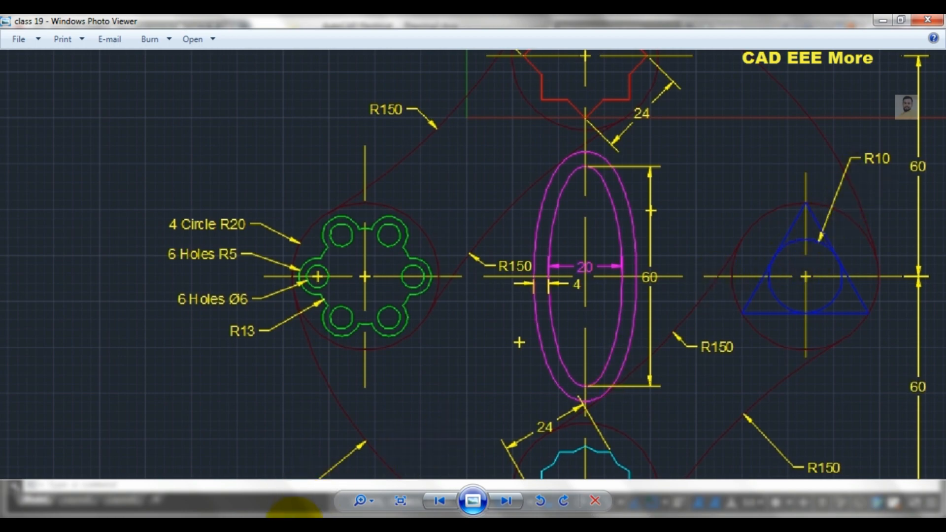
click(296, 524)
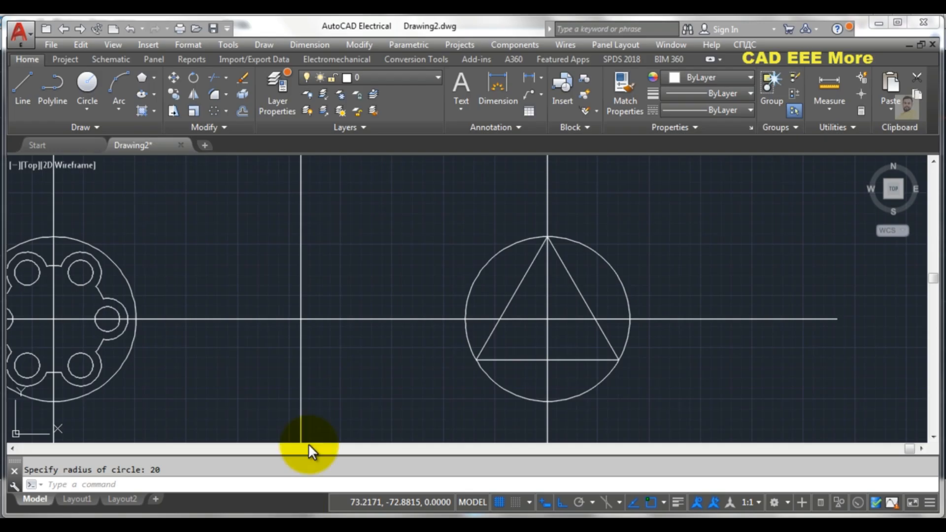
click(89, 110)
click(107, 130)
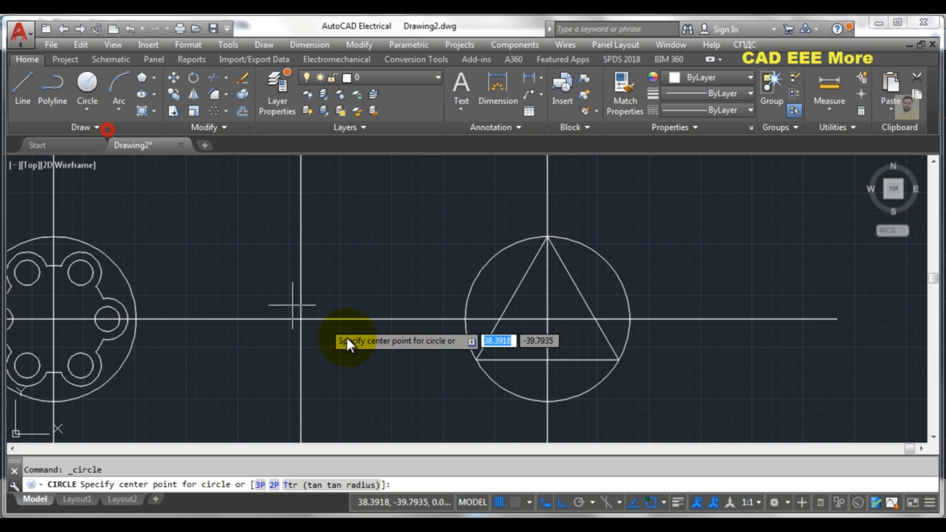
click(546, 319)
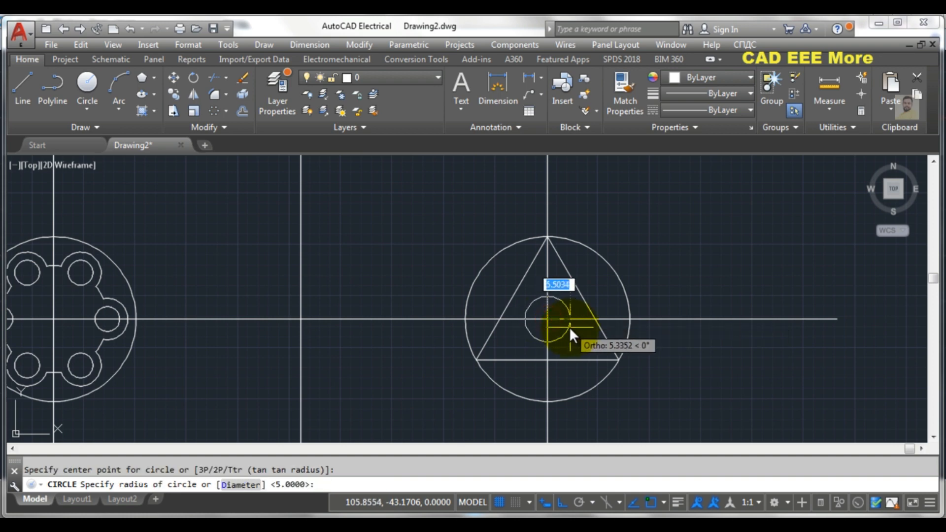
text(10)
key(Return)
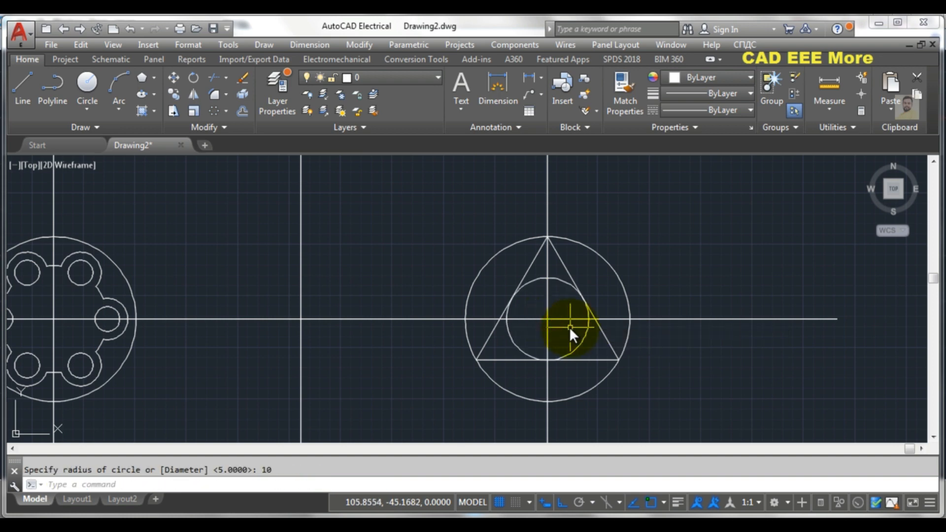
scroll(591, 310, down, 3)
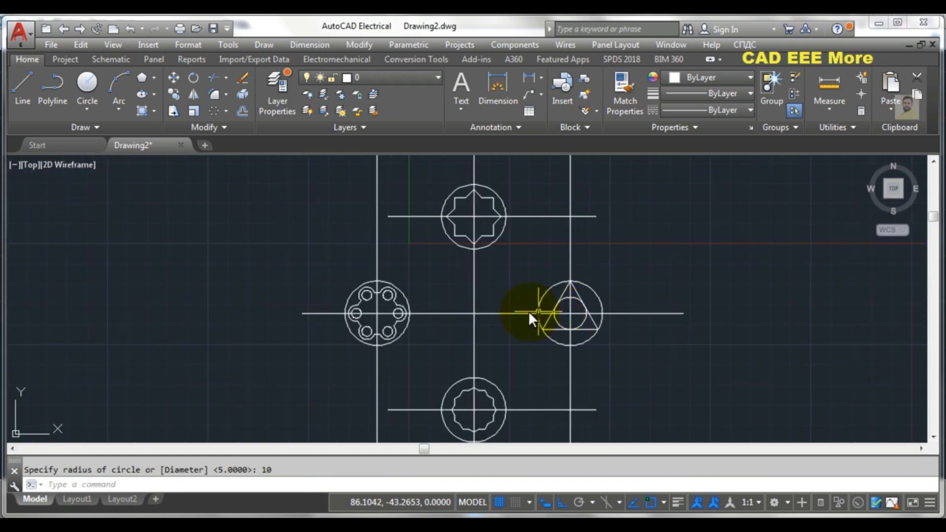
Step: Check the large R100 and R150 arcs in the class 19 and class 199 images, then return to AutoCAD Electrical
scroll(527, 311, down, 2)
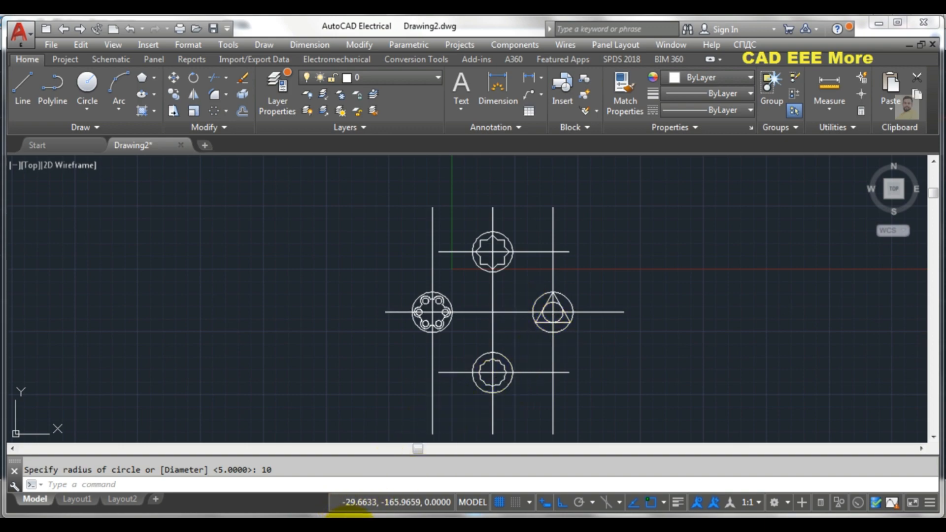
mouse_move(408, 481)
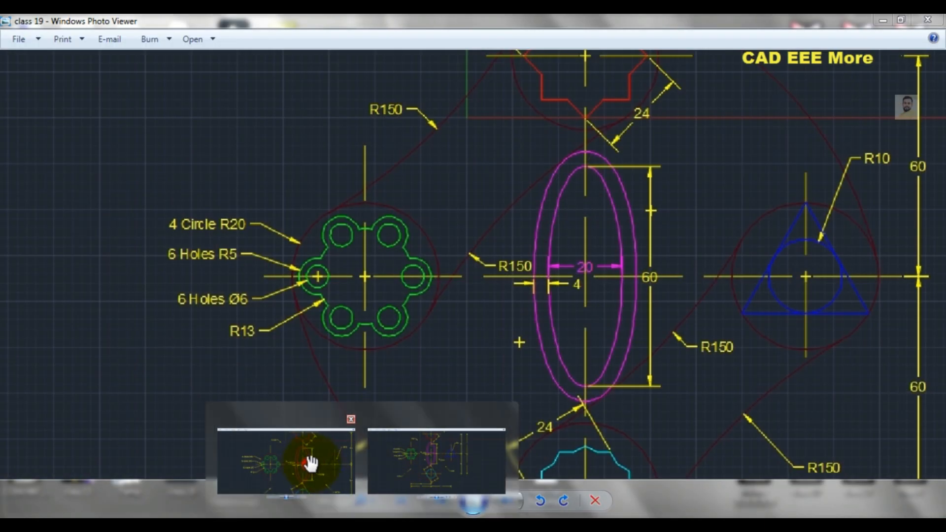
click(312, 460)
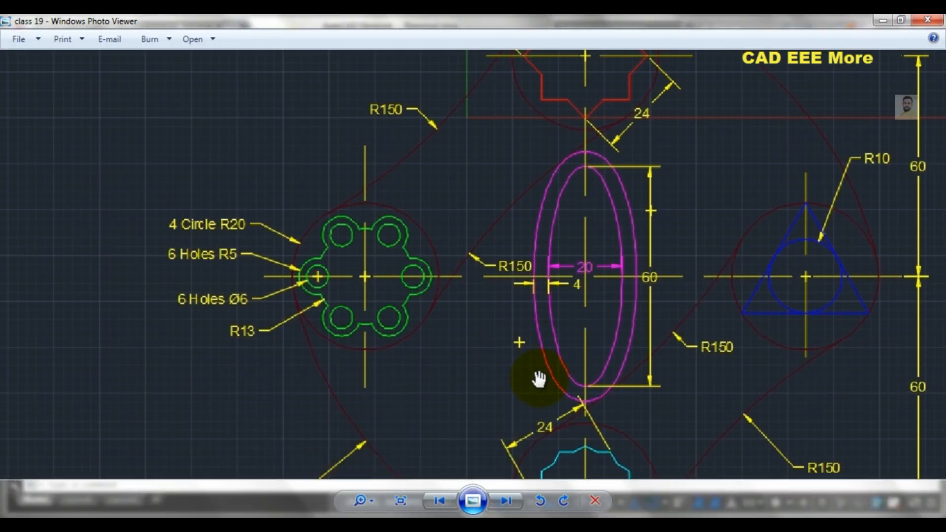
scroll(538, 379, down, 3)
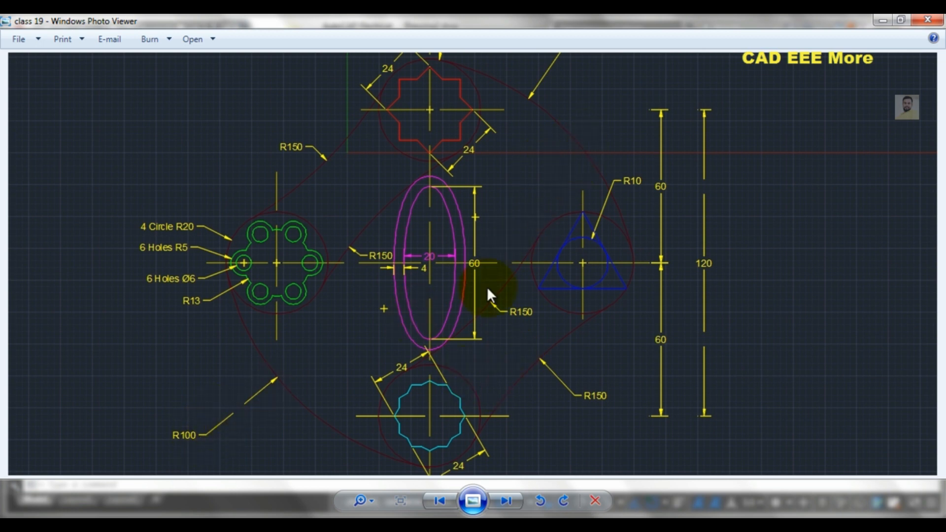
mouse_move(376, 499)
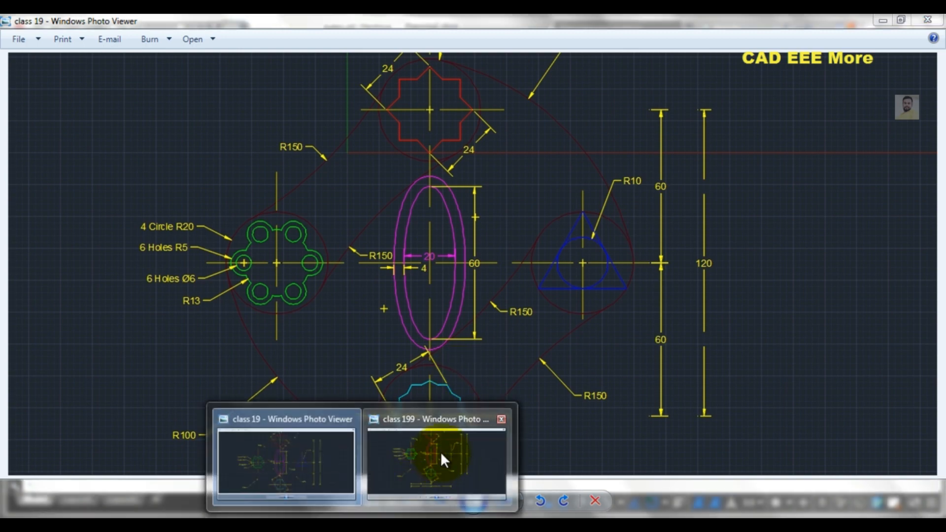
click(439, 451)
scroll(496, 321, down, 2)
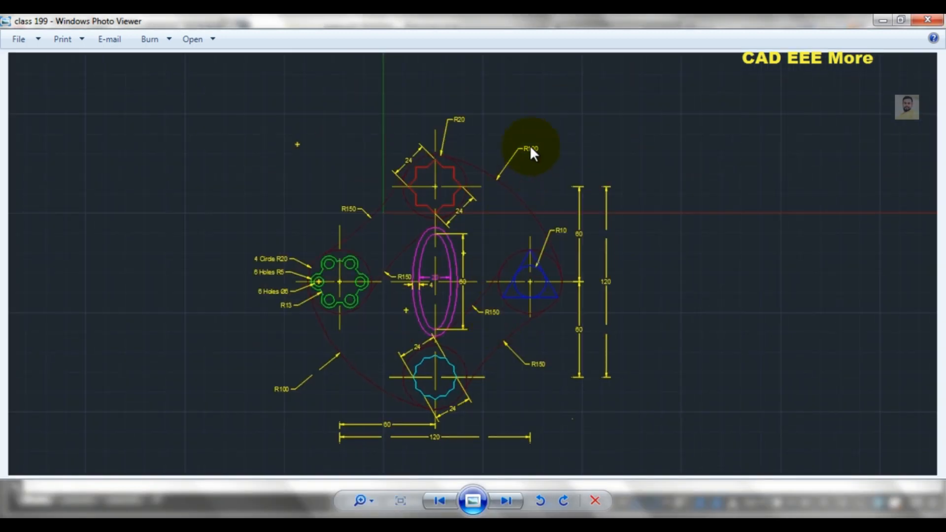
click(276, 510)
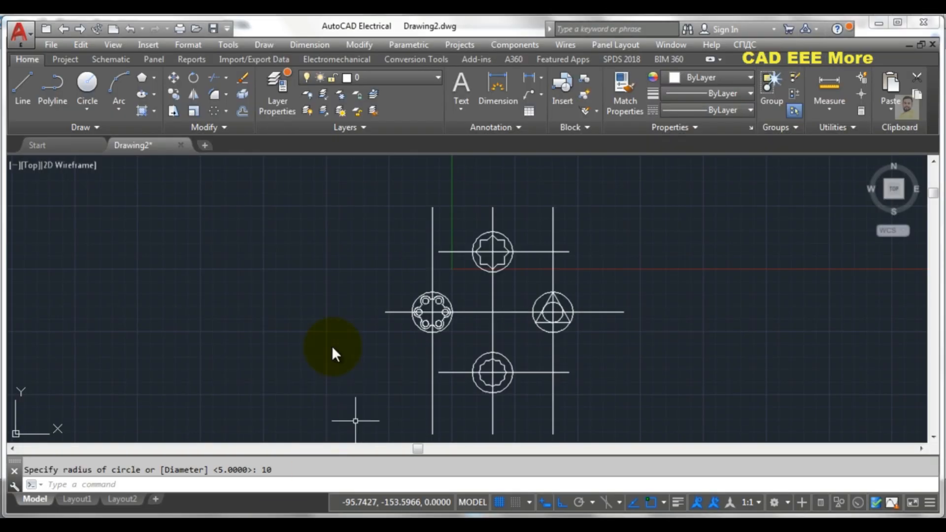
Step: Try a tangent-tangent-radius circle of radius 100 touching the underside of the six-hole circle and the lower circle's near side
click(91, 108)
click(99, 129)
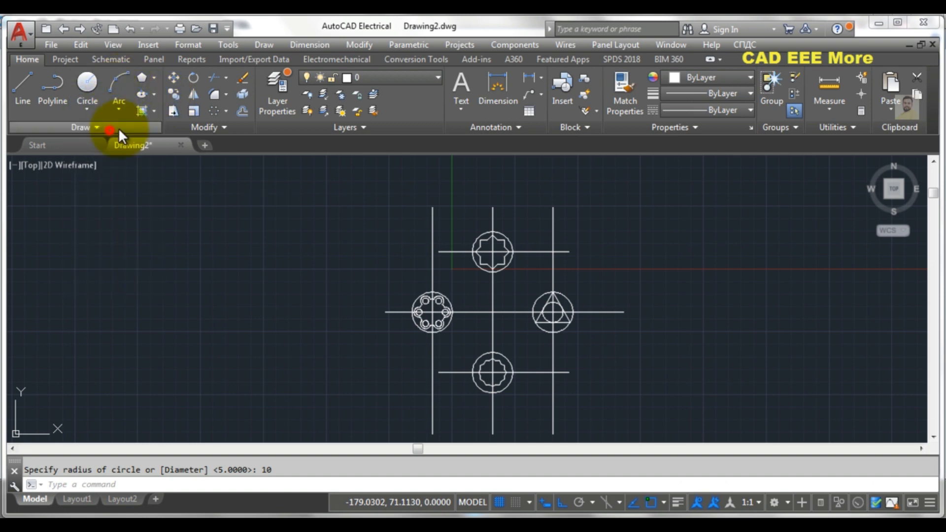
click(92, 109)
click(113, 250)
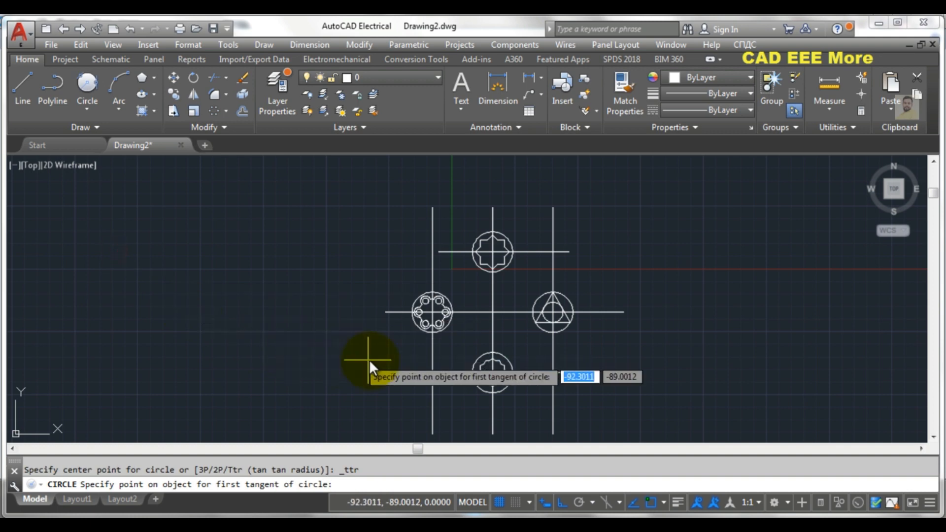
scroll(368, 359, up, 5)
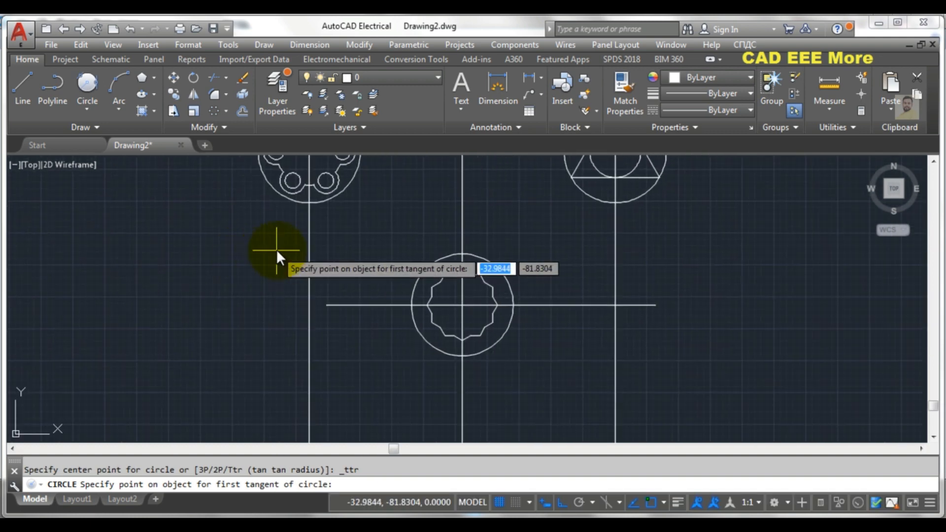
click(292, 199)
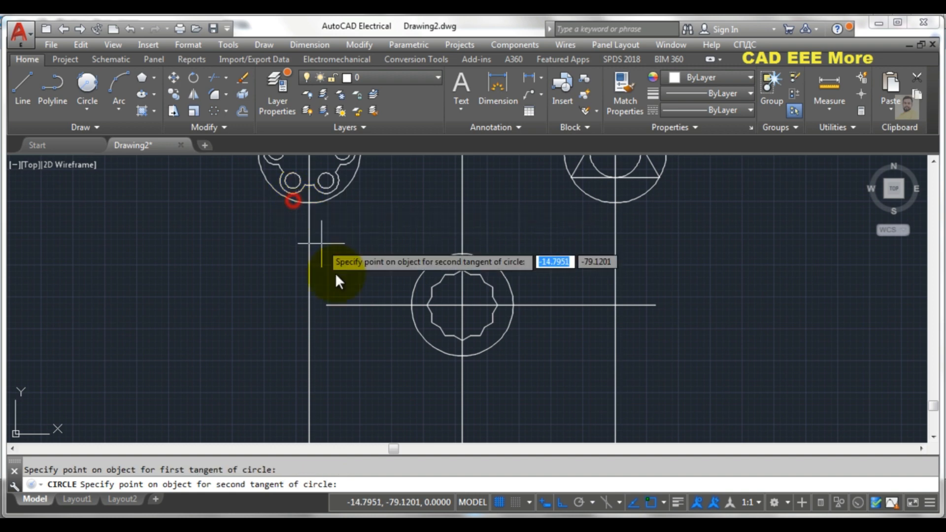
click(421, 335)
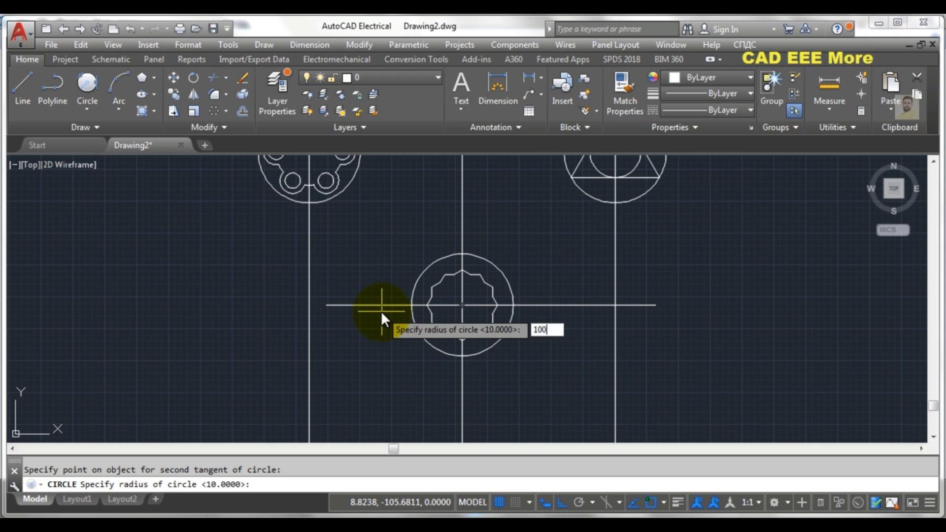
key(Return)
scroll(374, 310, down, 4)
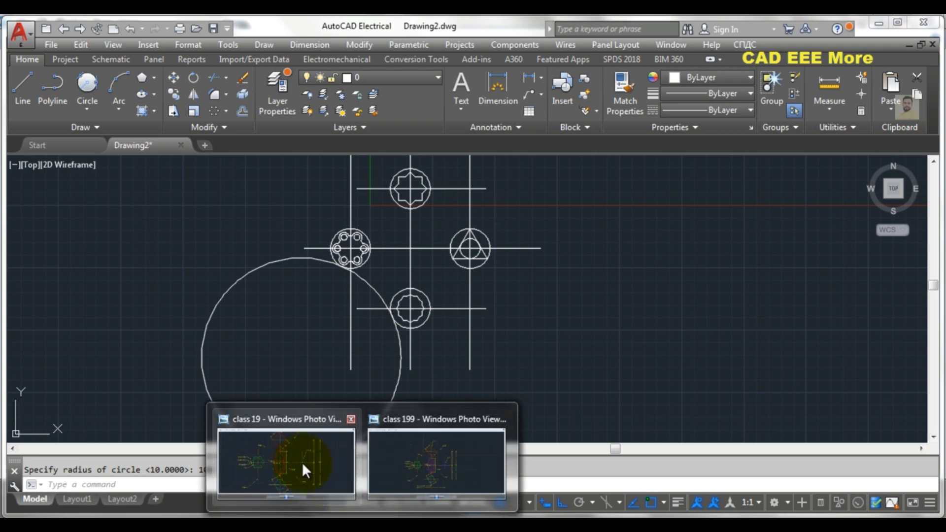
Step: Compare the R100 arc with the class 19 image, then erase the radius 100 circle in AutoCAD Electrical
click(301, 461)
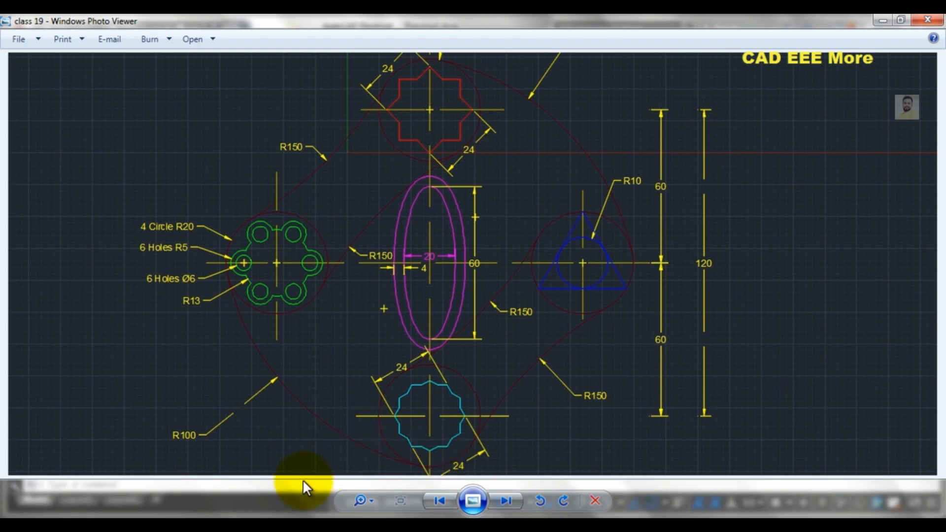
click(276, 515)
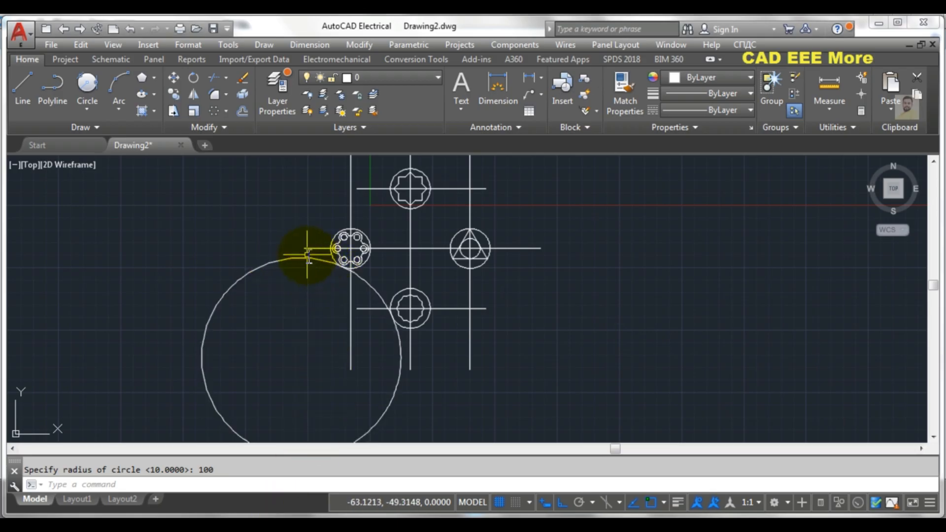
scroll(324, 260, up, 4)
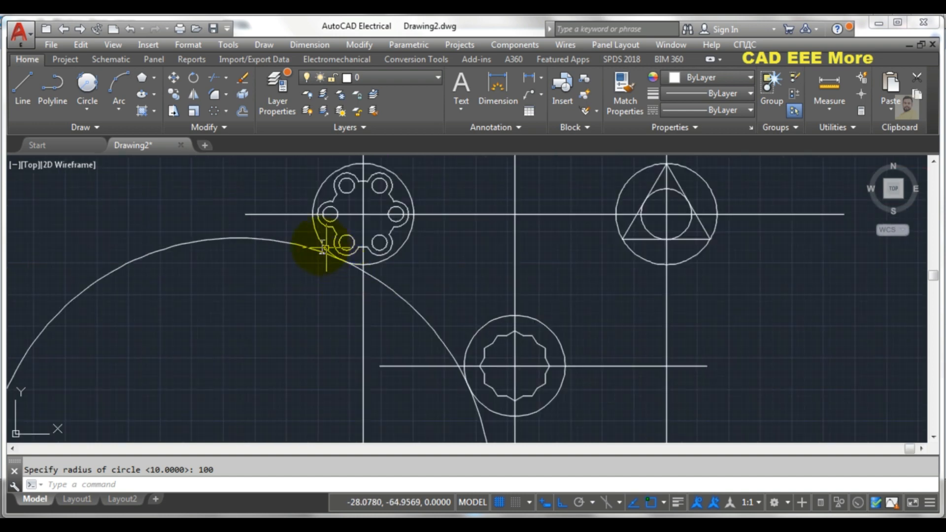
click(294, 245)
key(Delete)
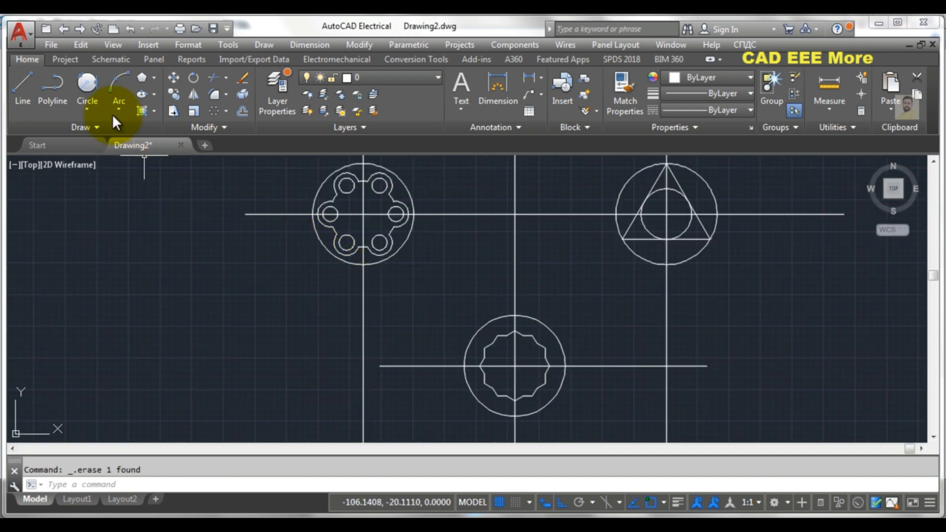
Step: Draw a tangent-tangent-radius circle of radius 100 enclosing the six-hole circle and the lower circle, tangent to their outer sides
click(87, 83)
scroll(332, 283, up, 2)
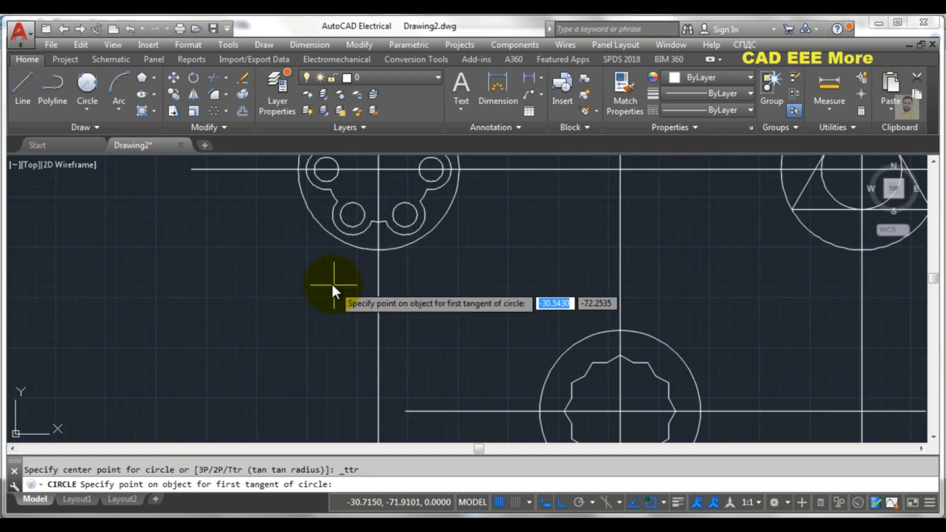
scroll(330, 279, down, 2)
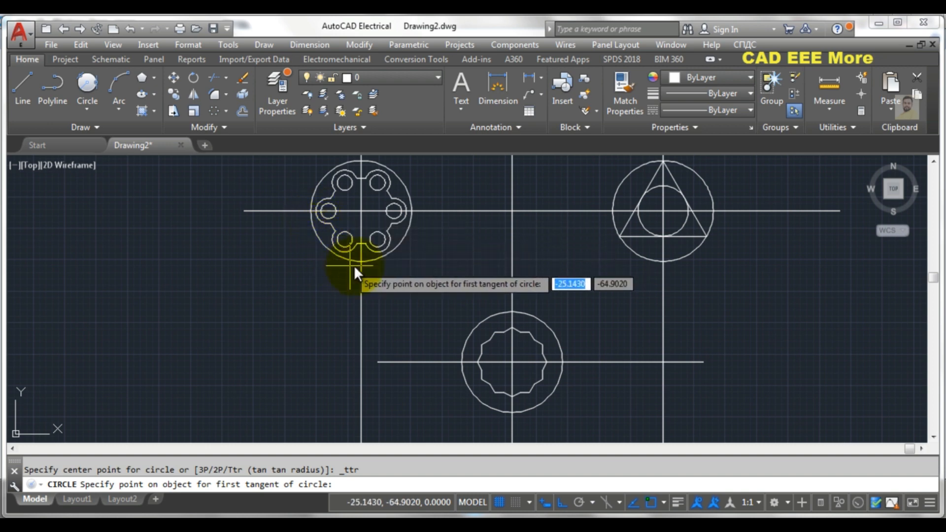
click(320, 240)
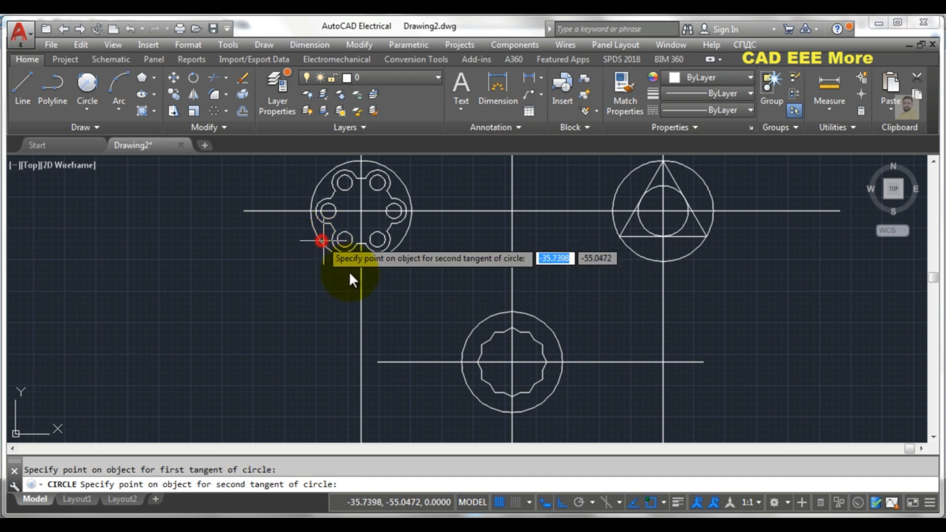
click(552, 387)
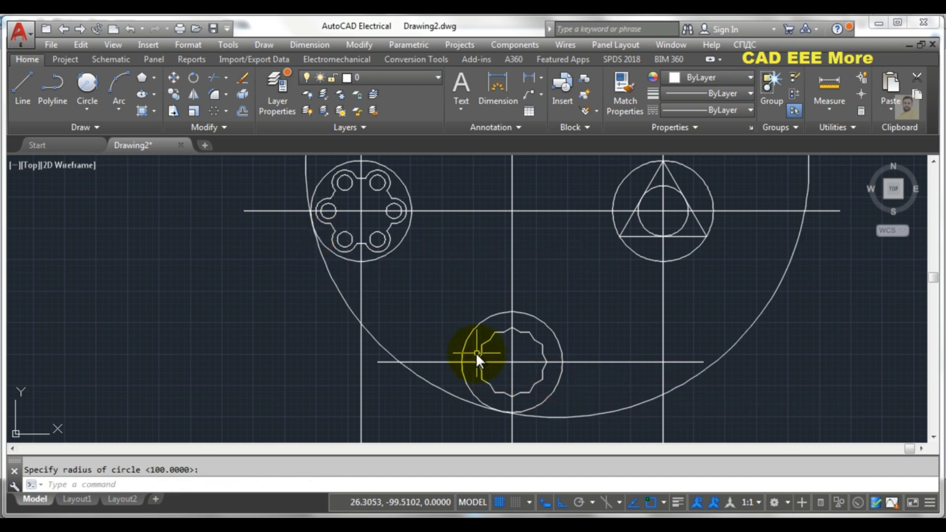
key(Return)
scroll(475, 353, down, 4)
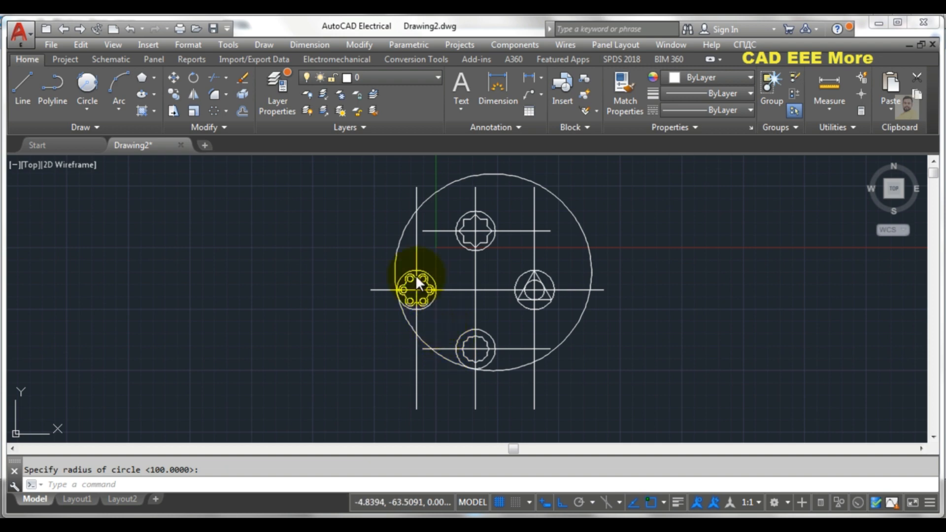
key(Return)
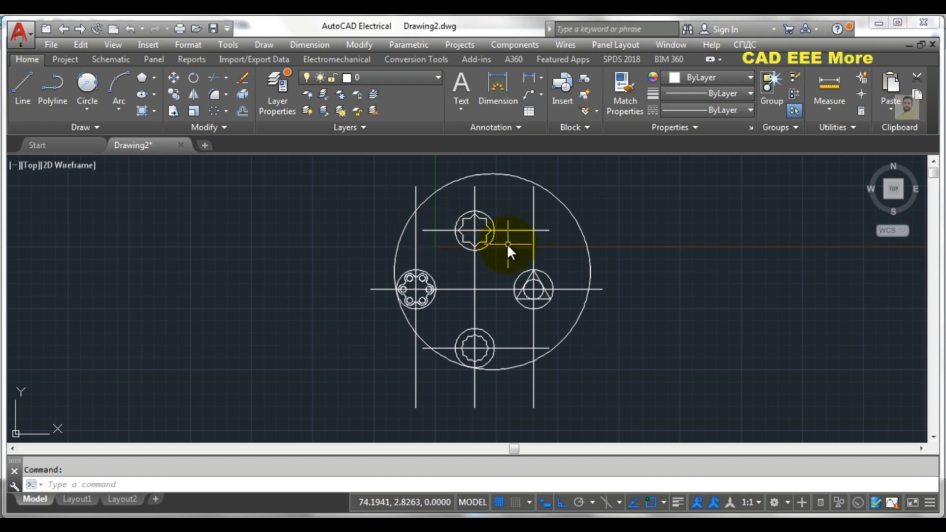
Step: Draw a tangent-tangent-radius circle of radius 100 enclosing the triangle's outer circle and the upper star's circle, tangent to both
click(86, 85)
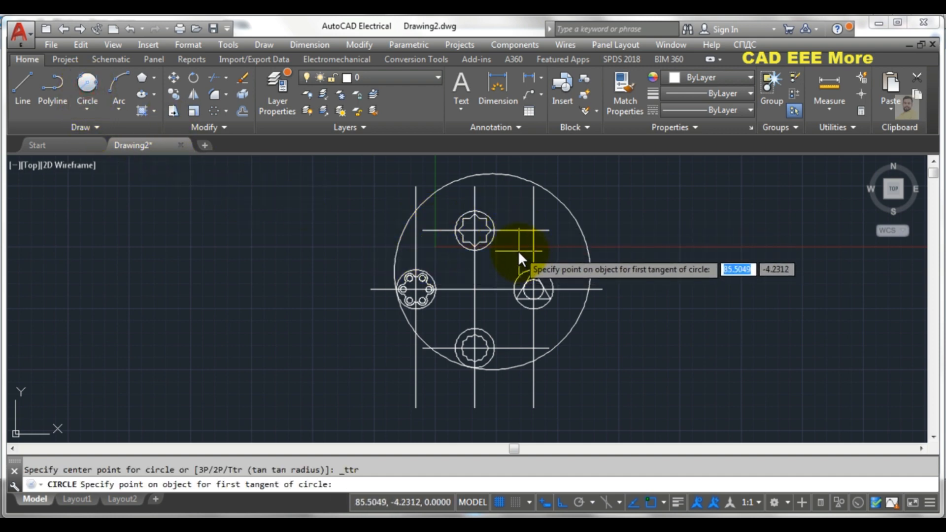
scroll(513, 247, up, 4)
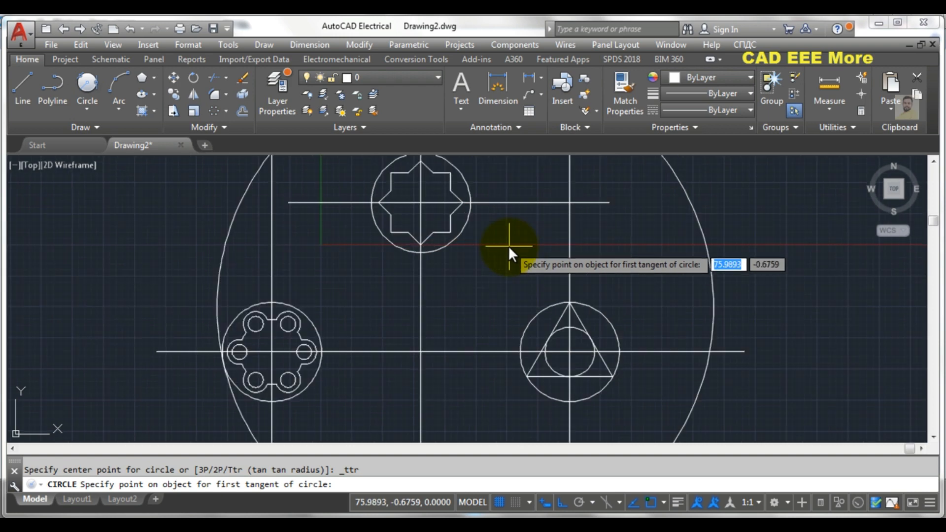
click(616, 366)
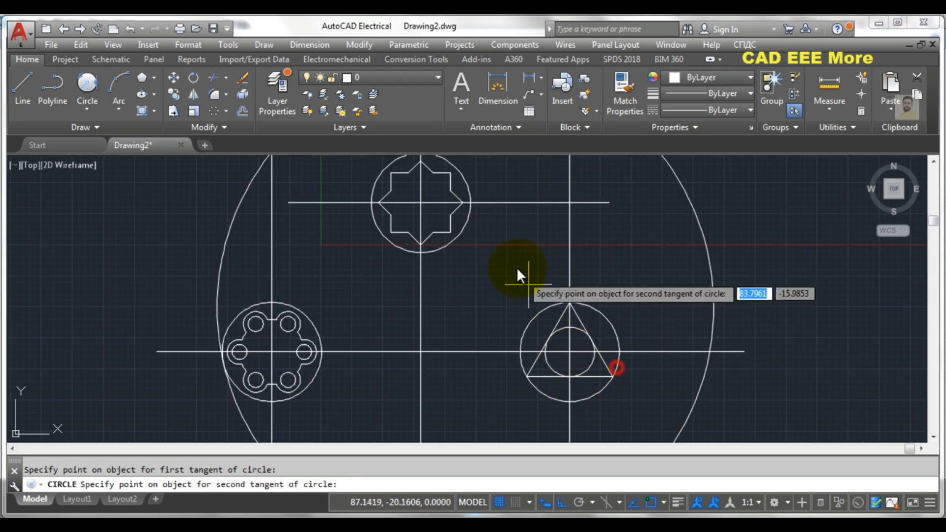
click(466, 187)
key(Return)
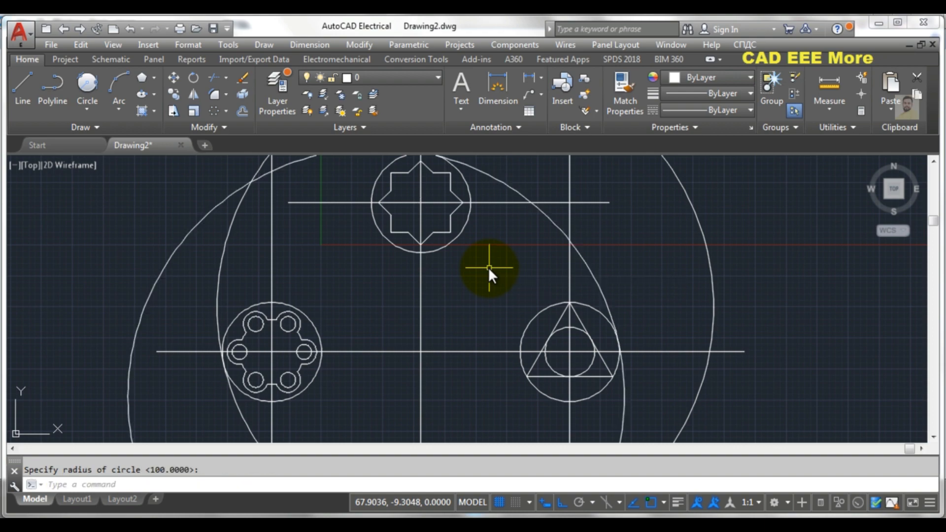
scroll(489, 267, down, 2)
scroll(491, 276, down, 3)
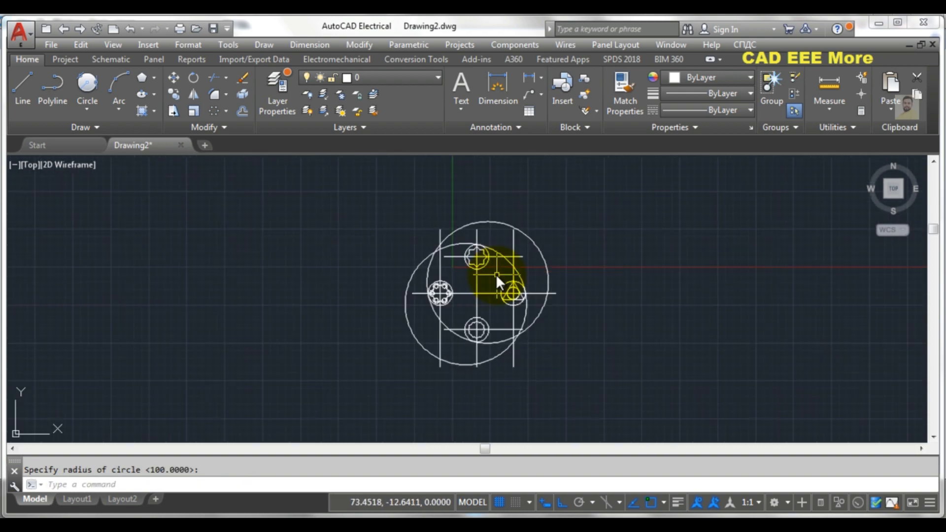
scroll(444, 268, up, 3)
scroll(439, 266, down, 1)
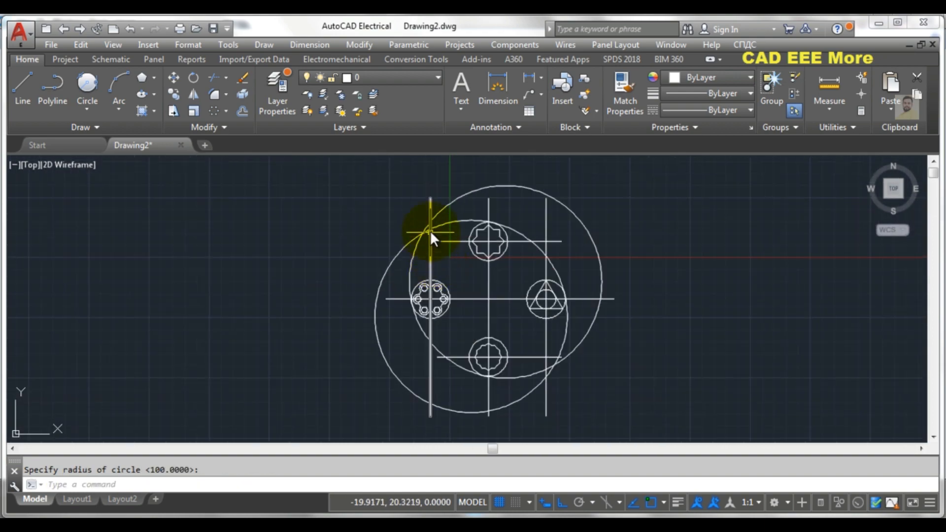
Step: Shorten the left vertical centerline by stretching its upper end down to just above the six-hole circle
scroll(428, 212, up, 4)
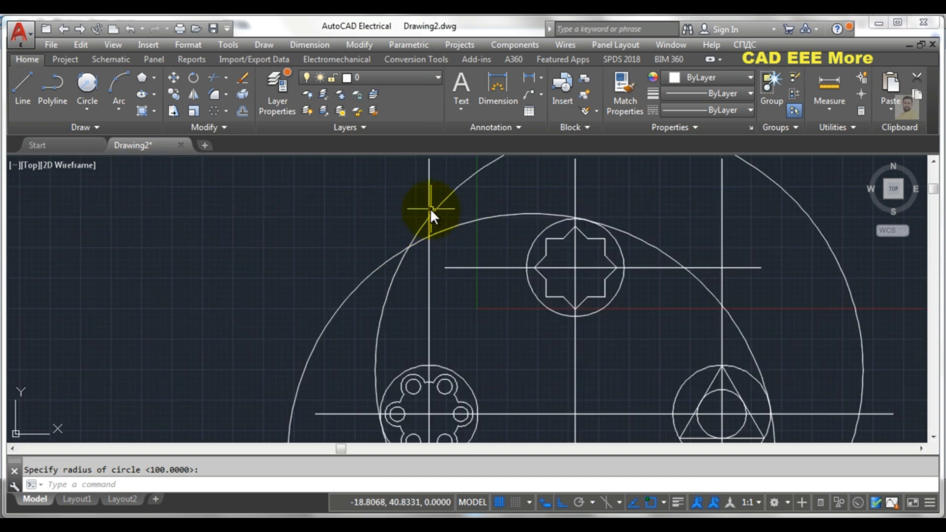
key(Escape)
click(427, 199)
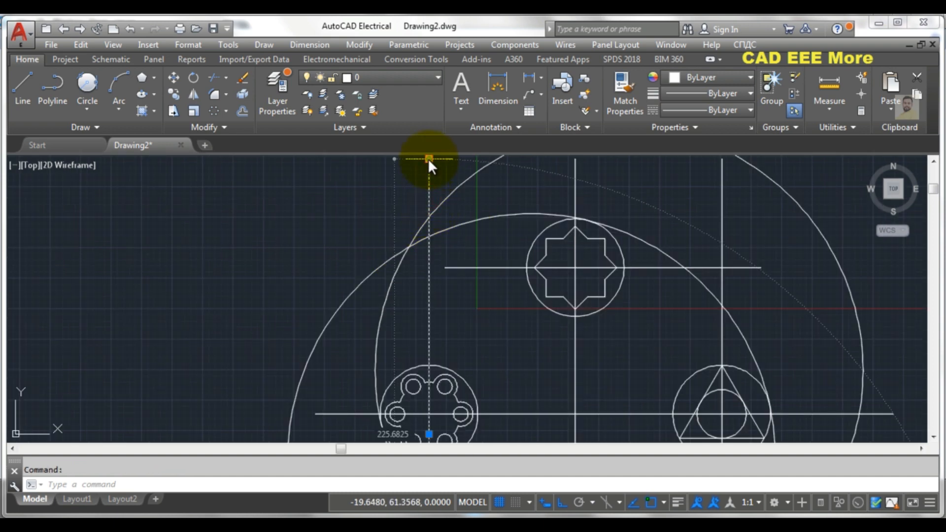
click(429, 159)
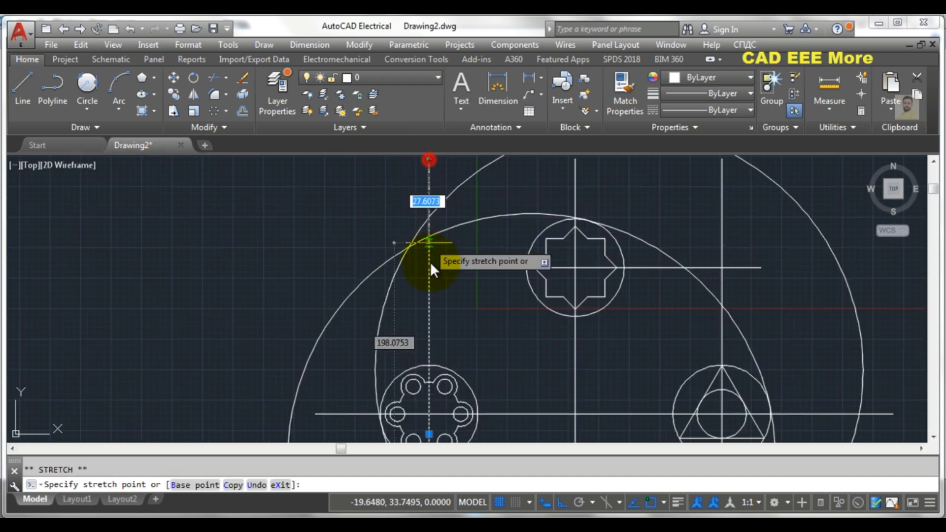
click(430, 361)
scroll(439, 422, down, 5)
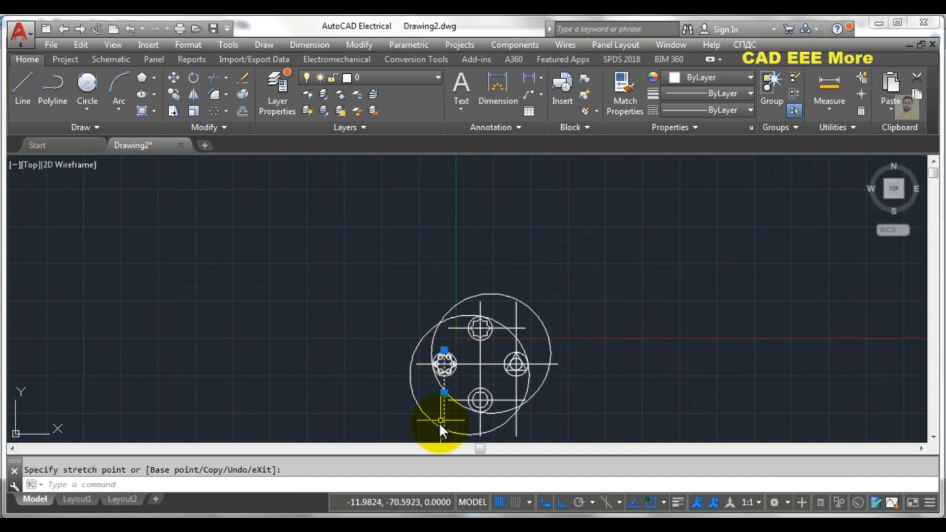
Step: Shorten the left vertical centerline by stretching its lower end up to just below the six-hole circle
middle_drag(437, 420, 437, 323)
scroll(436, 323, up, 4)
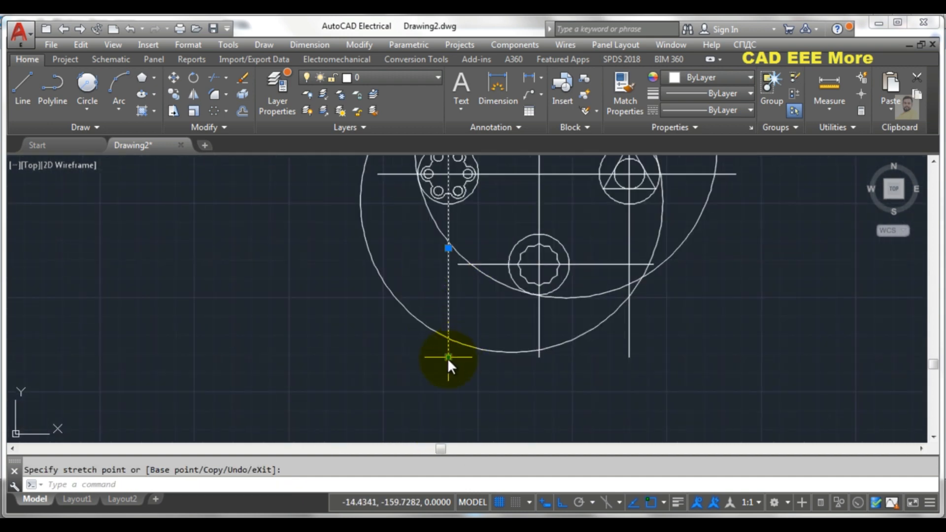
click(448, 357)
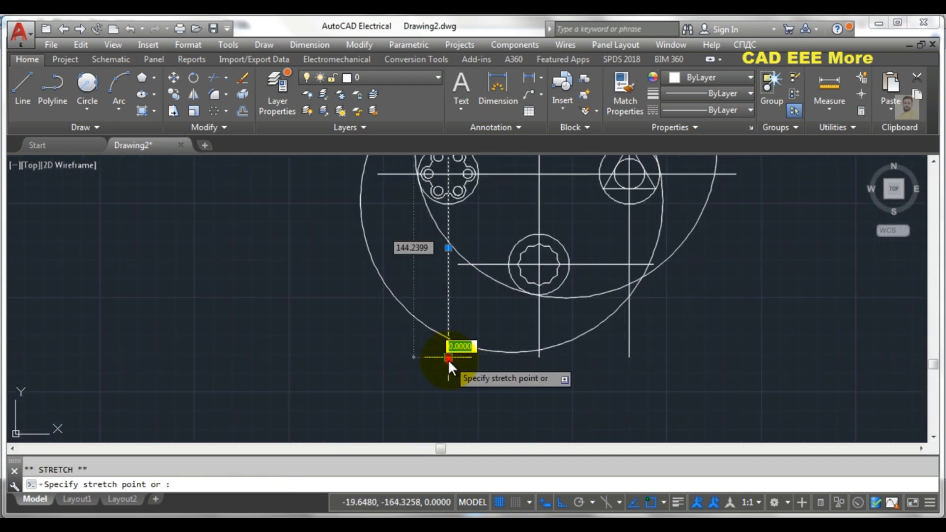
click(448, 212)
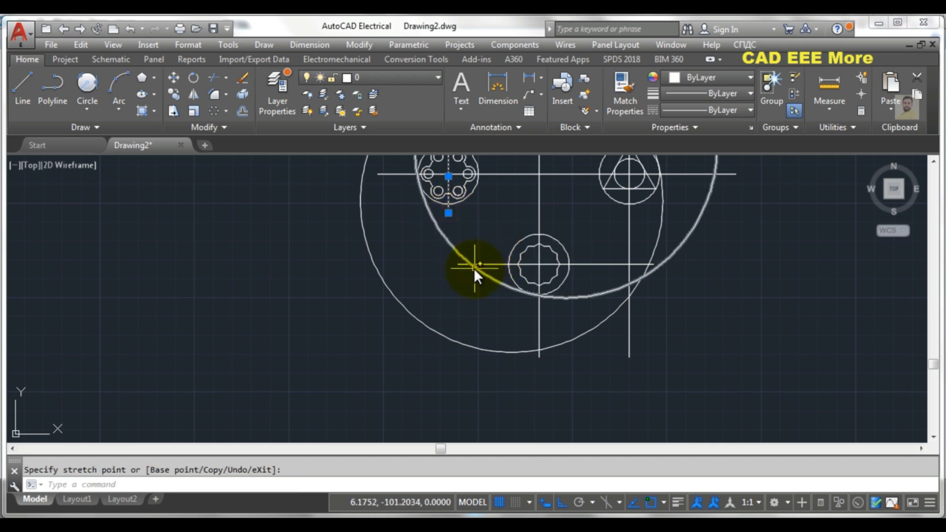
Step: Shorten the lower circle's horizontal centerline at both ends so it extends just past the circle
click(487, 263)
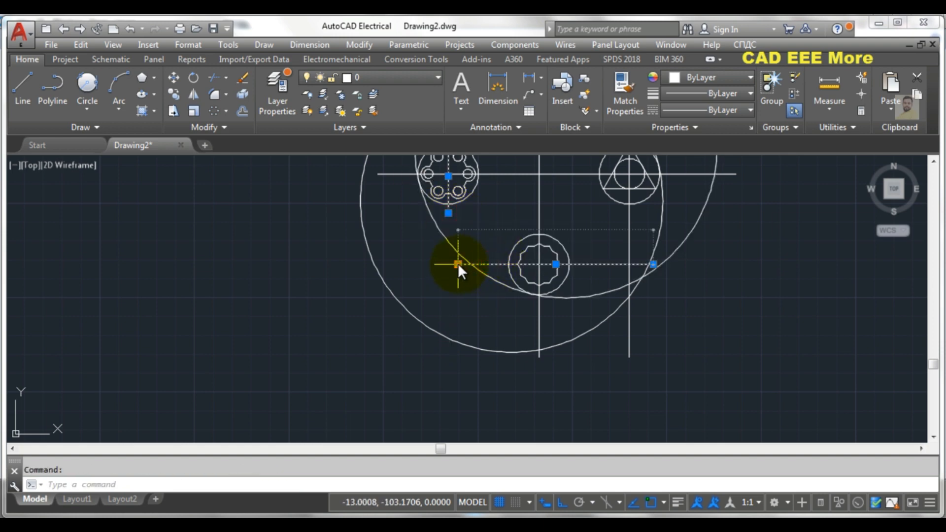
click(457, 264)
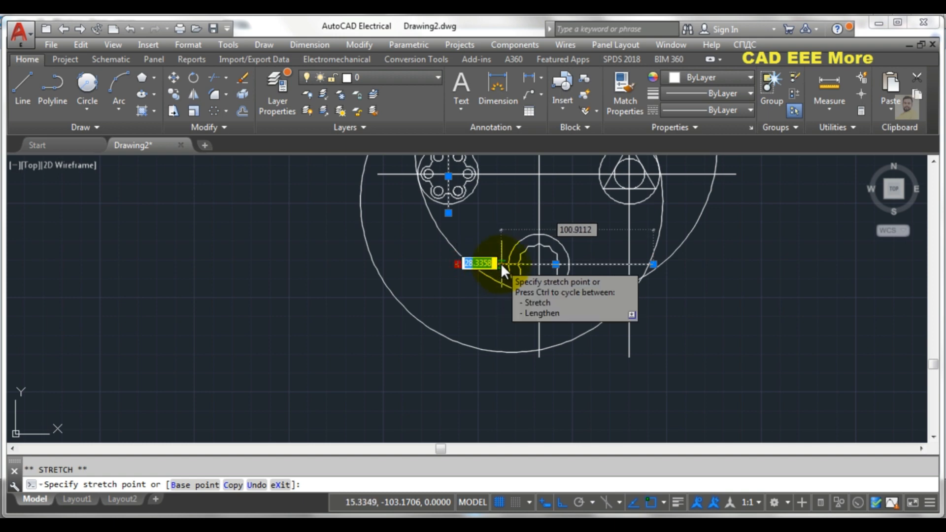
click(501, 264)
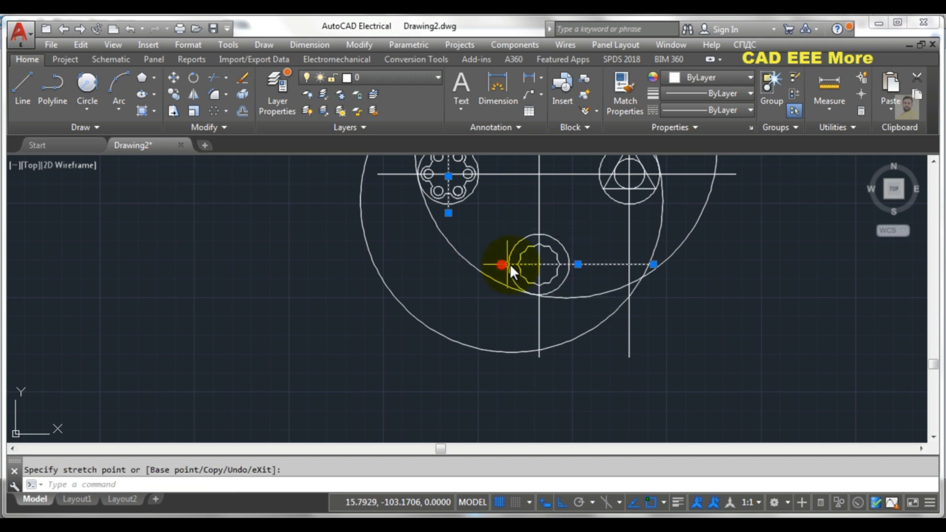
click(652, 265)
click(578, 265)
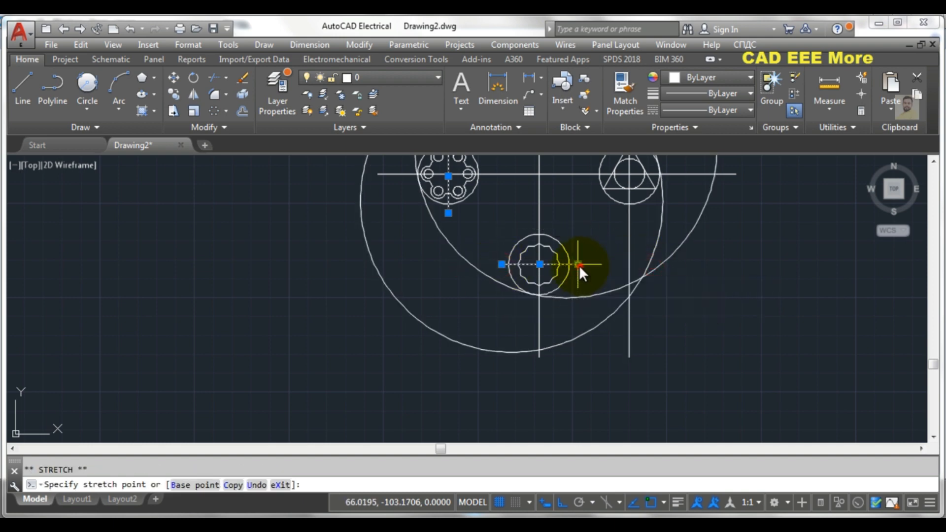
Step: Shorten the middle vertical centerline by stretching its lower end up to just below the lower circle
click(540, 352)
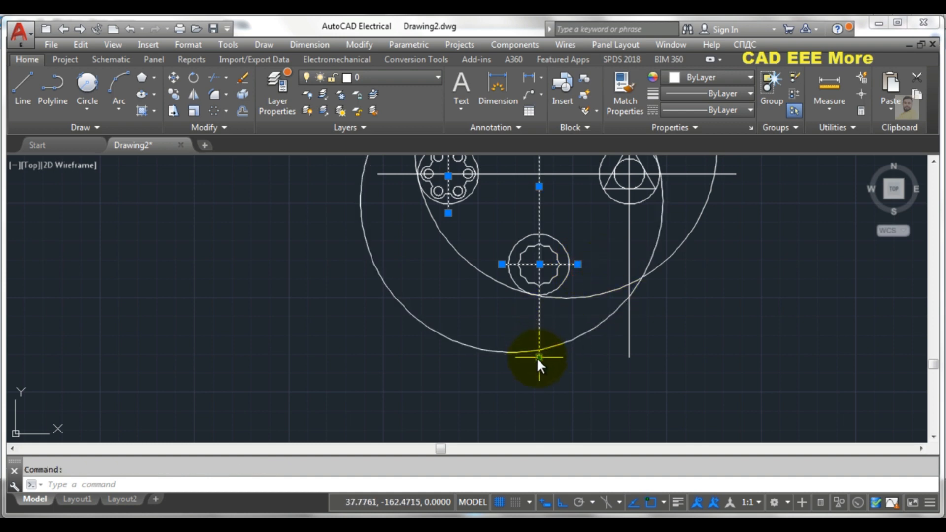
click(539, 357)
click(539, 302)
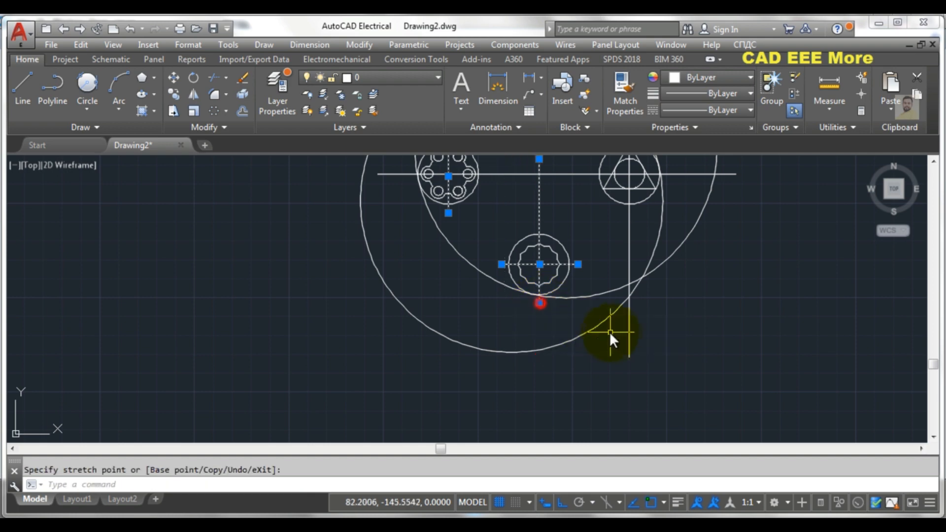
Step: Shorten the right vertical centerline at both ends so it extends just above and below the triangle's outer circle
click(628, 348)
click(630, 357)
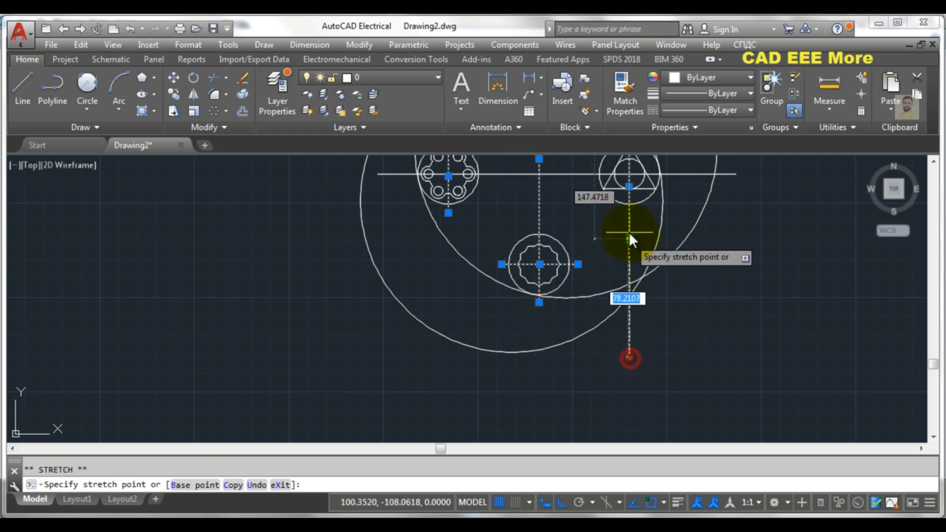
click(630, 212)
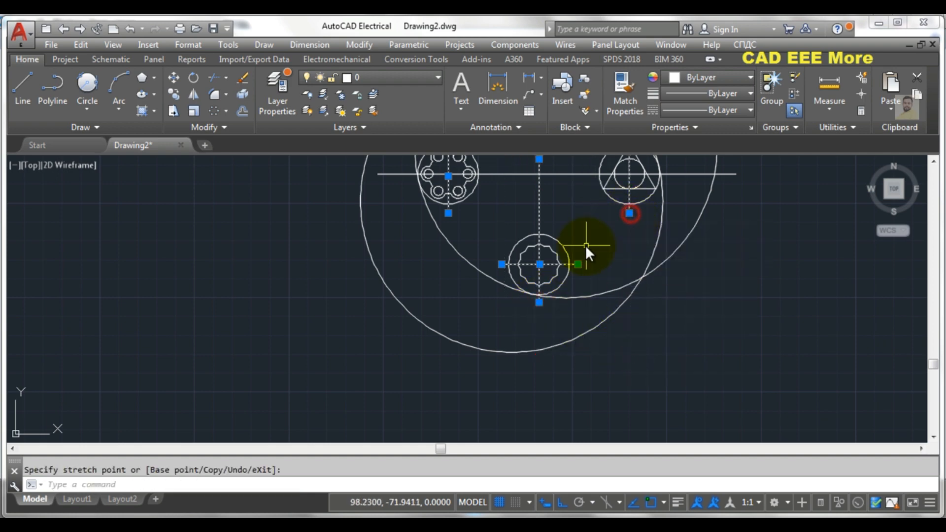
scroll(552, 394, down, 3)
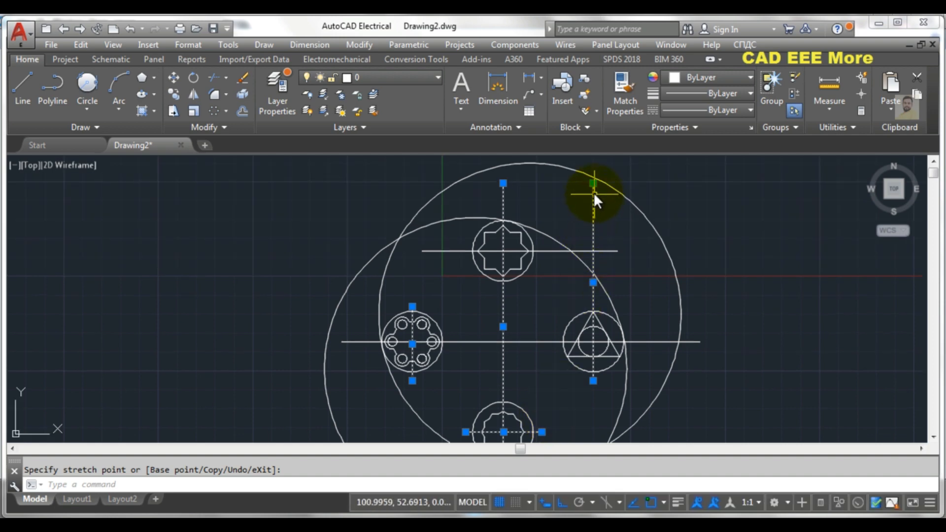
click(593, 185)
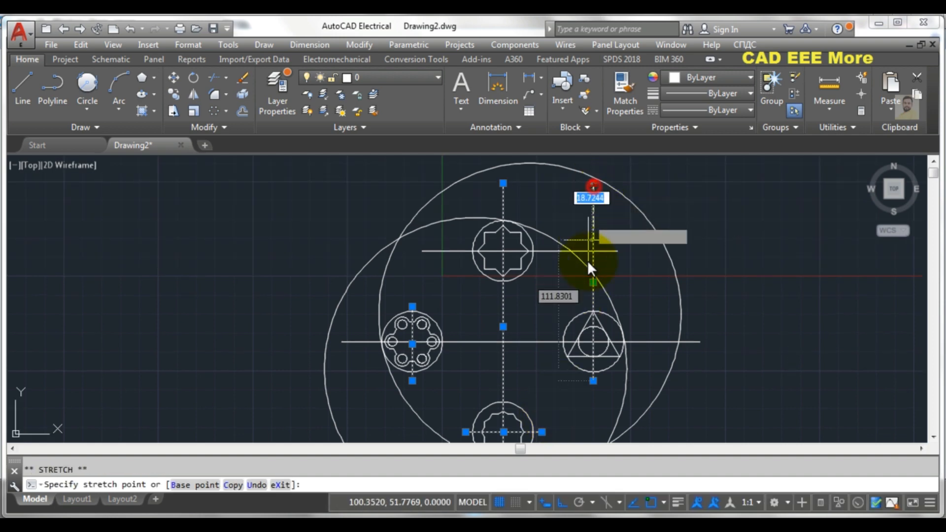
click(587, 302)
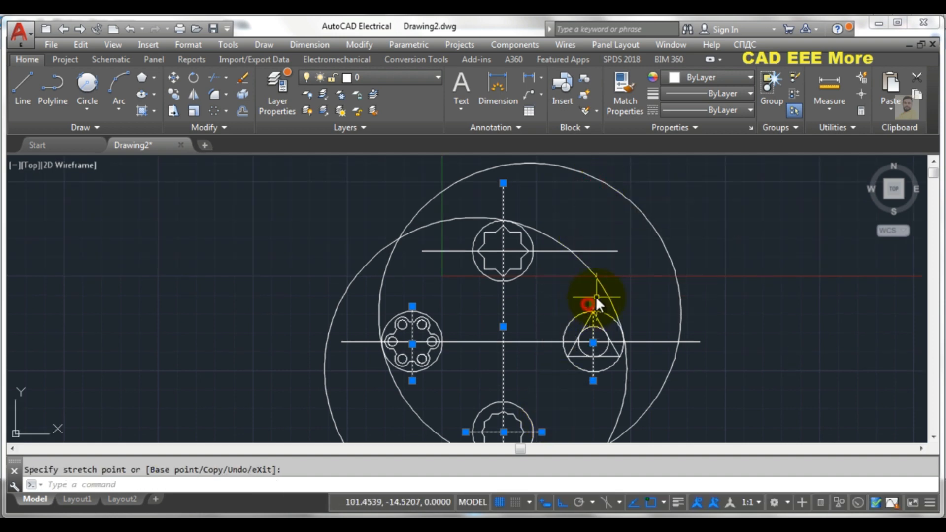
Step: Shorten the upper star's horizontal centerline at both ends and the middle vertical centerline's upper end to just outside the star's circle
click(615, 252)
click(616, 252)
click(542, 251)
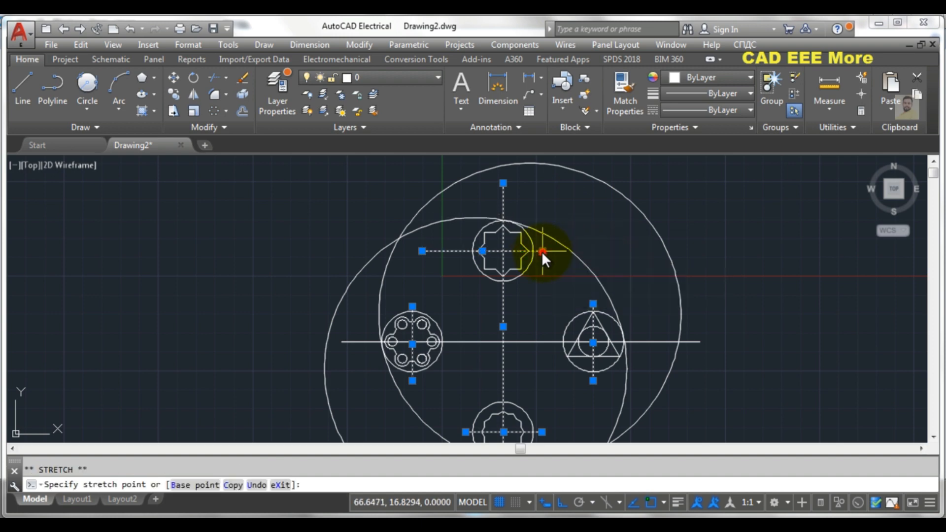
click(422, 251)
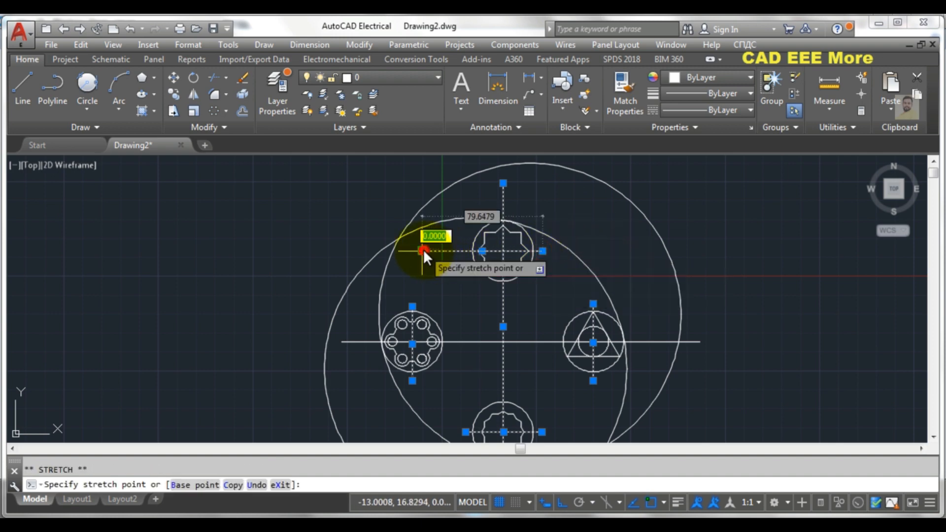
click(459, 249)
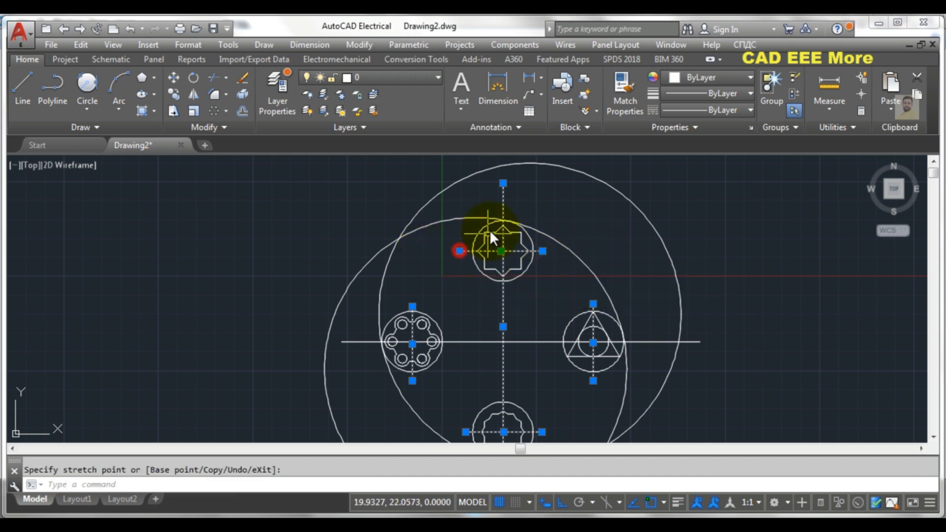
click(503, 183)
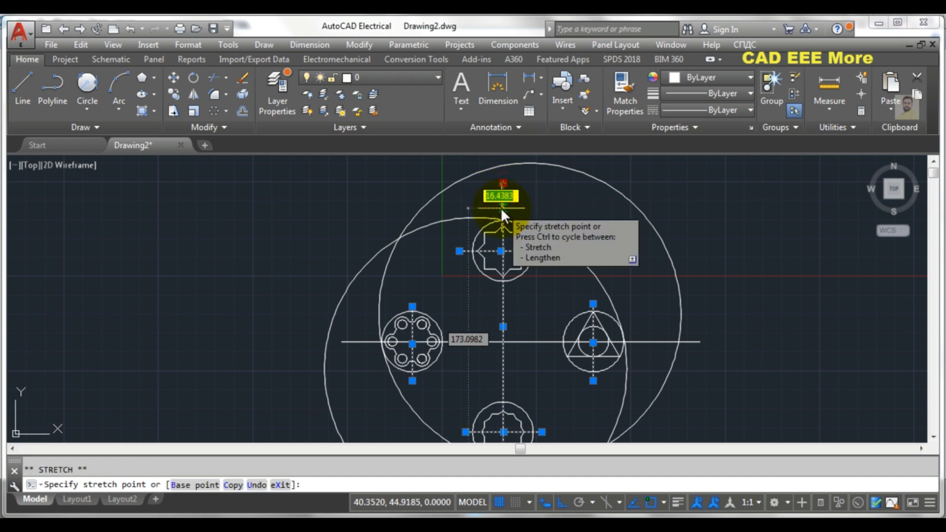
click(503, 208)
Step: Shorten the long horizontal centerline by stretching its right end in to just past the triangle's outer circle
scroll(551, 211, down, 3)
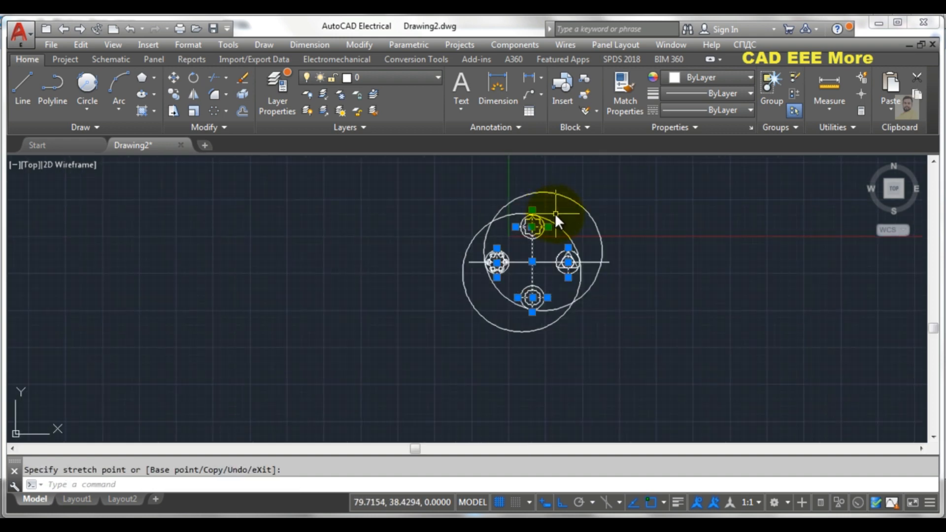
scroll(556, 212, up, 3)
scroll(559, 215, down, 3)
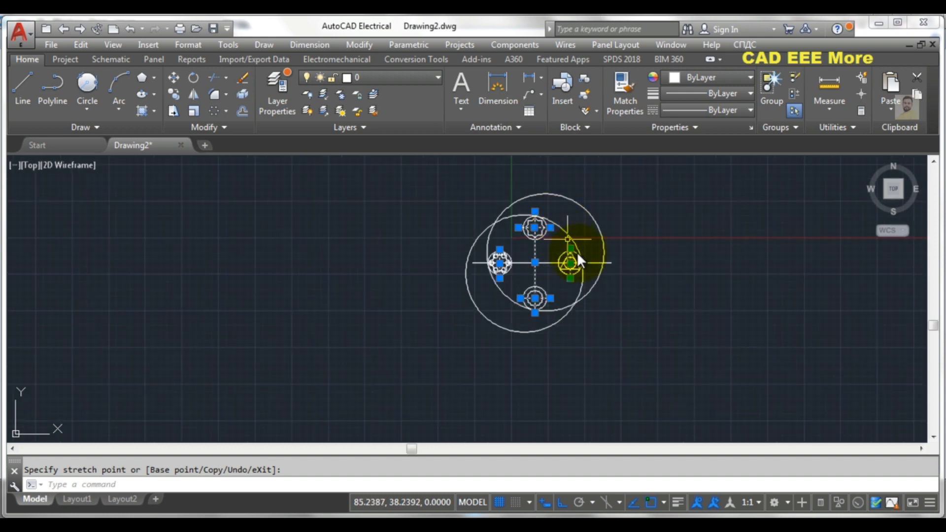
click(597, 262)
click(596, 263)
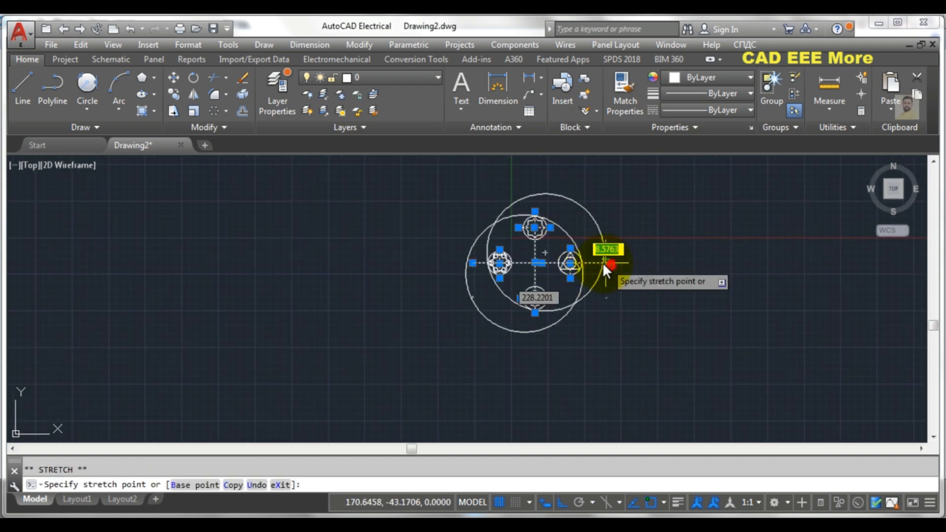
scroll(500, 271, up, 4)
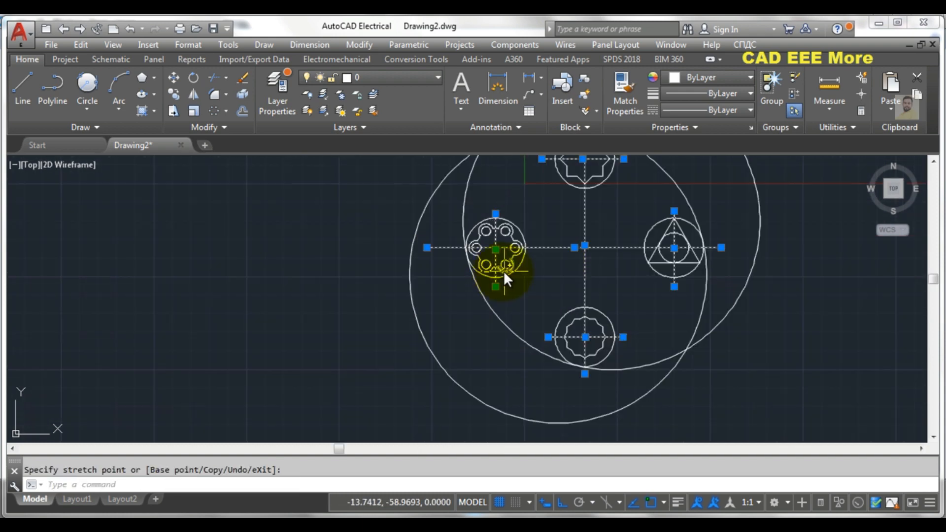
key(Escape)
Step: Trim both radius 100 circles, keeping only the arcs from star circle to triangle circle and from six-hole circle to lower circle
text(TR)
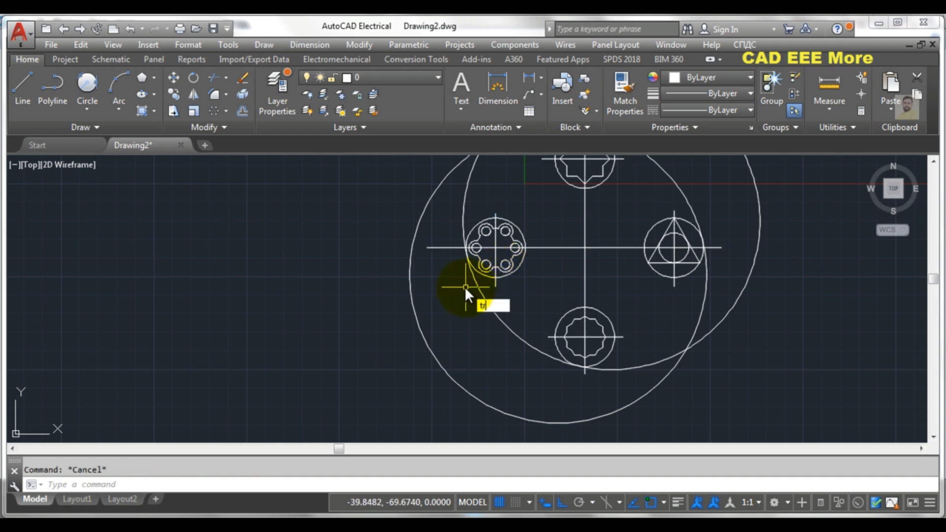
key(Return)
key(Return)
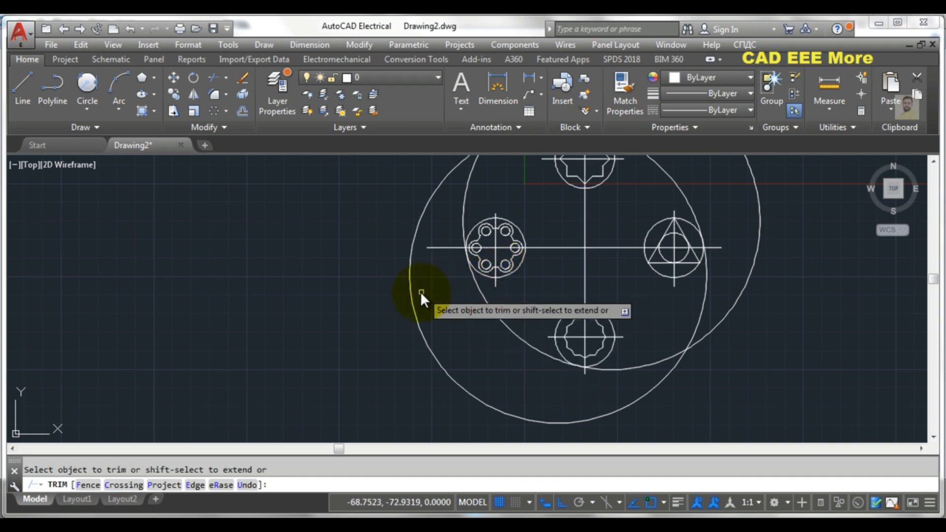
click(410, 298)
scroll(421, 301, down, 2)
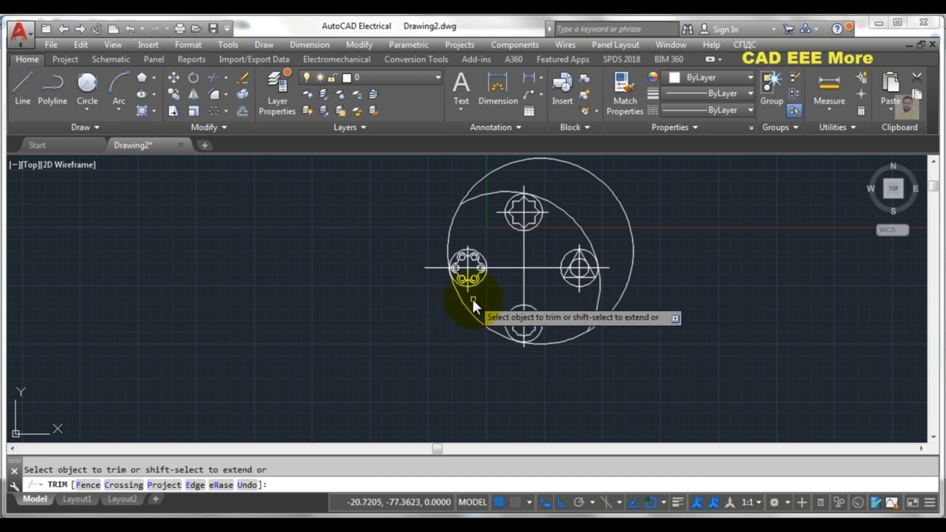
click(567, 234)
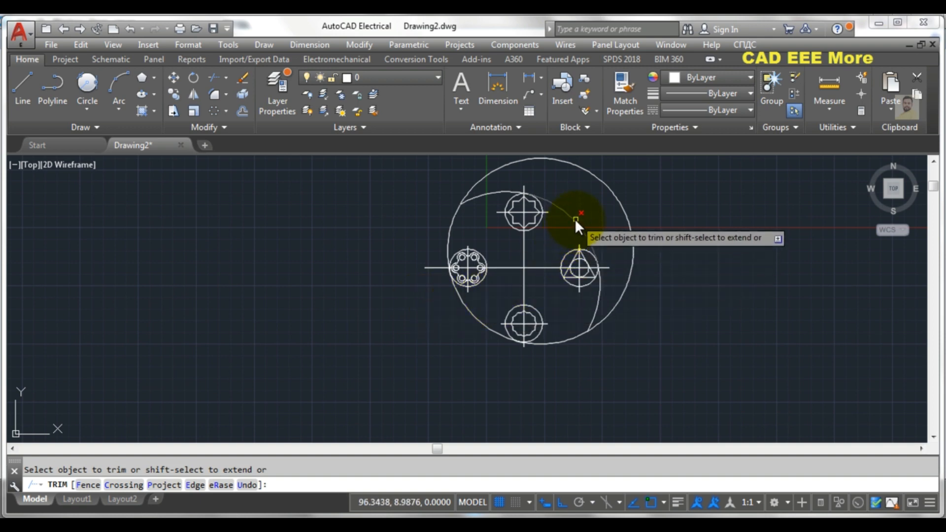
click(452, 225)
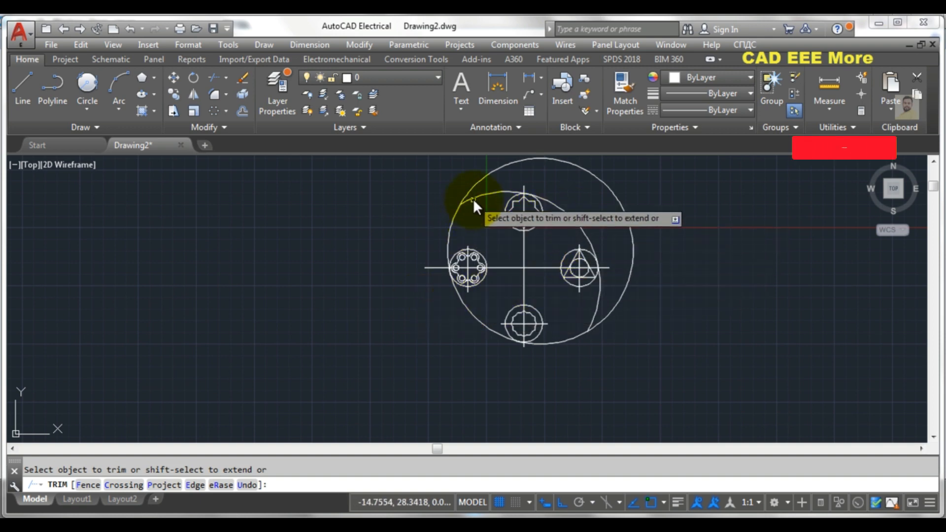
click(468, 193)
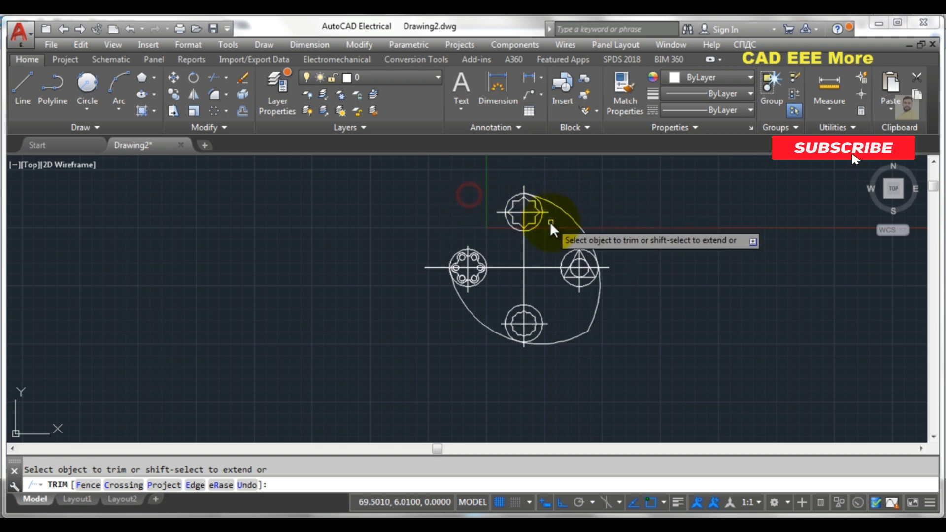
click(599, 301)
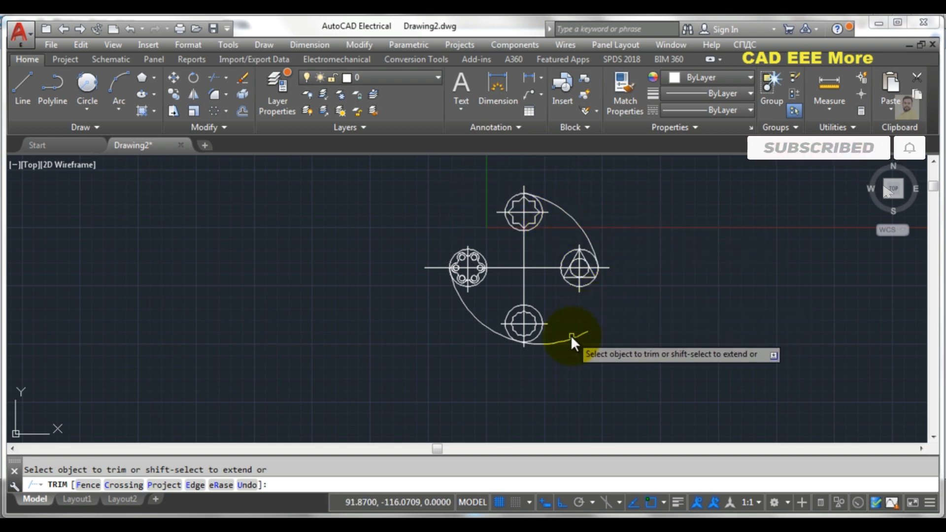
click(568, 339)
Step: Trim the overhanging end of the upper R100 arc beside the triangle's outer circle at the horizontal centerline
scroll(604, 286, up, 8)
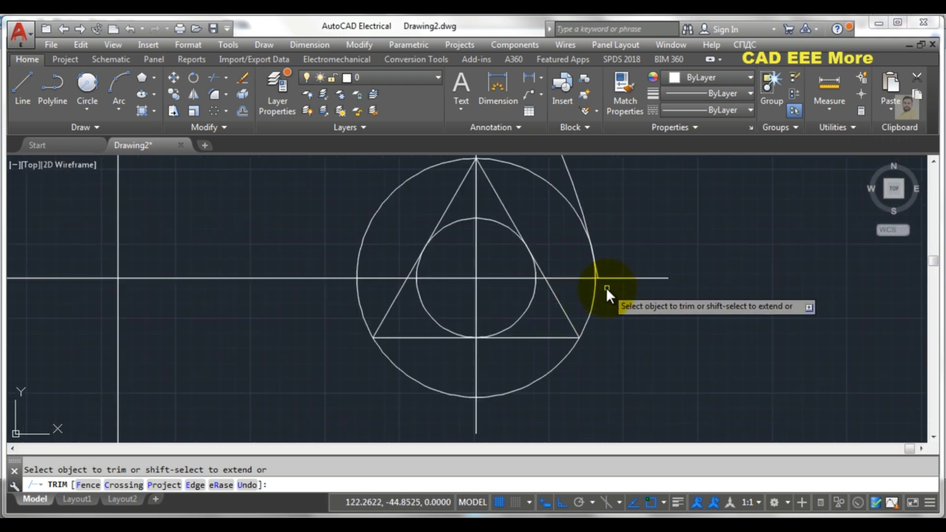
scroll(594, 271, up, 4)
click(583, 260)
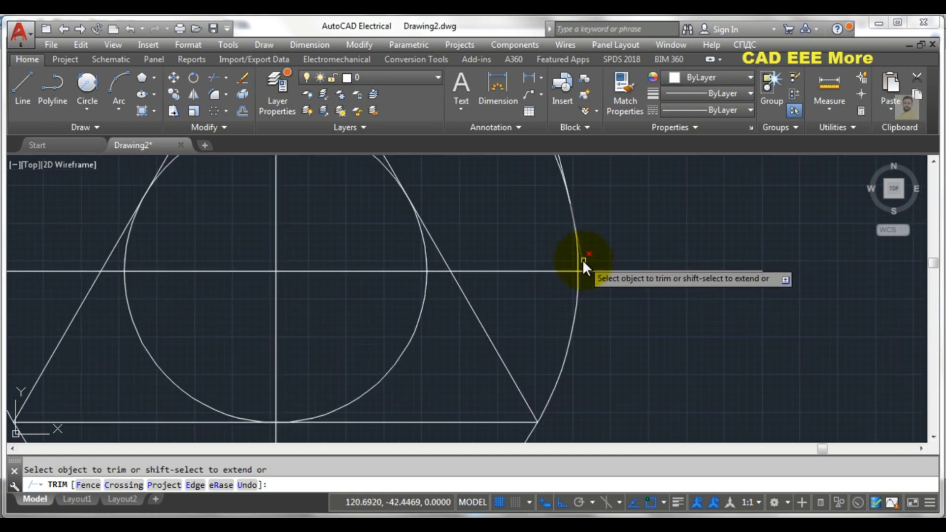
scroll(583, 268, down, 4)
Step: Trim the overhanging end of the upper R100 arc above the star's circle near the vertical centerline
scroll(504, 195, down, 2)
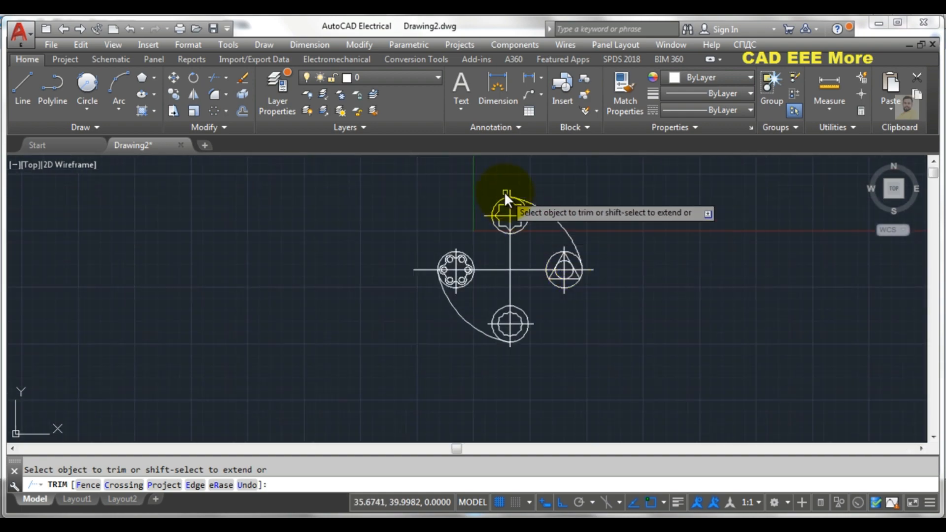
scroll(507, 194, up, 6)
scroll(509, 231, up, 4)
click(509, 230)
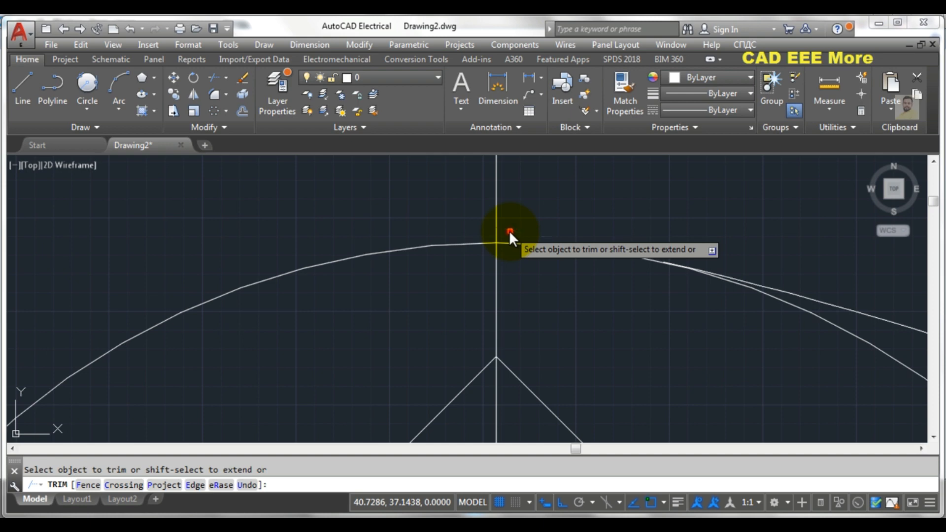
scroll(508, 231, down, 12)
scroll(459, 312, down, 2)
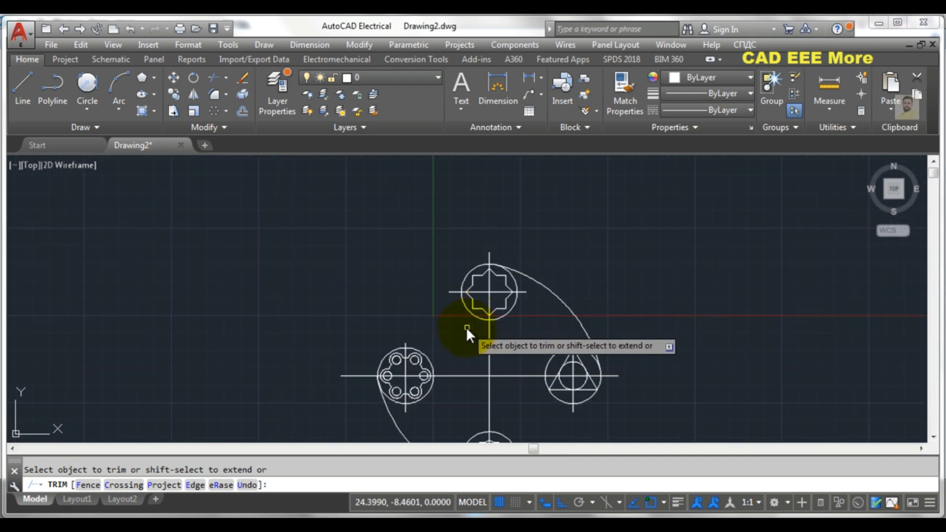
Step: Trim the overhanging end of the lower R100 arc beside the six-hole circle at the horizontal centerline
middle_drag(429, 367, 498, 235)
scroll(438, 252, up, 6)
scroll(473, 233, up, 4)
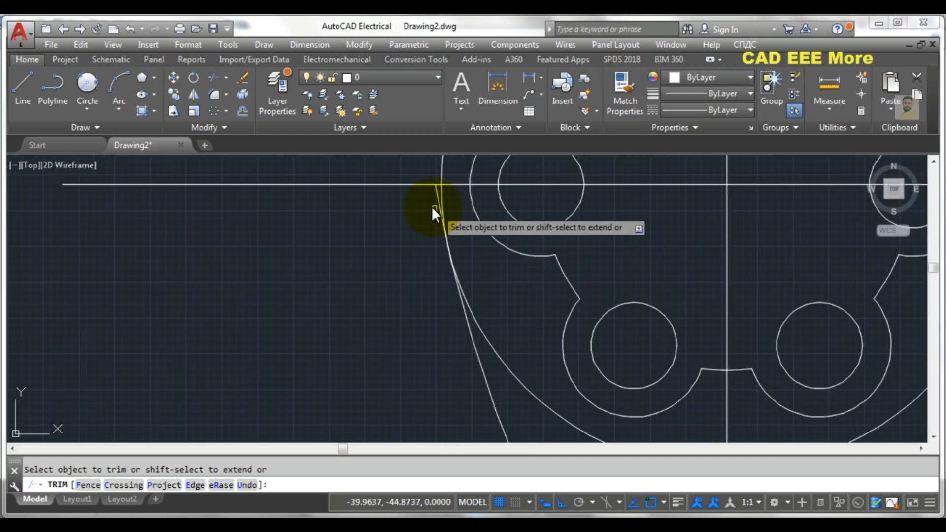
click(437, 198)
scroll(476, 246, down, 8)
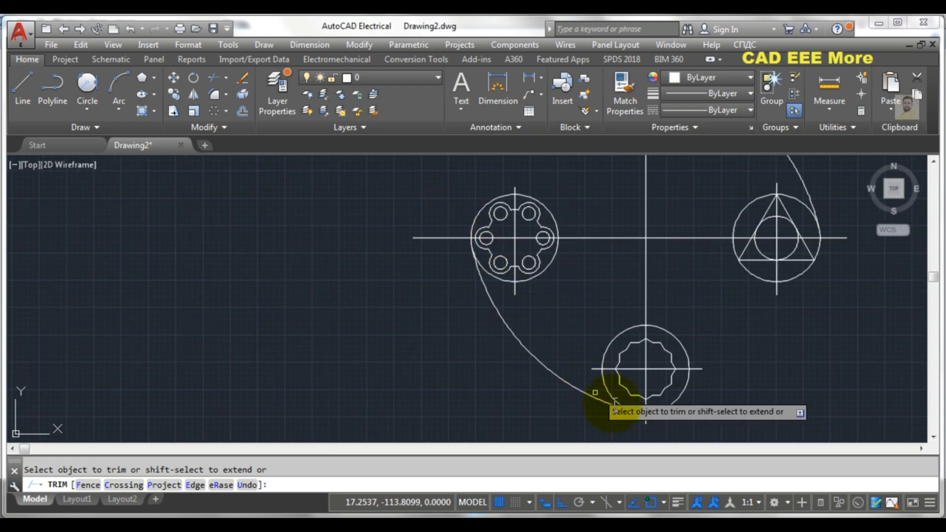
Step: Trim the overhanging end of the lower R100 arc below the bottom circle at the vertical centerline
scroll(631, 412, up, 6)
middle_drag(647, 411, 544, 332)
scroll(567, 337, up, 3)
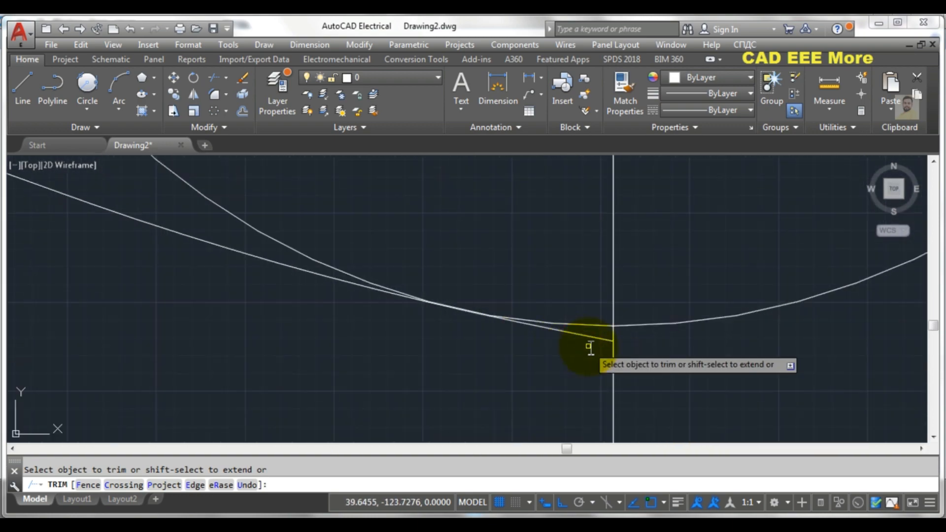
click(593, 335)
scroll(566, 327, down, 8)
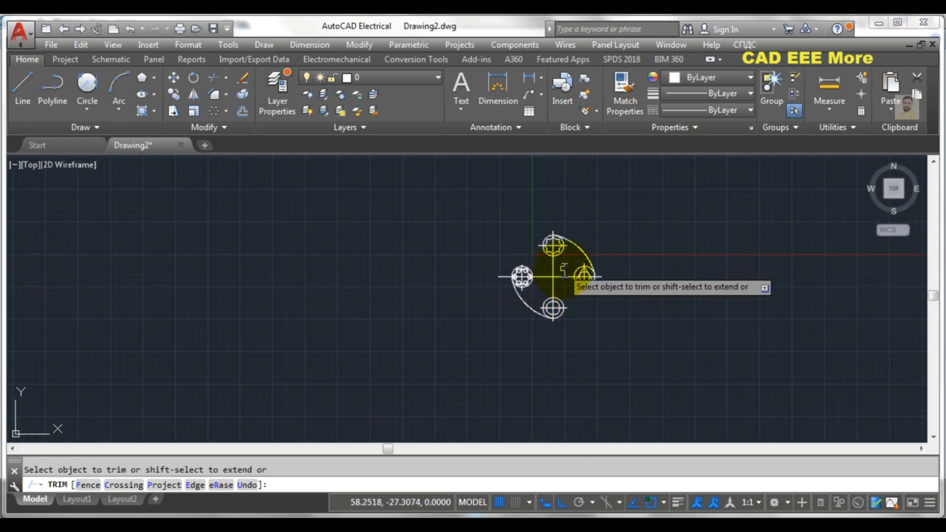
key(ctrl+s)
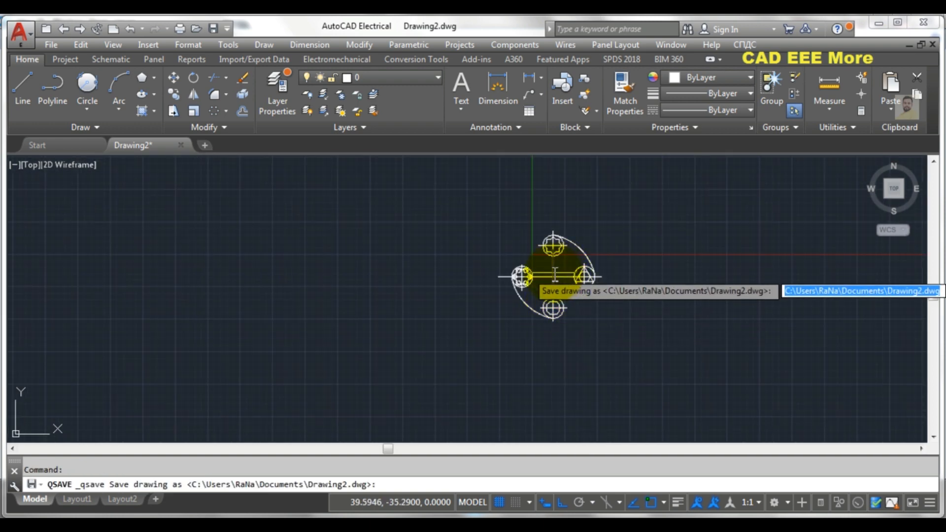
key(Escape)
scroll(562, 276, up, 4)
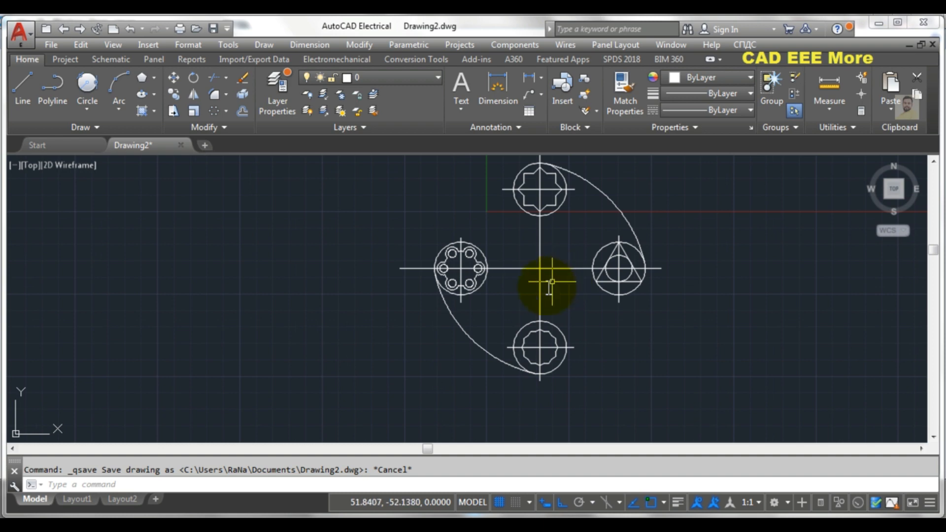
Step: Switch to the class 199 reference image in Windows Photo Viewer, examine the radii of the remaining connecting arcs, and return to the drawing
mouse_move(376, 501)
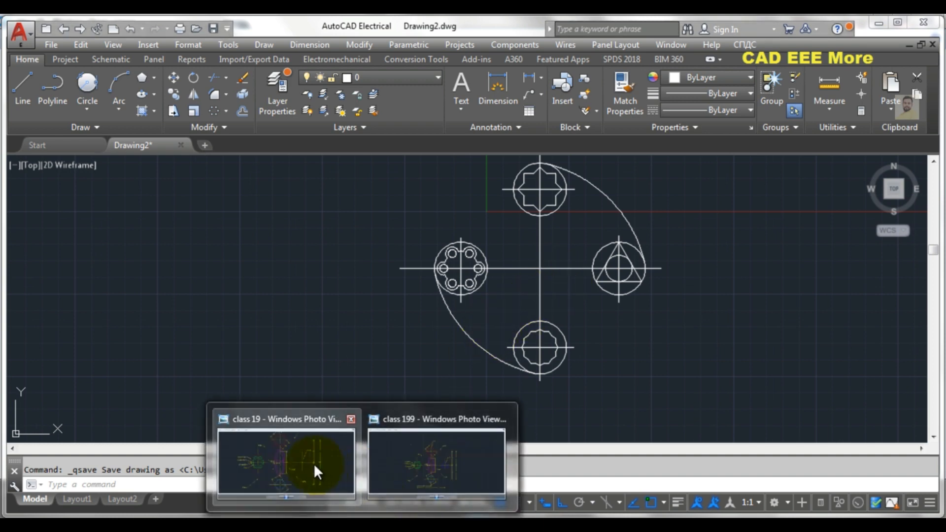
click(379, 461)
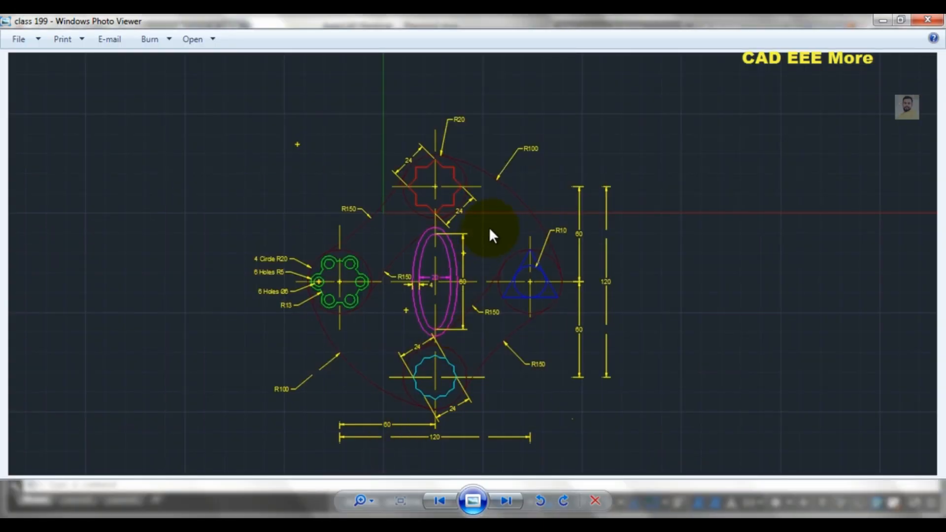
scroll(347, 212, up, 1)
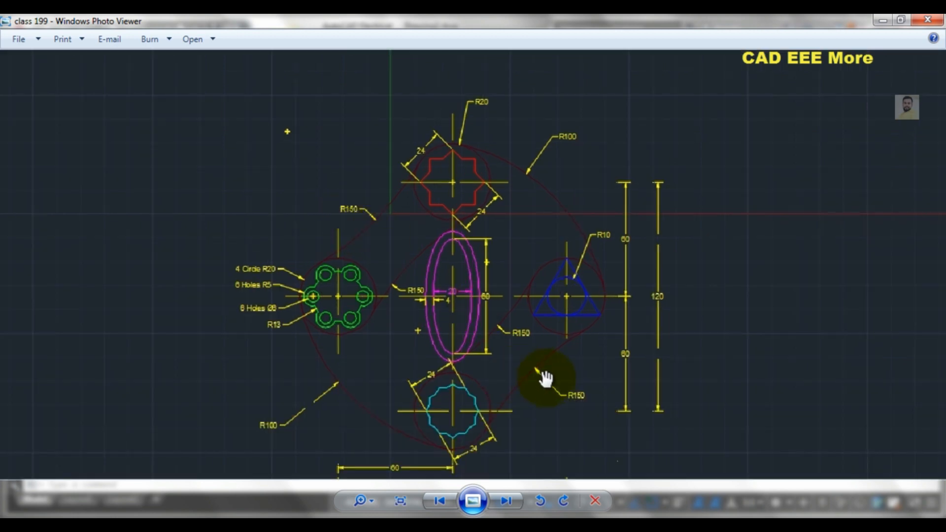
scroll(507, 351, down, 1)
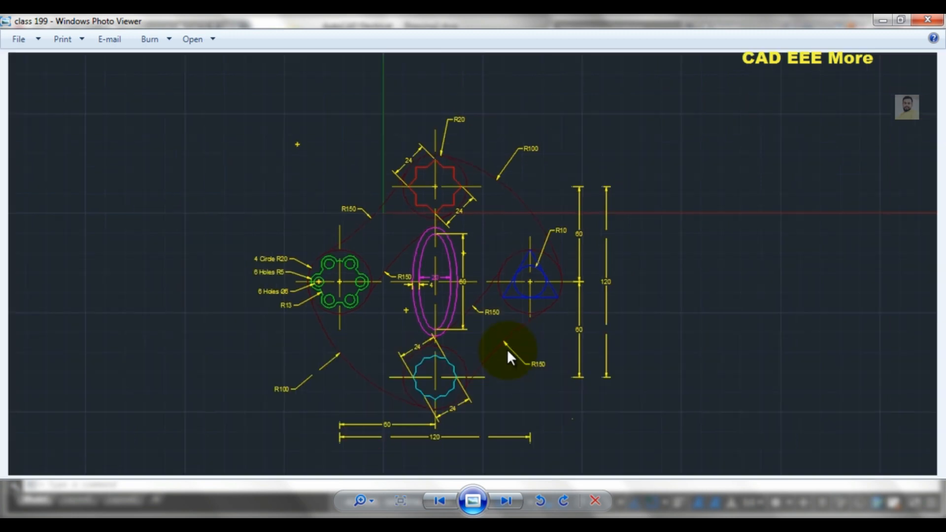
click(272, 528)
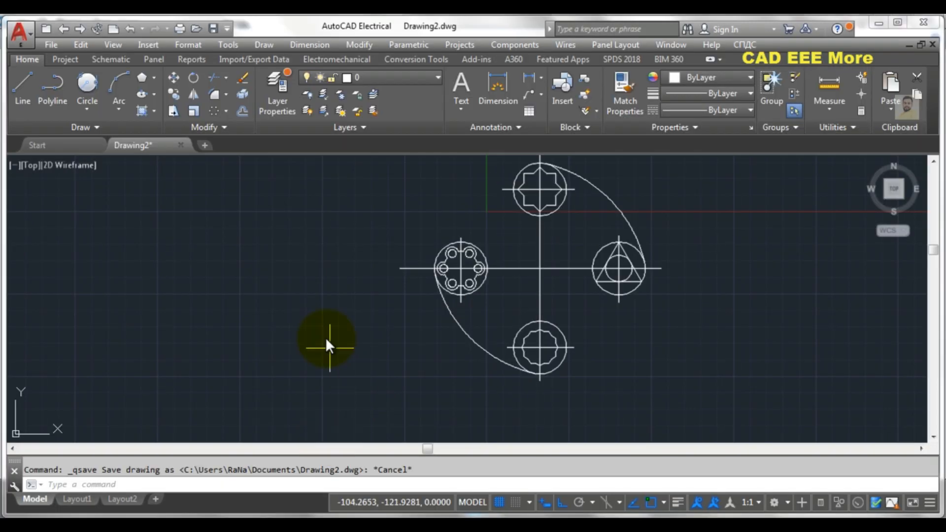
Step: Start a Fillet with its radius set to 150
click(213, 93)
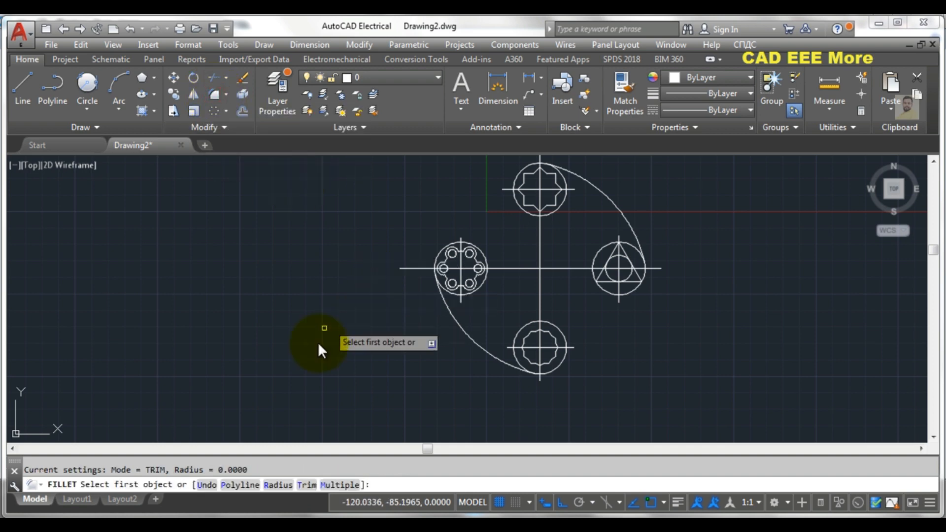
click(273, 485)
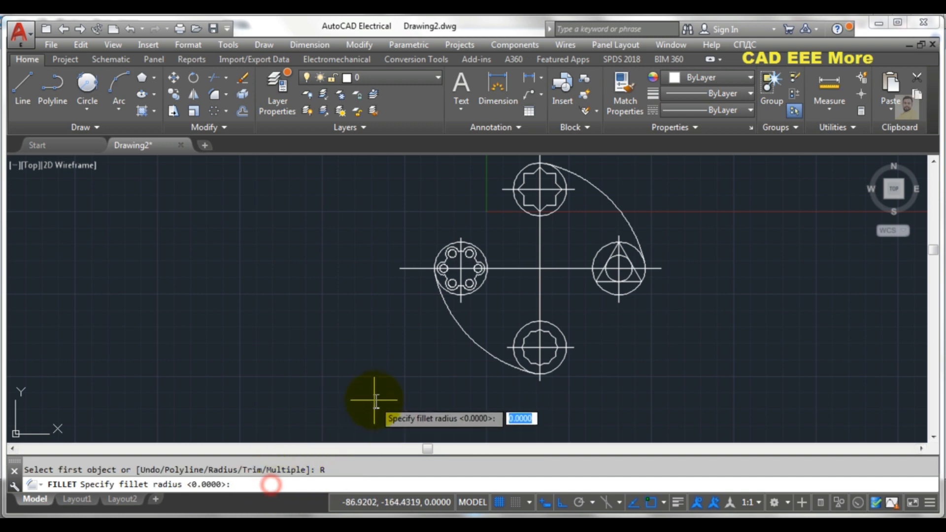
text(15)
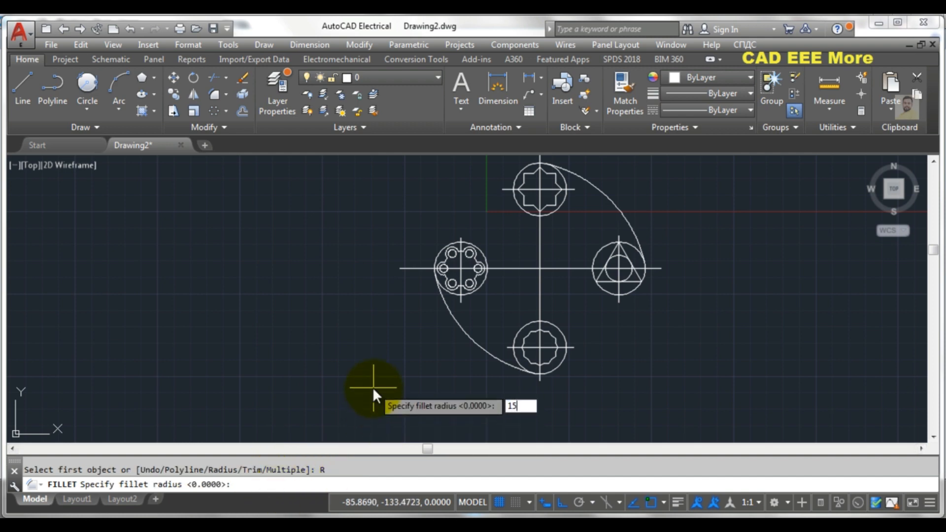
text(0)
key(Return)
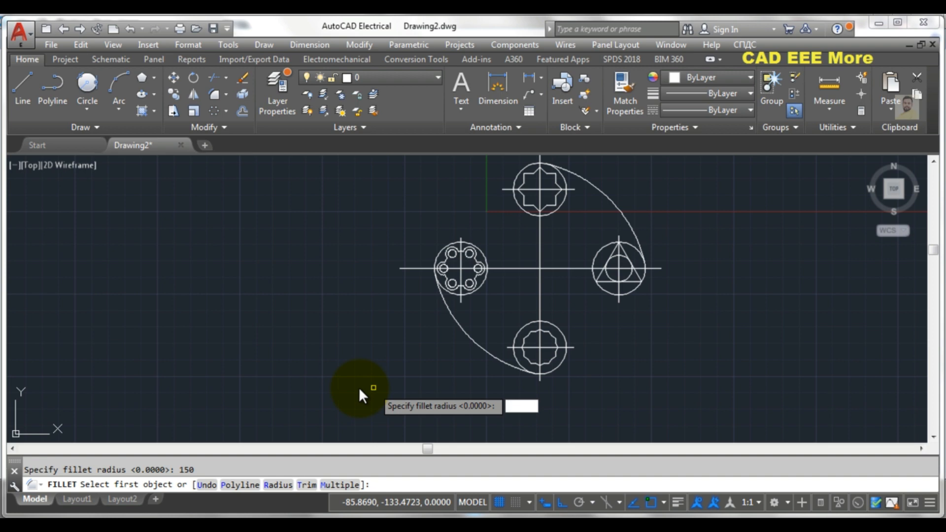
Step: Fillet the left circle to the top circle with radius 150 along their upper-left outer sides
key(Escape)
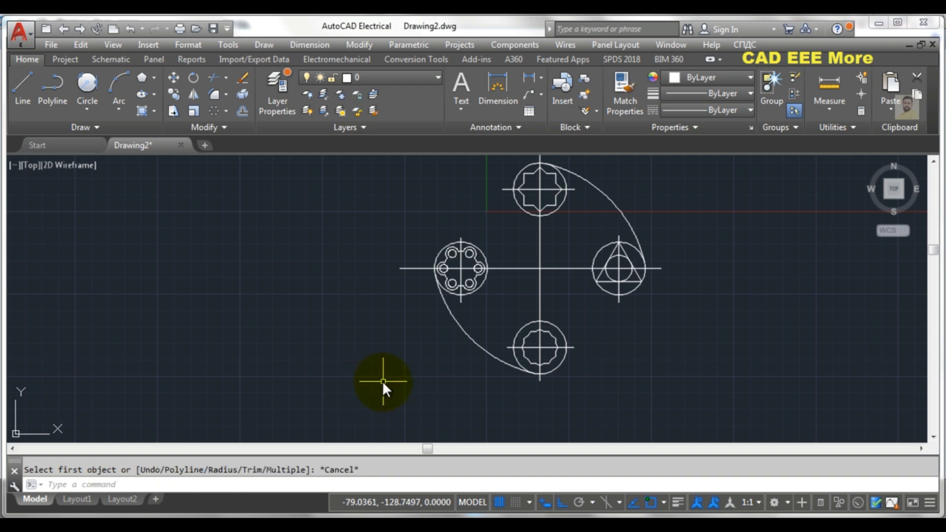
click(212, 93)
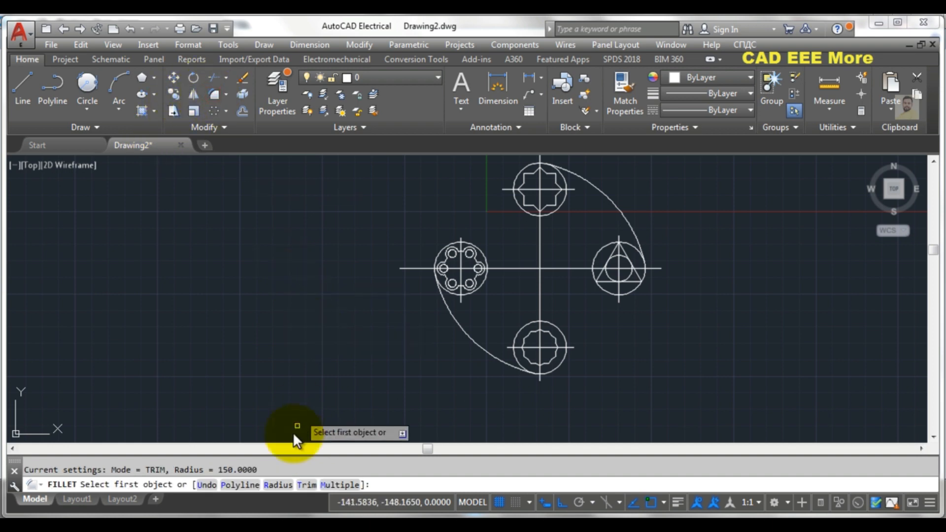
click(277, 485)
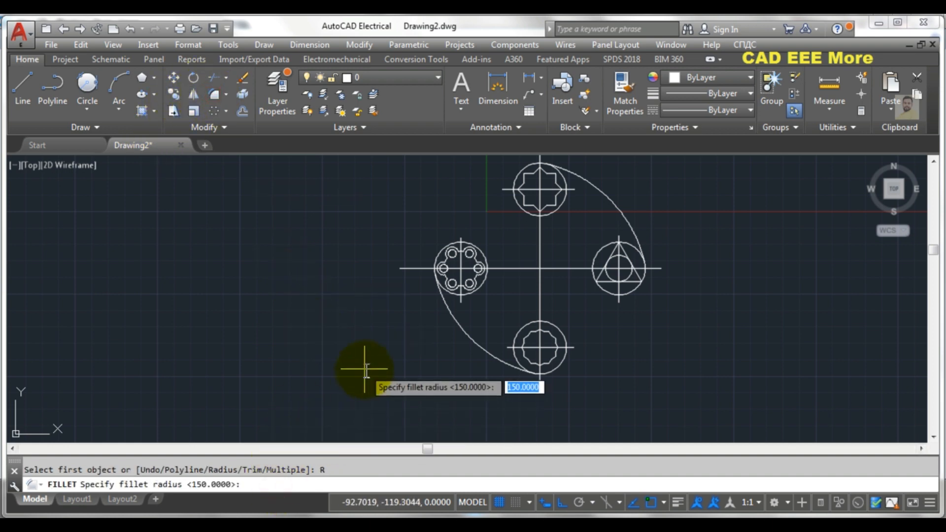
key(Return)
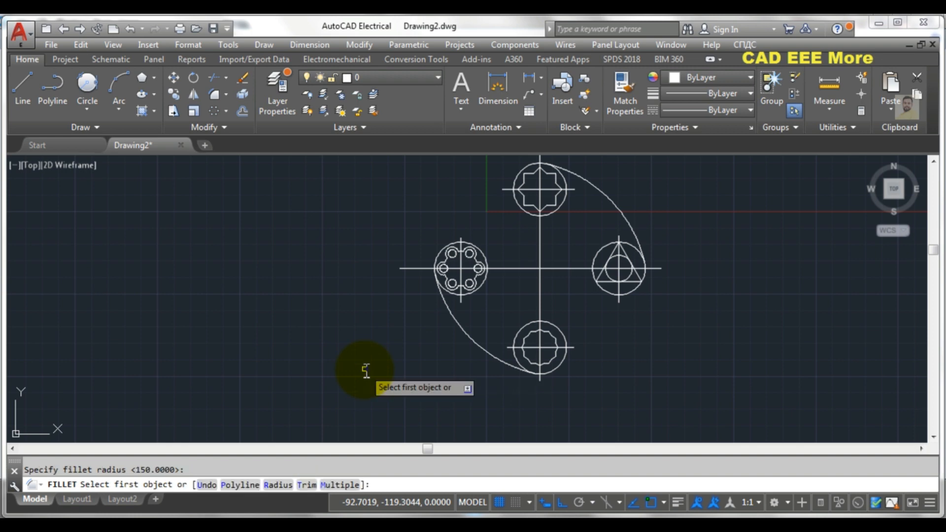
scroll(412, 306, up, 2)
middle_drag(486, 249, 369, 391)
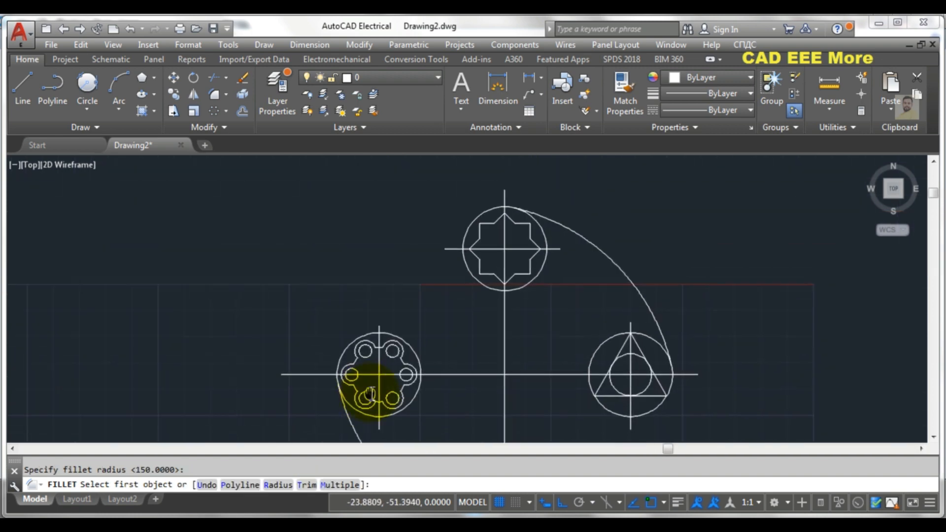
click(352, 359)
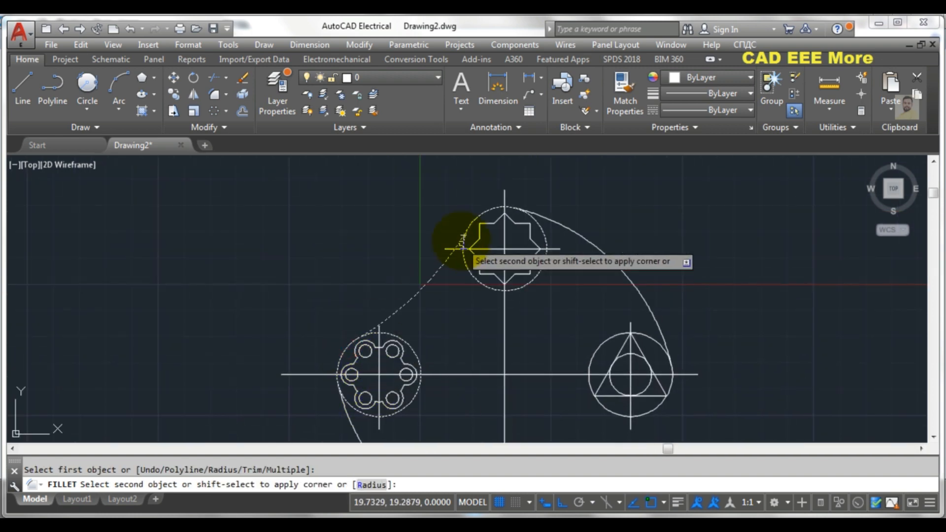
click(465, 238)
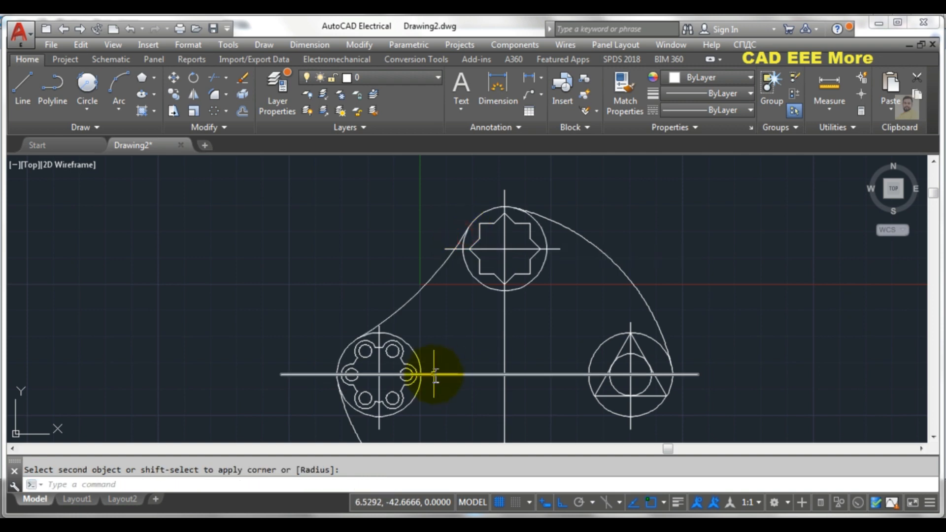
Step: Using Fillet in Multiple mode, join the lower-right sides of the left and top circles with a radius 150 arc
key(Return)
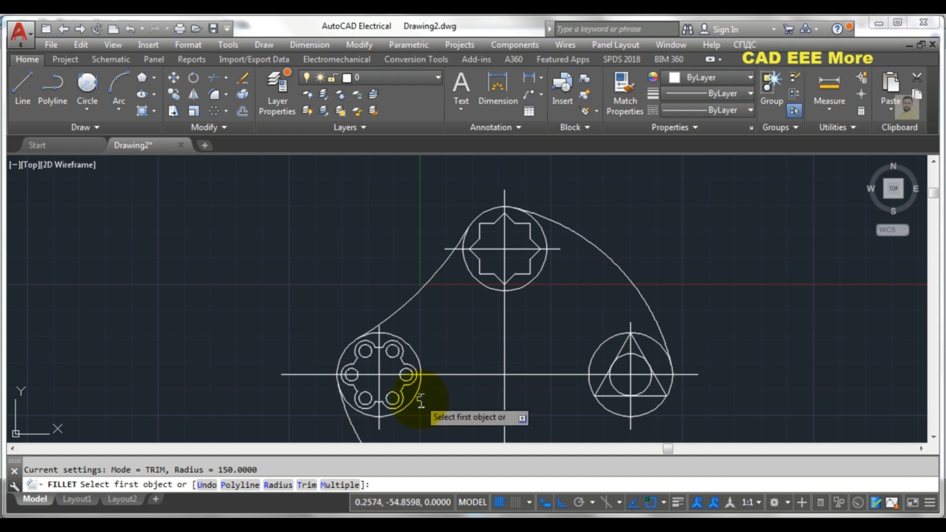
click(346, 484)
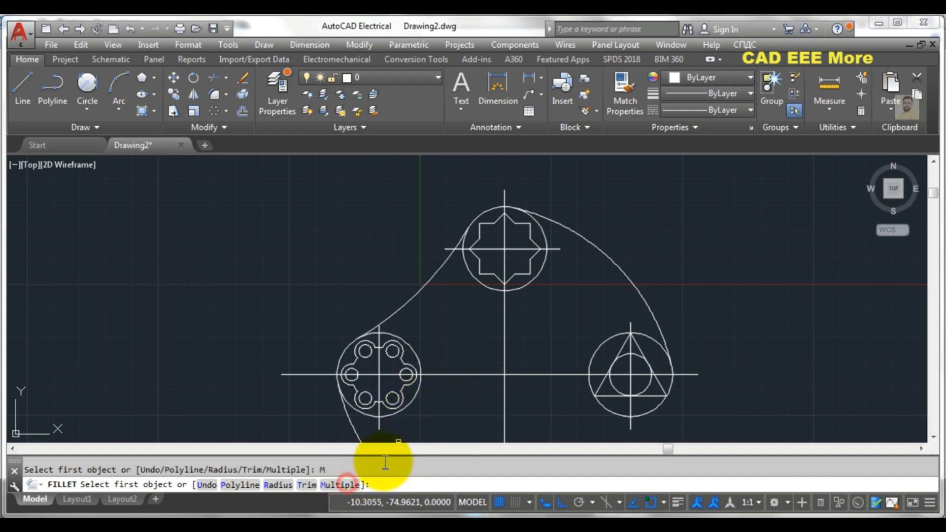
click(407, 407)
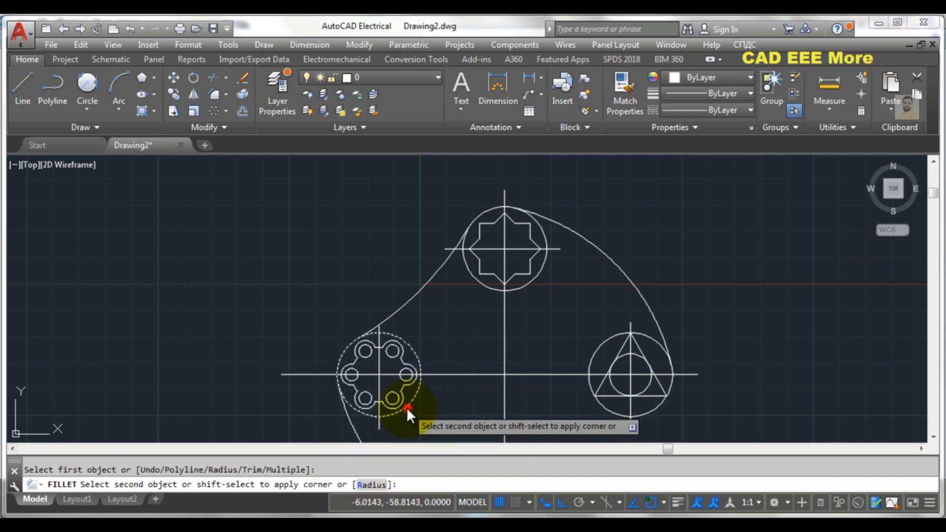
click(523, 287)
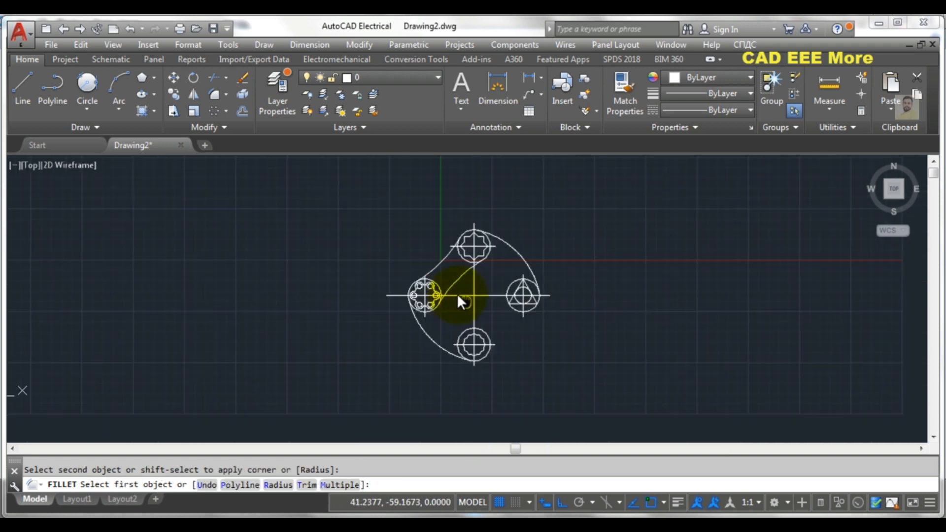
Step: Fillet the upper-left sides of the bottom and right circles with radius 150
scroll(452, 309, up, 3)
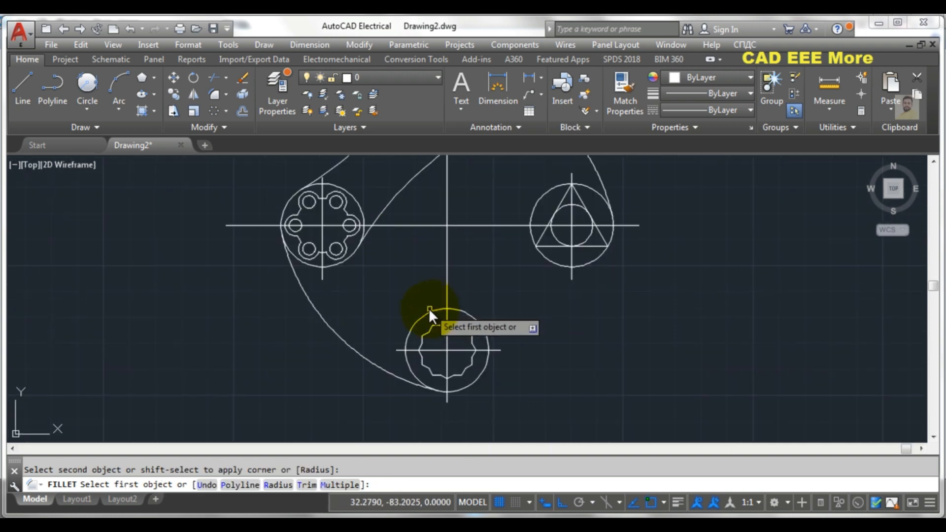
click(428, 311)
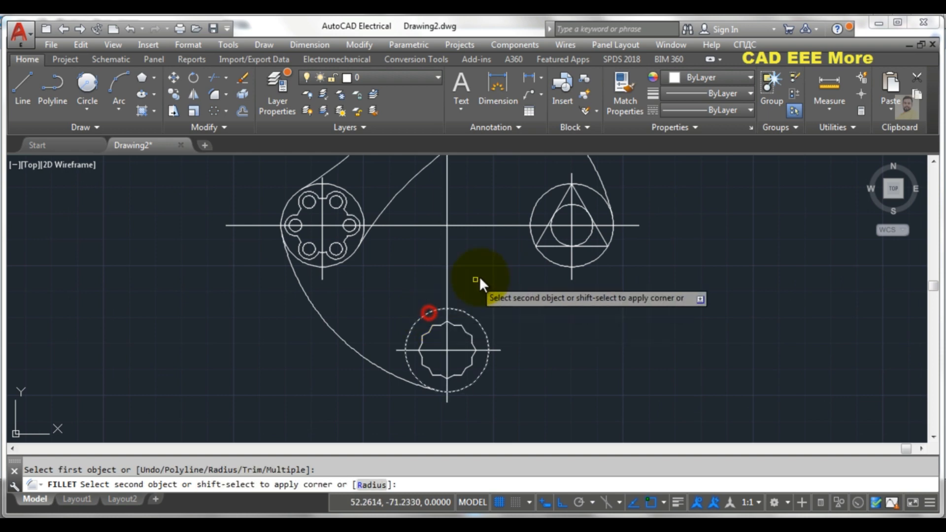
click(528, 236)
key(Return)
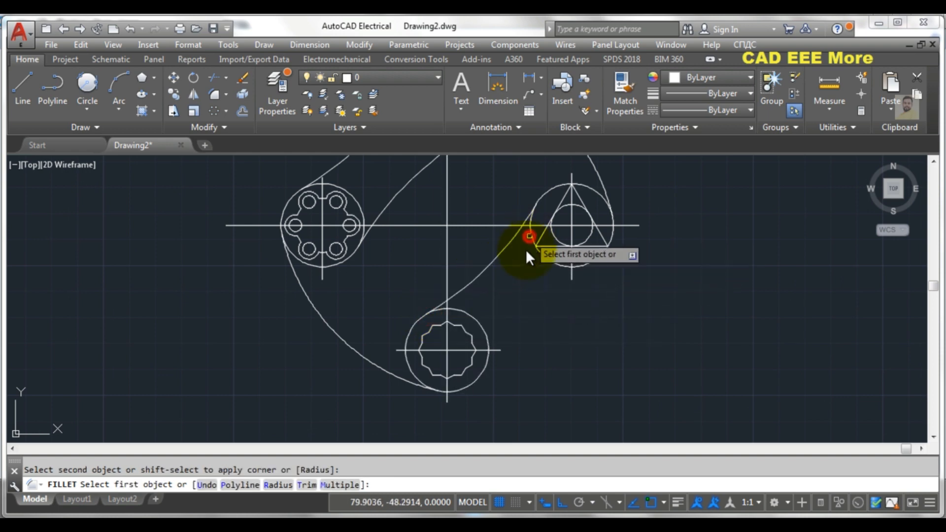
Step: Fillet the lower-right sides of the bottom and right circles with radius 150 and end the Fillet command
click(482, 373)
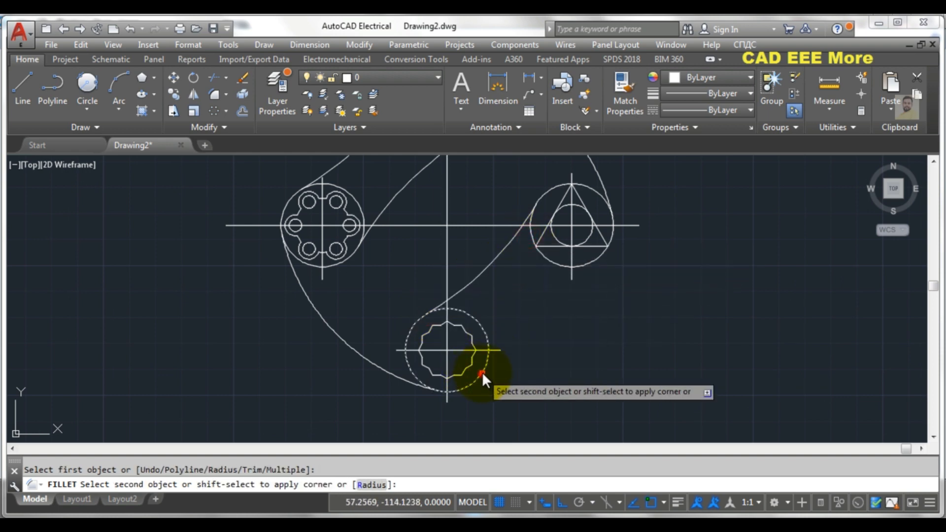
click(591, 260)
key(Return)
scroll(543, 319, down, 3)
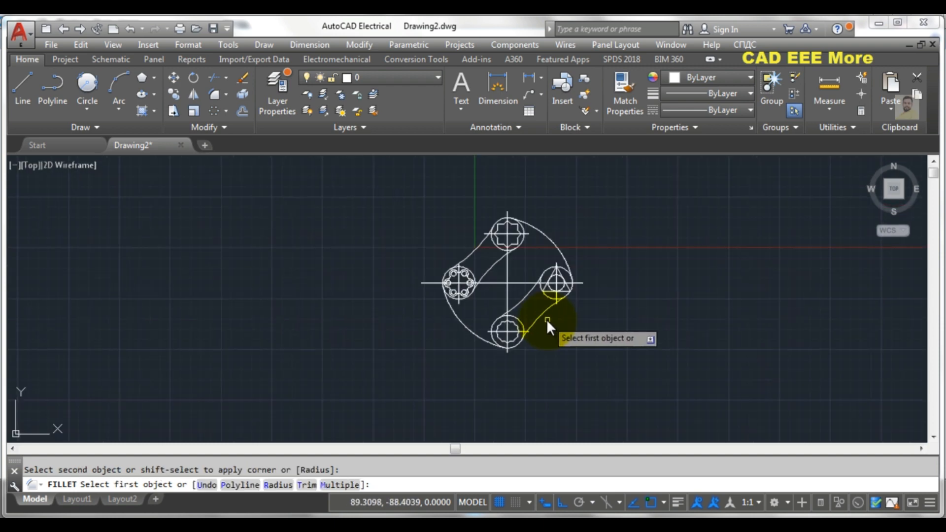
scroll(545, 214, up, 2)
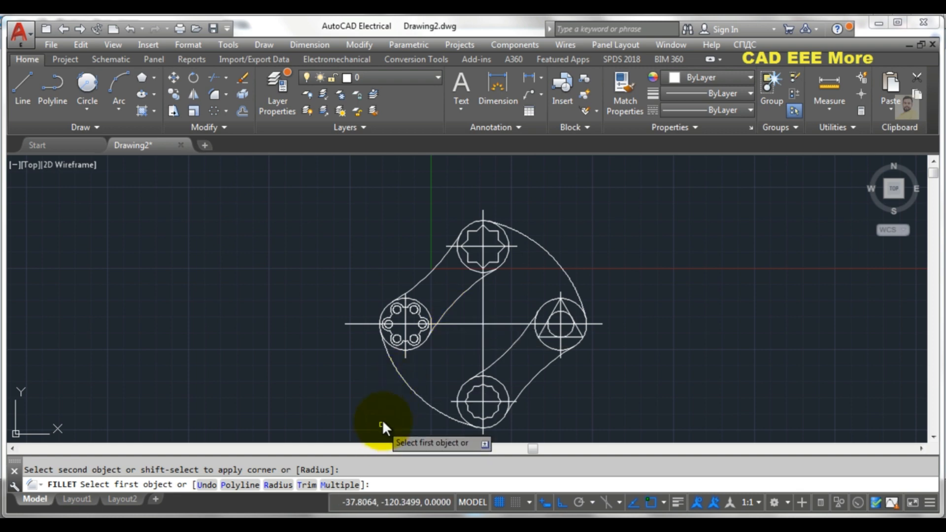
key(Escape)
Step: Examine the central double ellipse and its dimensions in the class 19 reference image in Windows Photo Viewer, and return to AutoCAD
mouse_move(339, 496)
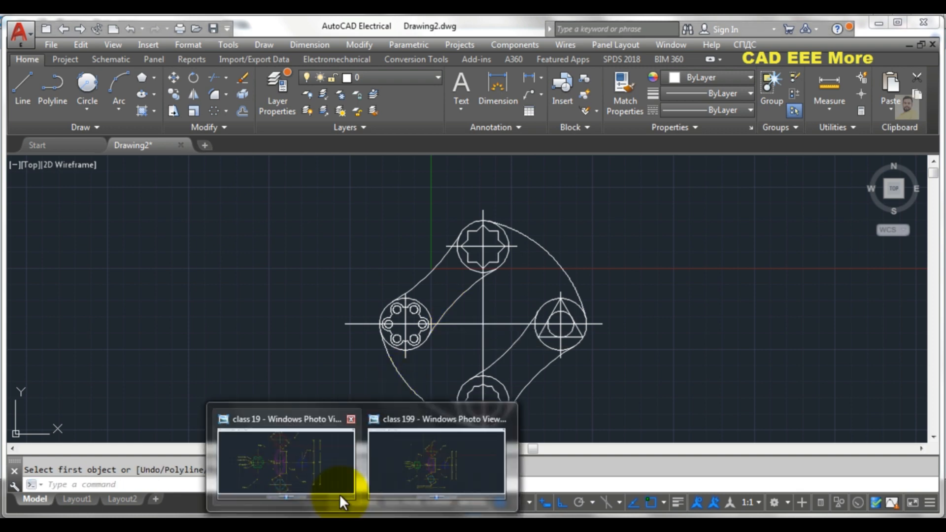
click(321, 471)
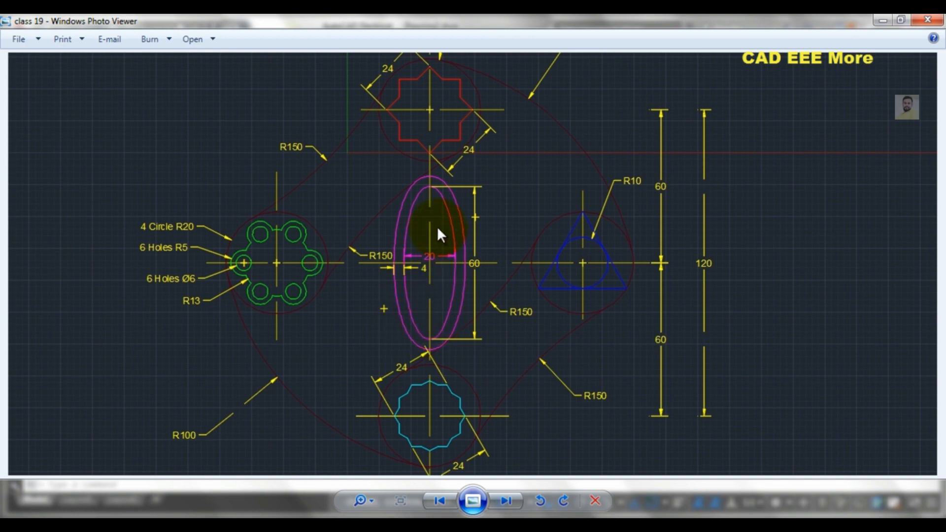
scroll(435, 232, up, 2)
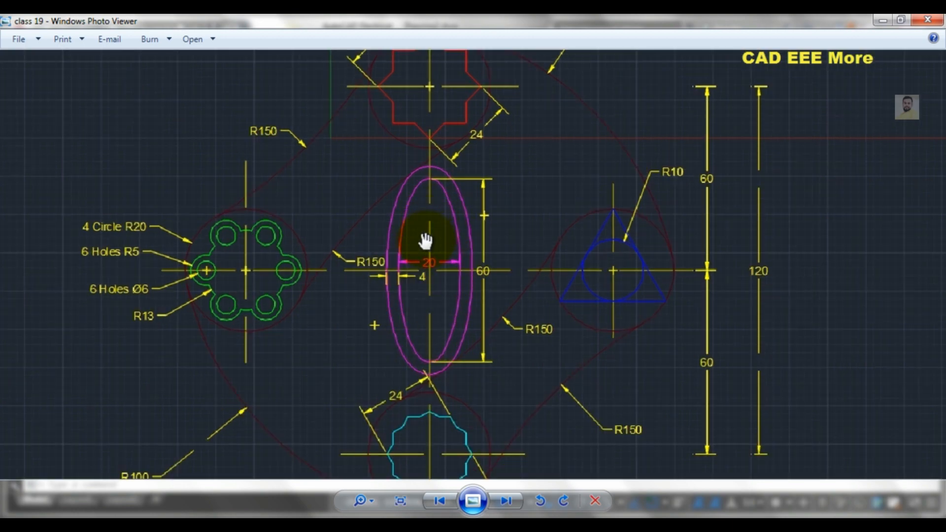
scroll(423, 240, up, 1)
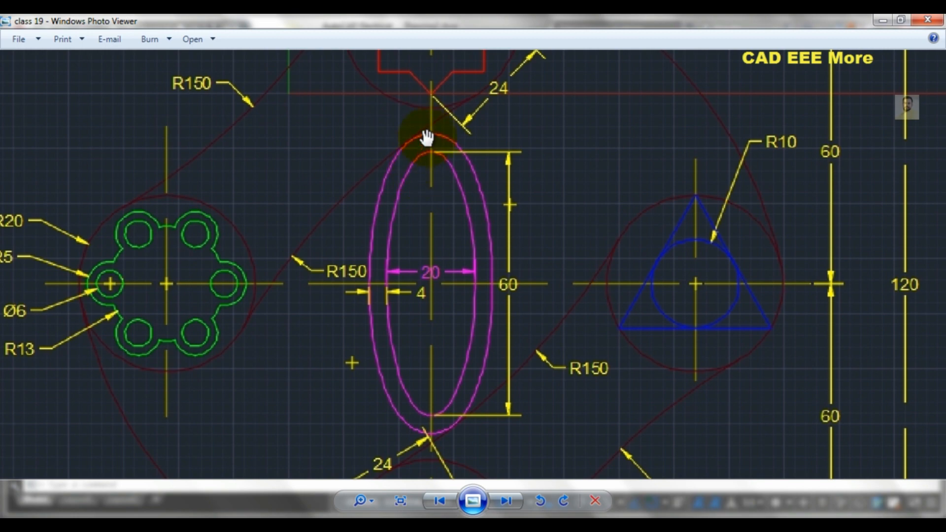
scroll(452, 268, down, 1)
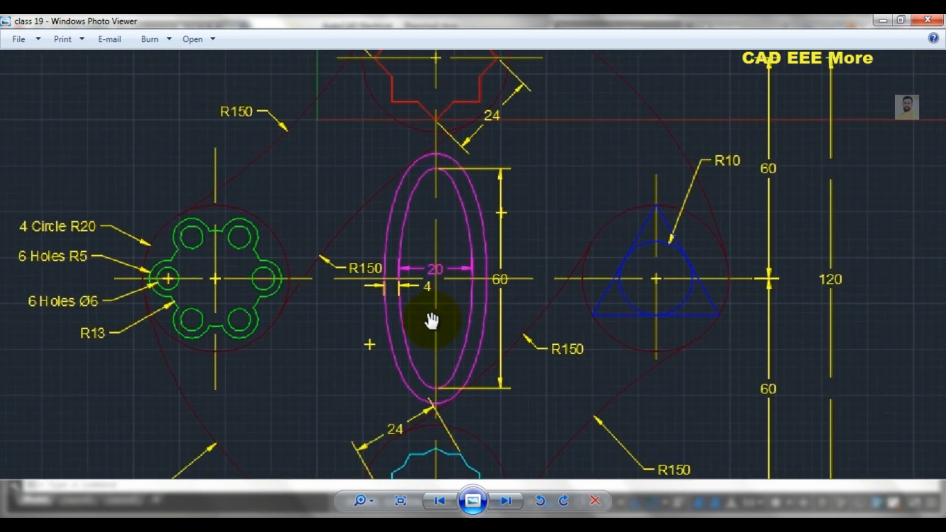
key(alt+Tab)
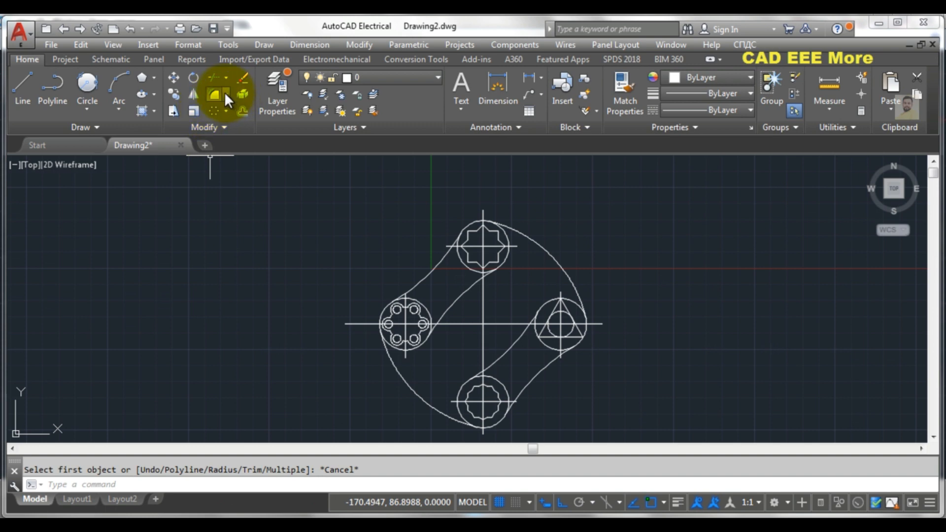
Step: Draw an ellipse centred on the centreline crossing with a vertical half-axis of 30 and a horizontal half-axis of 10, checking the class 199 image
click(153, 93)
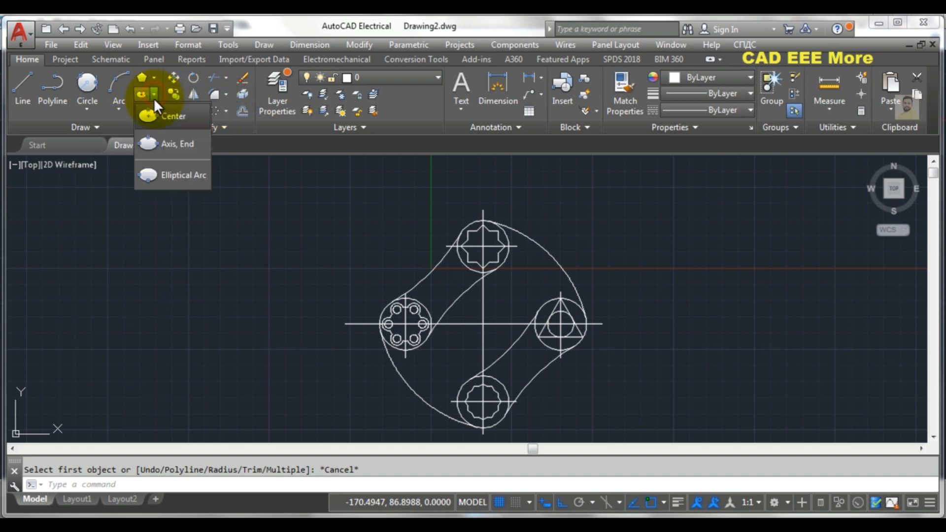
click(163, 117)
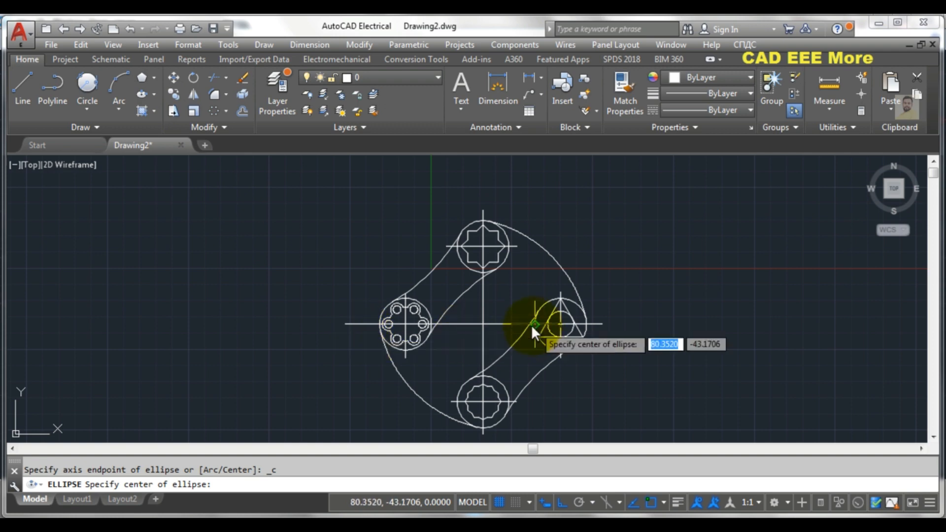
scroll(527, 325, up, 4)
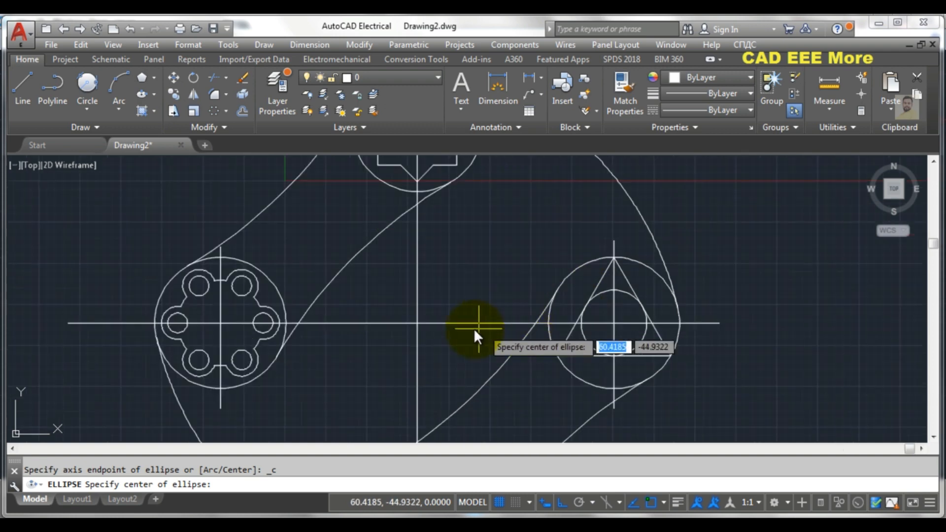
click(416, 323)
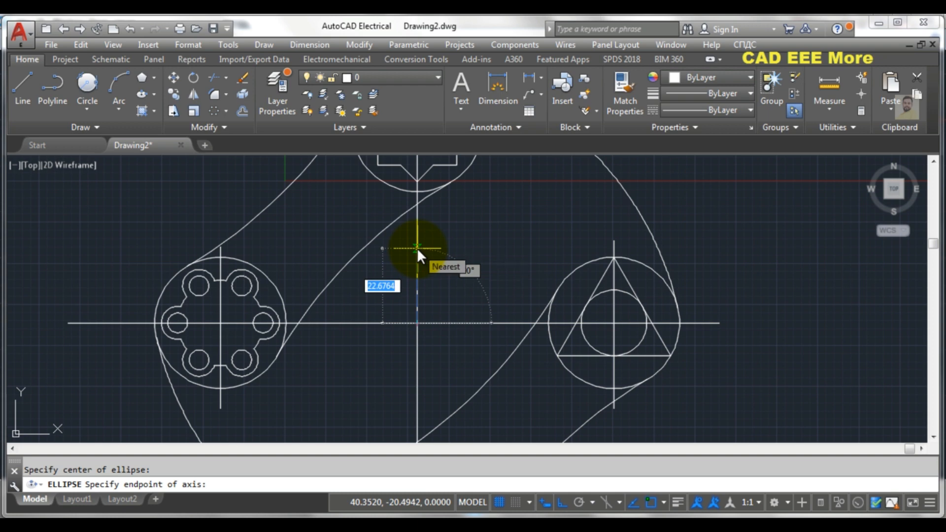
text(30)
key(Return)
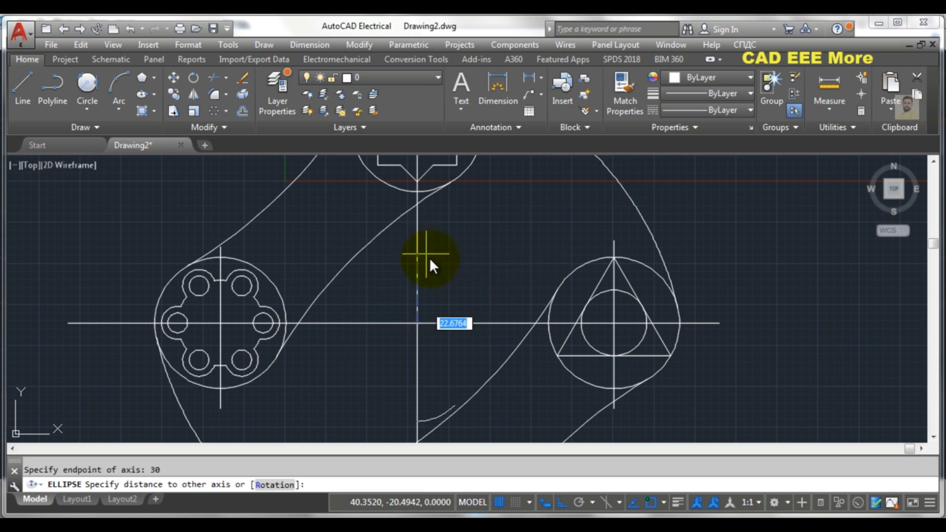
mouse_move(388, 489)
click(398, 466)
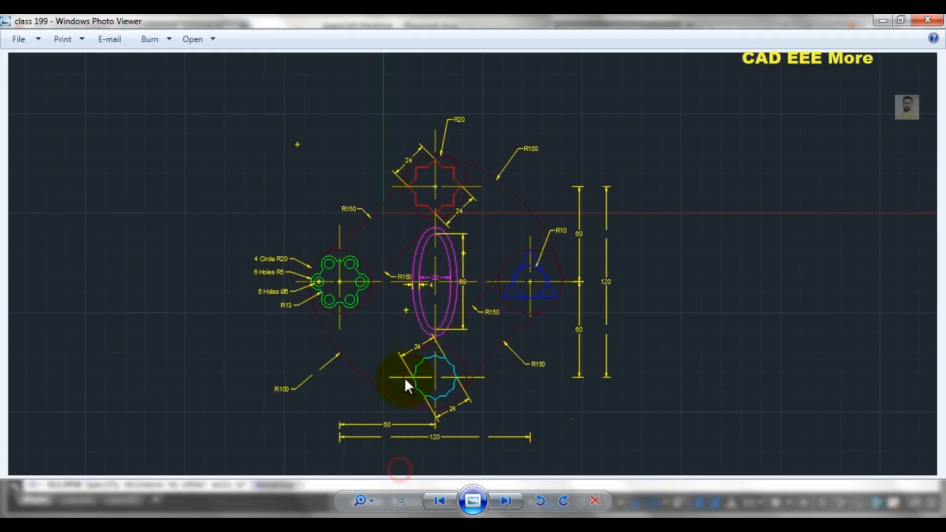
scroll(423, 306, up, 5)
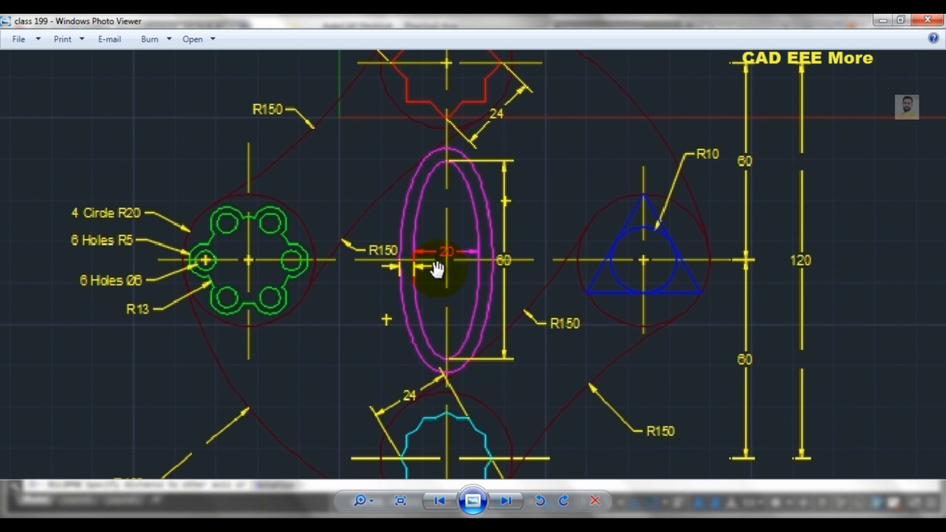
click(275, 527)
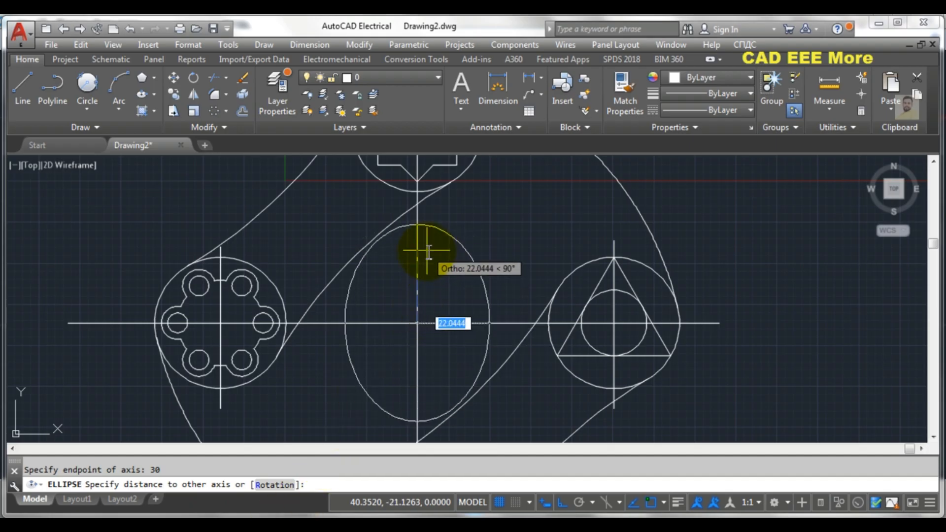
text(10)
key(Return)
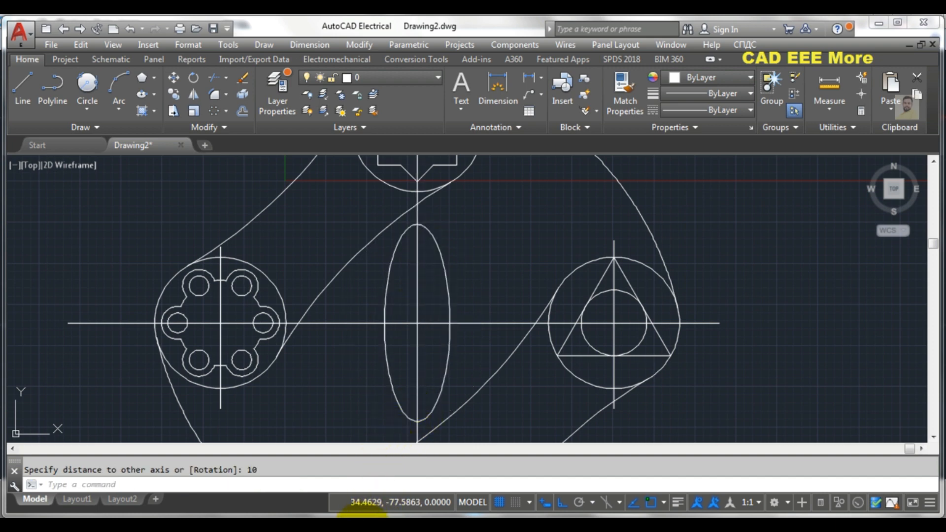
Step: Offset the central ellipse outward by 4, checking the gap between the two ellipses in the class 19 image in Windows Photo Viewer
click(312, 469)
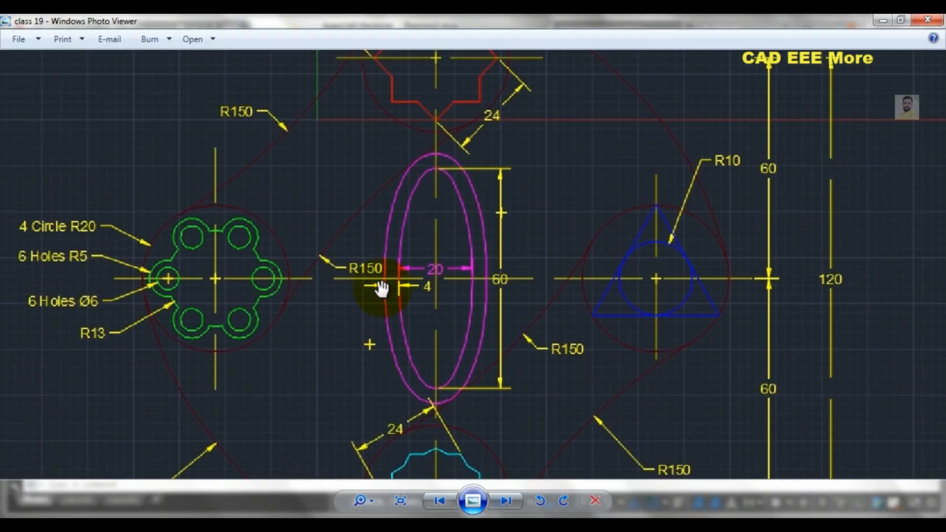
scroll(376, 285, up, 4)
scroll(376, 284, up, 1)
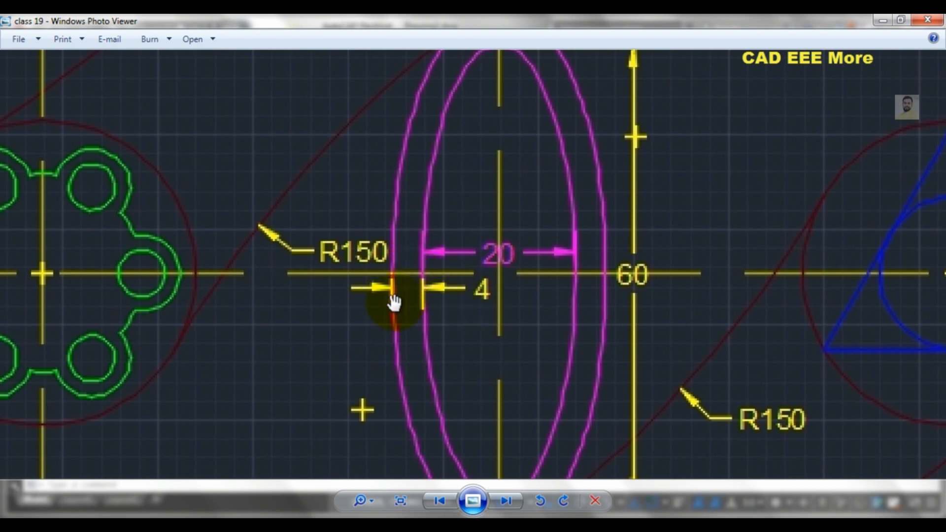
scroll(415, 302, down, 1)
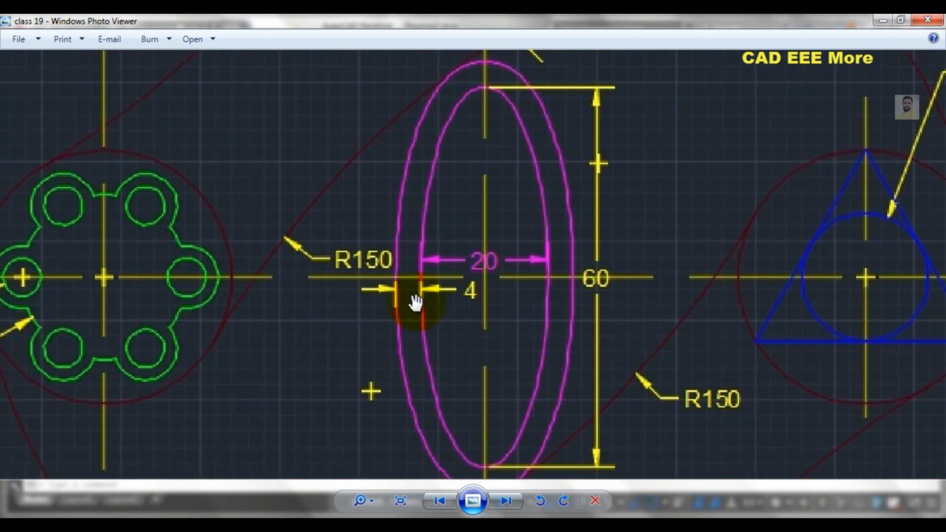
scroll(416, 302, down, 2)
scroll(430, 335, down, 1)
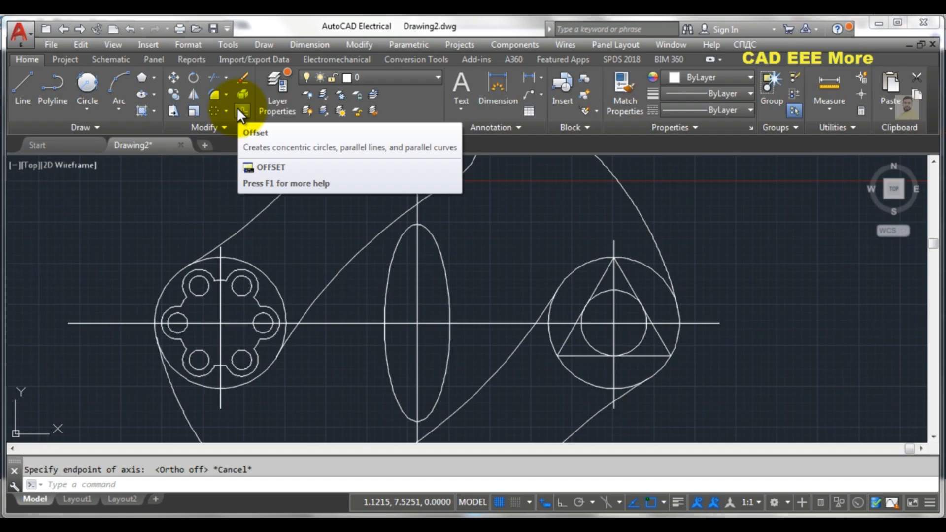
click(238, 111)
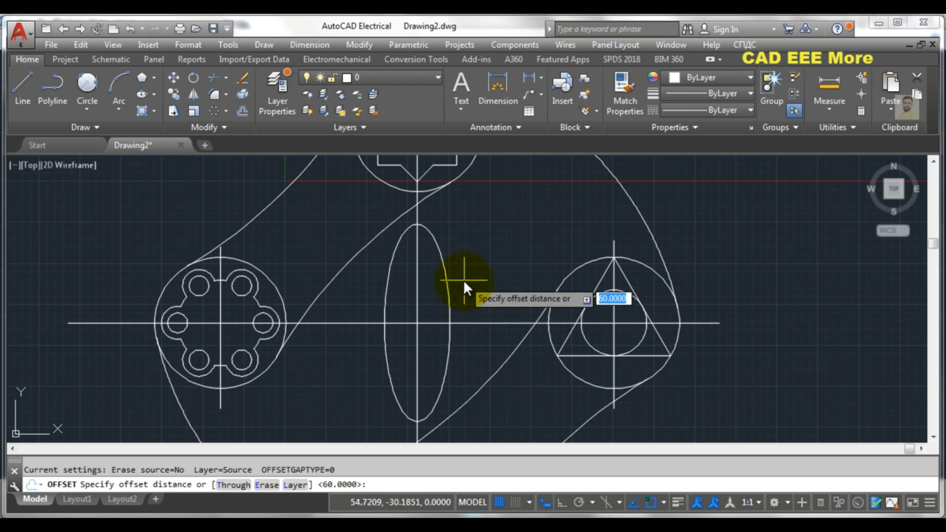
text(4)
key(Return)
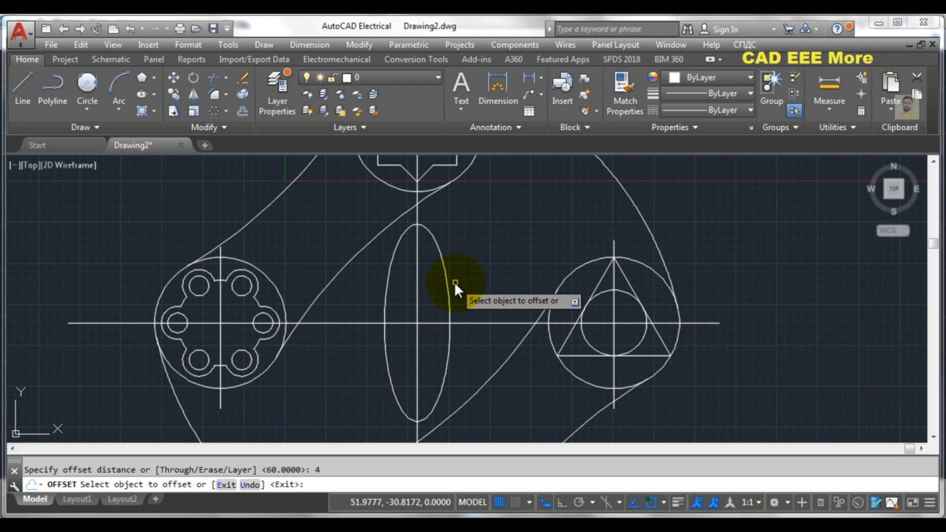
click(448, 284)
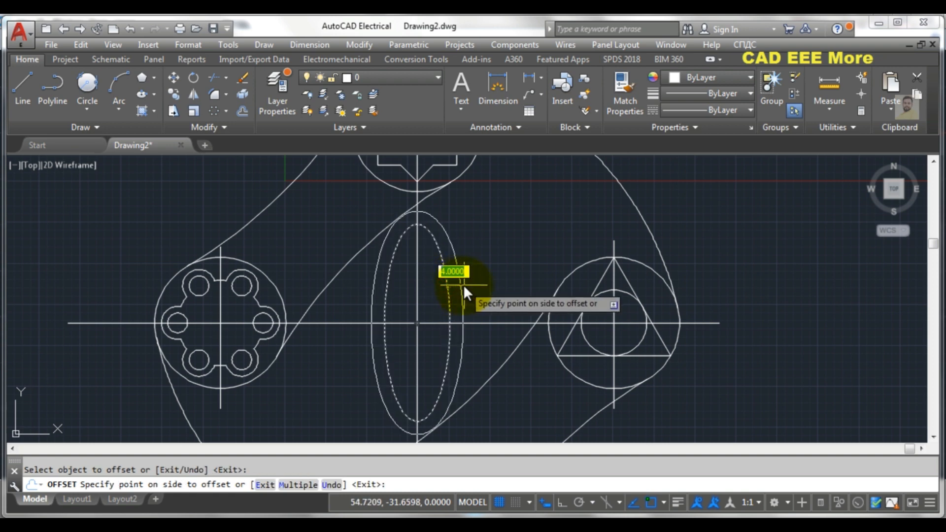
click(492, 285)
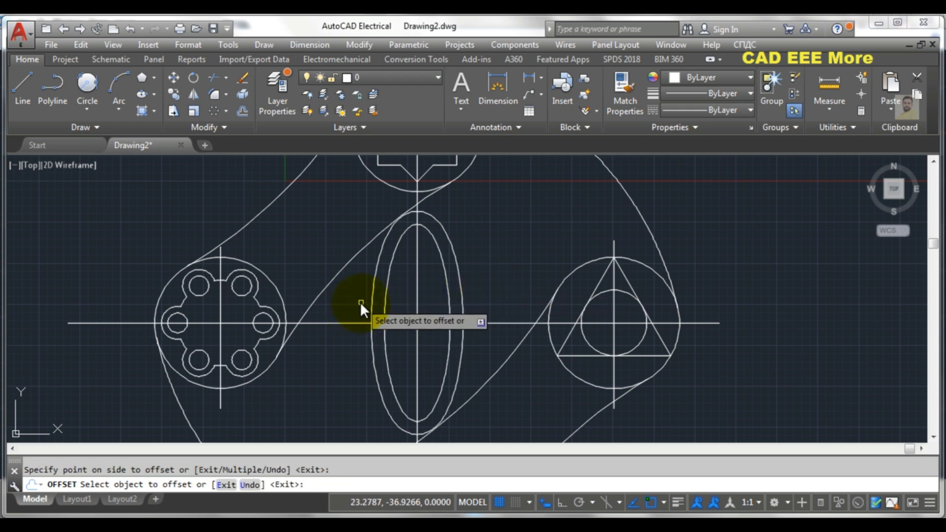
key(Escape)
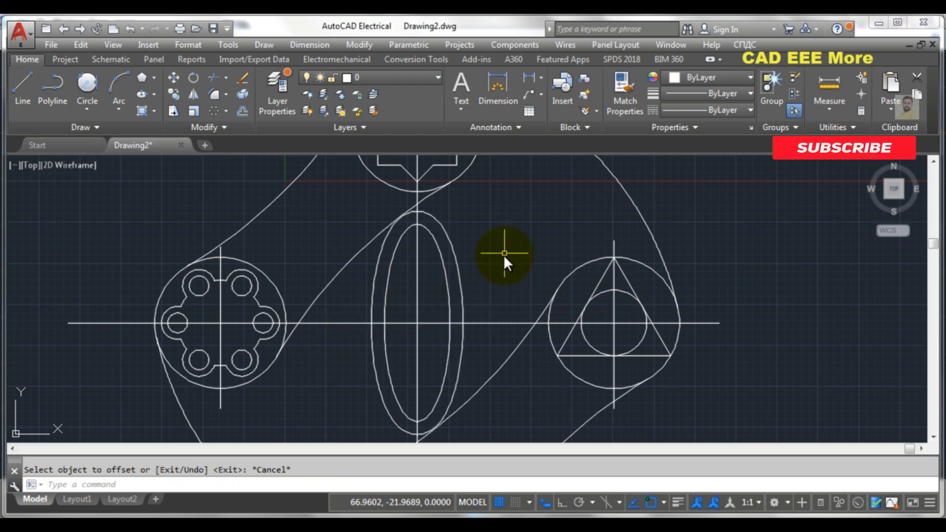
Step: Compare the double ellipse and overall outline with the class 19 image in Windows Photo Viewer, returning to AutoCAD to inspect the drawing
click(323, 486)
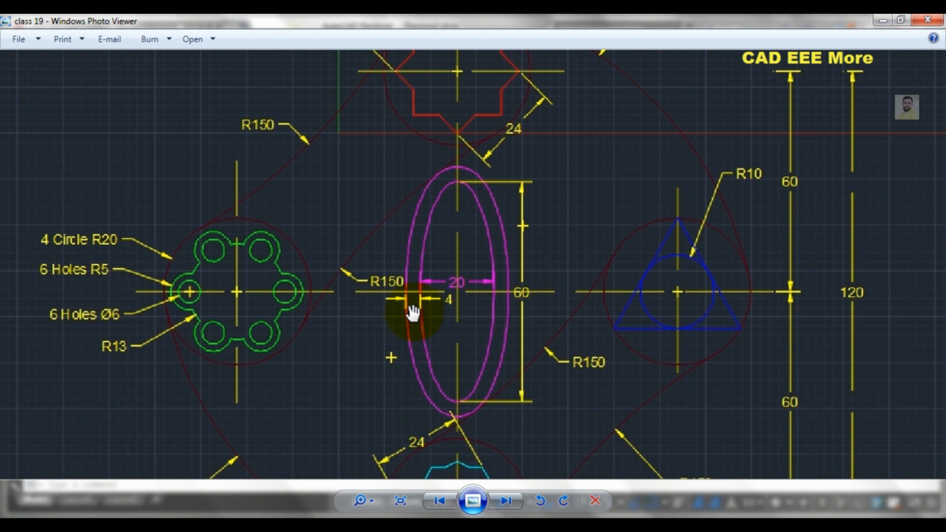
scroll(412, 307, down, 3)
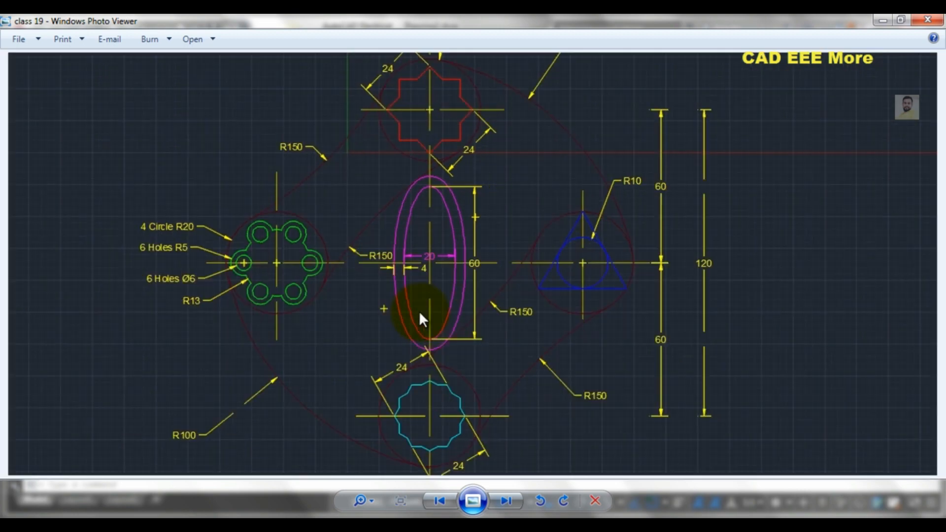
scroll(420, 313, up, 1)
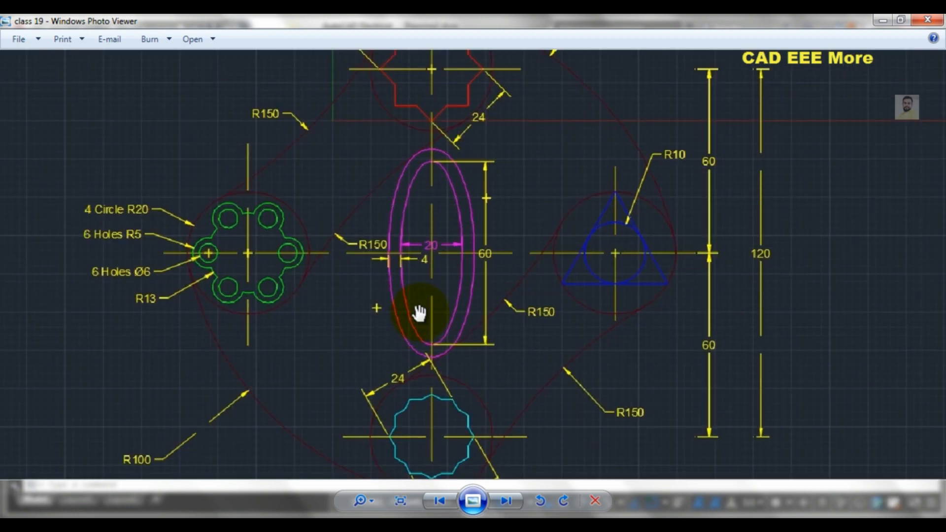
click(338, 505)
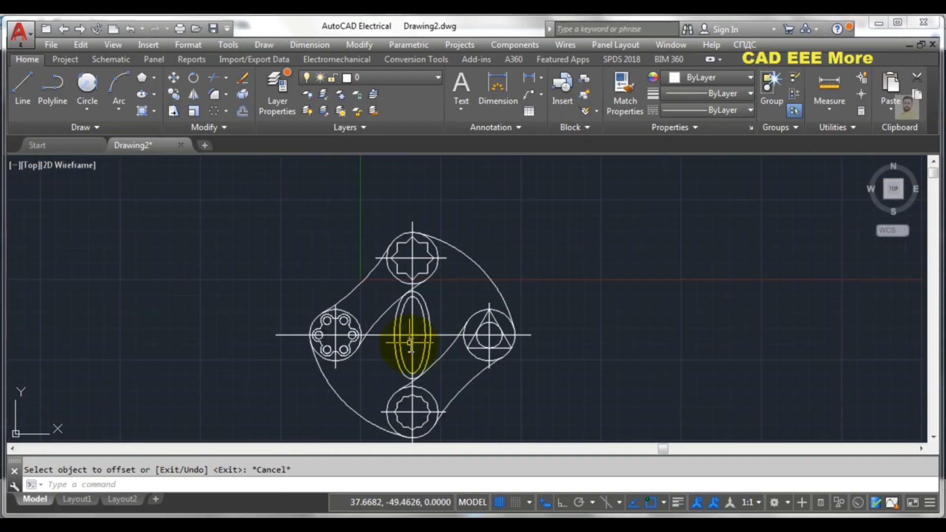
scroll(424, 312, up, 4)
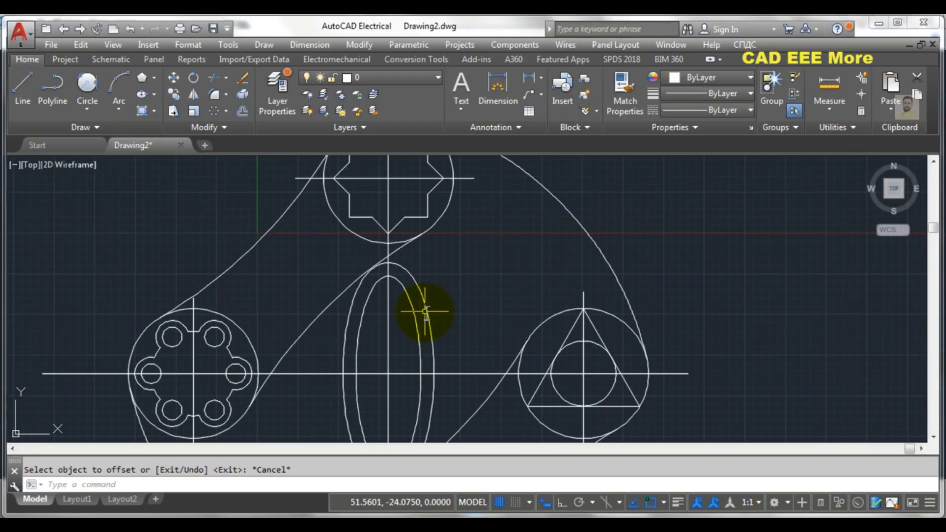
scroll(424, 311, down, 4)
scroll(423, 309, up, 2)
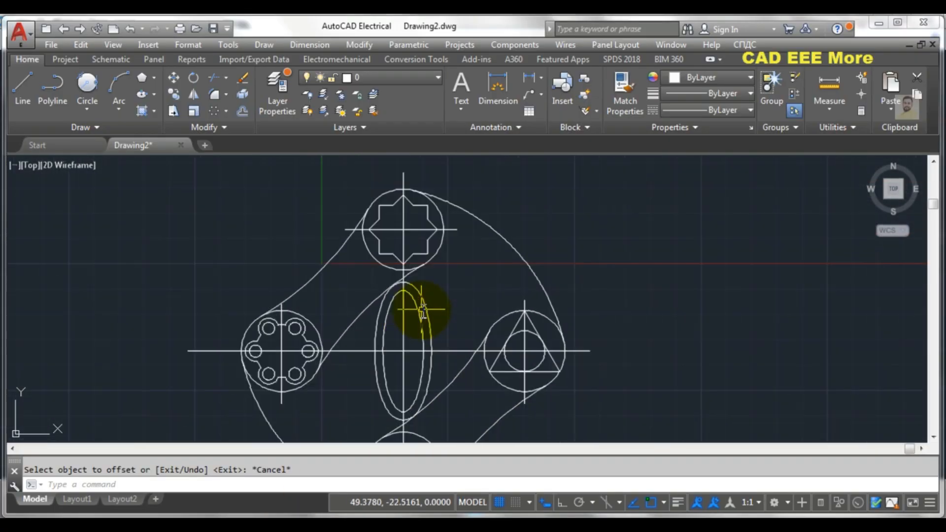
scroll(416, 308, down, 4)
scroll(402, 318, up, 6)
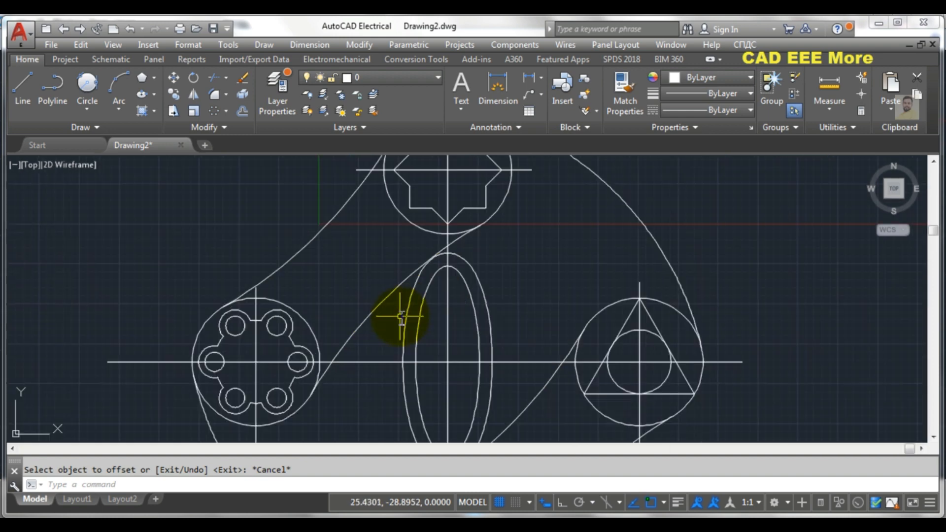
key(ctrl+s)
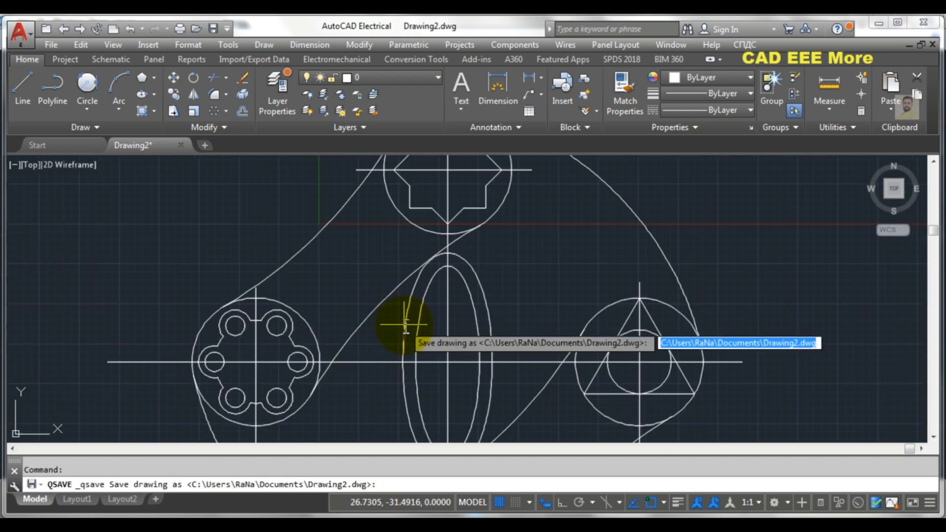
key(Escape)
scroll(363, 352, down, 2)
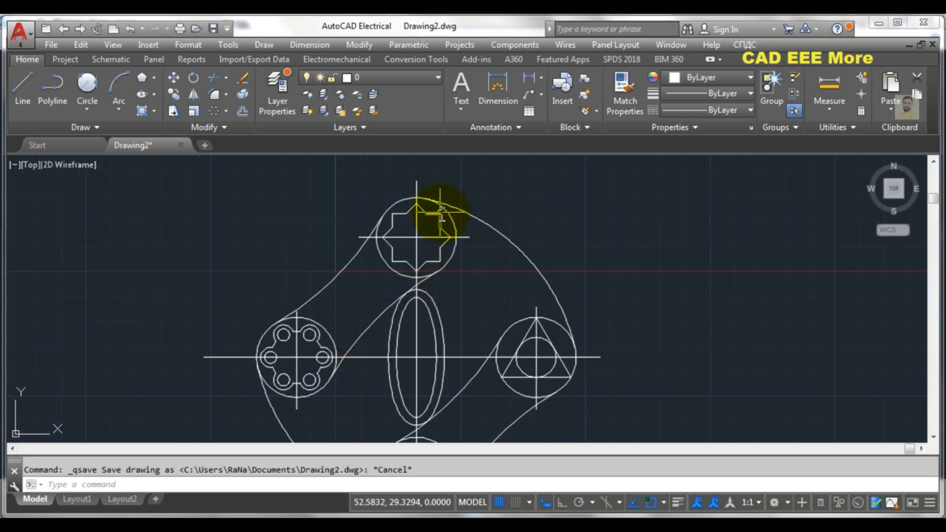
Step: Add an aligned dimension between the leftmost and topmost points of the star in the top circle, placed outside the circle
scroll(433, 211, up, 2)
mouse_move(430, 211)
middle_down()
mouse_move(450, 234)
mouse_move(481, 239)
middle_up()
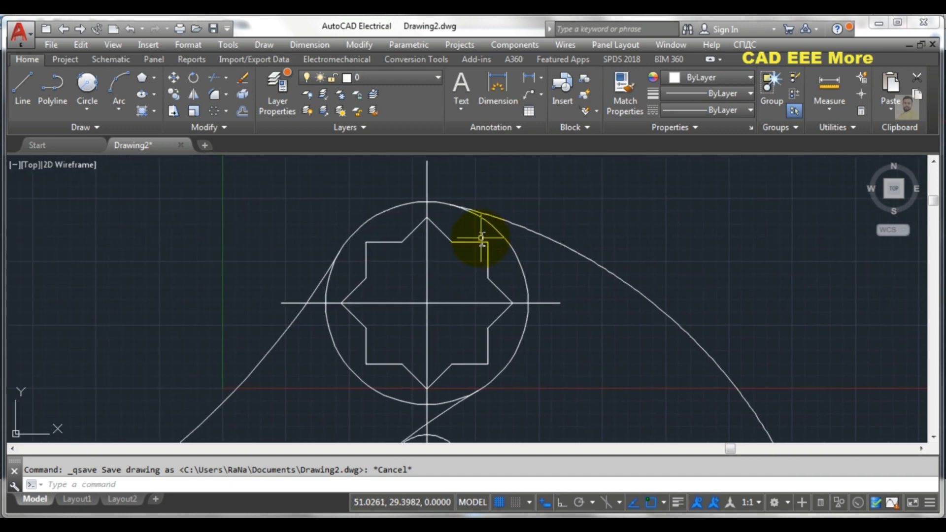
click(541, 79)
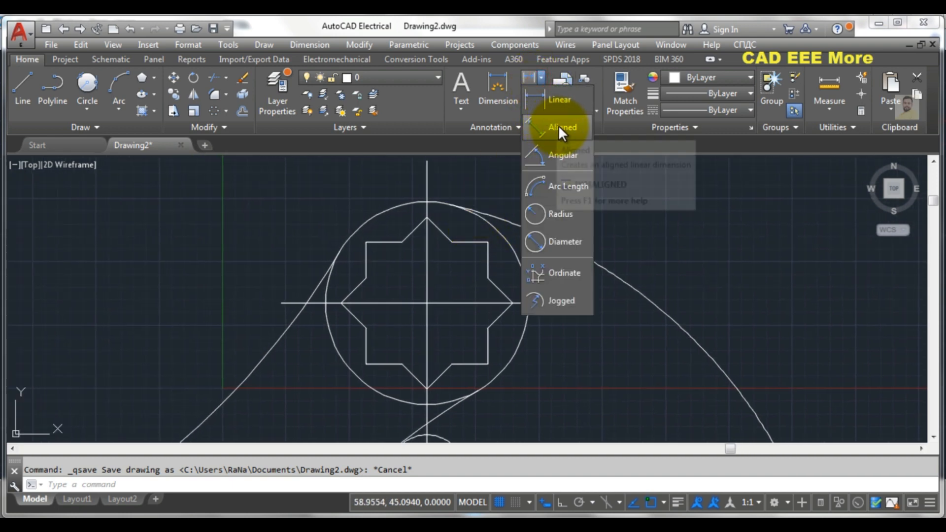
click(557, 126)
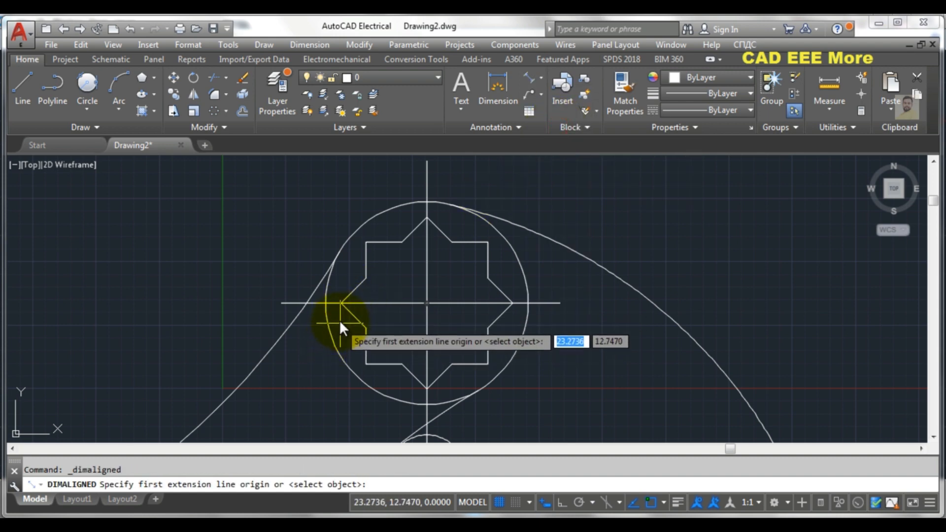
click(341, 303)
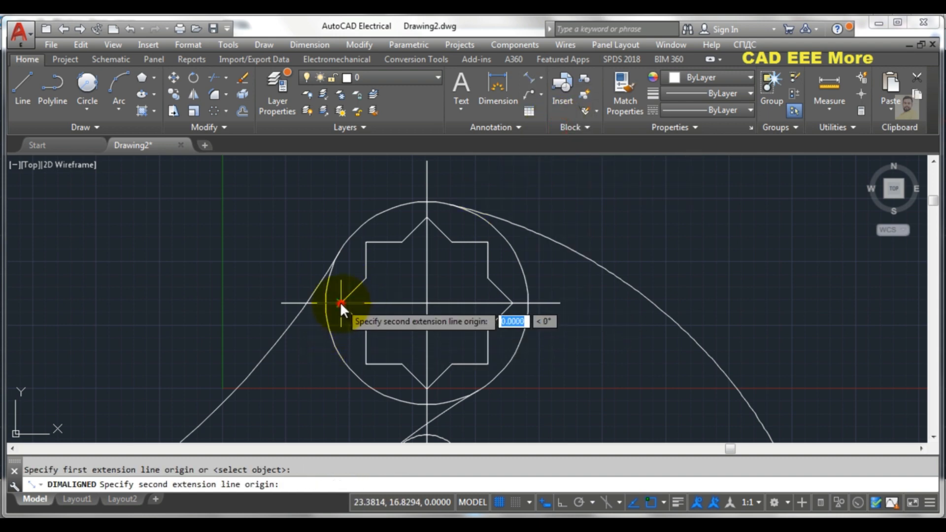
click(427, 217)
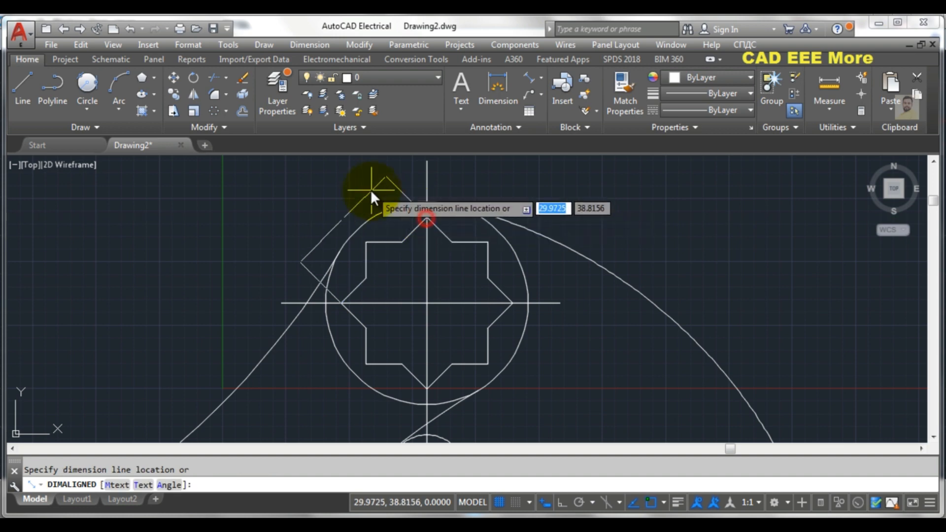
click(364, 187)
Step: Open the Standard dimension style for modification and set its linear dimension precision to 0
scroll(316, 207, up, 6)
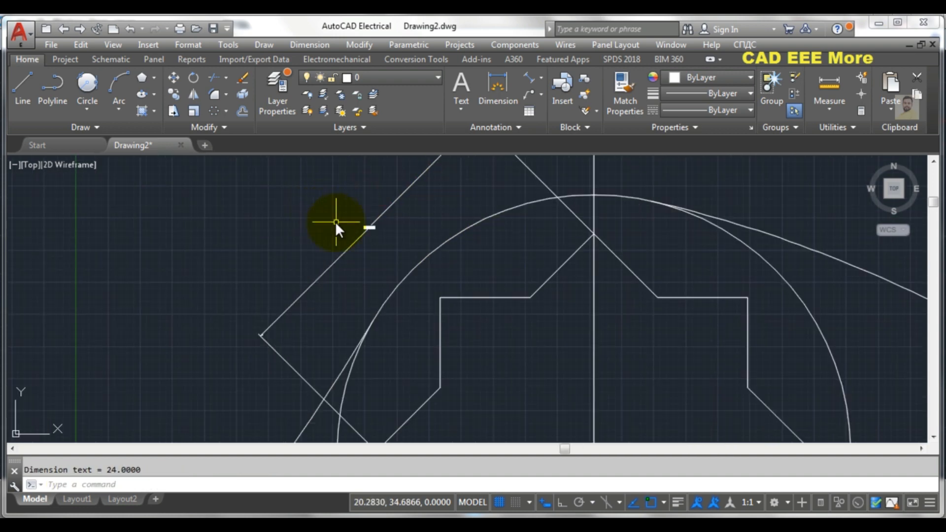
scroll(391, 227, down, 6)
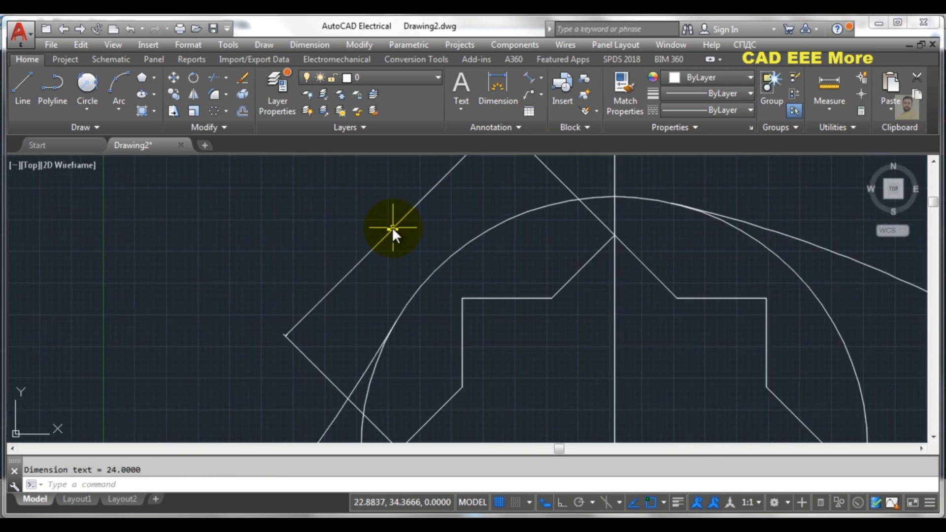
scroll(392, 227, up, 7)
scroll(392, 227, down, 4)
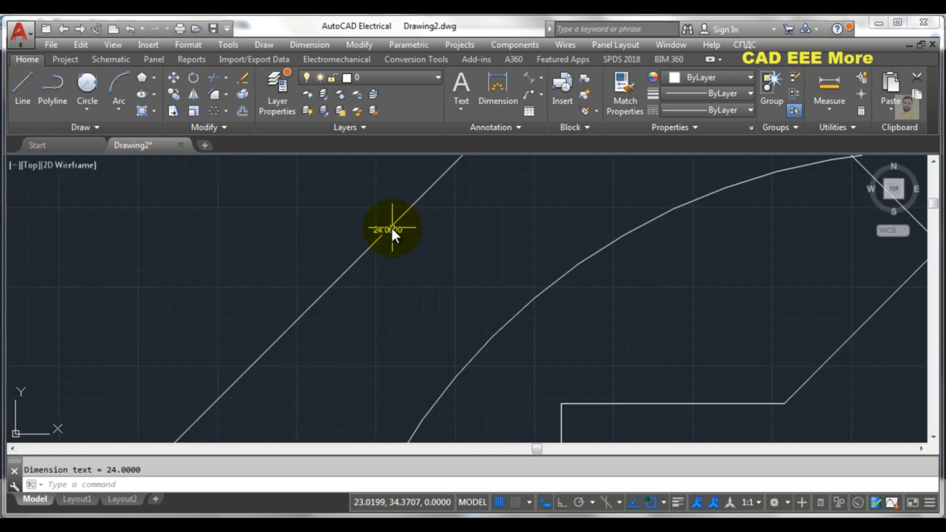
click(502, 126)
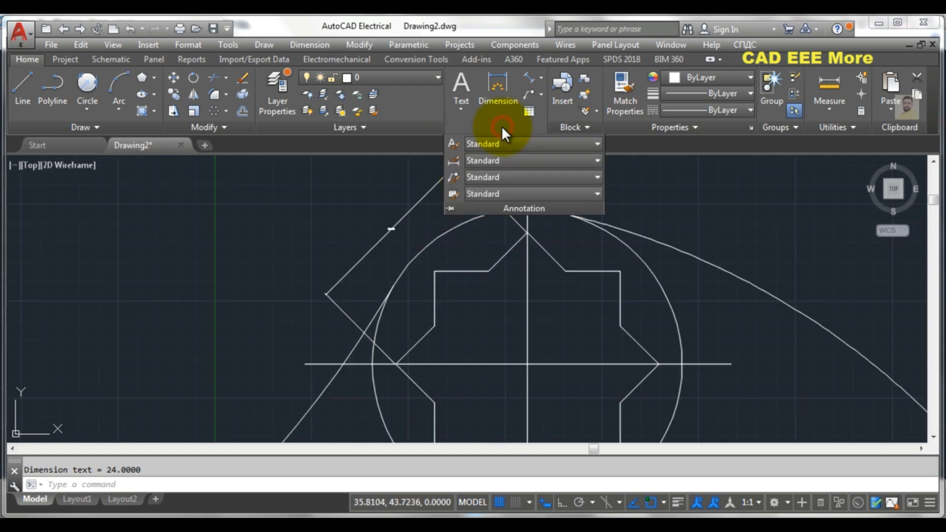
click(491, 160)
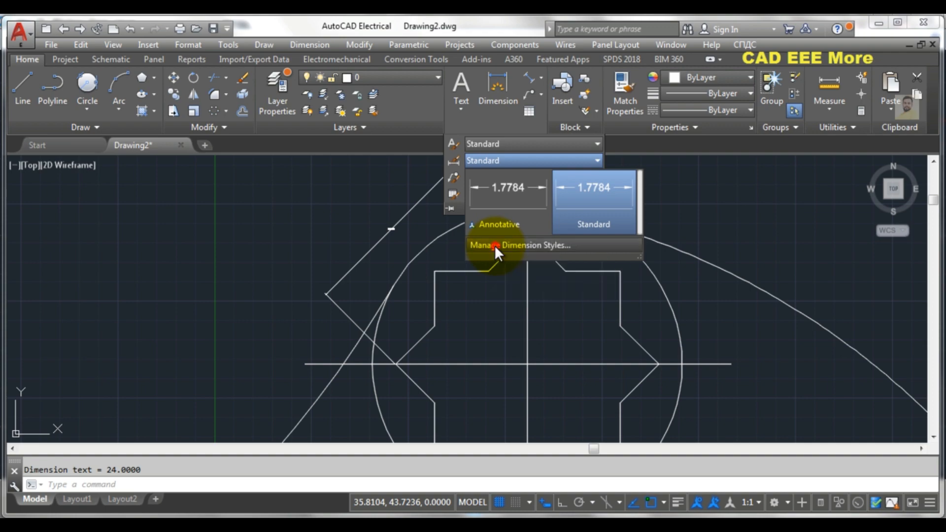
click(495, 245)
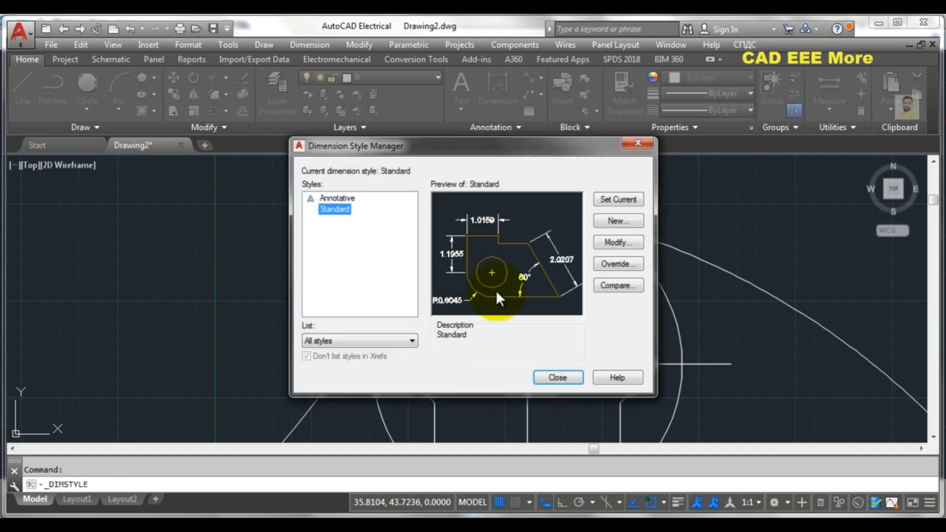
click(625, 243)
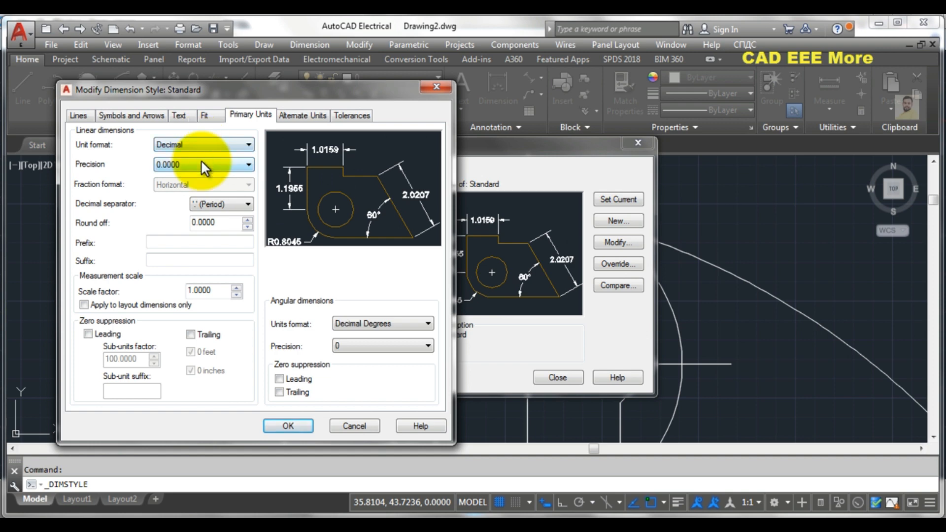
click(201, 161)
click(199, 177)
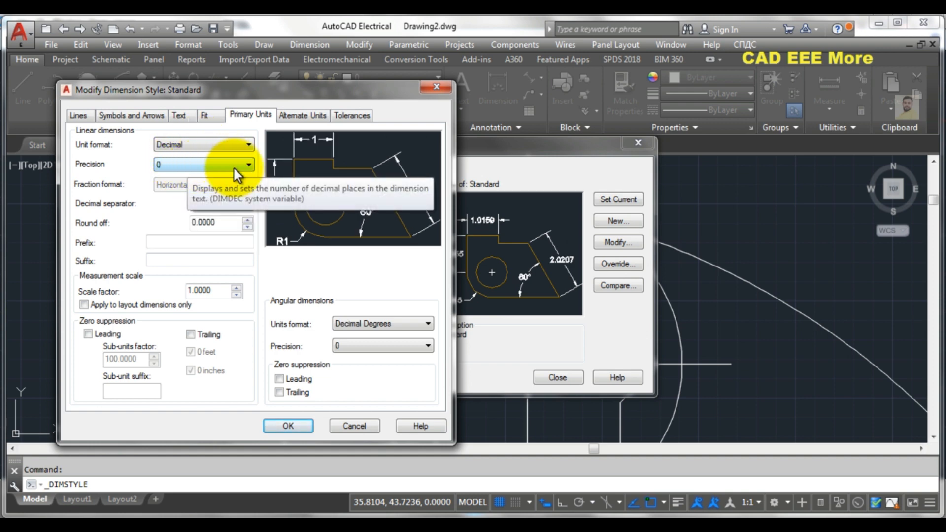
Step: Set the Standard dimension style's overall scale for dimension features to 15 and accept the style changes
click(210, 113)
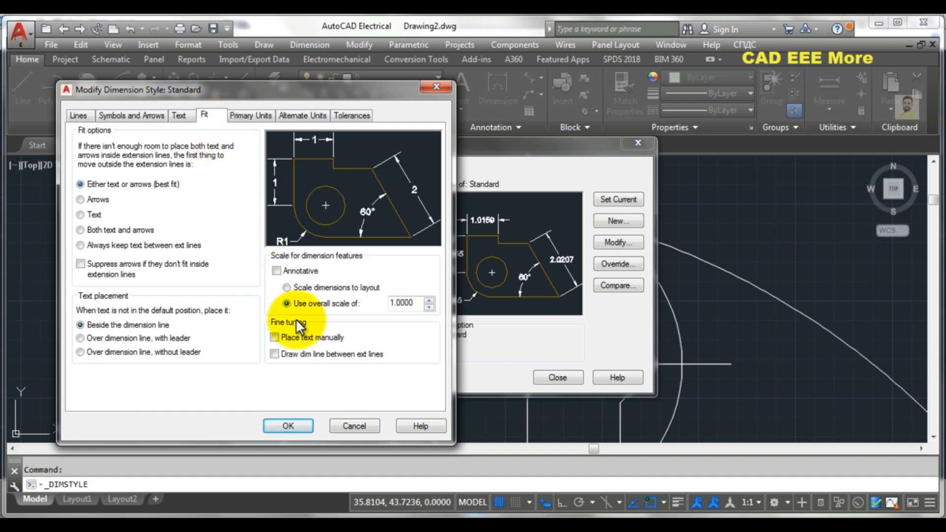
drag(414, 304, 378, 304)
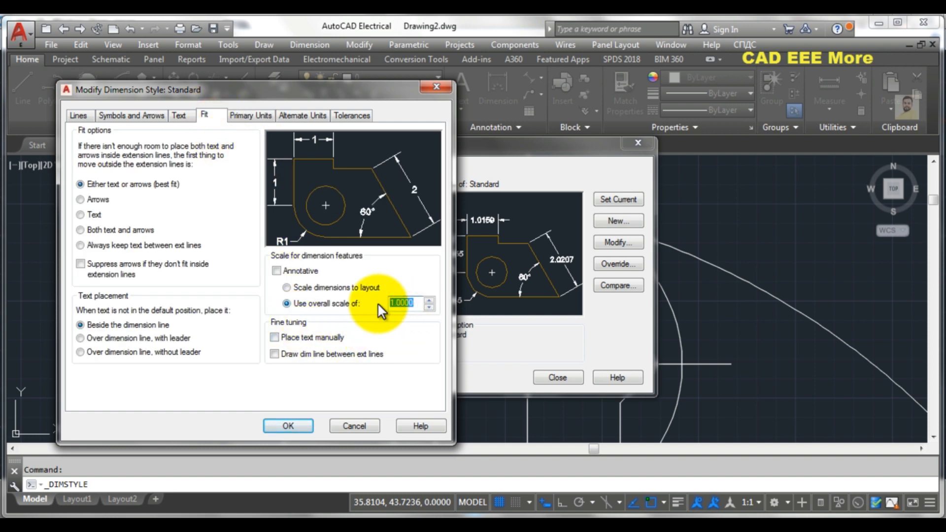
text(15)
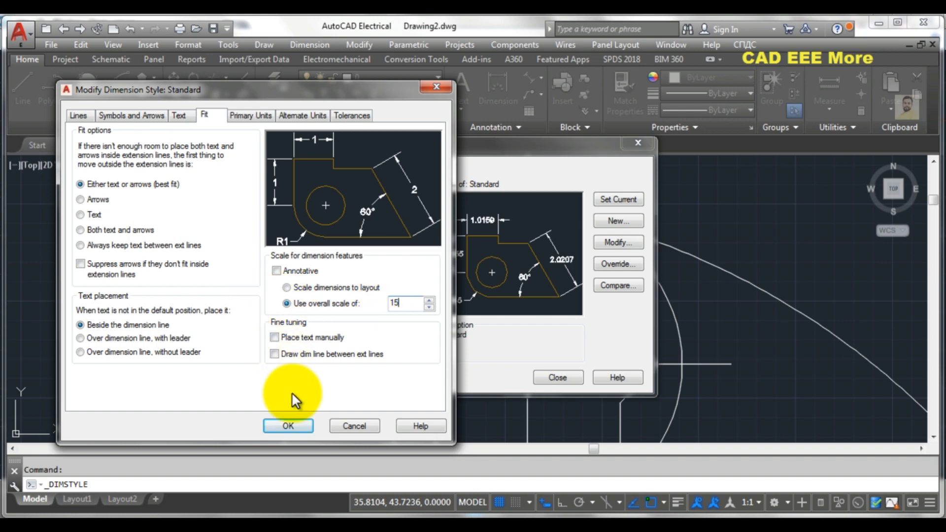
click(289, 424)
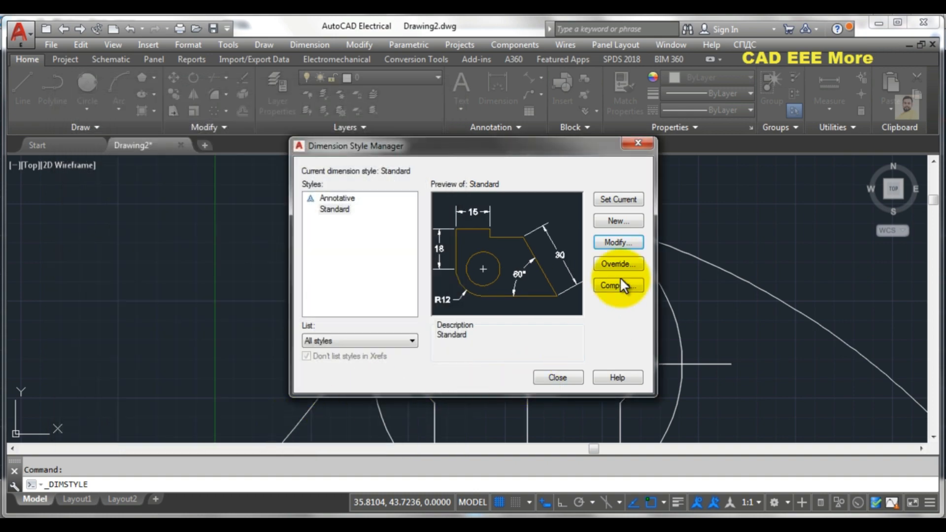
Step: Close the Dimension Style Manager and add an aligned dimension between the bottom and rightmost points of the top circle's star, placed outside the circle
click(557, 378)
scroll(396, 245, down, 5)
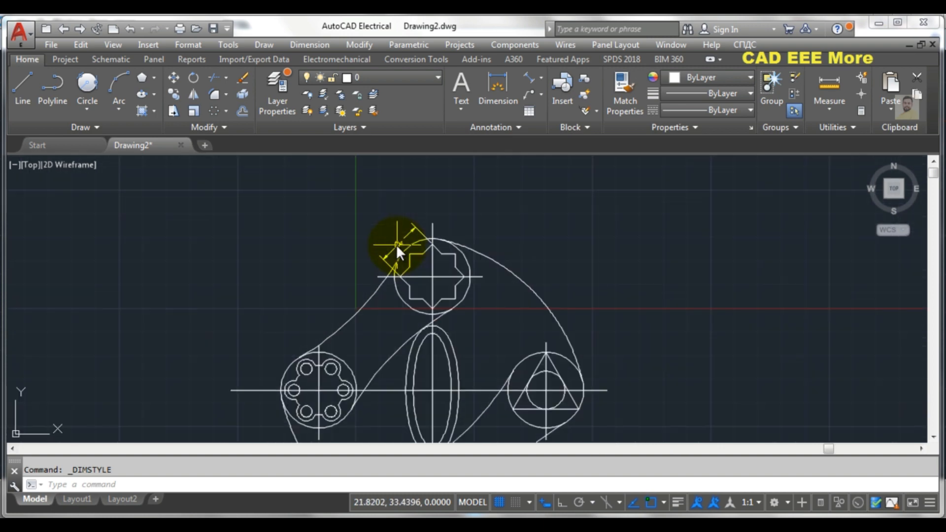
scroll(405, 252, up, 5)
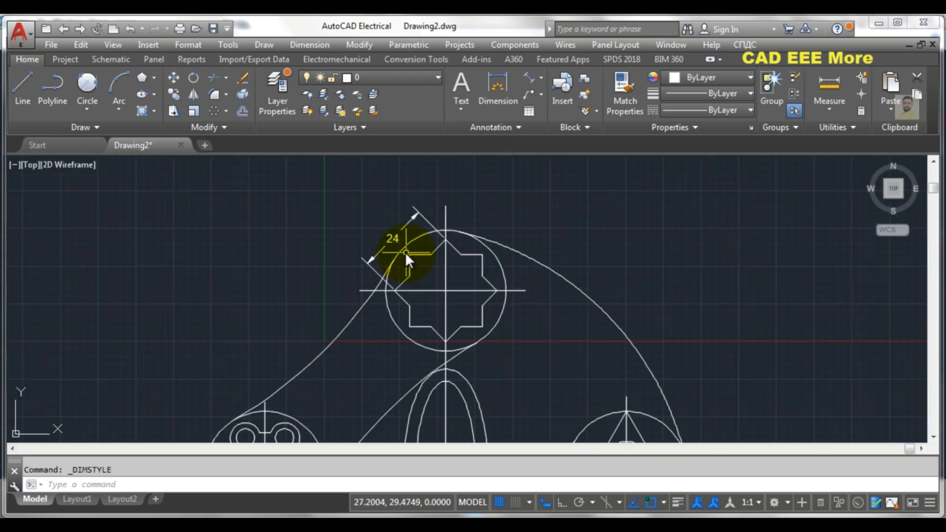
click(529, 80)
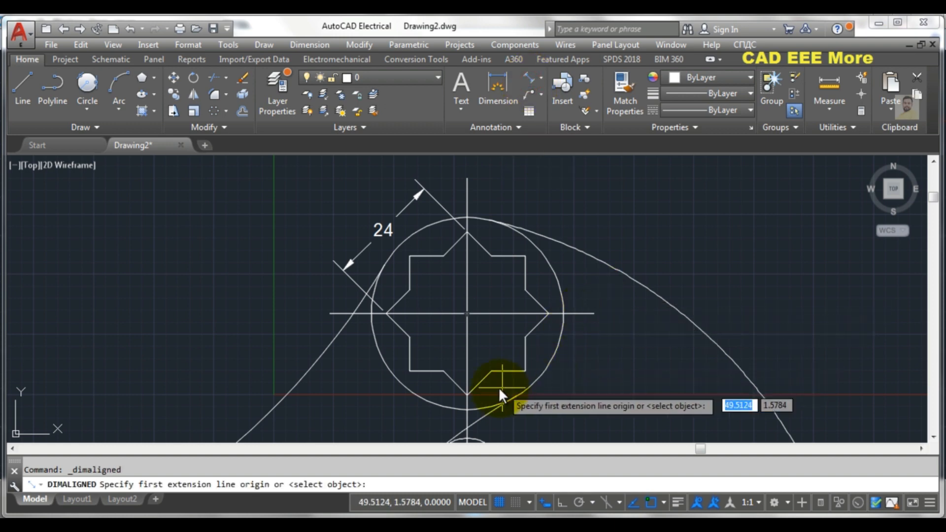
click(467, 393)
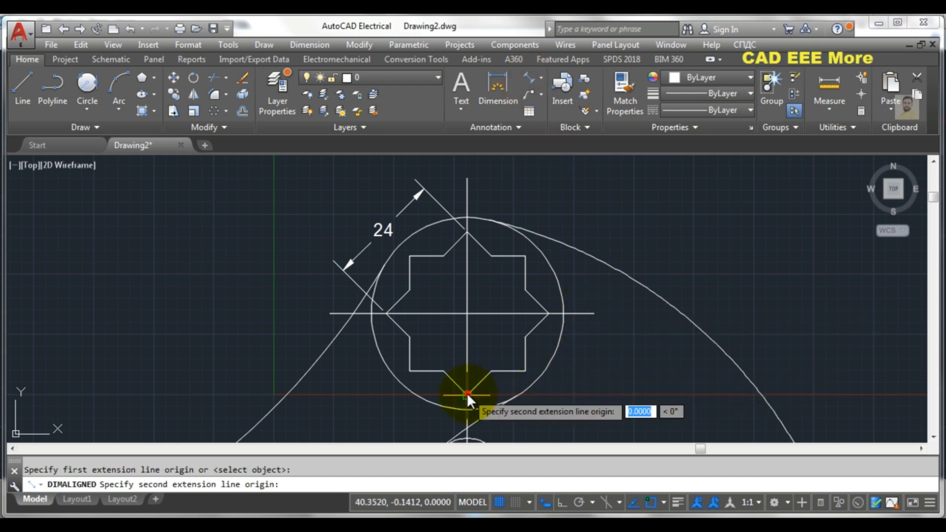
click(547, 313)
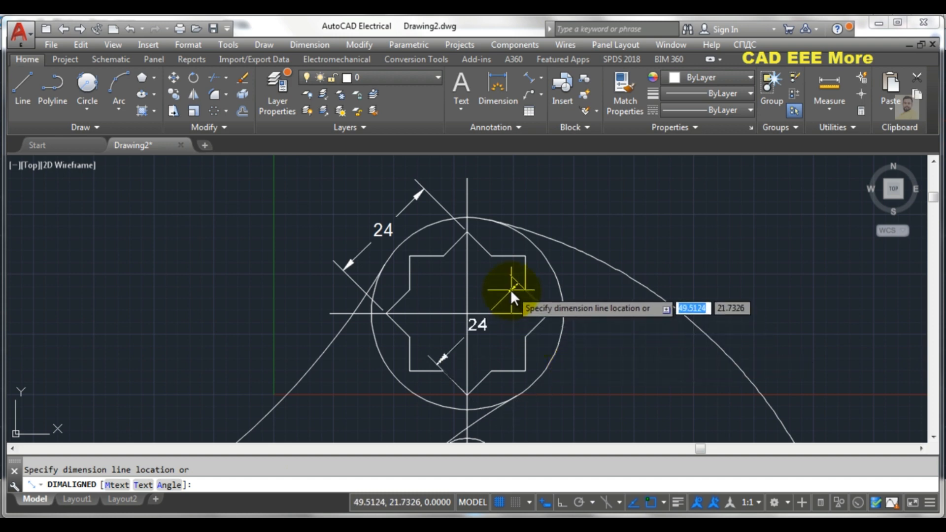
click(571, 362)
Step: Add a radius dimension to the left outer circle, with its text placed outside at the circle's upper left
scroll(606, 352, down, 2)
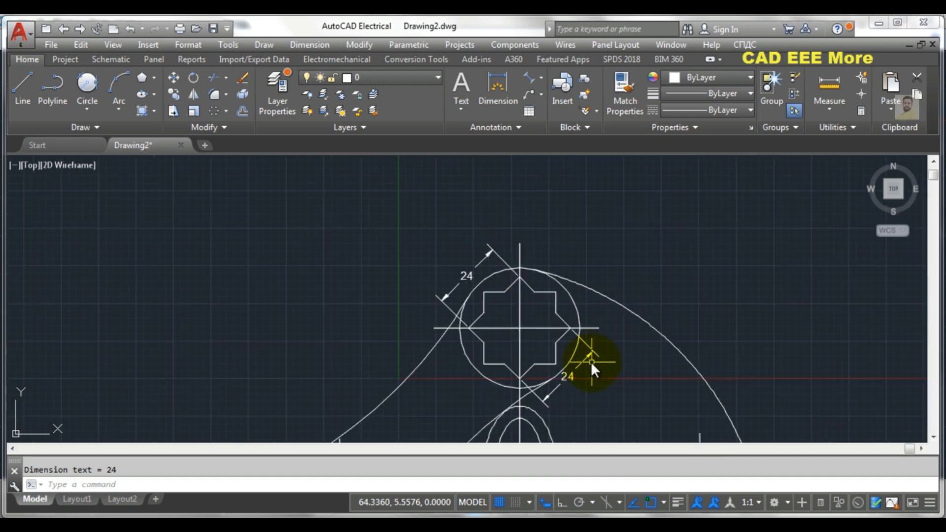
middle_drag(591, 362, 556, 279)
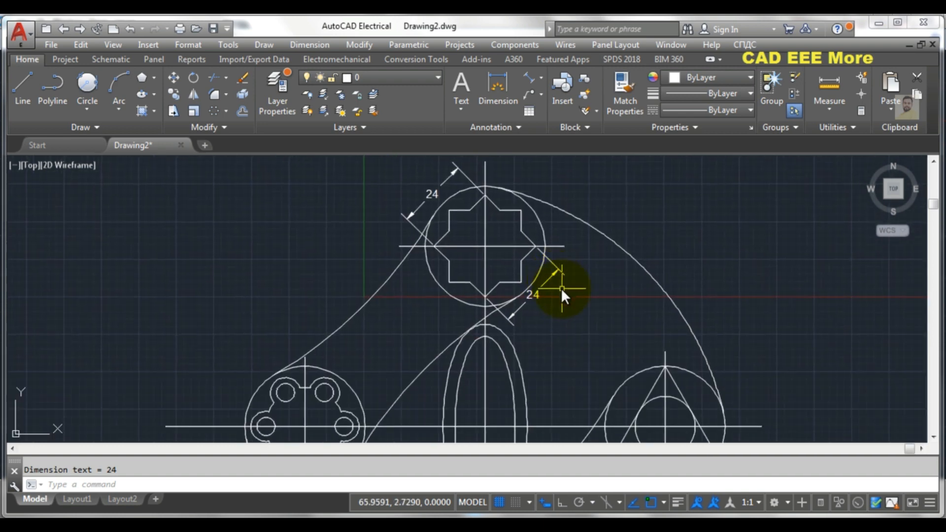
scroll(561, 288, down, 2)
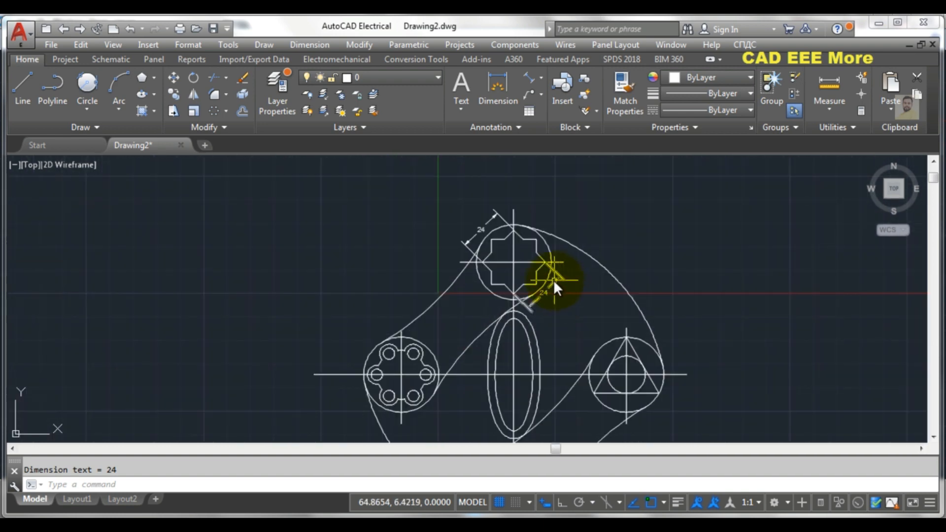
scroll(522, 226, up, 4)
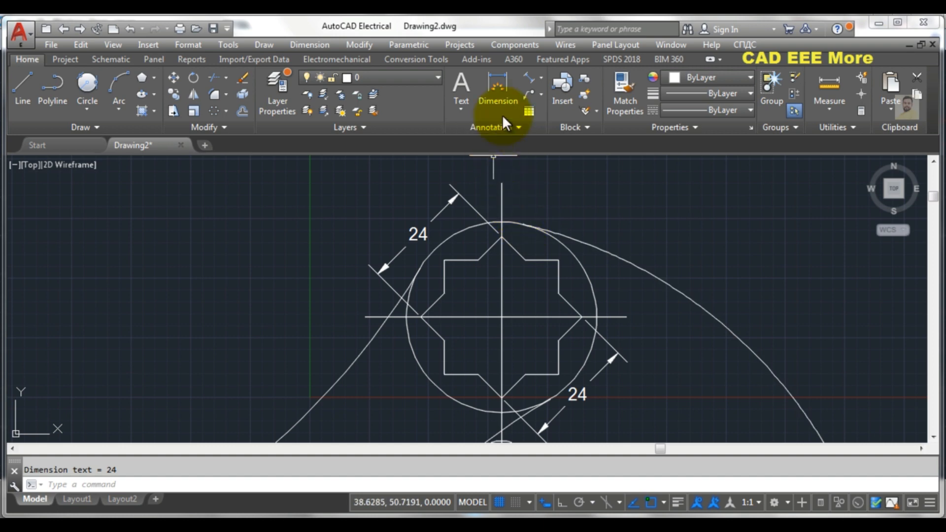
scroll(533, 177, down, 4)
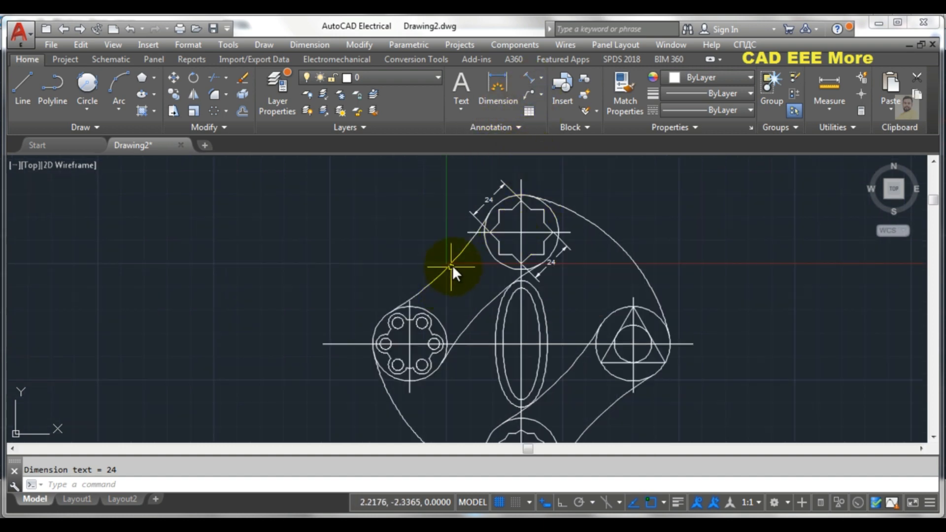
click(541, 79)
click(556, 215)
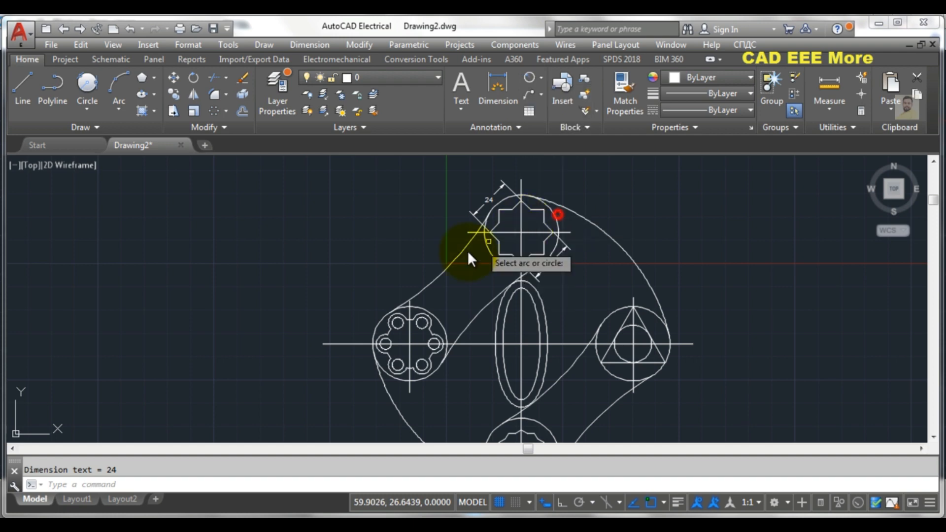
scroll(370, 310, up, 4)
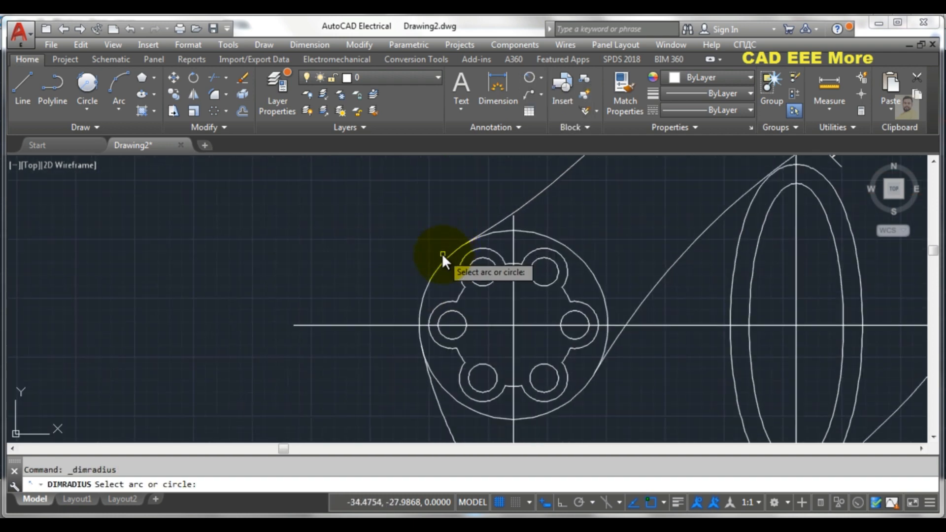
click(441, 263)
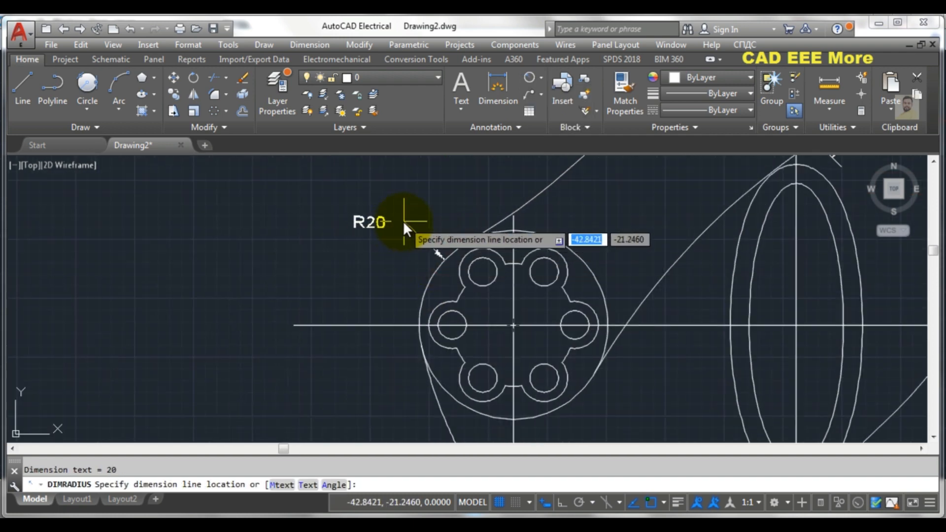
click(403, 221)
Step: Add the prefix "4 Holes" in front of the outer circle's radius dimension text
click(403, 221)
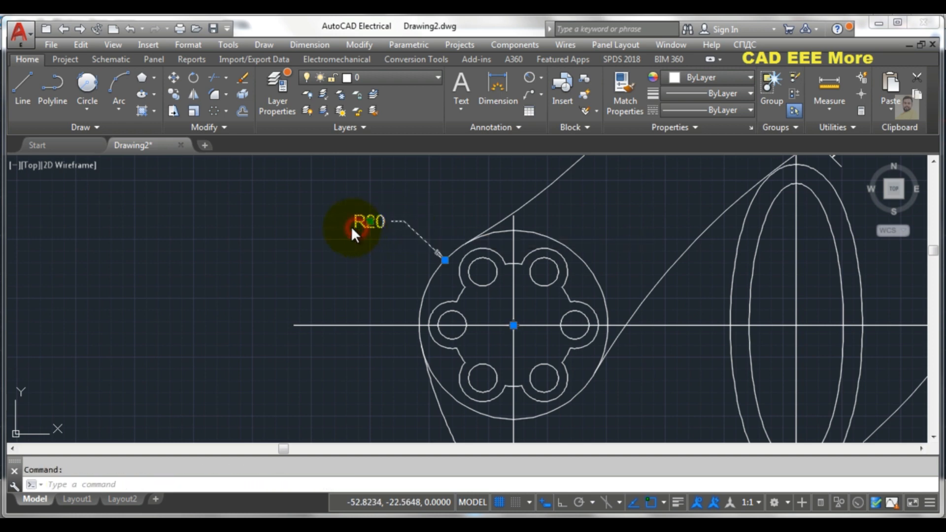
double_click(351, 227)
text(4)
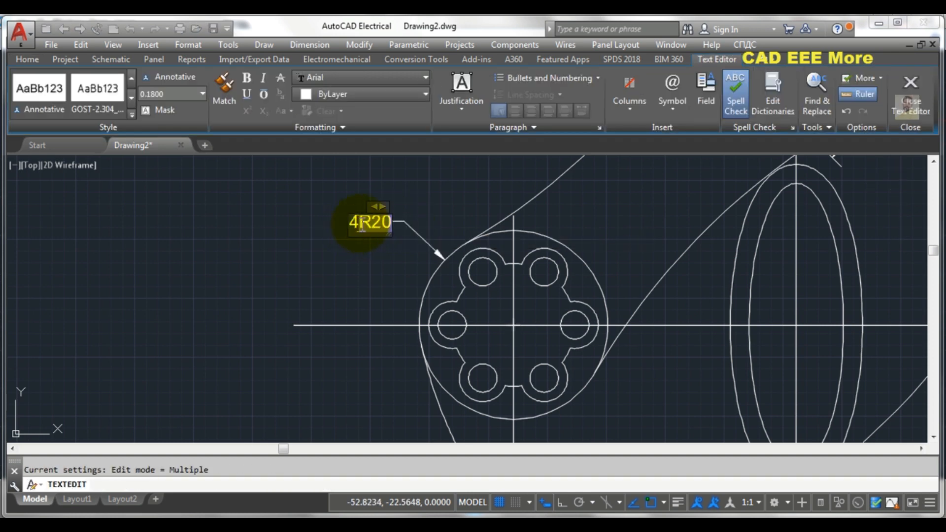
text( Hol)
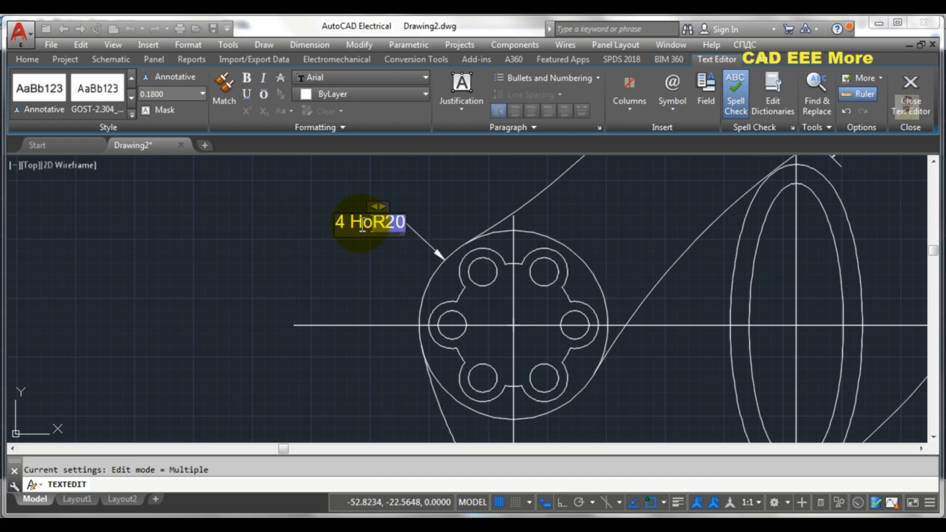
text(es)
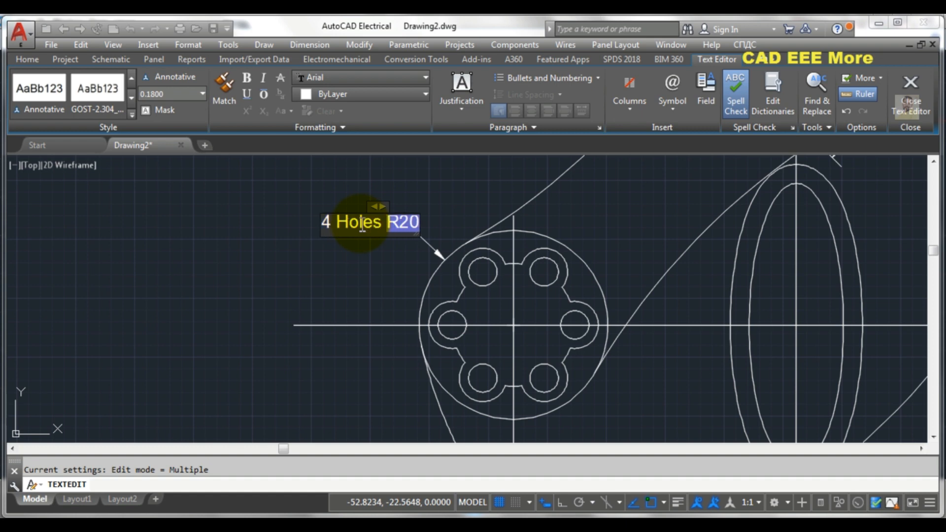
click(346, 256)
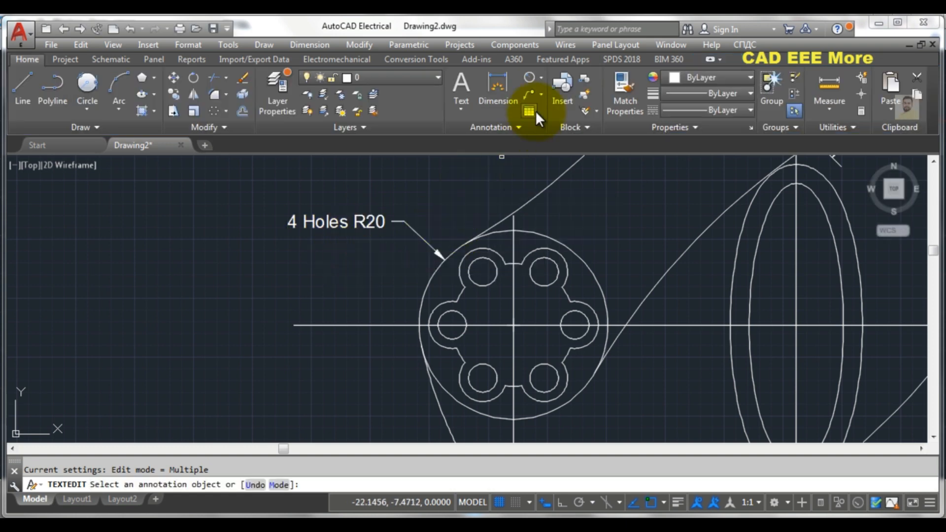
Step: Add radius dimensions to an arc between the lobes and to the leftmost lobe arc inside the left circle, stacked below the "4 Holes" note
click(527, 78)
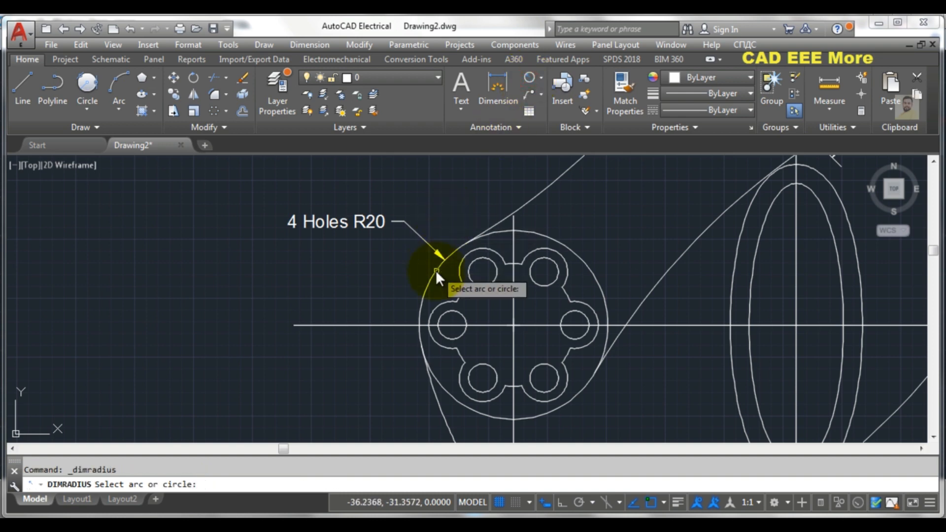
click(458, 296)
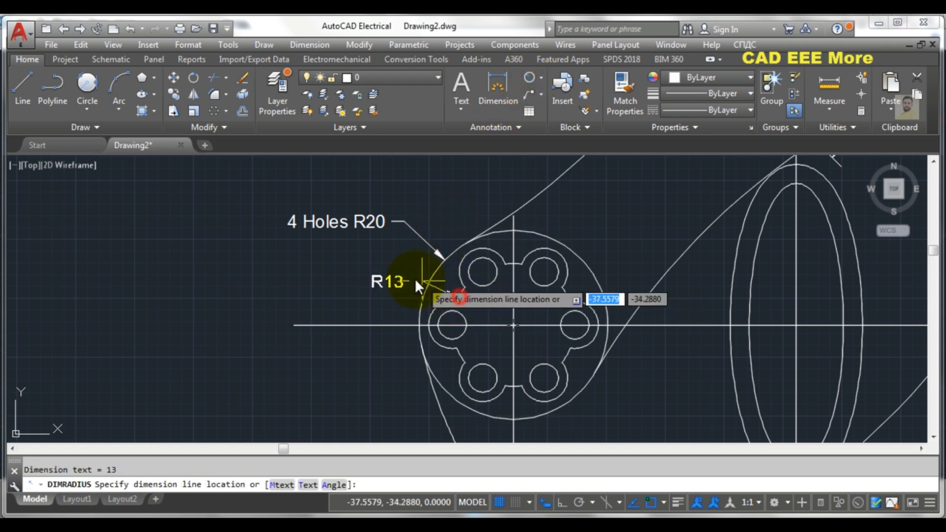
click(401, 248)
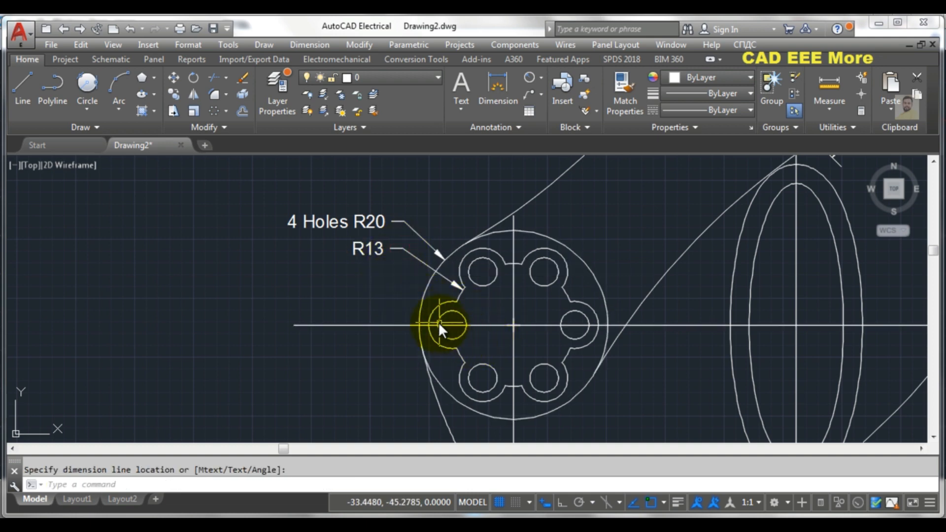
click(528, 79)
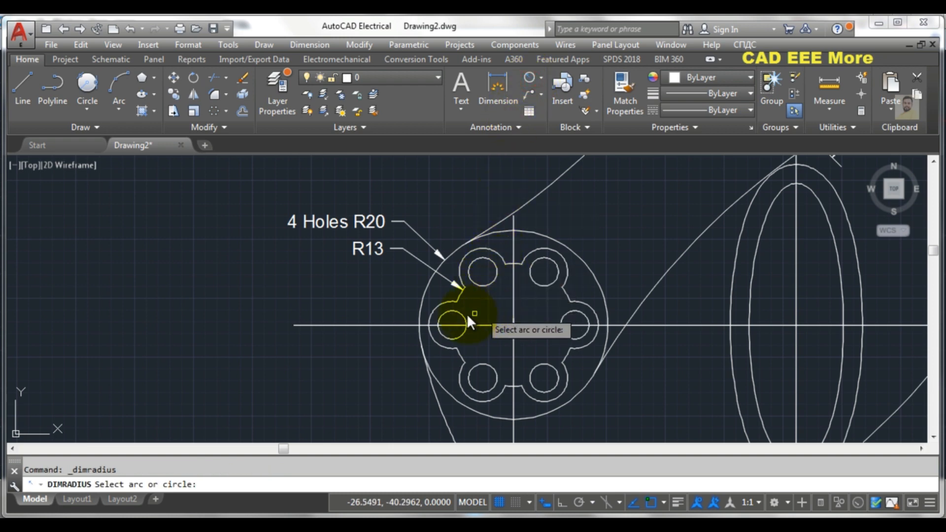
click(430, 313)
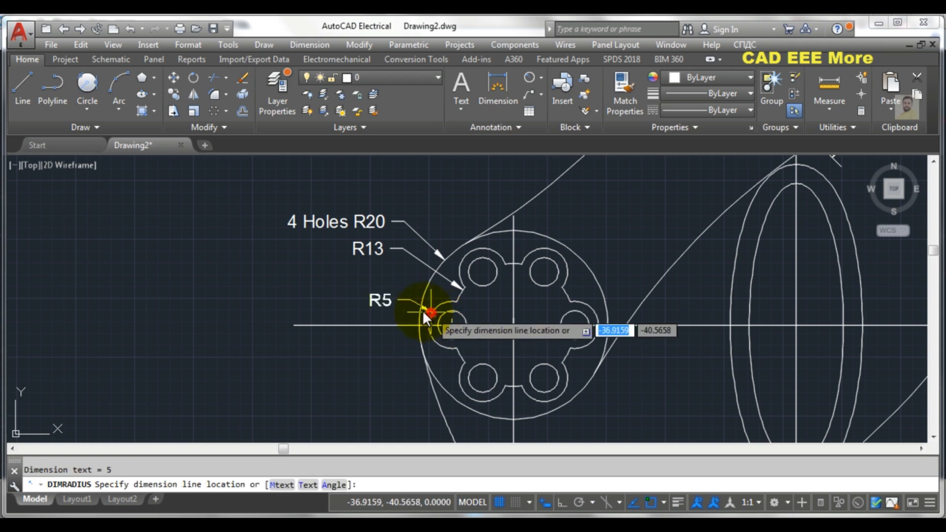
click(409, 274)
Step: Add a diameter dimension to the leftmost small hole inside the left circle, aligned below the radius dimensions
click(538, 77)
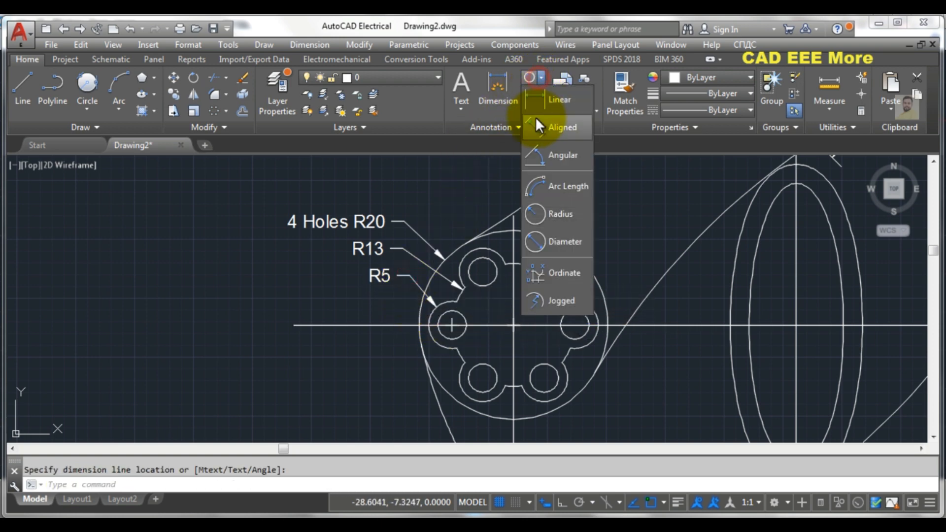
click(555, 237)
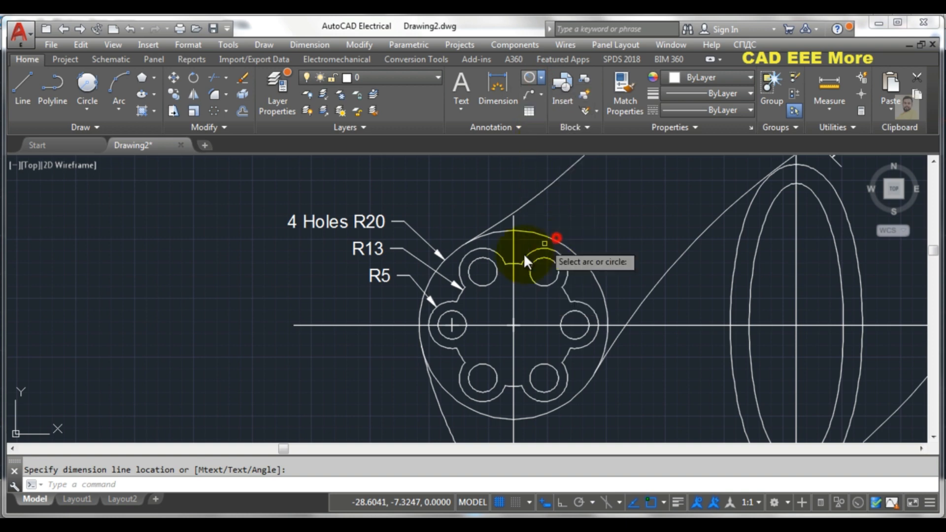
click(445, 314)
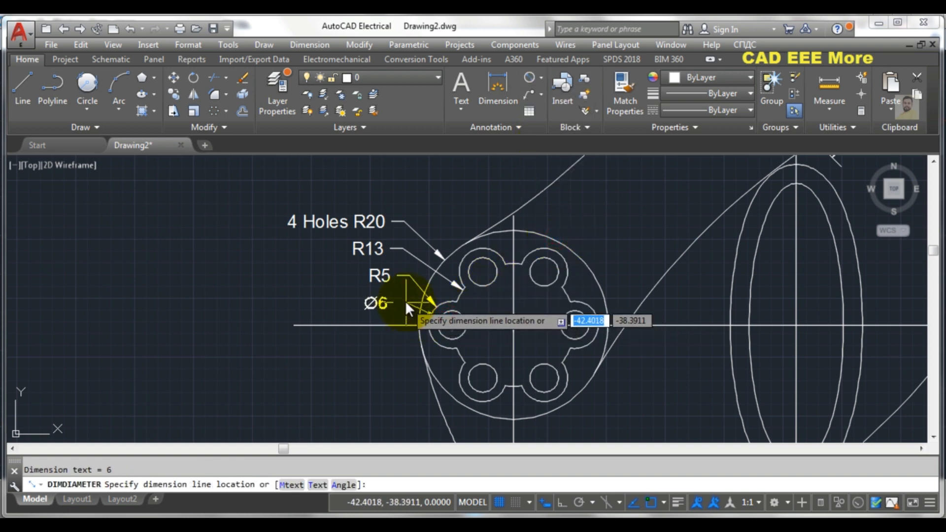
click(405, 301)
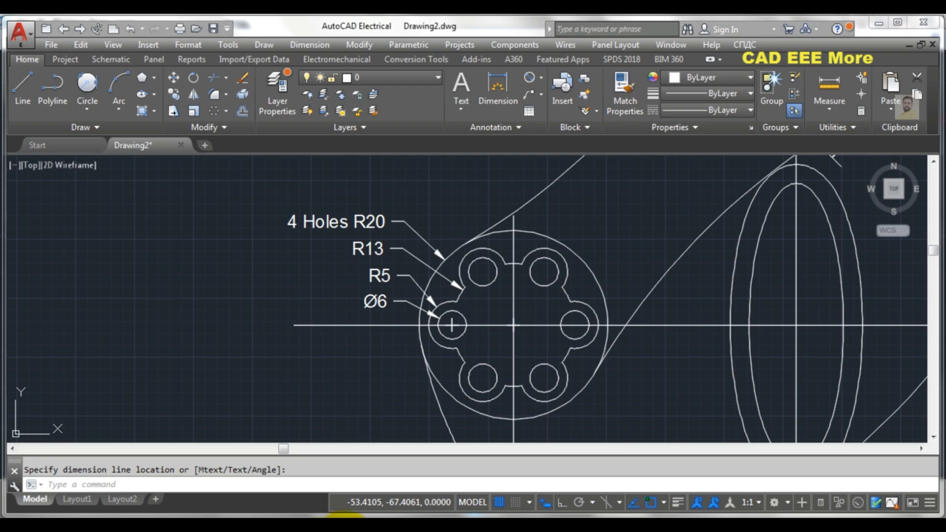
Step: Check the hole notes in the class 19 image in Windows Photo Viewer, return to AutoCAD and prefix the lobe's radius dimension with "6 Holes"
mouse_move(335, 515)
click(311, 472)
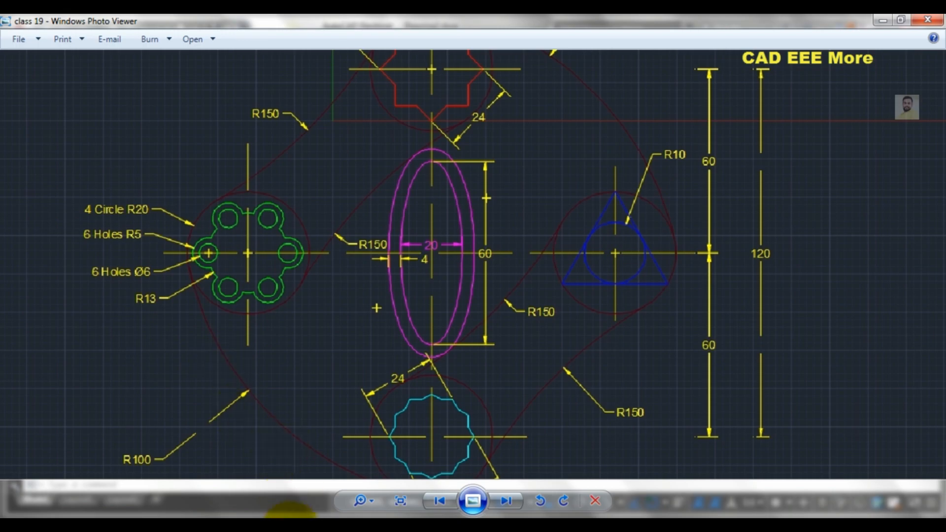
click(288, 530)
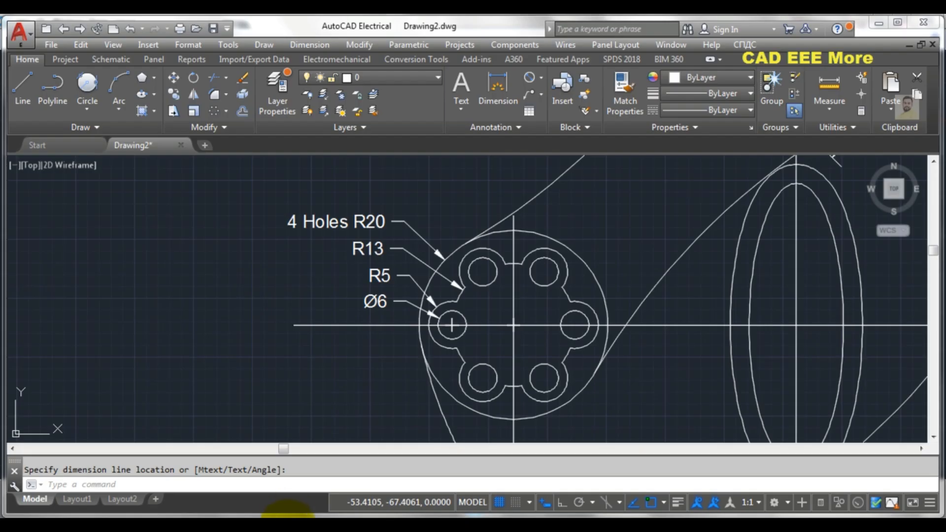
click(367, 270)
click(373, 276)
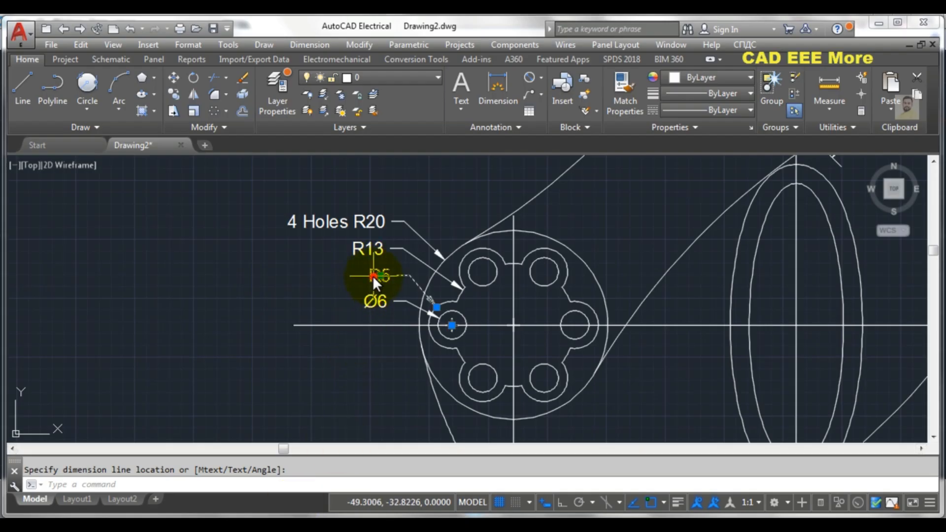
double_click(371, 276)
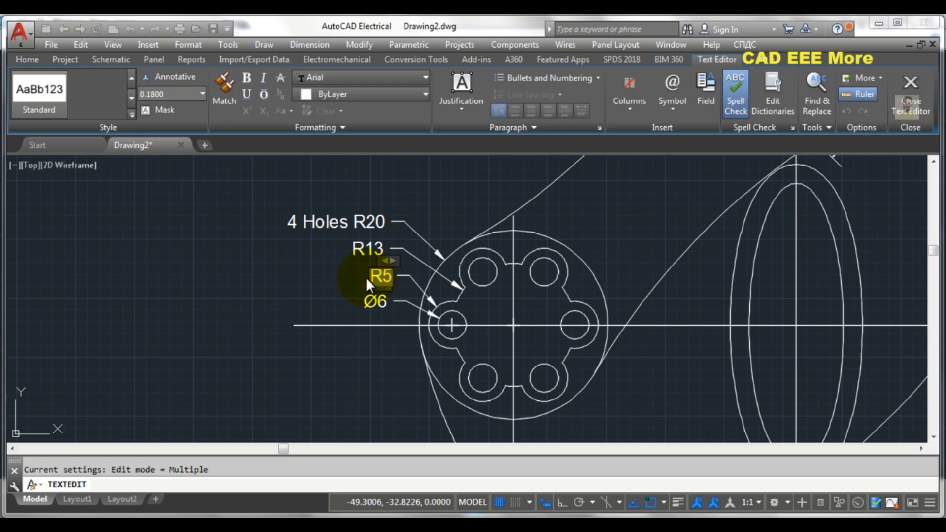
text(6 Holes)
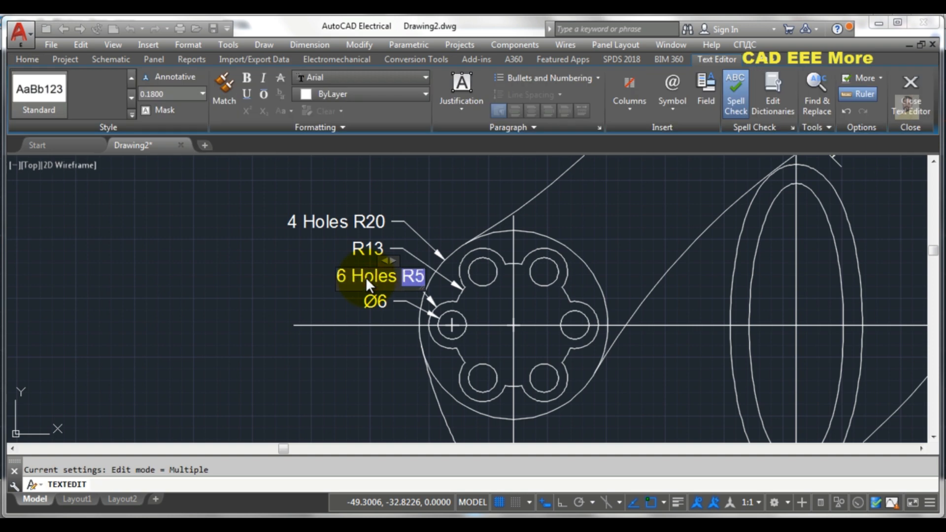
click(327, 306)
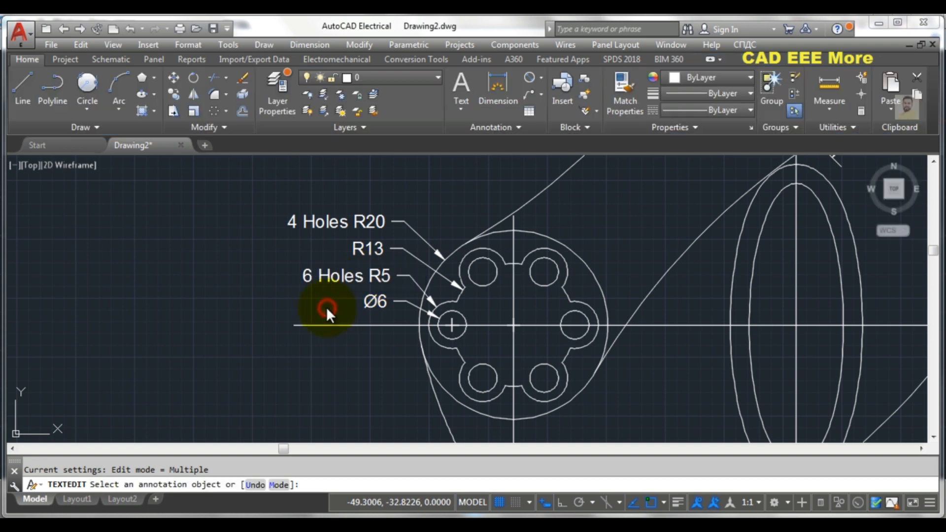
Step: Prefix the diameter dimension of the leftmost small hole in the left circle with "6 Holes"
click(373, 306)
text(6)
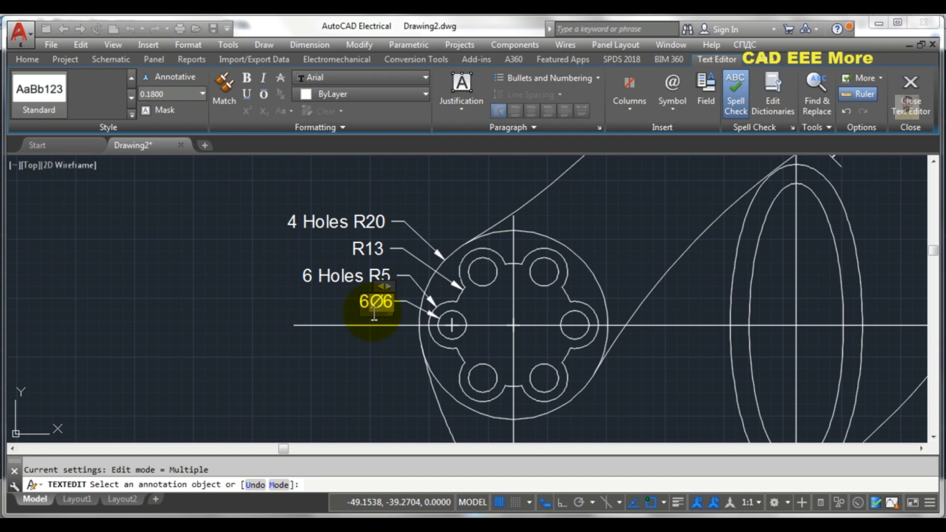
text( Holes)
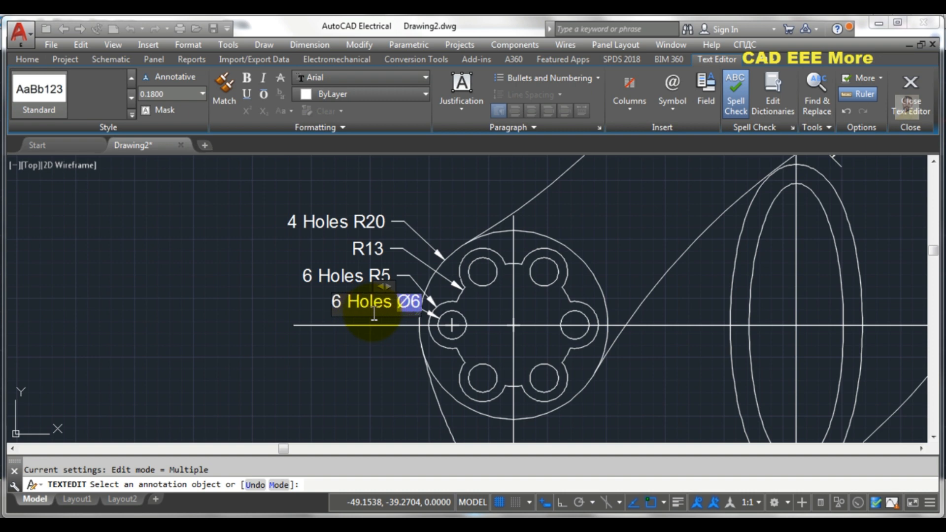
click(340, 344)
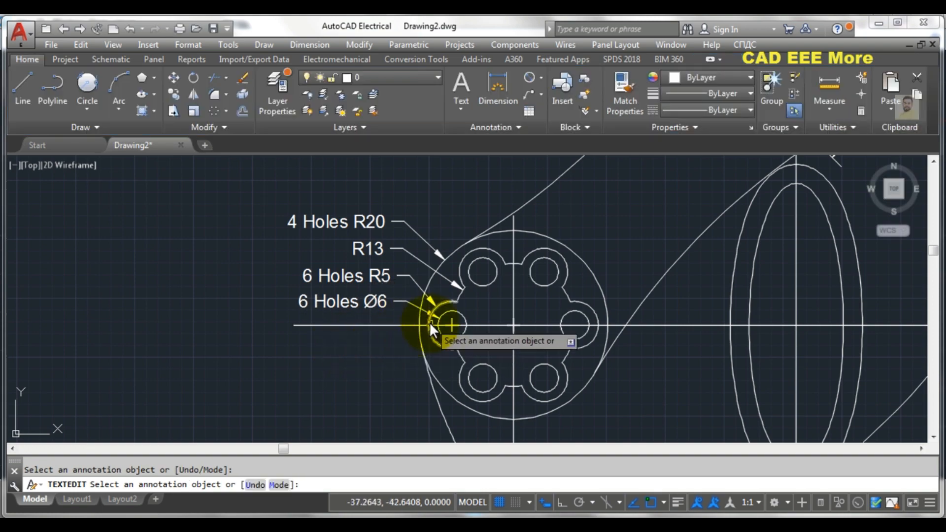
Step: Add a vertical linear dimension between the horizontal centreline and the top circle's centre level, placed to the right of the drawing
scroll(437, 322, down, 2)
middle_drag(448, 314, 324, 304)
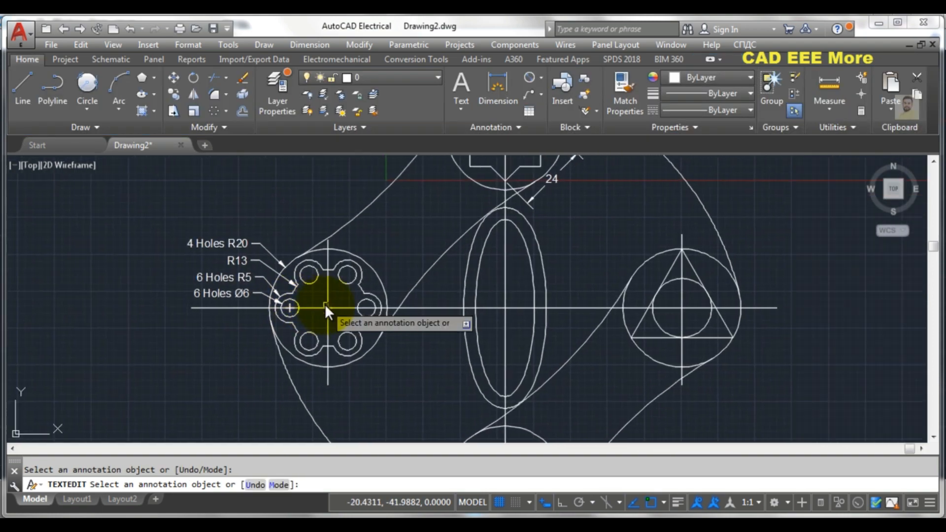
scroll(467, 287, down, 4)
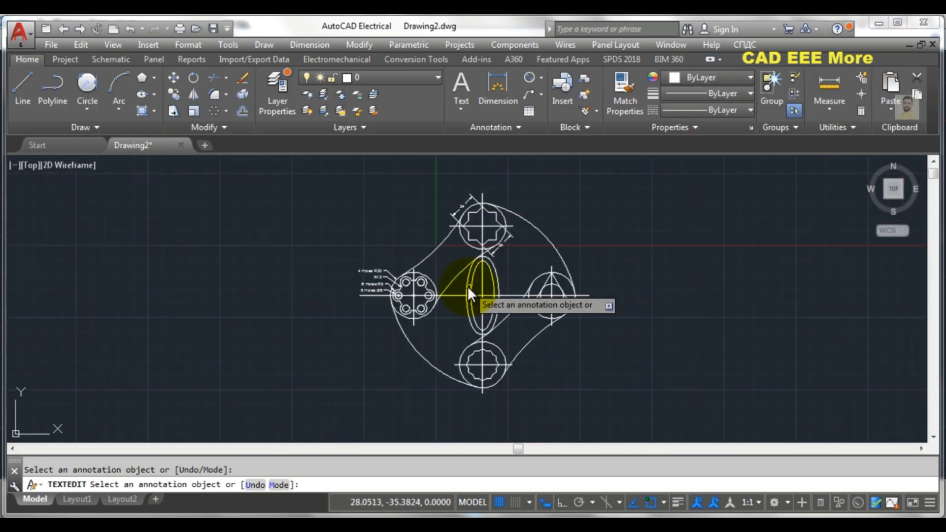
click(537, 77)
click(557, 100)
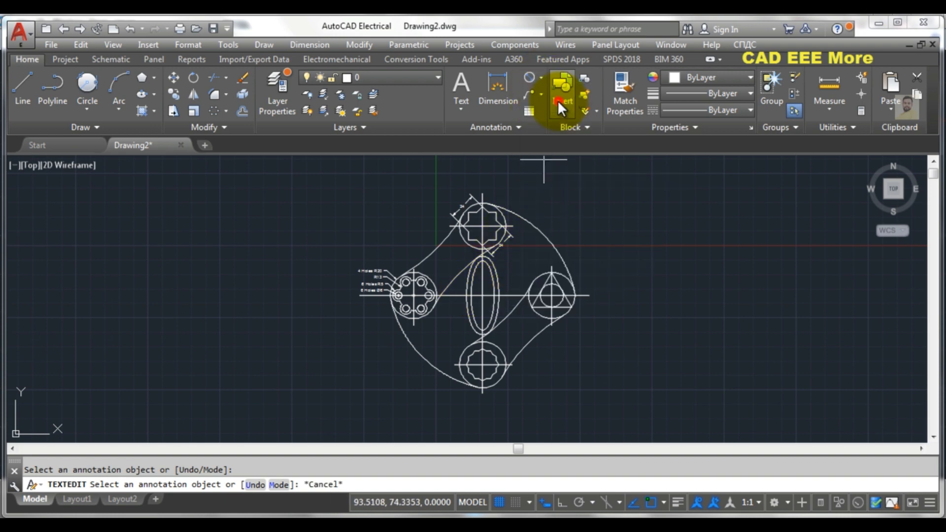
scroll(474, 233, up, 4)
middle_drag(537, 202, 445, 210)
scroll(476, 215, down, 3)
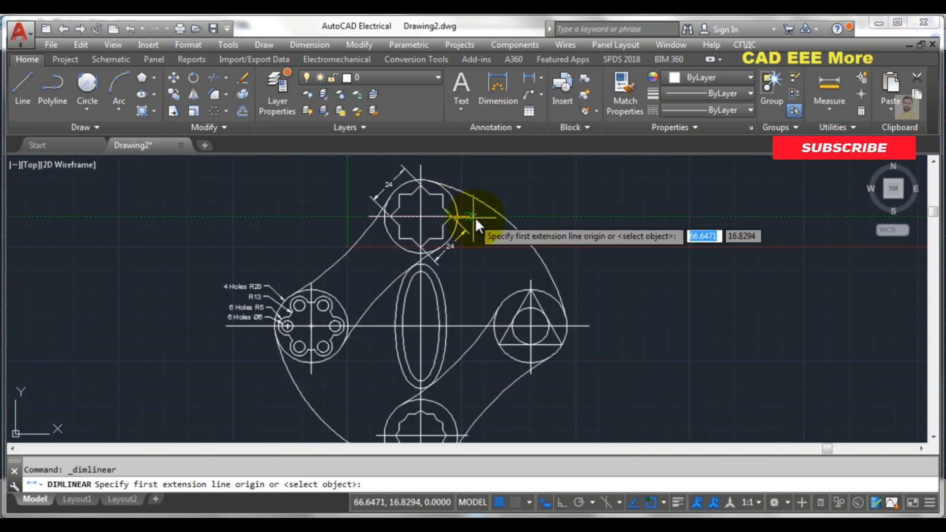
click(589, 326)
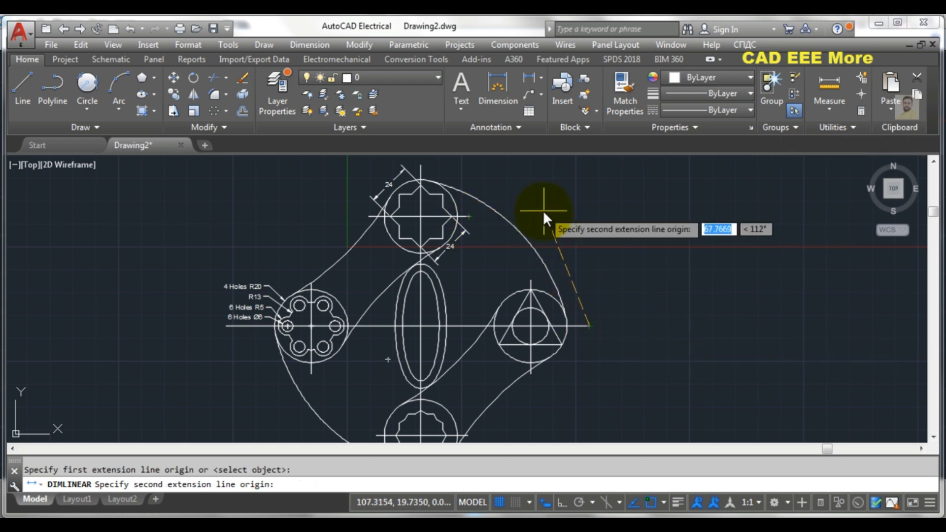
click(589, 216)
click(600, 218)
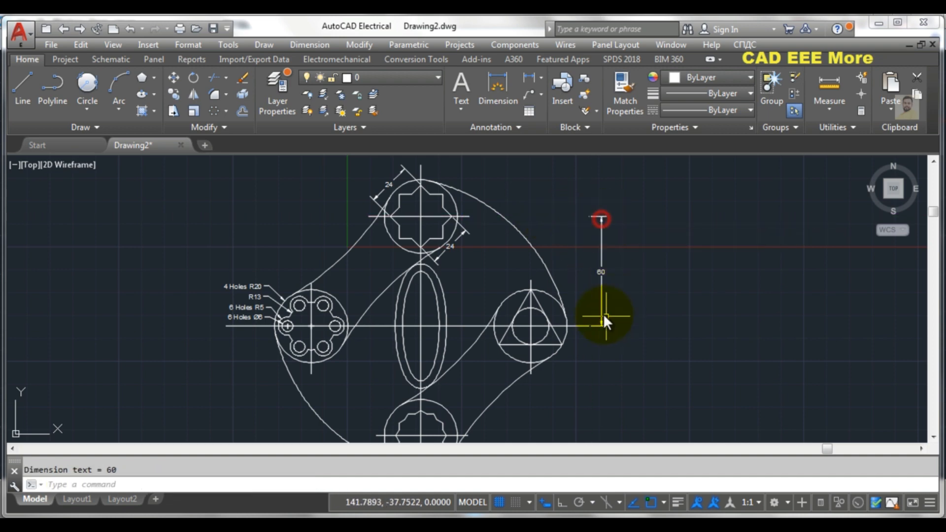
Step: With Ortho on, add a vertical linear dimension between the top and bottom circle centre levels, outside the first vertical dimension
scroll(603, 313, up, 1)
scroll(603, 313, down, 1)
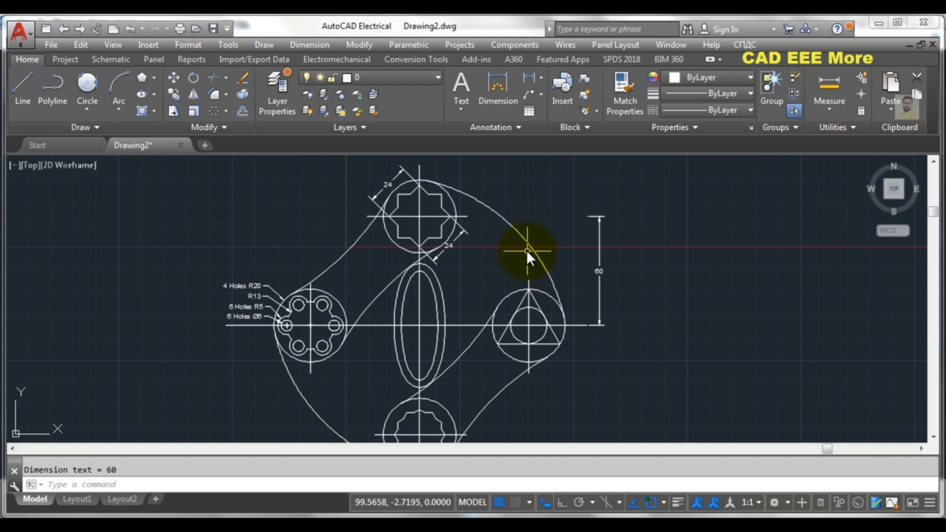
scroll(496, 238, down, 4)
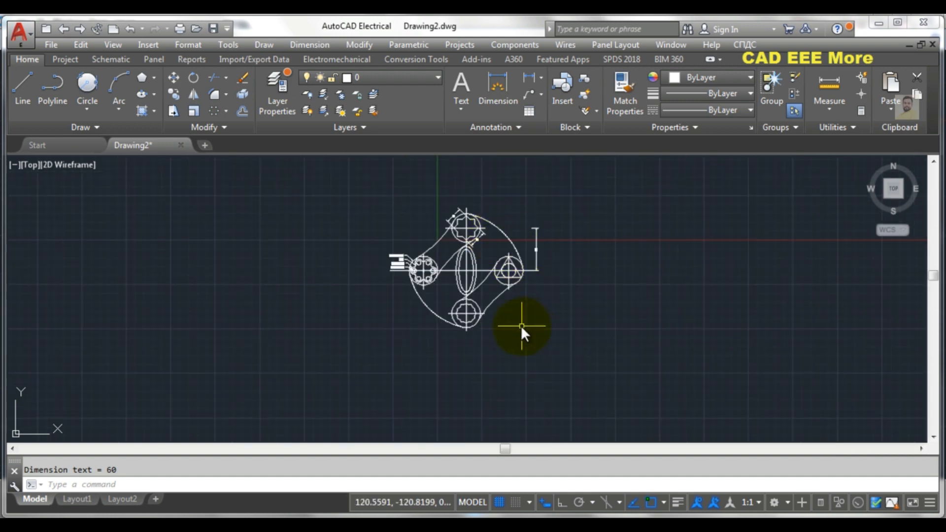
scroll(509, 260, up, 2)
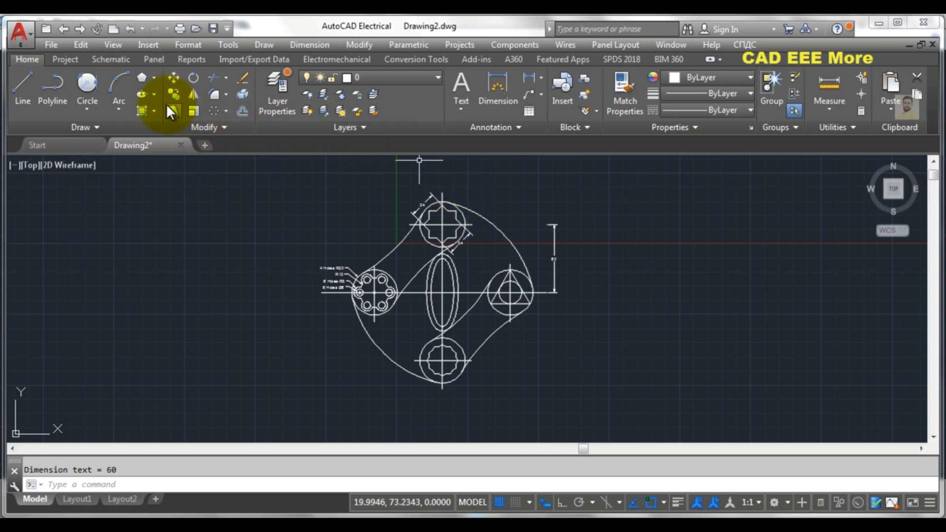
click(526, 83)
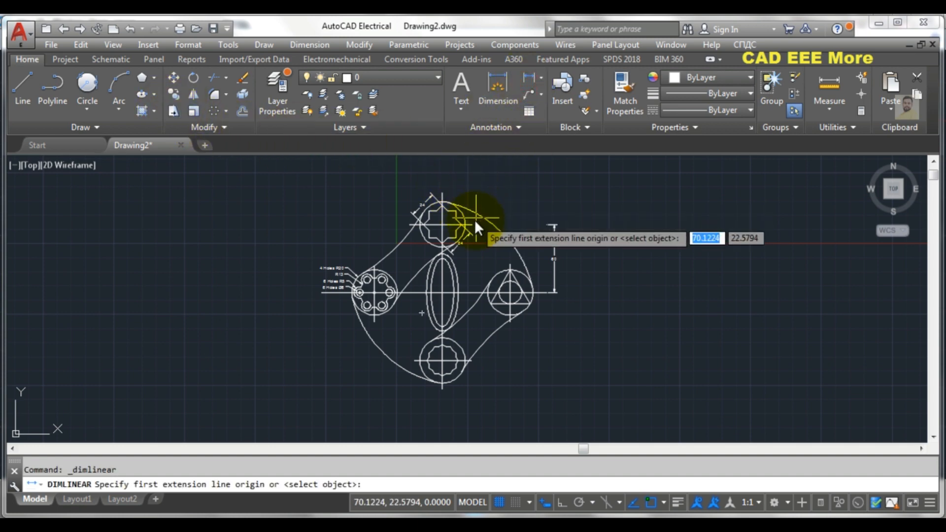
click(570, 224)
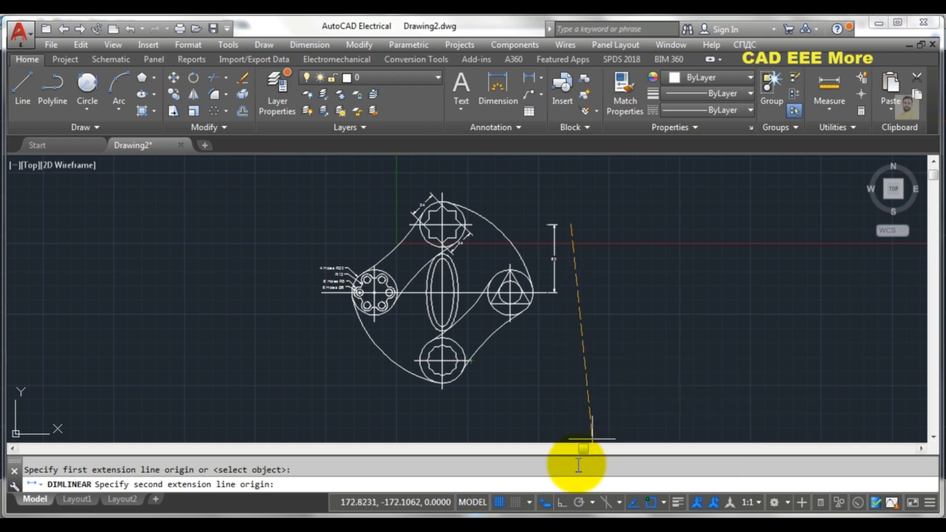
click(562, 502)
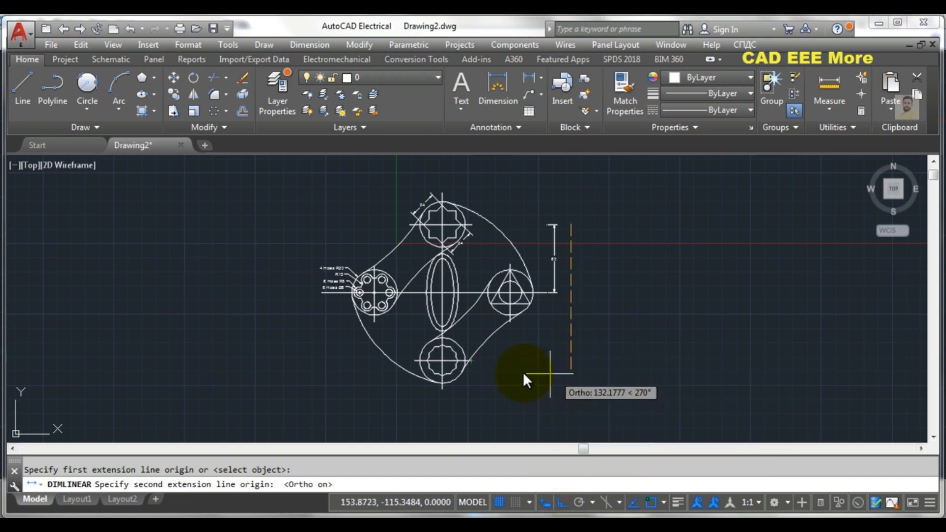
click(570, 362)
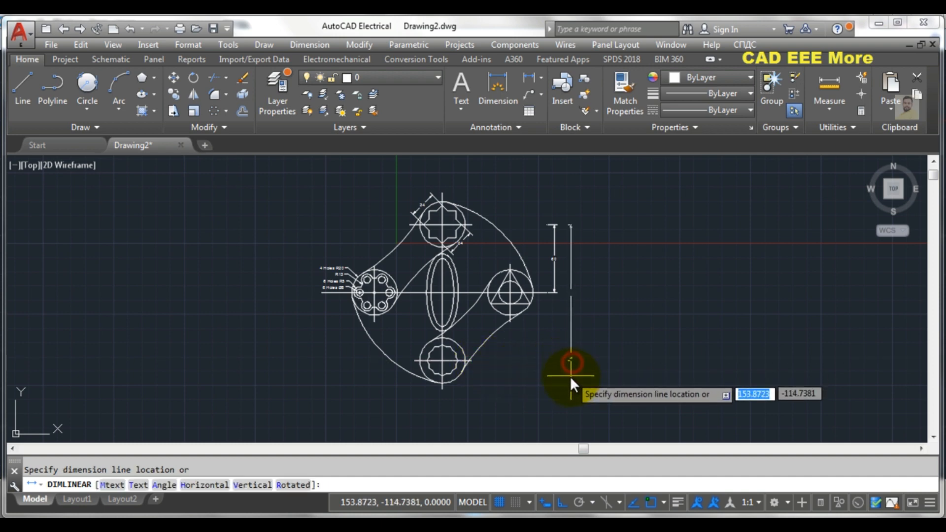
click(568, 377)
Step: Add a horizontal linear dimension between the left circle's and bottom circle's vertical centrelines, just below the bottom circle
scroll(560, 278, up, 3)
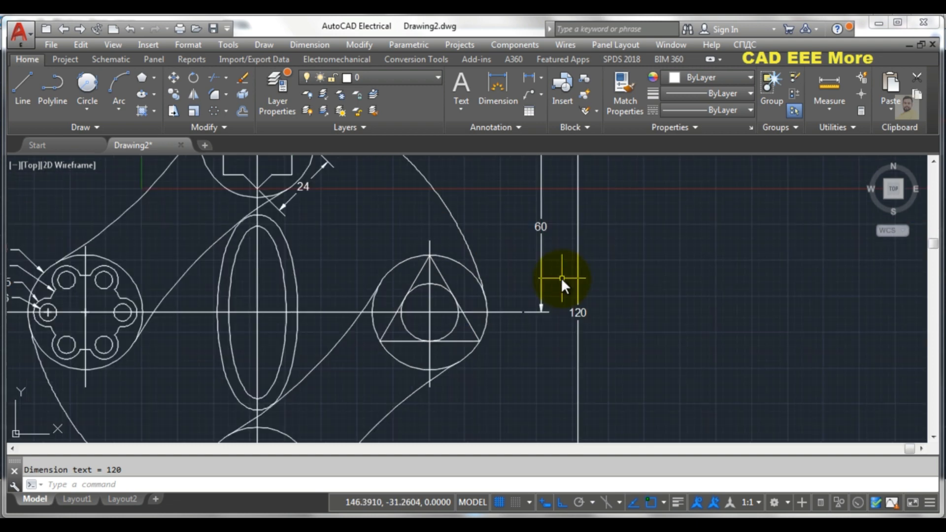
scroll(567, 279, down, 4)
scroll(556, 350, up, 4)
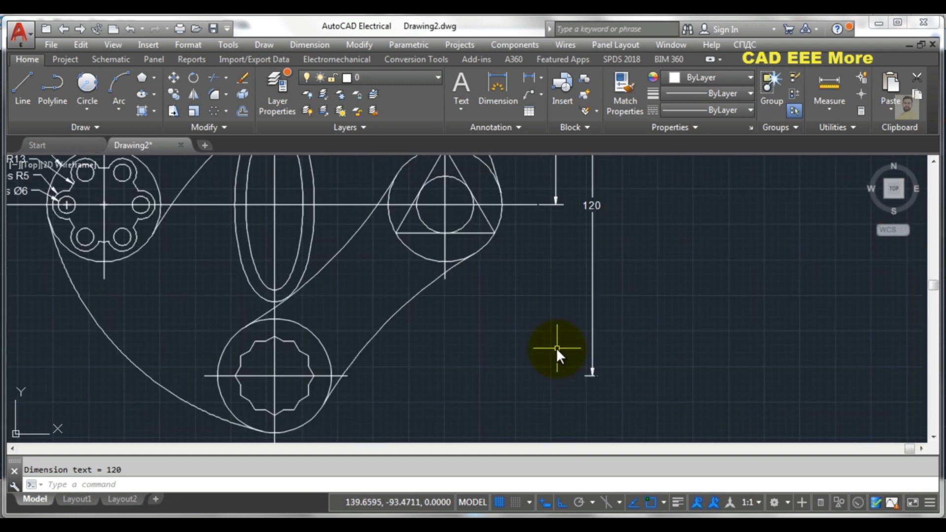
scroll(573, 385, down, 3)
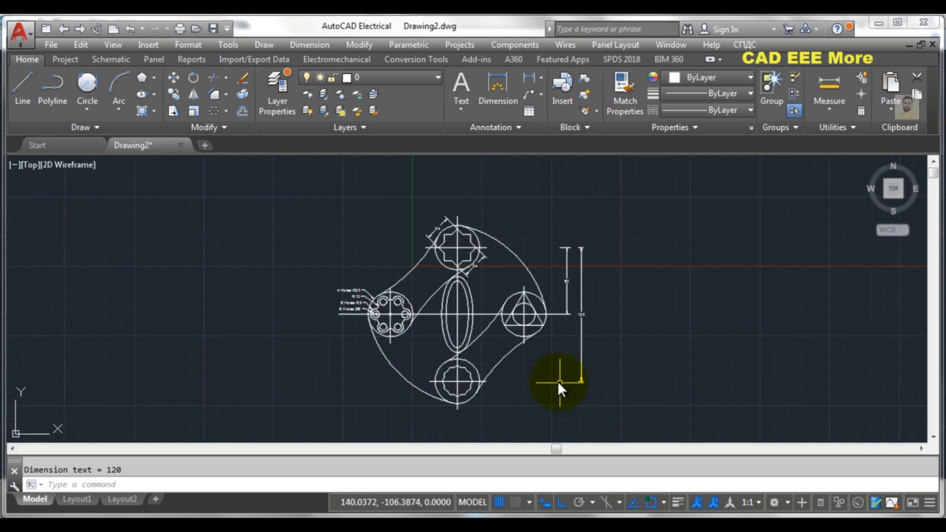
scroll(479, 262, up, 2)
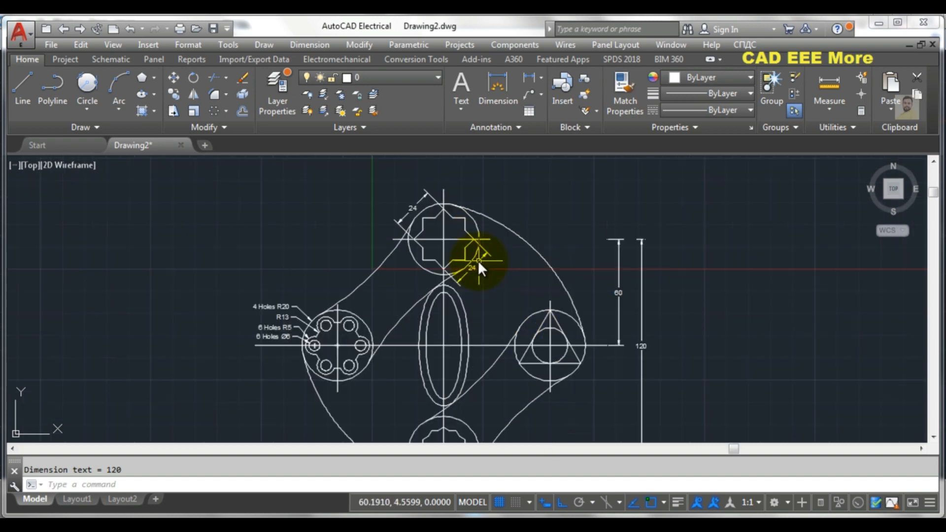
scroll(478, 260, down, 2)
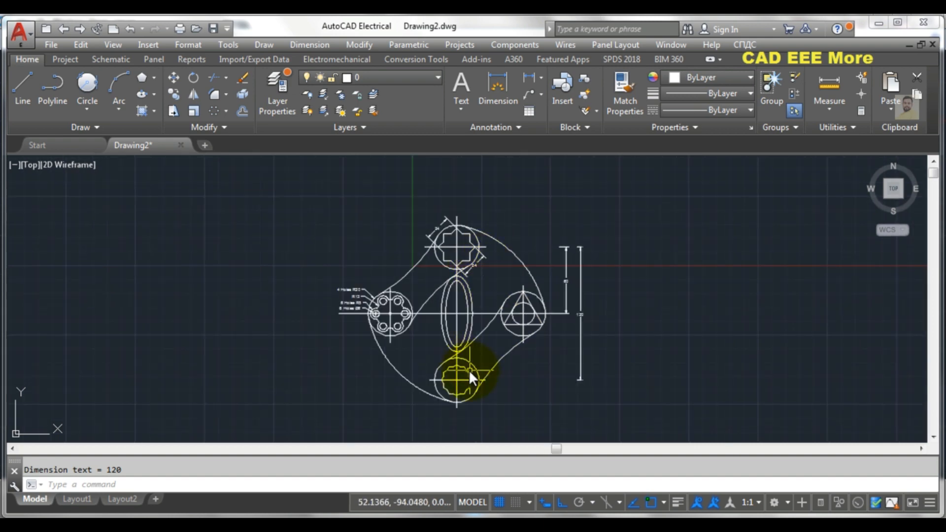
middle_drag(469, 370, 505, 293)
scroll(442, 291, up, 2)
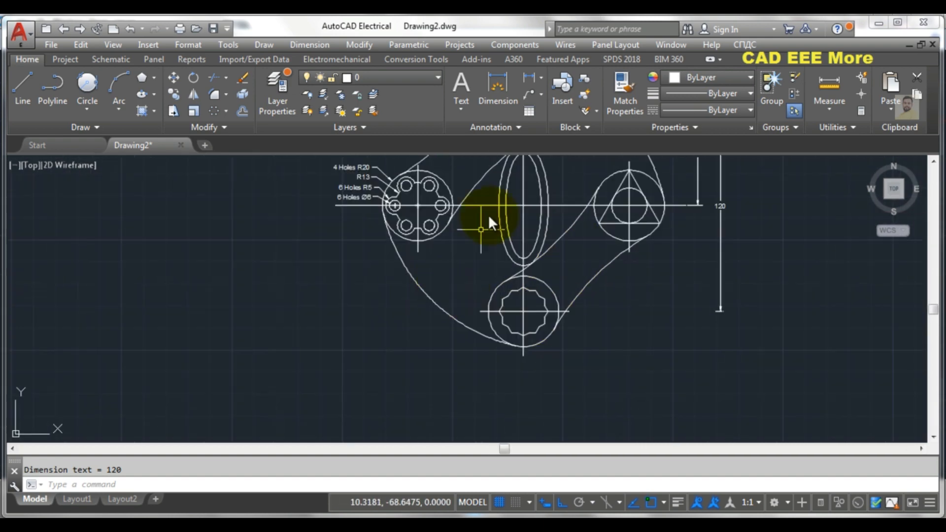
click(526, 79)
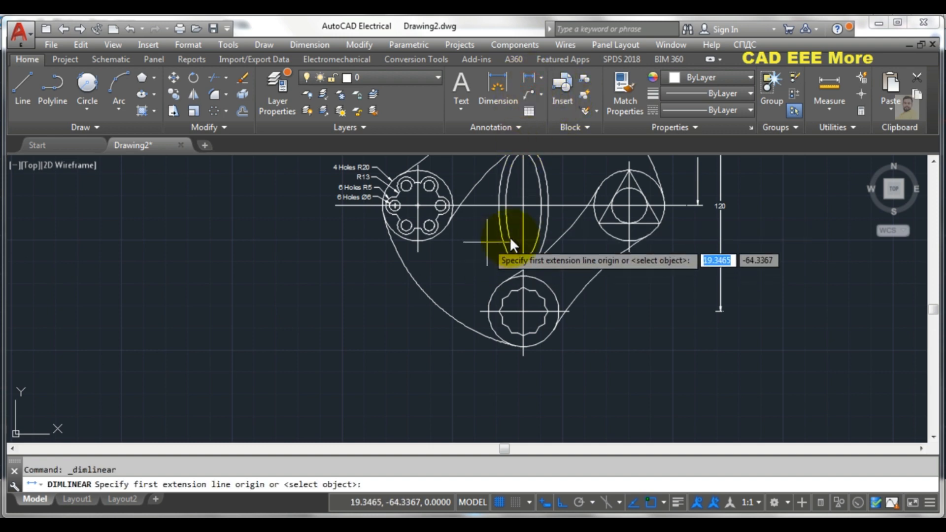
click(523, 356)
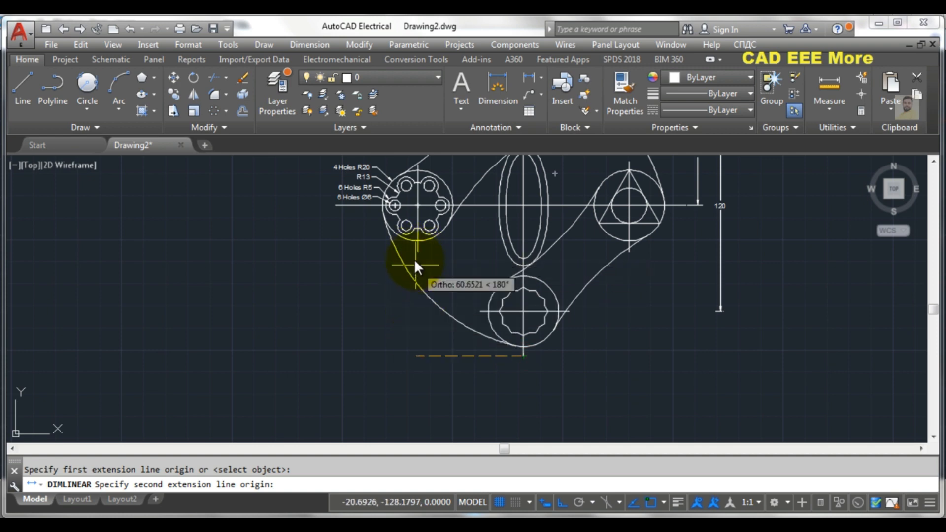
click(416, 354)
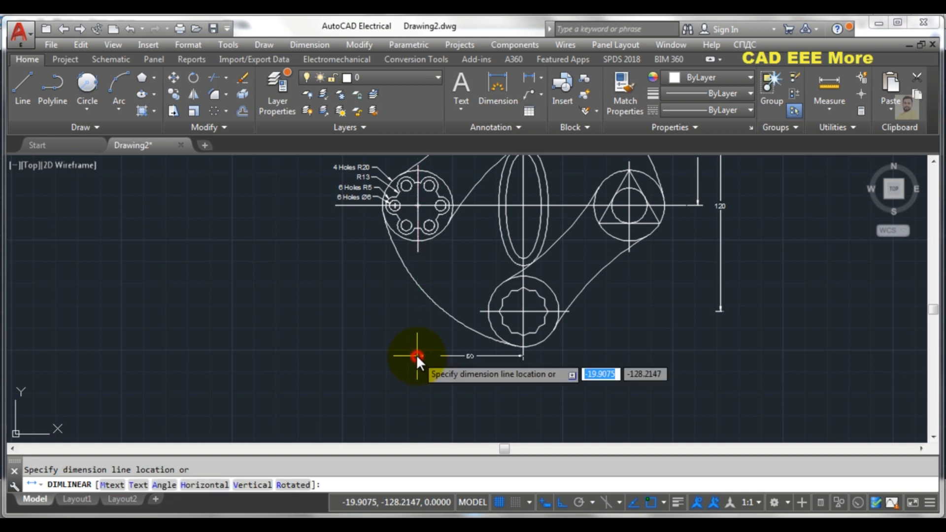
click(403, 359)
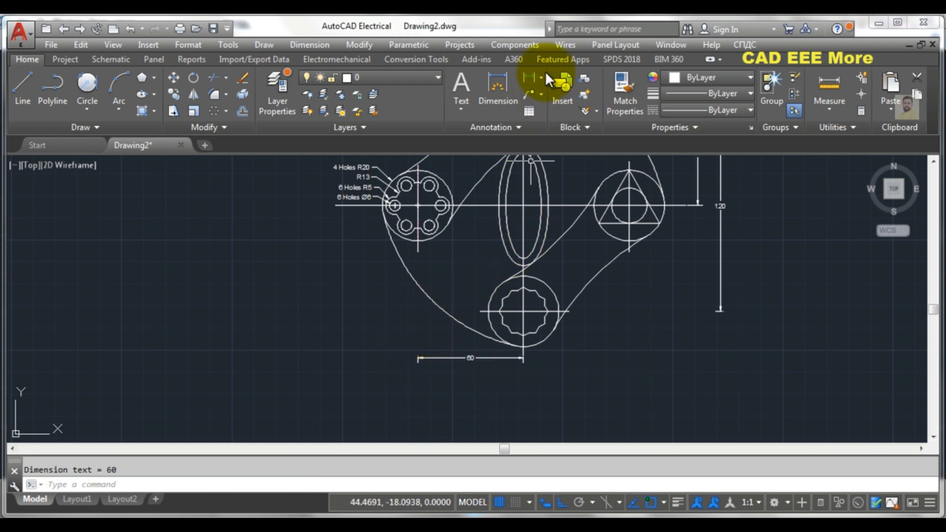
Step: Add a horizontal linear dimension between the left and right circles' vertical centrelines, below the first horizontal dimension
click(531, 76)
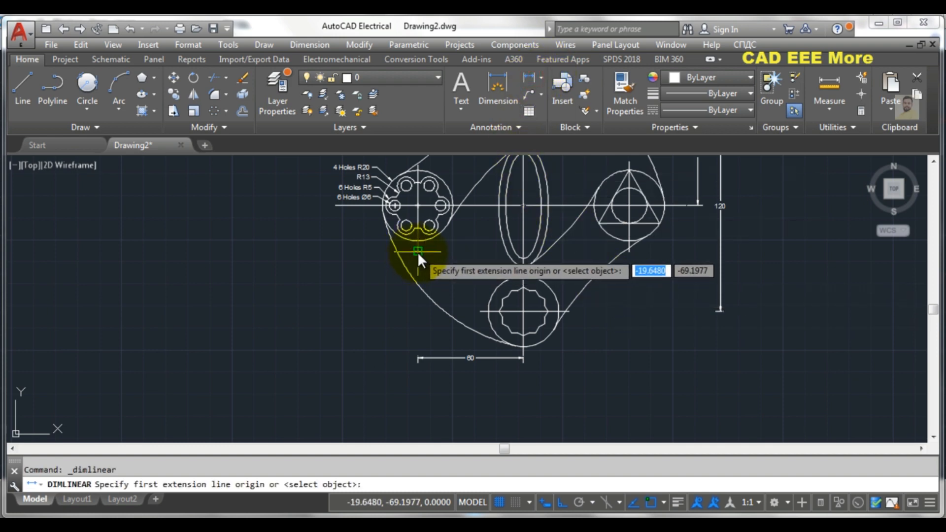
click(418, 373)
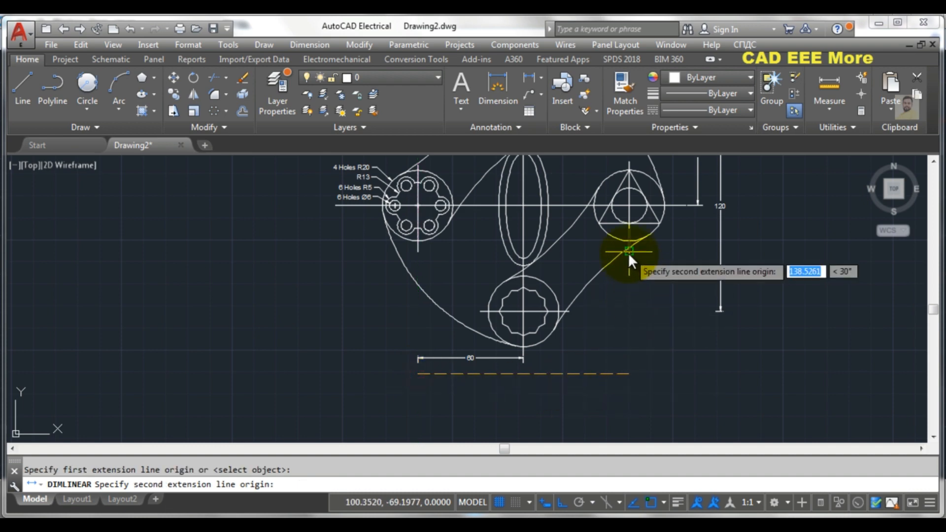
click(629, 373)
click(615, 380)
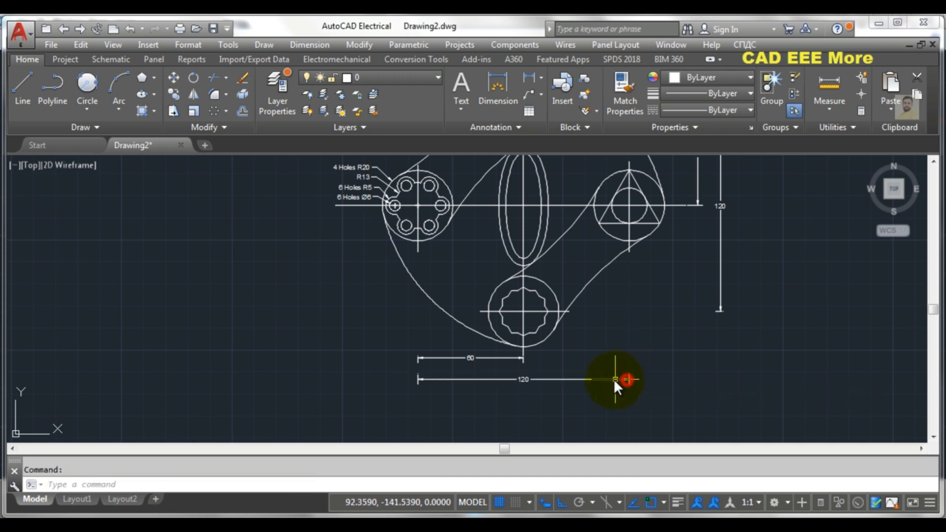
Step: Add an aligned dimension from the bottom star's left tip to its upper-right tip, placed on the star's upper-left side
scroll(534, 375, down, 4)
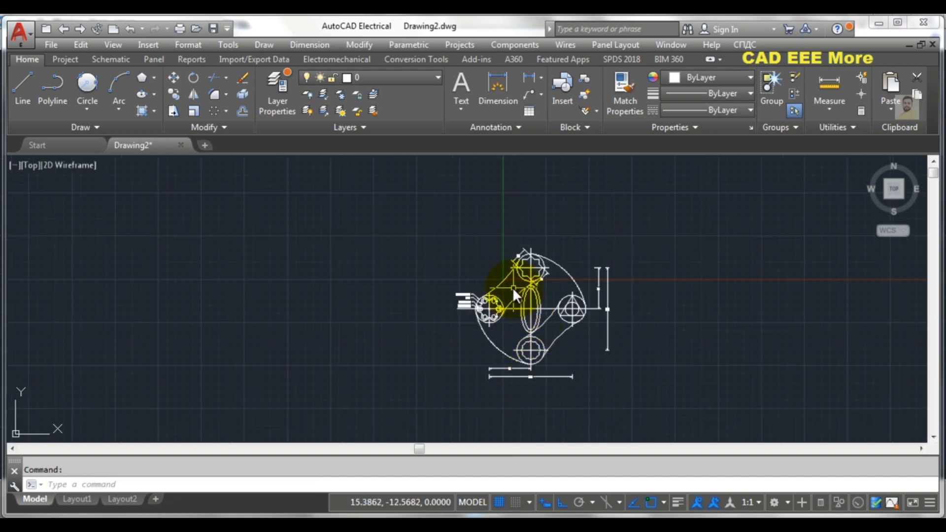
scroll(512, 288, up, 5)
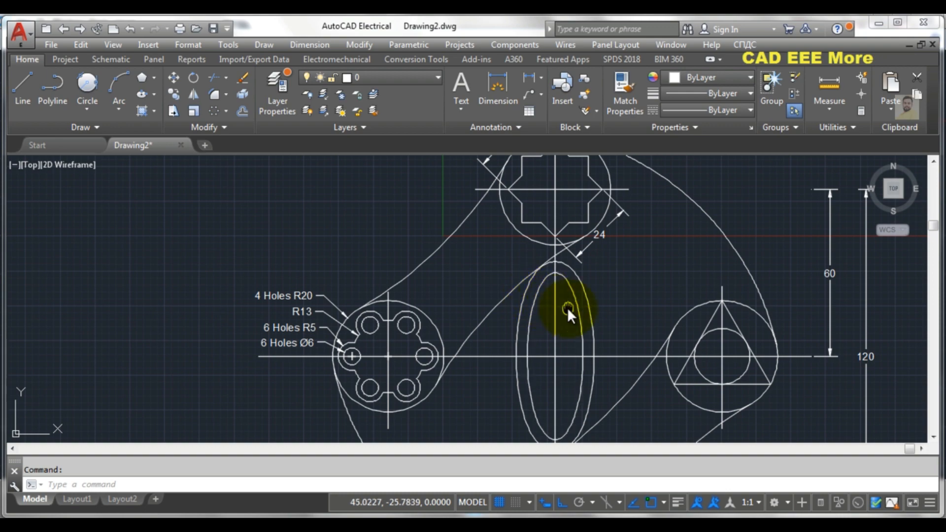
middle_drag(567, 307, 493, 264)
scroll(493, 264, down, 4)
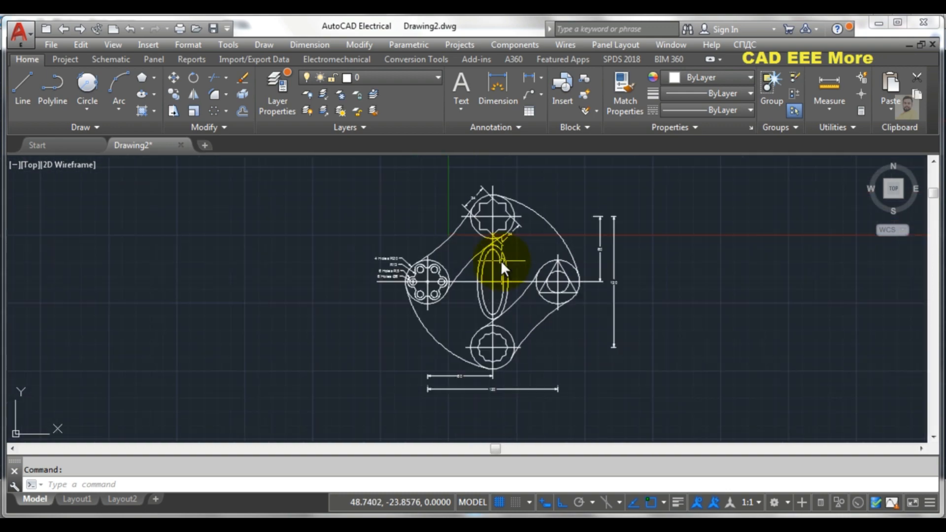
scroll(505, 341, up, 5)
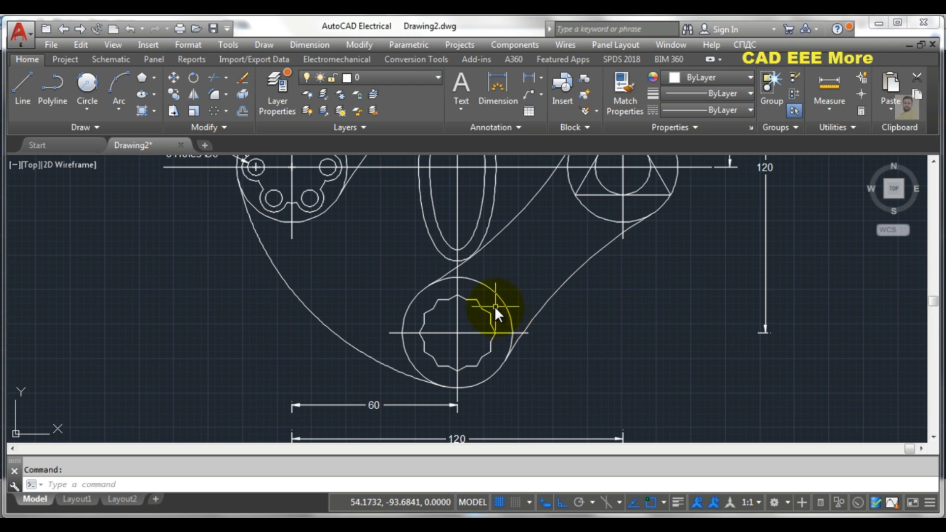
click(539, 79)
click(549, 123)
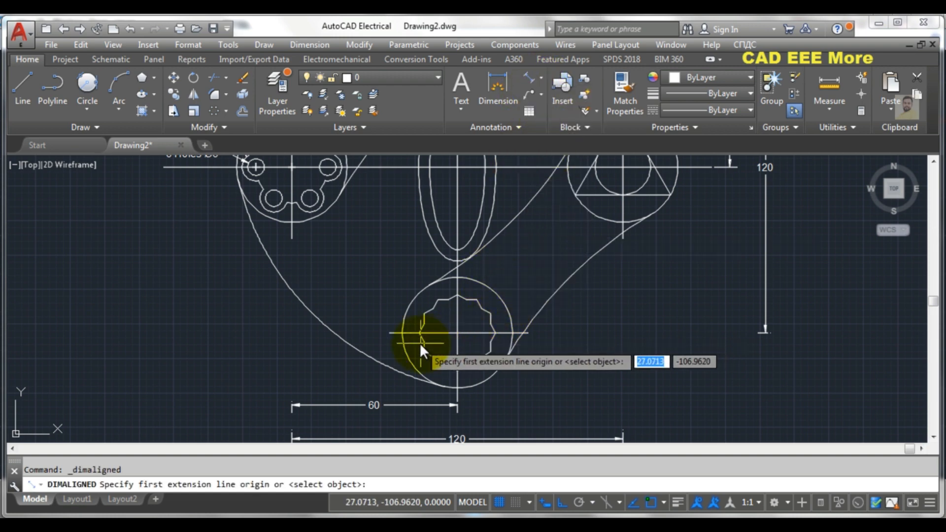
scroll(418, 342, up, 4)
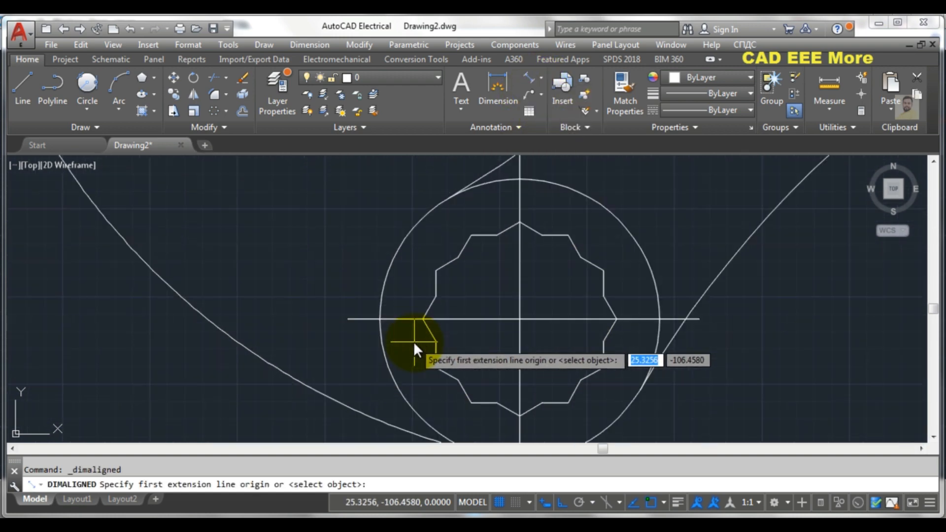
click(422, 317)
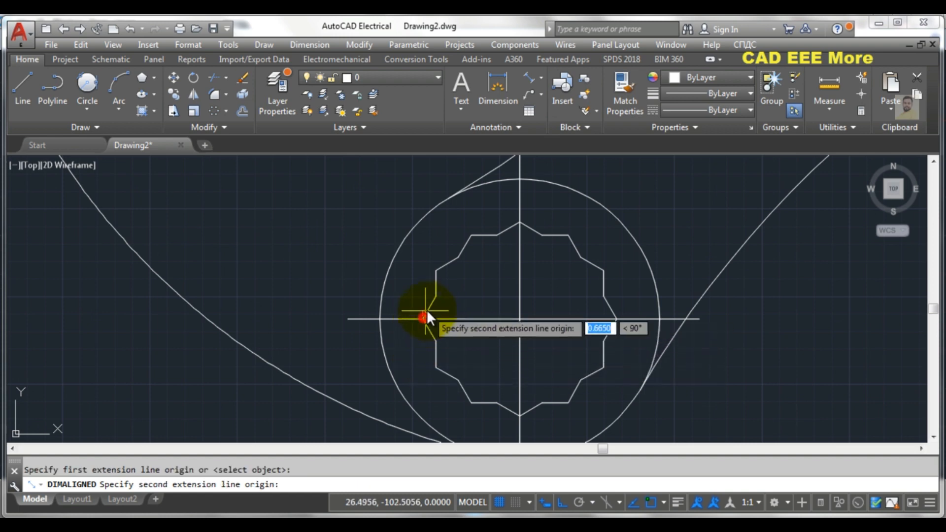
click(567, 234)
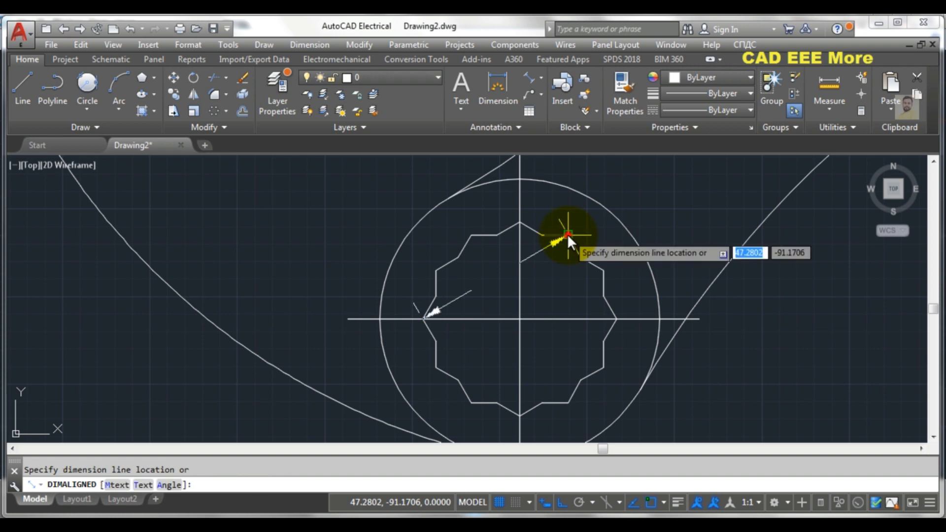
click(481, 205)
scroll(498, 220, down, 2)
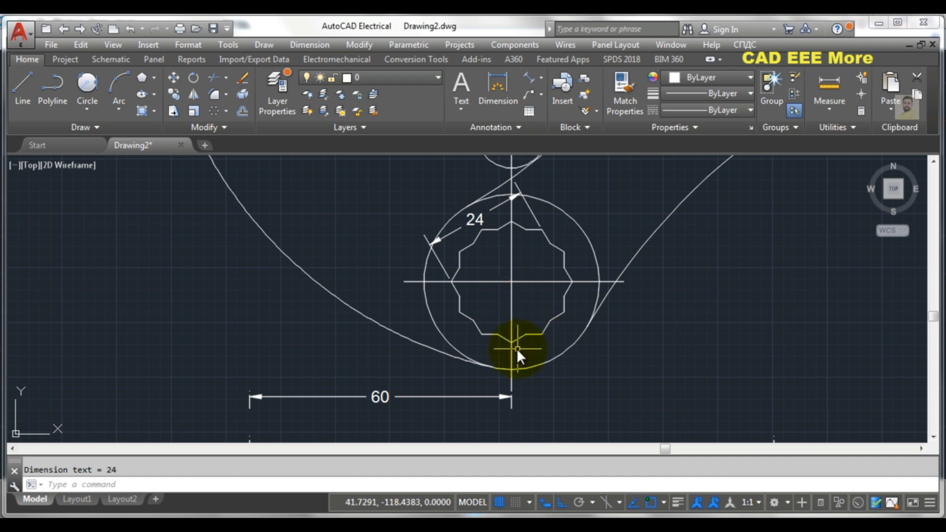
Step: Add an aligned dimension from the bottom star's lower-left tip to its right tip, placed outside the circle's lower-right side
click(528, 73)
click(538, 72)
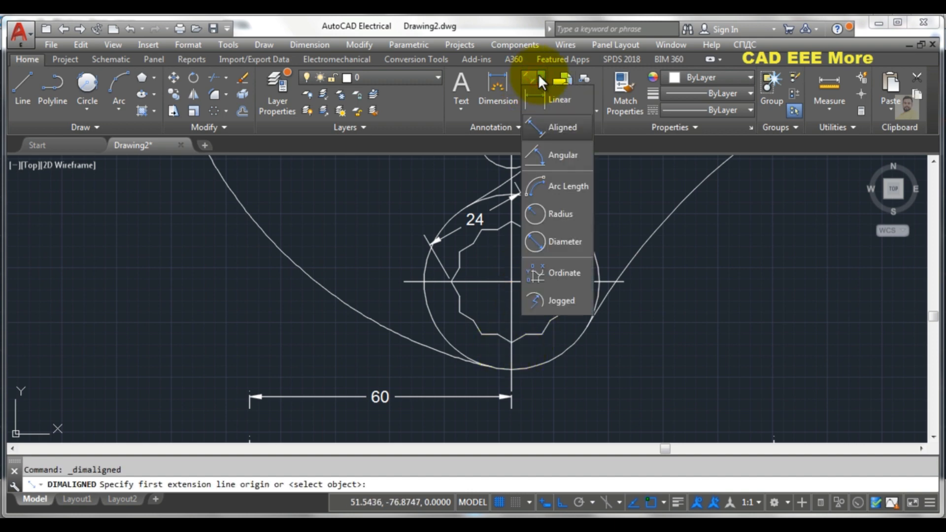
click(556, 131)
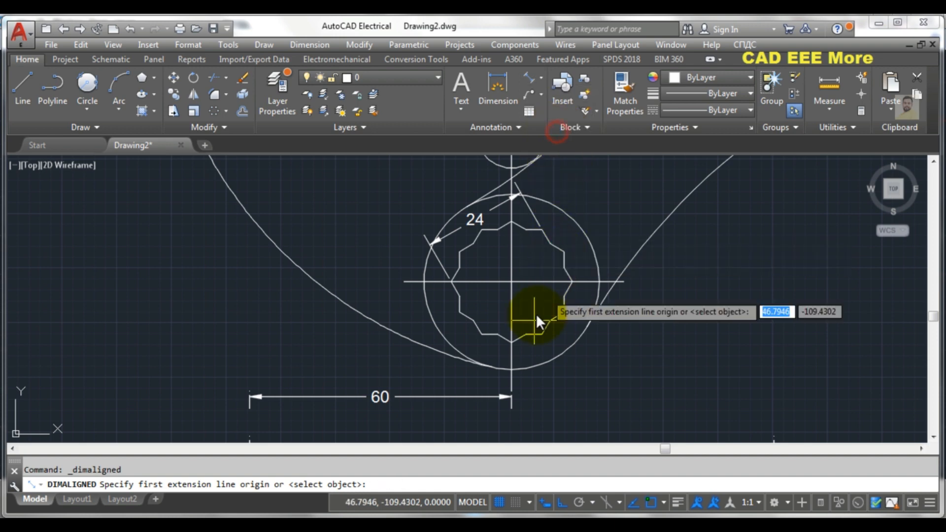
click(482, 334)
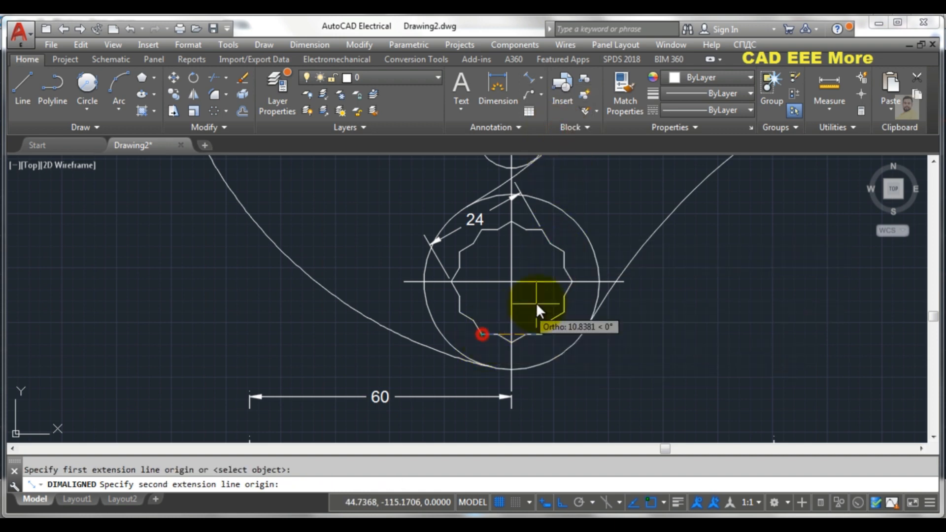
click(564, 270)
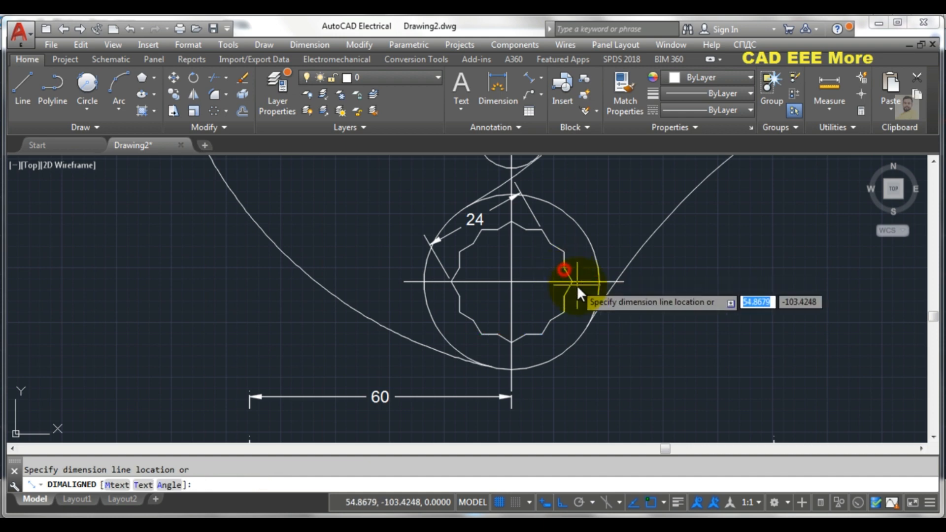
click(613, 323)
scroll(531, 315, down, 2)
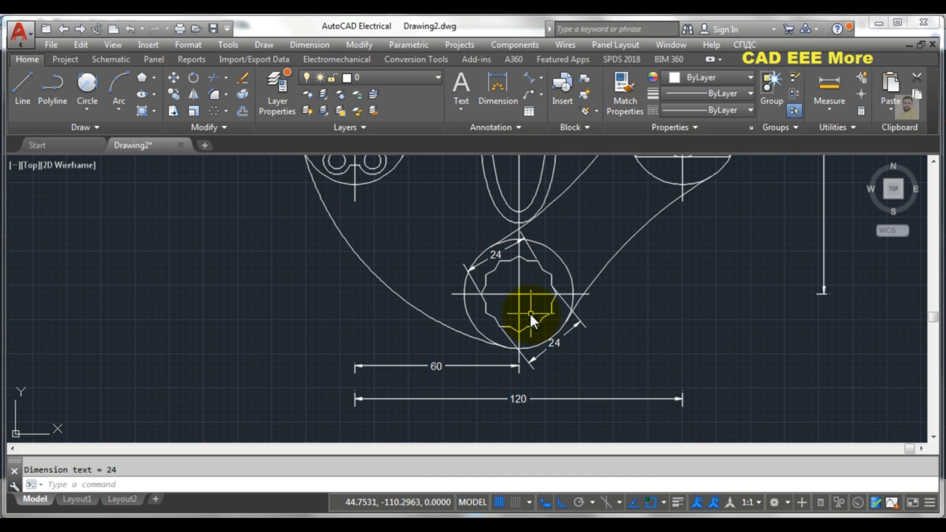
Step: Add a radius dimension to the outer arc joining the left and top circles, placed to the upper left of the arc
scroll(528, 307, down, 2)
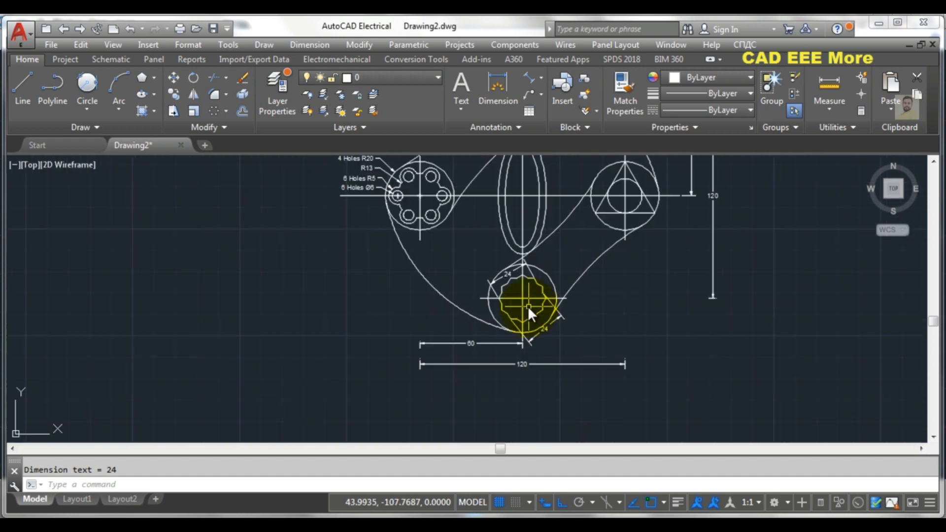
scroll(537, 295, down, 2)
middle_drag(543, 274, 522, 308)
click(542, 81)
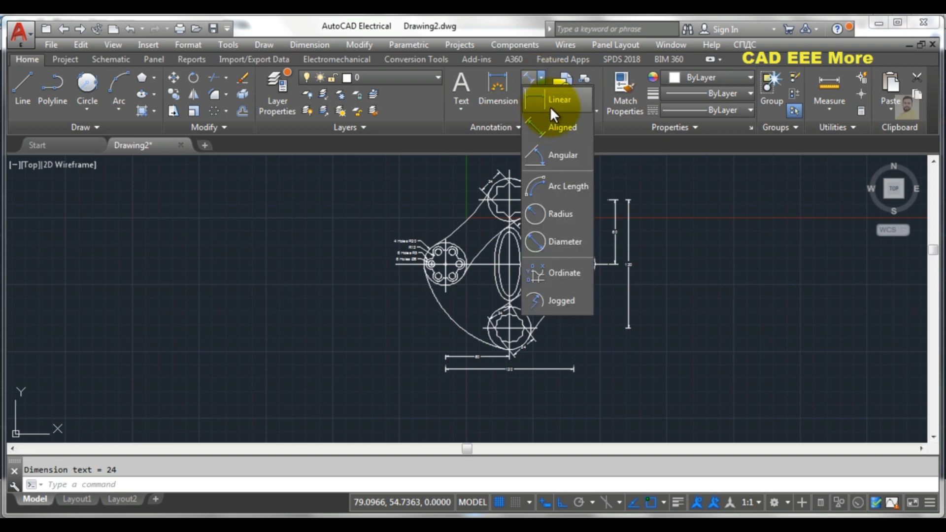
click(557, 213)
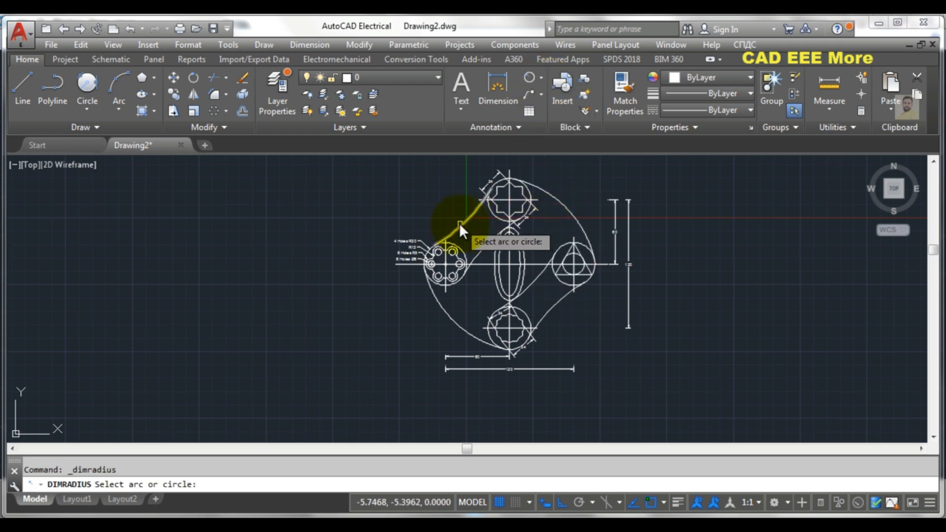
click(459, 223)
click(448, 206)
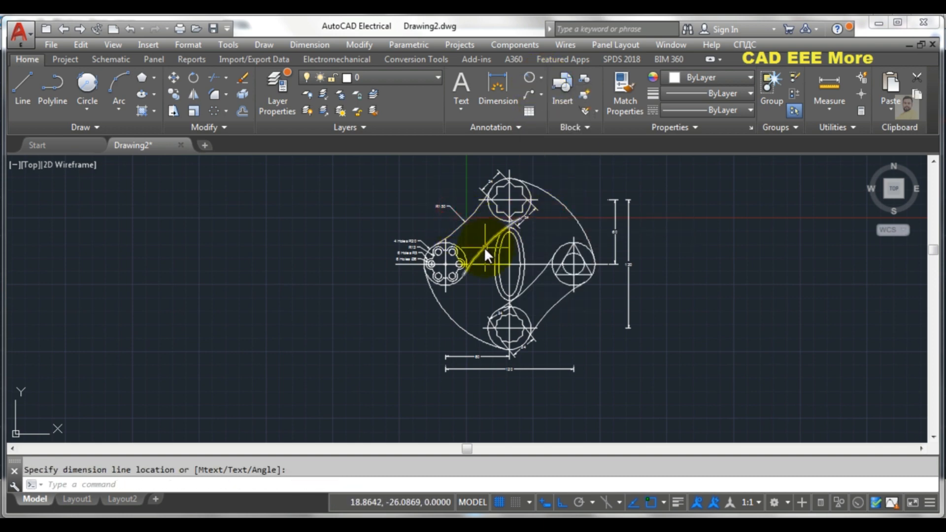
Step: Add a radius dimension to the lower part of the inner arc joining the left and top circles, close to the left circle
key(Return)
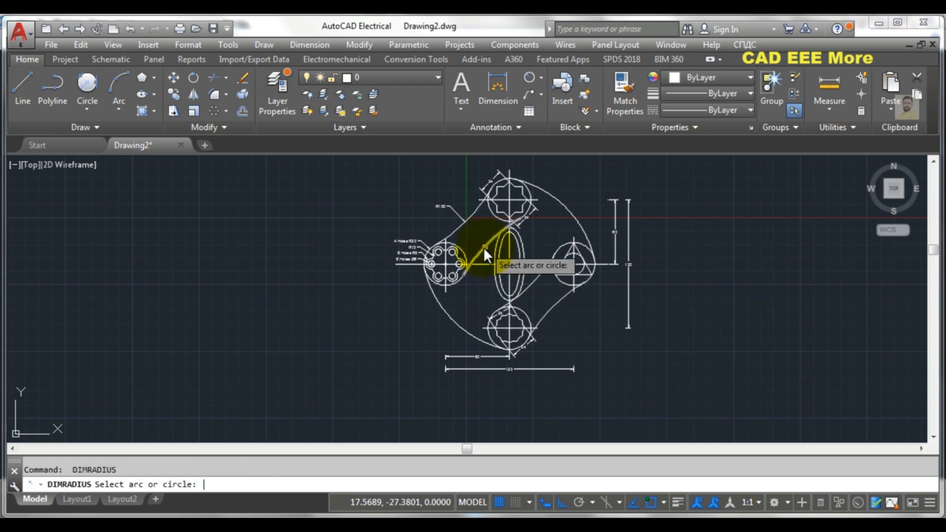
click(483, 246)
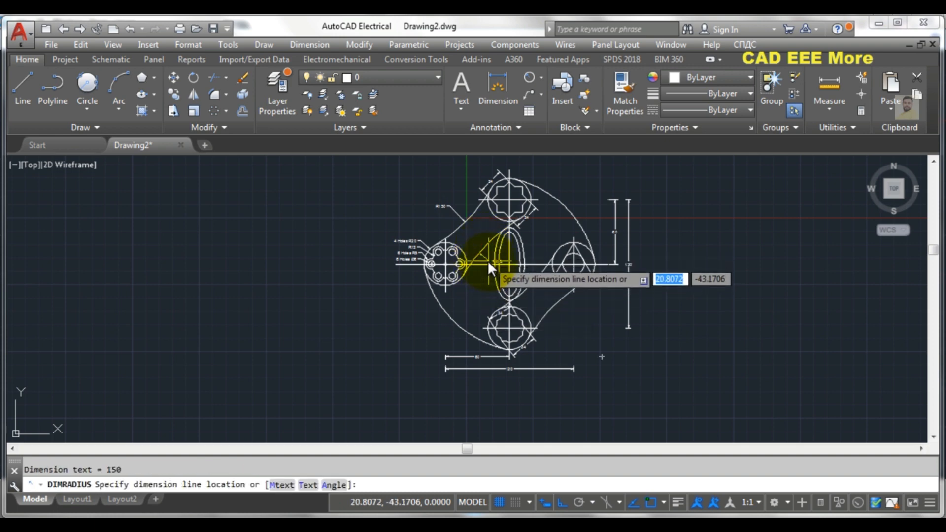
click(480, 258)
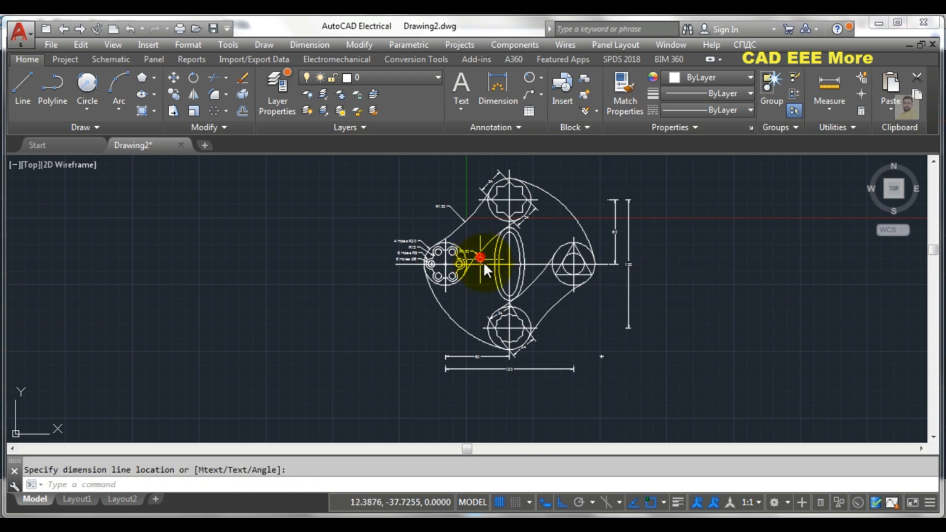
scroll(484, 261, up, 4)
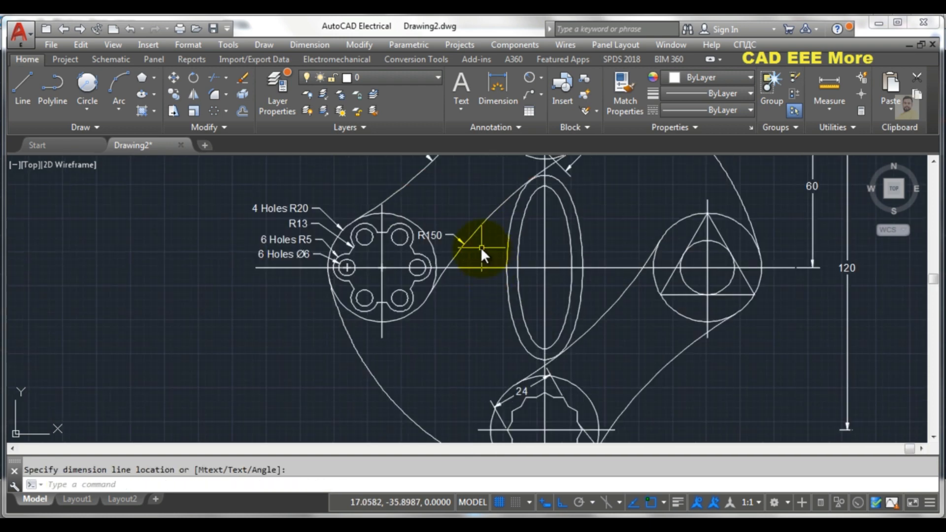
key(ctrl+z)
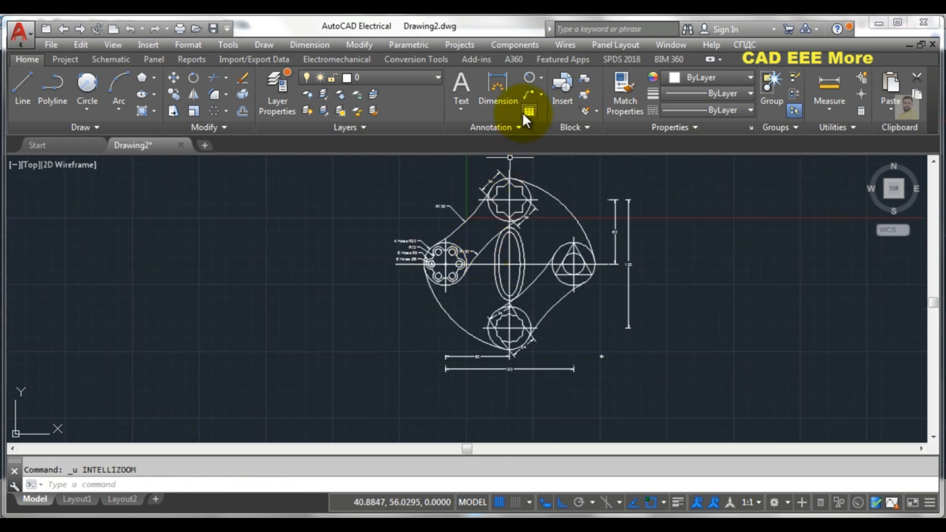
Step: Add a radius dimension higher on the inner arc between the left and top circles, and erase the lower duplicate beside the left circle
click(525, 79)
scroll(468, 227, up, 4)
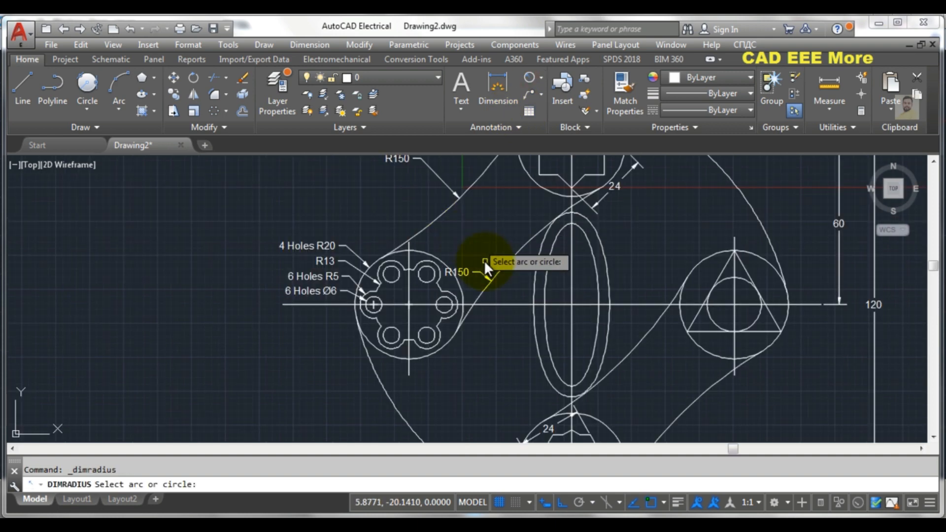
click(514, 251)
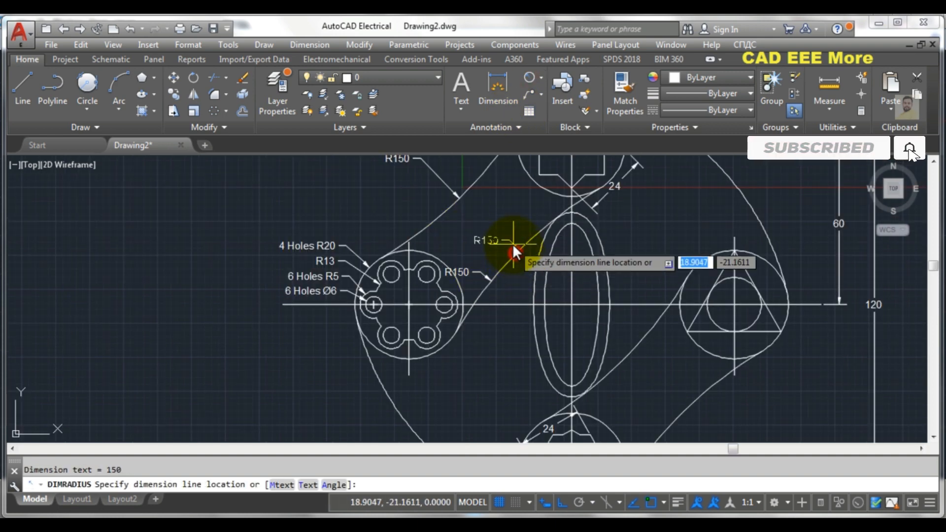
click(512, 240)
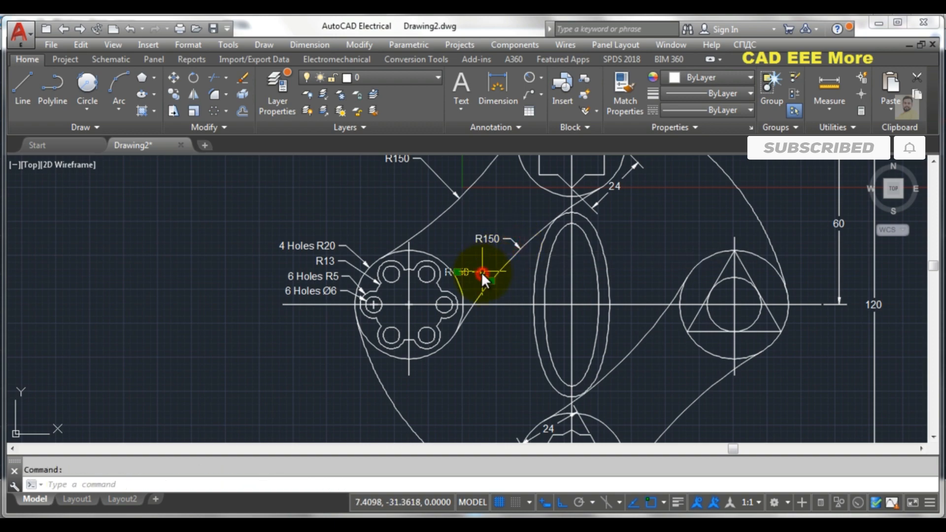
key(Delete)
Step: Add a radius dimension to the inner arc joining the right and bottom circles, placed to the lower right of the arc
scroll(481, 270, down, 5)
scroll(513, 288, up, 5)
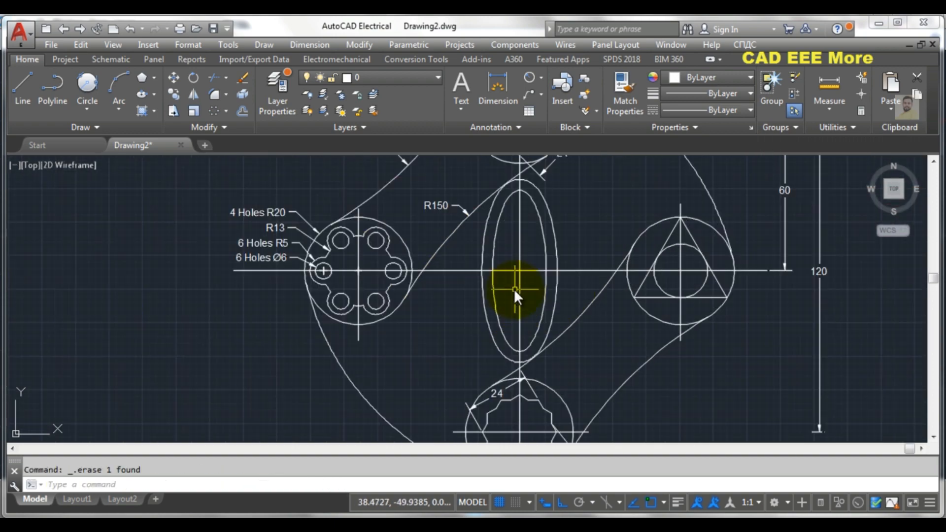
middle_drag(537, 289, 489, 246)
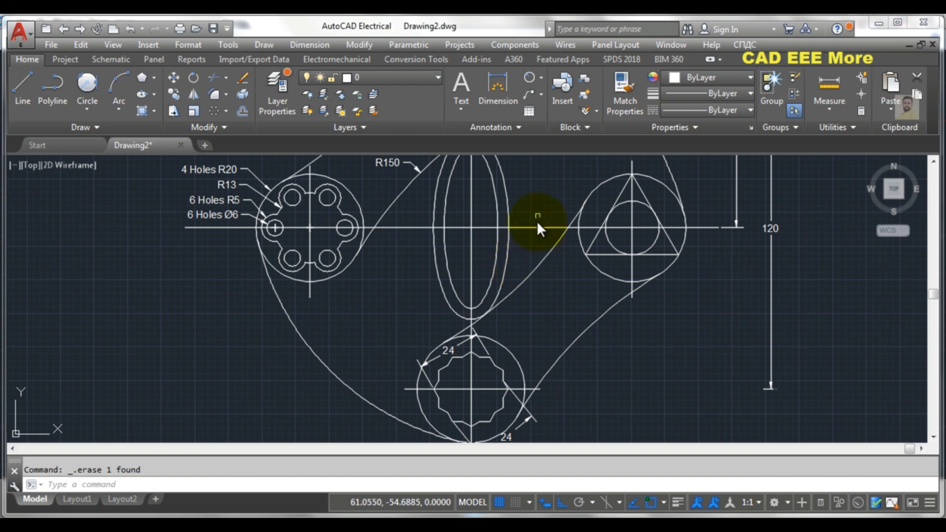
click(533, 94)
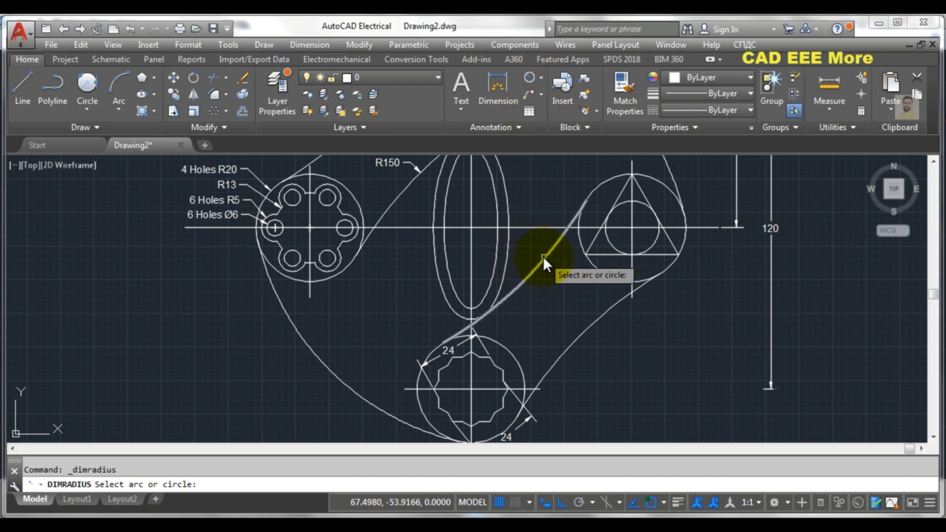
click(543, 257)
click(551, 285)
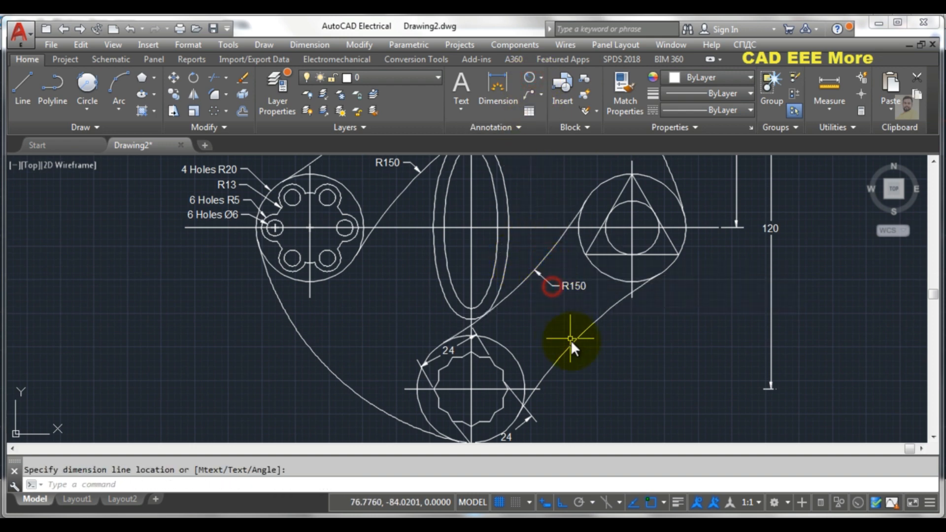
Step: Add a radius dimension to the outer arc joining the right and bottom circles, placed just outside the arc
key(Return)
click(577, 337)
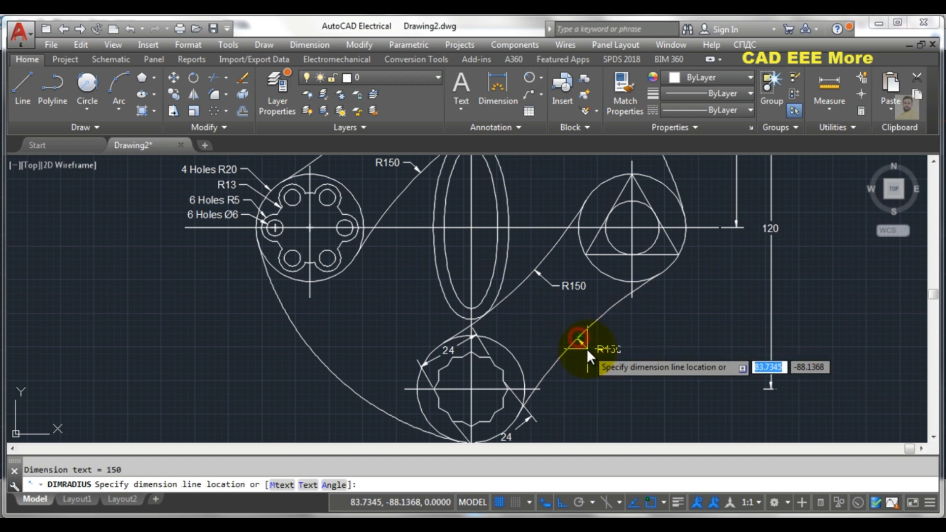
scroll(547, 335, down, 4)
scroll(546, 331, up, 2)
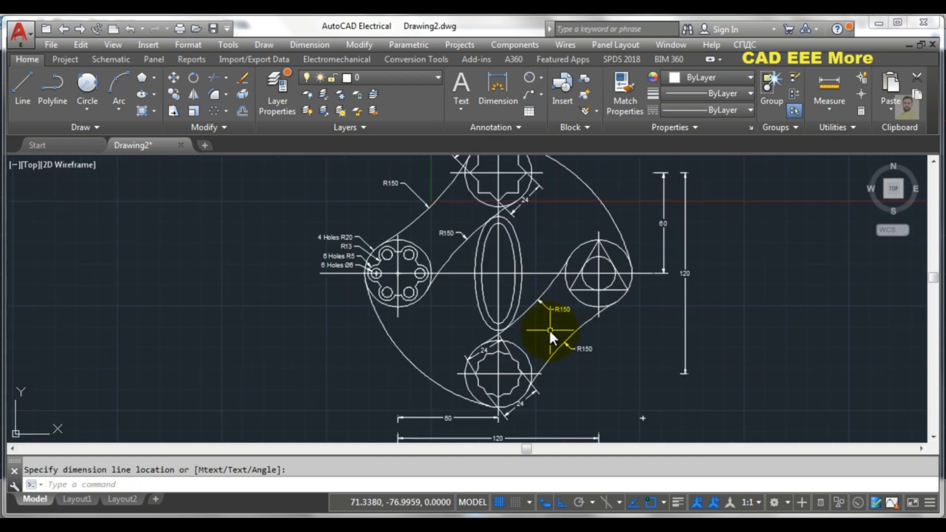
key(Escape)
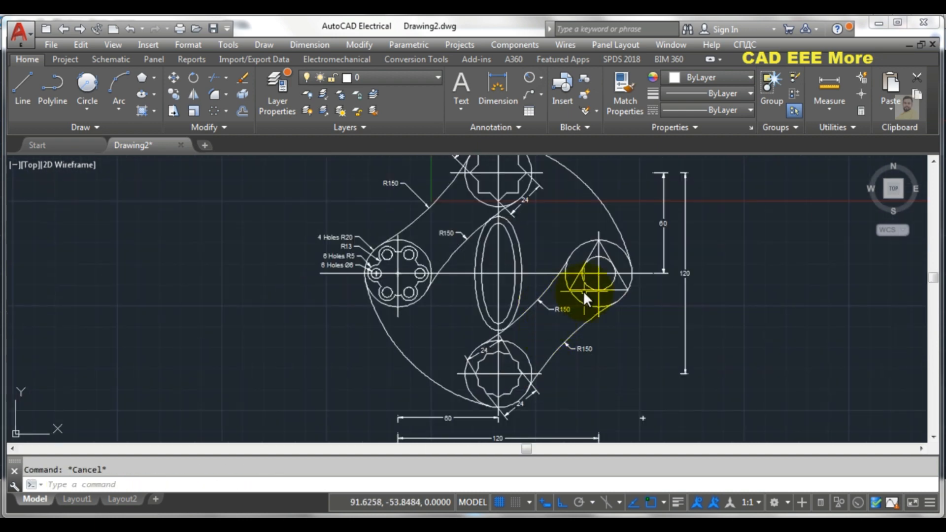
Step: Add a radius dimension to the small circle inside the right circle's triangle, placed outside to its upper right
scroll(599, 273, up, 2)
scroll(601, 271, up, 2)
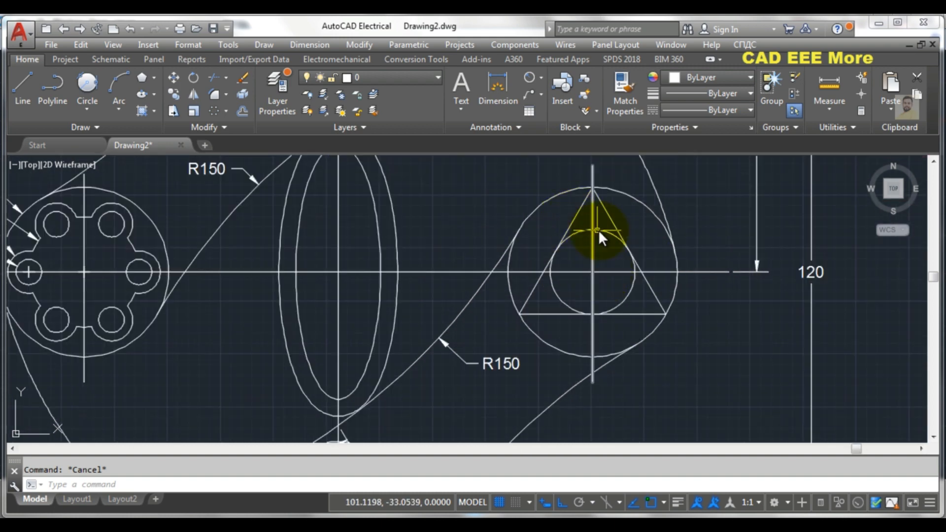
click(540, 78)
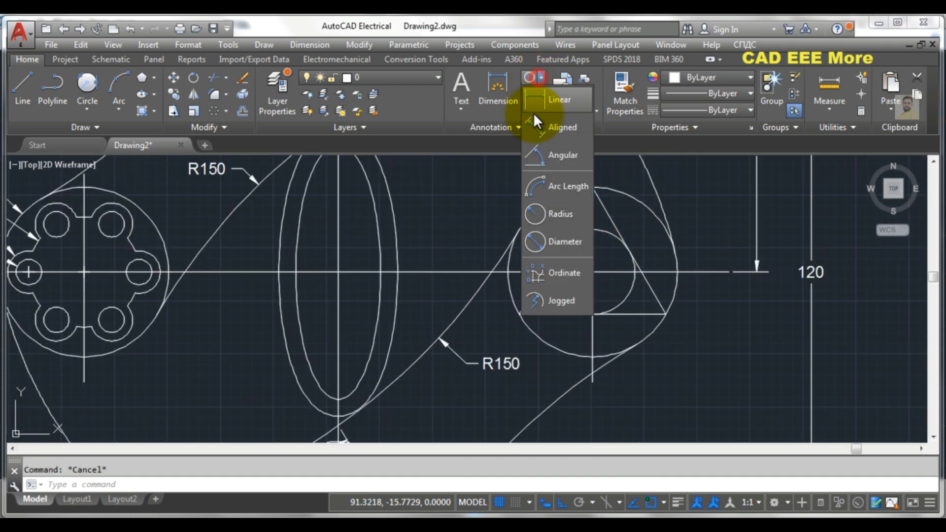
click(554, 215)
click(602, 230)
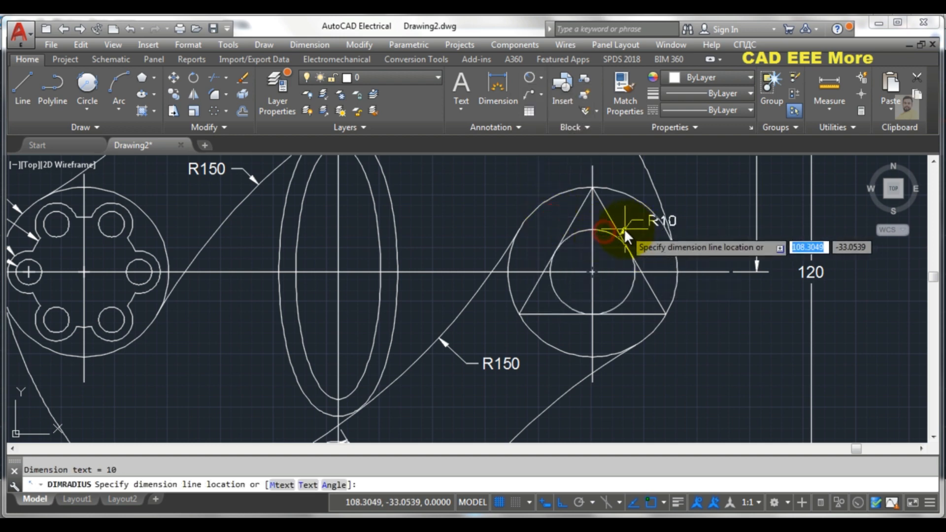
click(673, 209)
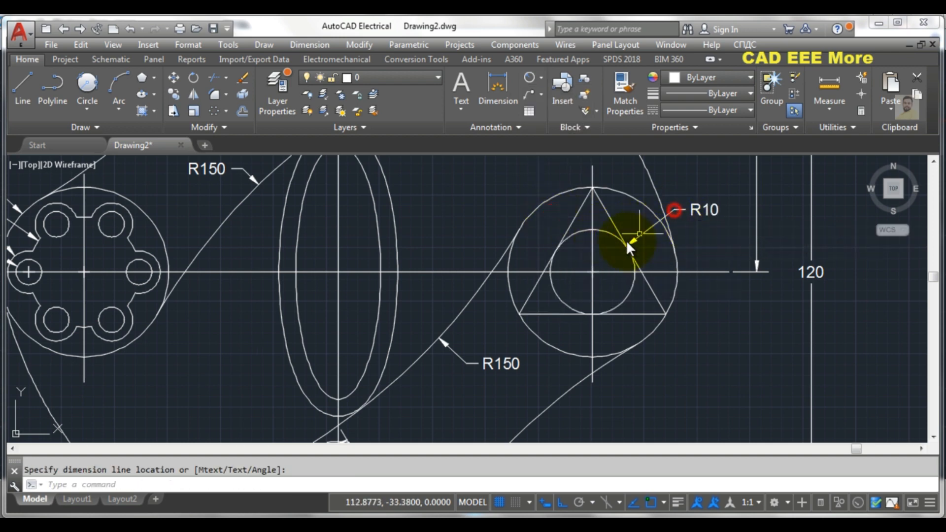
Step: Add a radius dimension to the large outer arc joining the left and bottom circles, placed to the arc's lower left
scroll(603, 244, down, 2)
scroll(600, 240, down, 4)
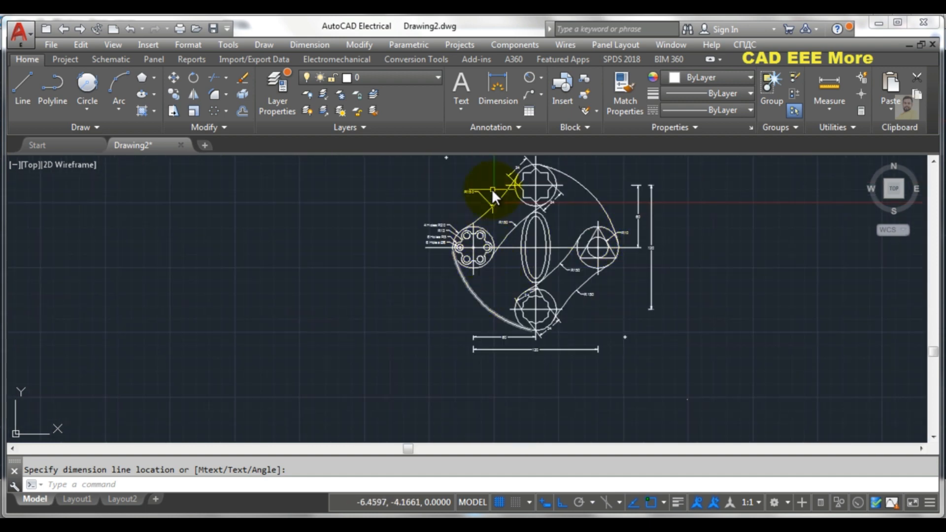
key(Return)
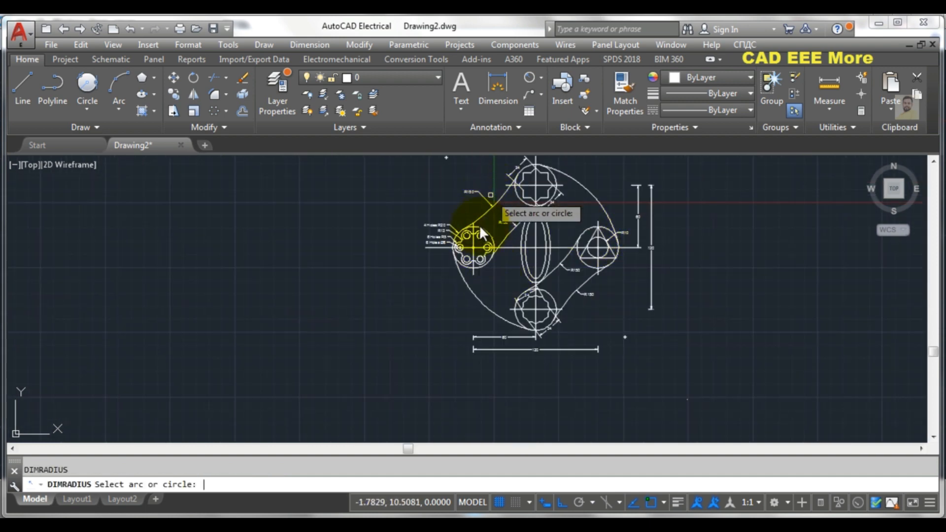
click(474, 296)
scroll(419, 315, up, 5)
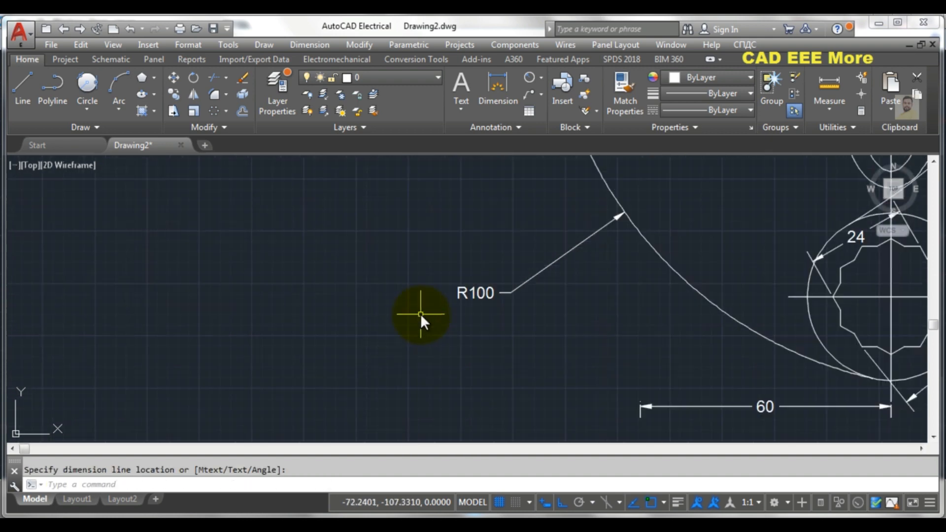
scroll(508, 296, down, 5)
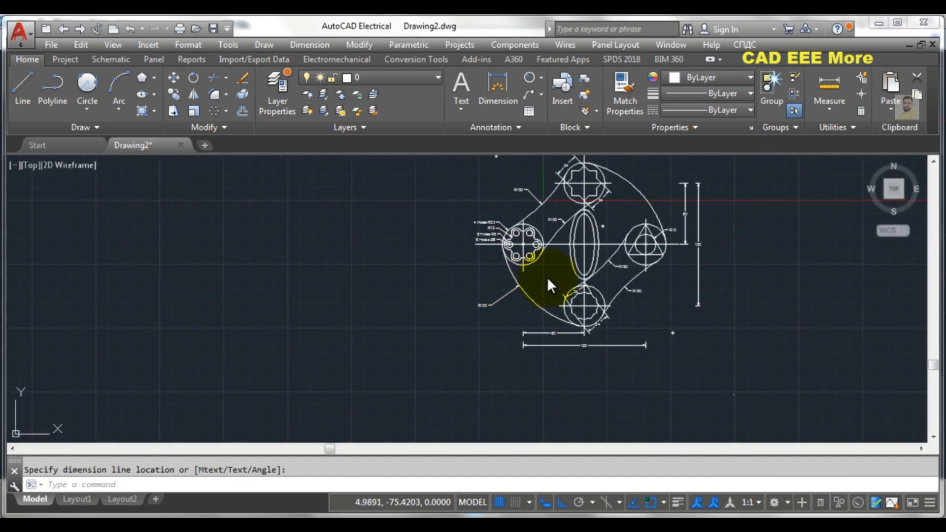
Step: Add a radius dimension to the large outer arc joining the top and right circles, placed to the arc's upper right
key(Return)
click(633, 186)
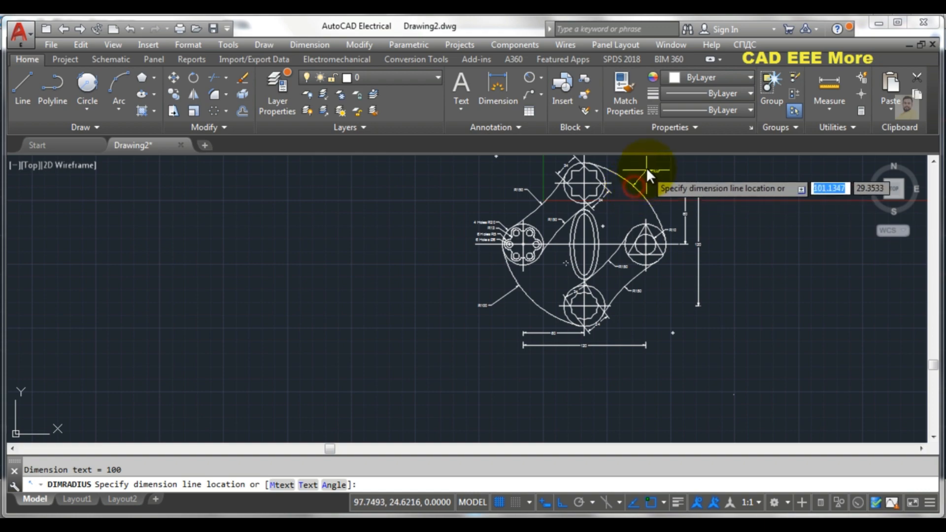
click(644, 173)
scroll(651, 170, up, 5)
scroll(652, 163, down, 5)
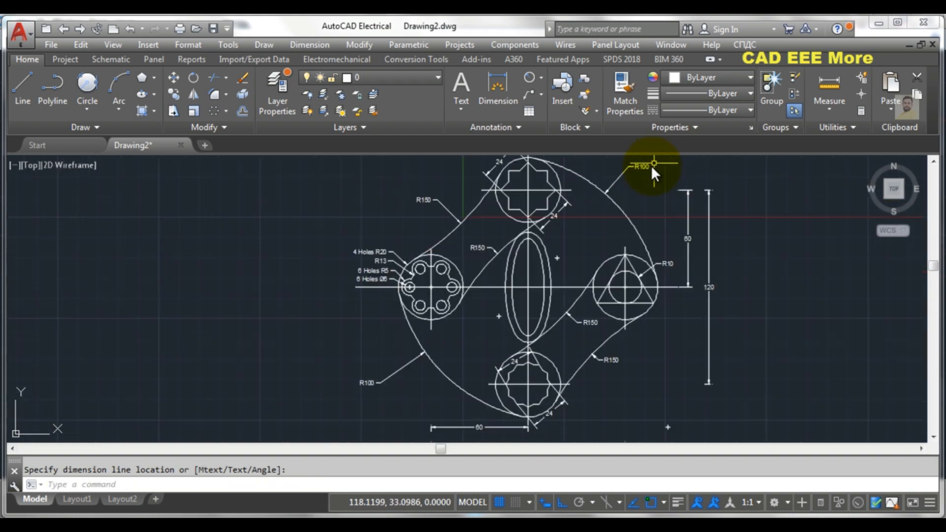
scroll(617, 204, down, 1)
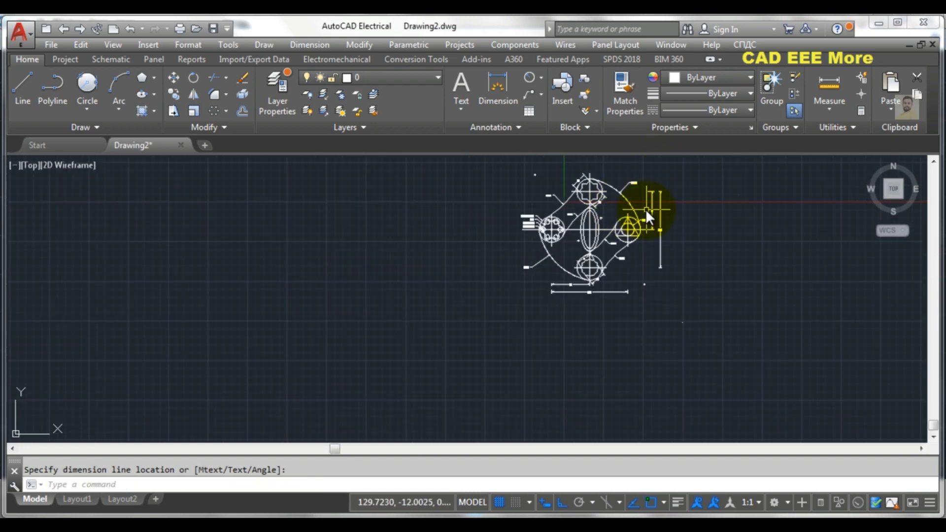
middle_drag(646, 209, 480, 242)
scroll(458, 219, up, 4)
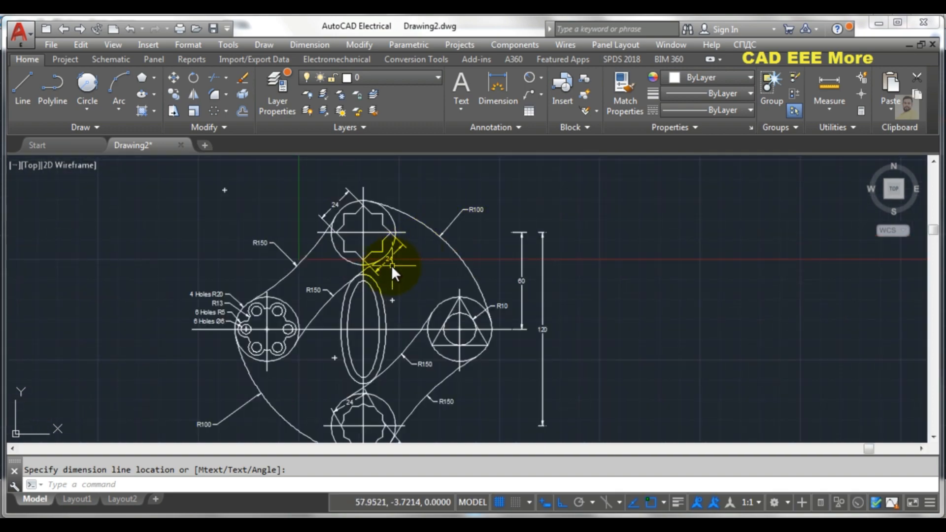
scroll(394, 265, up, 2)
scroll(398, 259, down, 4)
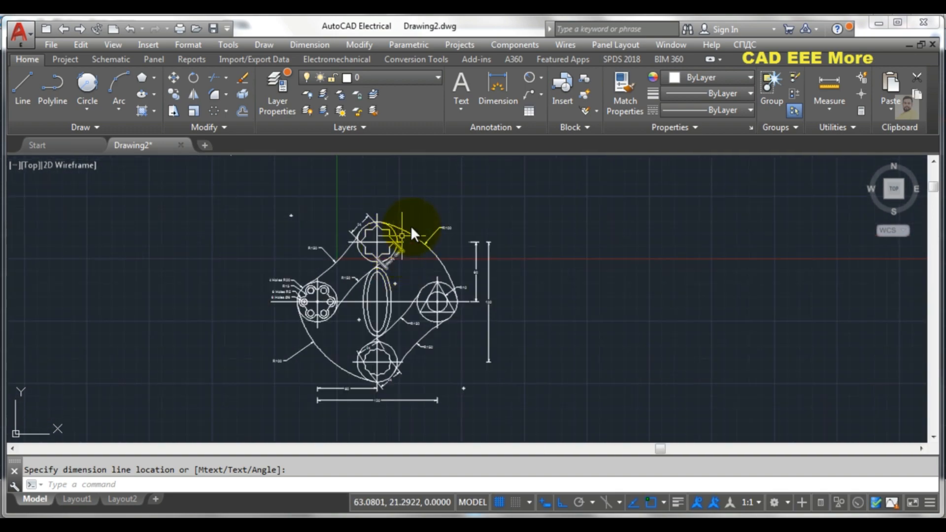
Step: Open the layer manager and create a new layer with its default name, coloured red
click(276, 81)
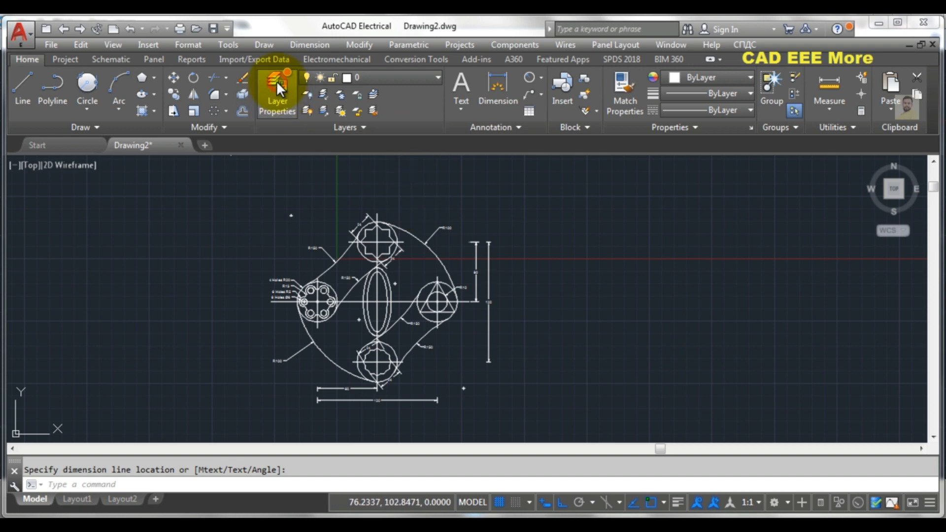
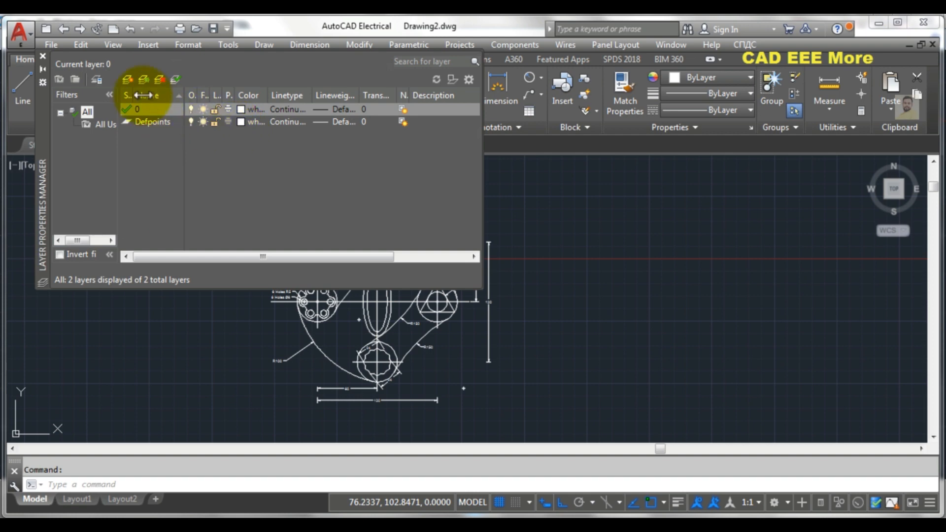
click(127, 79)
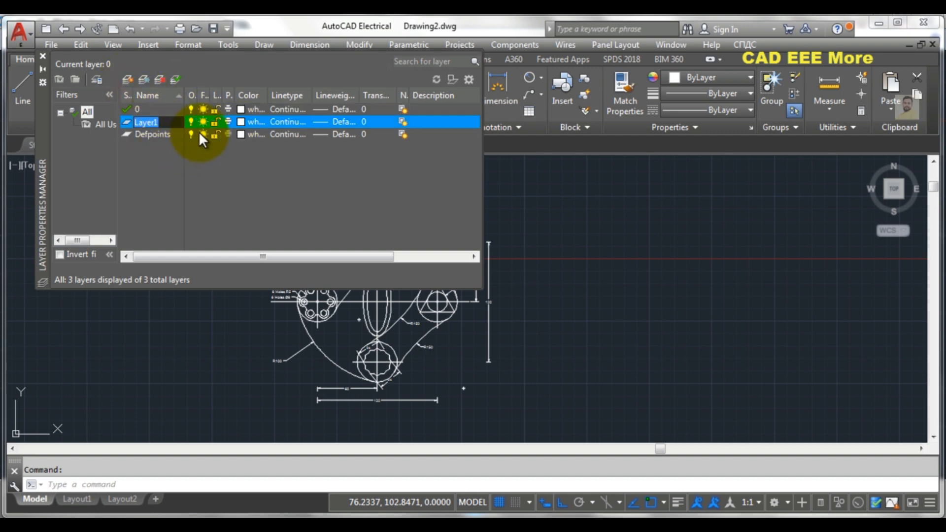
click(240, 122)
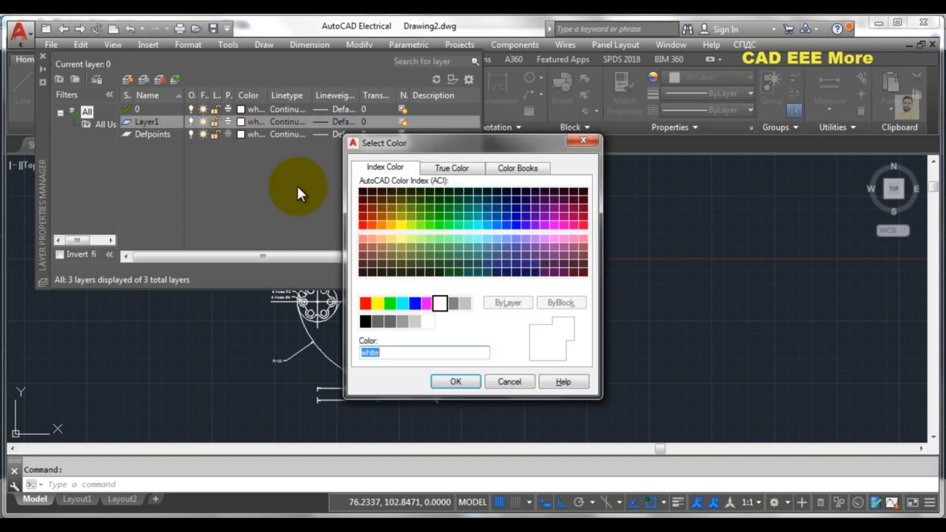
double_click(365, 301)
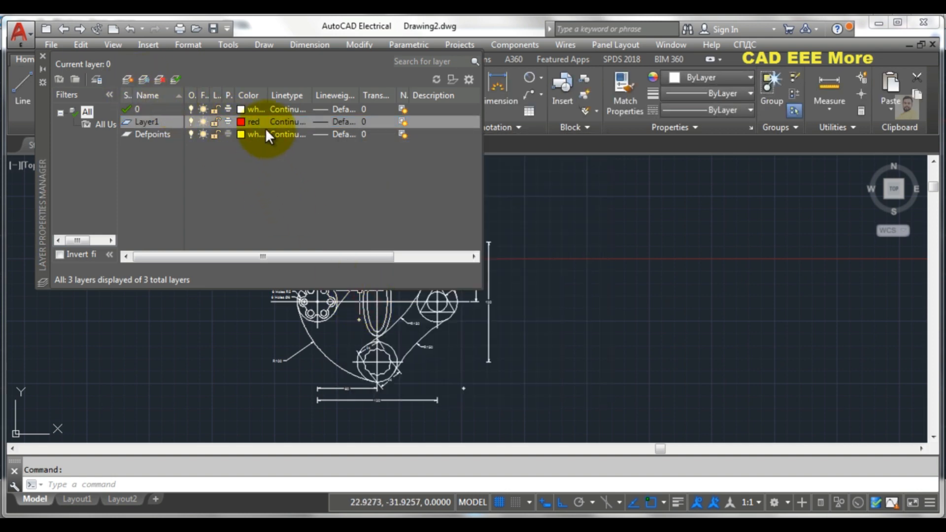
Step: Create a second new layer, keep its default name and set its colour to green
click(128, 79)
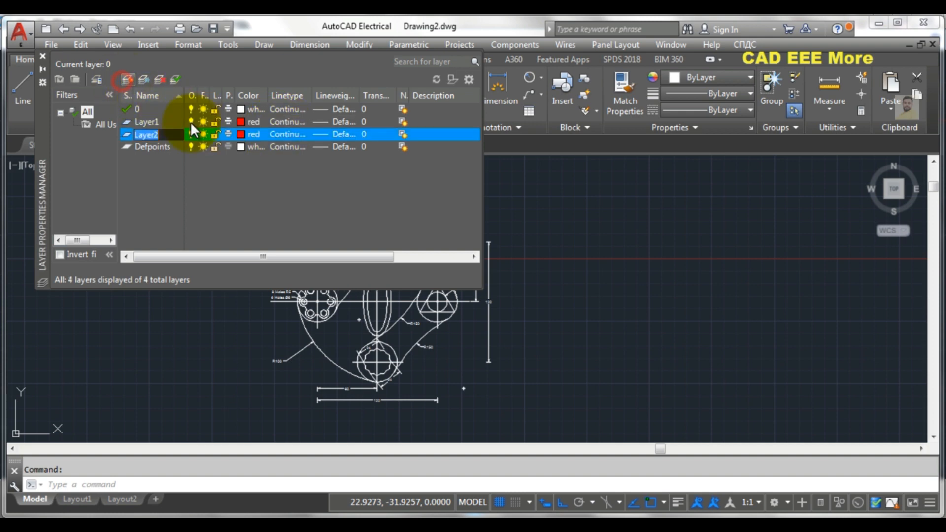
click(241, 134)
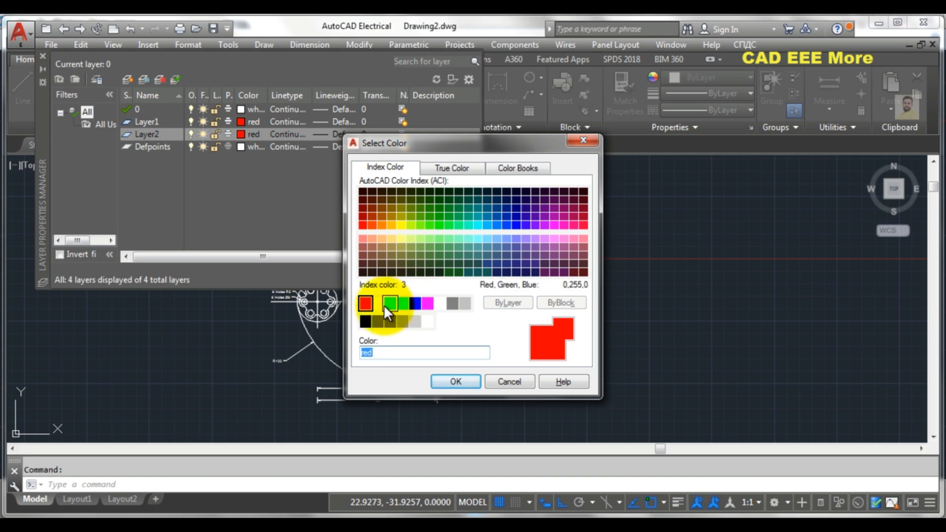
click(390, 304)
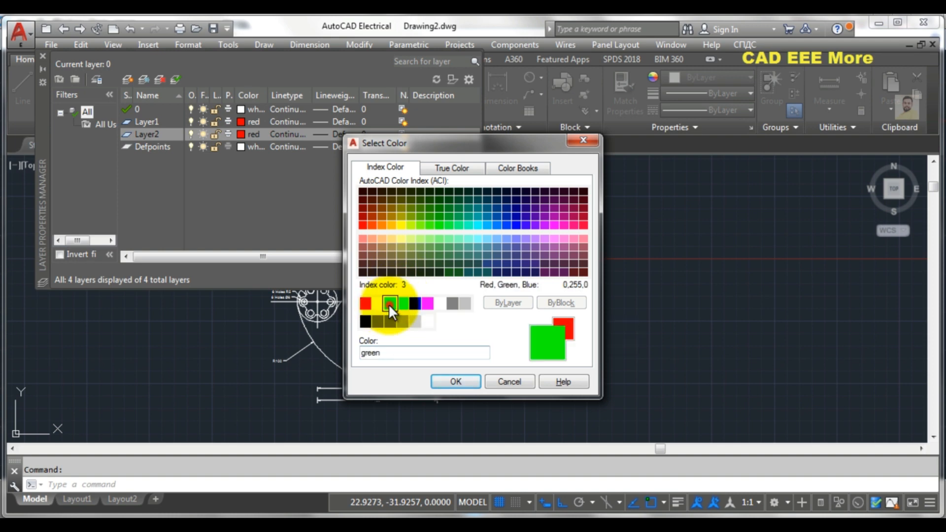
click(446, 381)
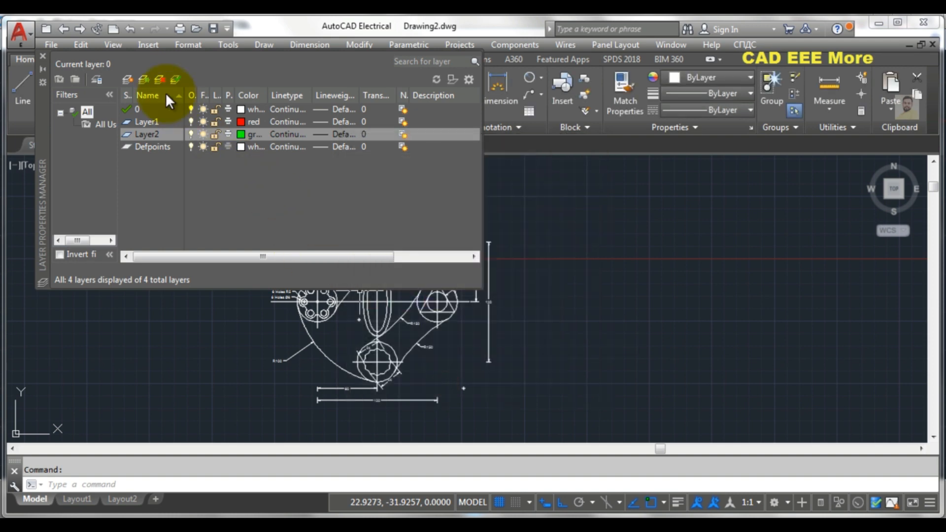
Step: Create a third new layer, keep its default name and set its colour to cyan
click(128, 80)
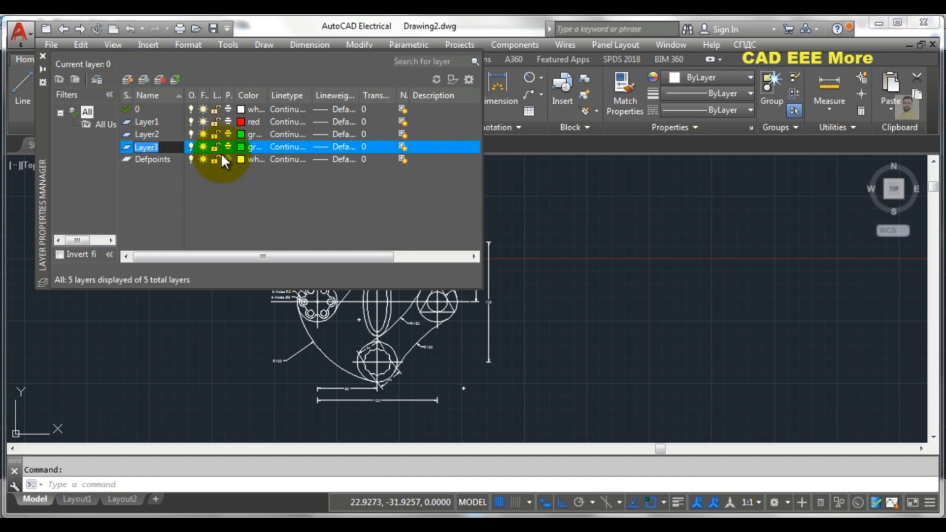
click(240, 147)
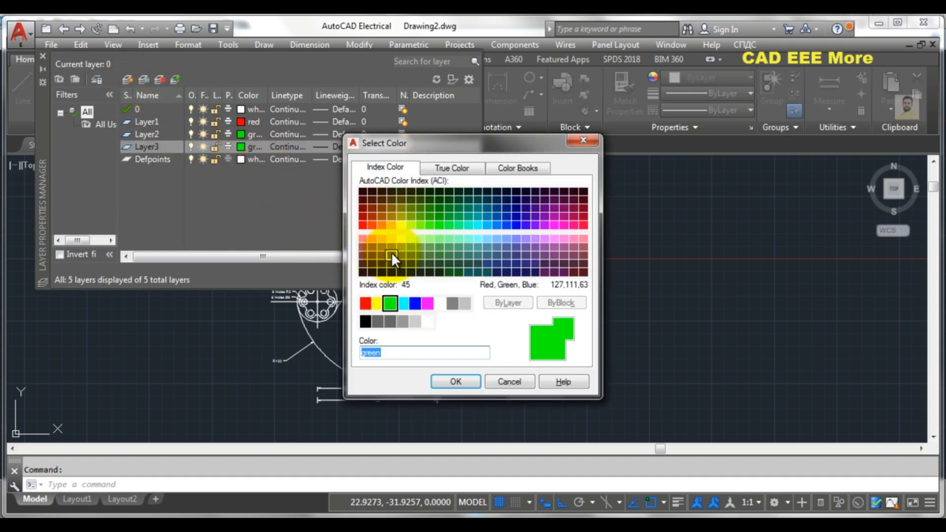
click(403, 303)
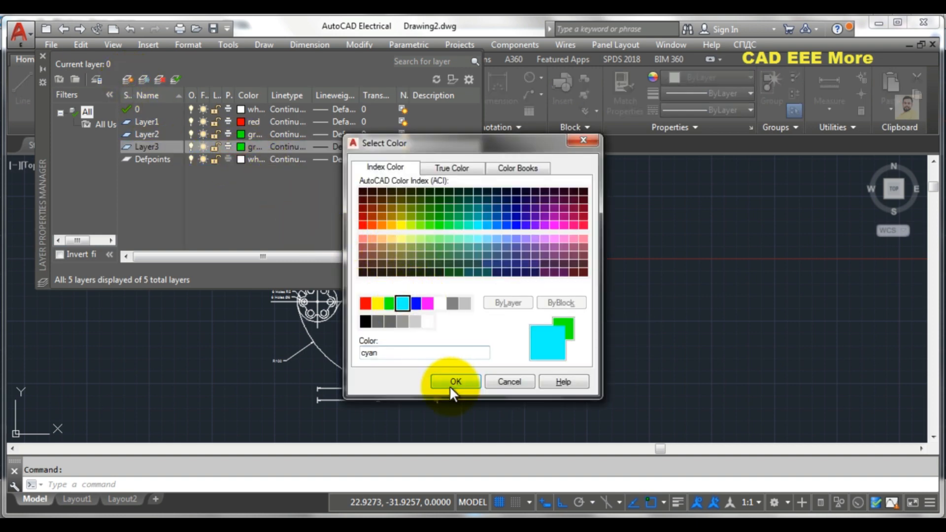
click(450, 384)
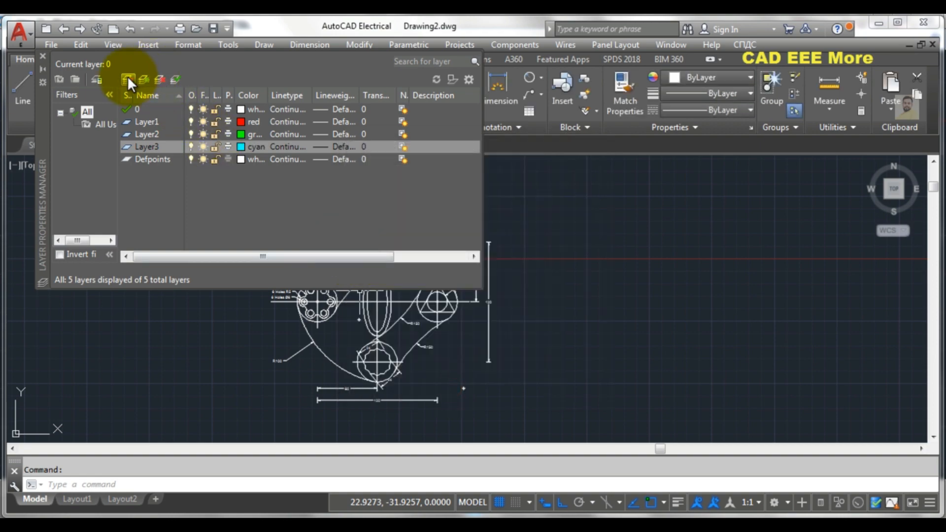
Step: Create a fourth new layer, keep its default name and set its colour to blue
click(128, 76)
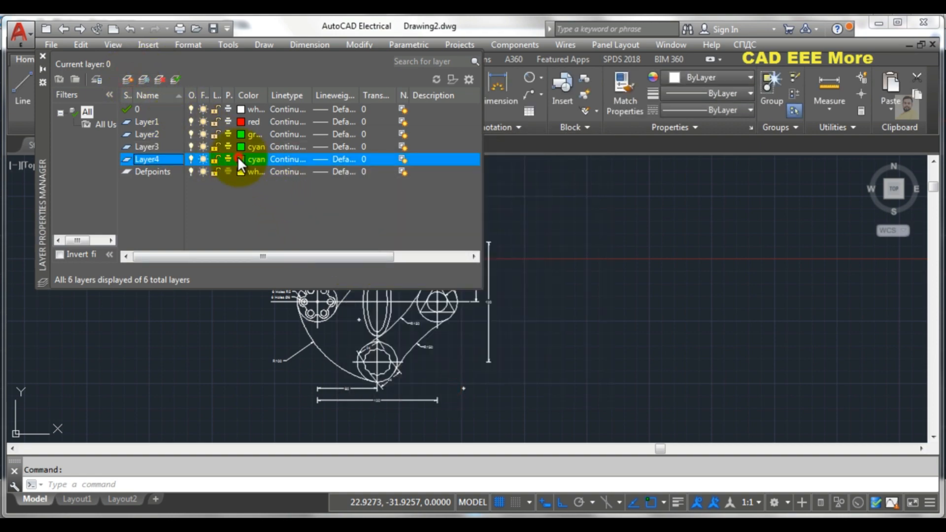
click(238, 156)
click(415, 303)
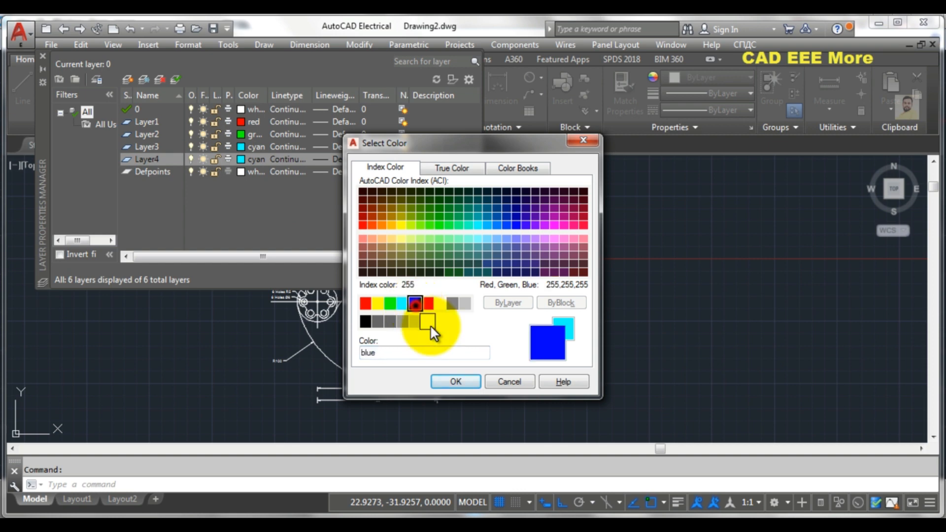
click(434, 381)
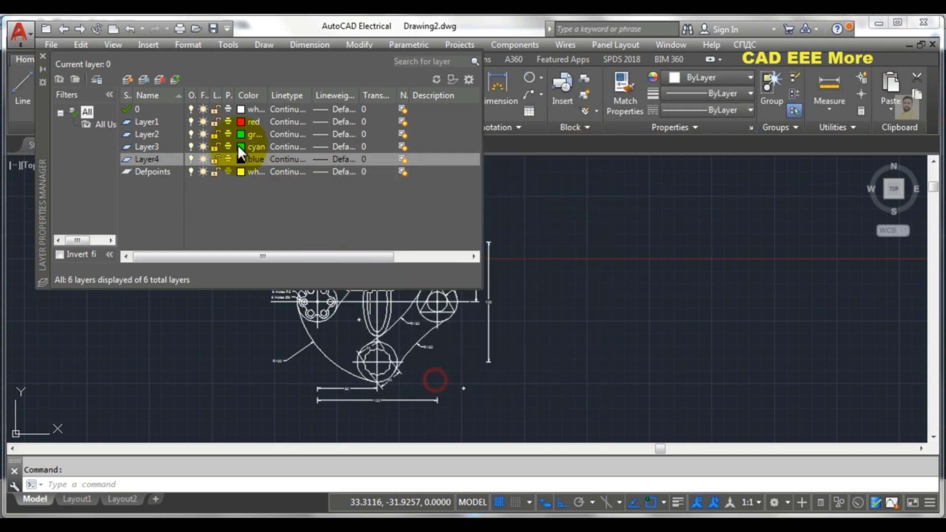
Step: Create a fifth new layer, keep its default name and set its colour to magenta
click(127, 79)
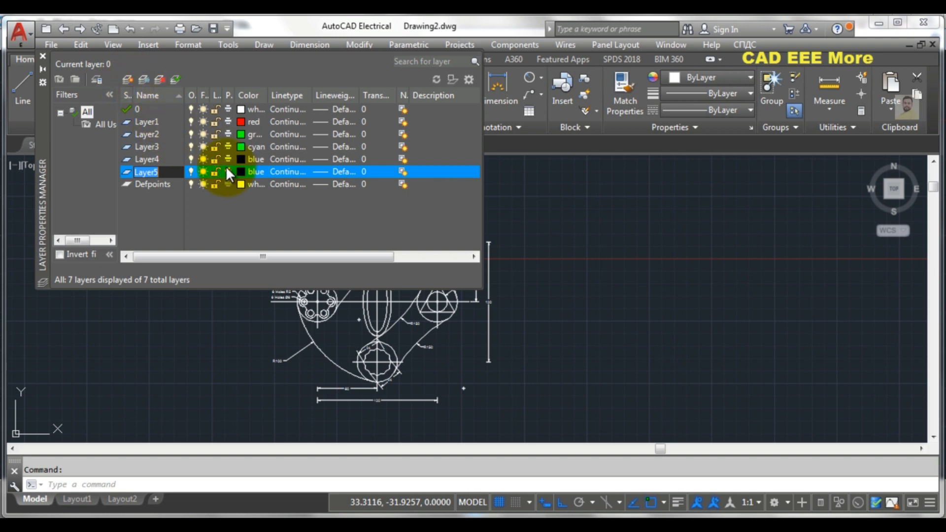
click(242, 171)
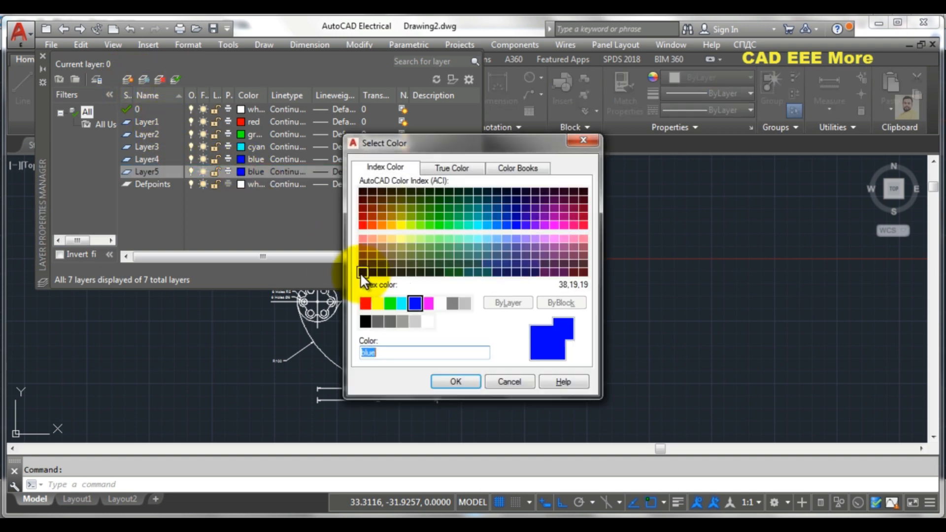
click(428, 303)
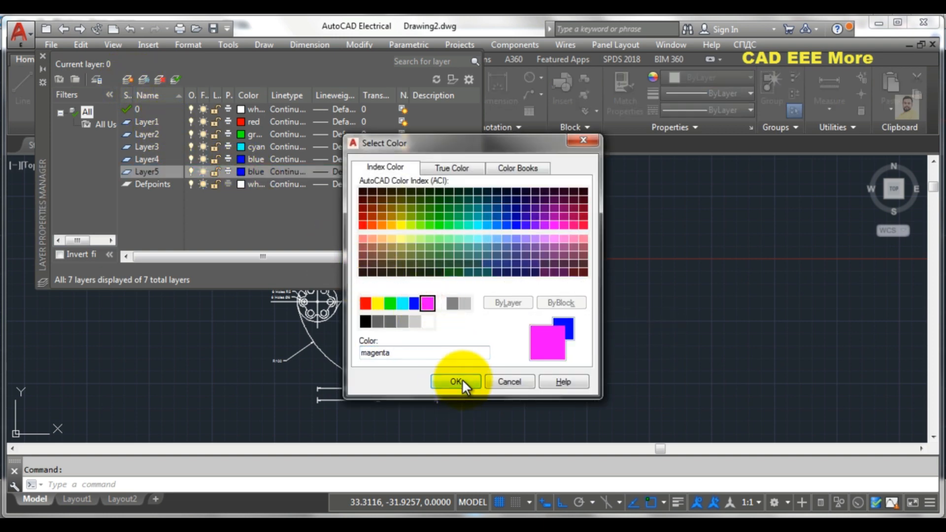
click(456, 381)
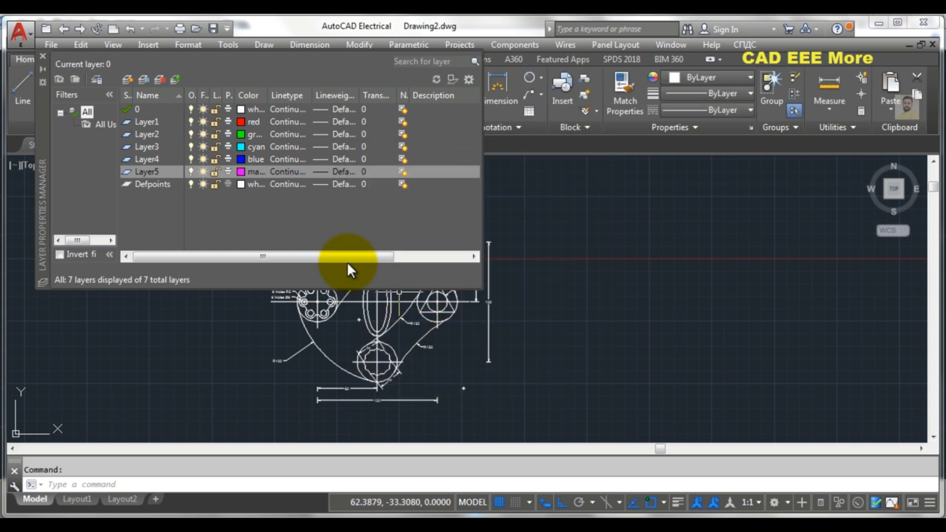
Step: Create a new layer named Dim and set its colour to yellow
click(128, 81)
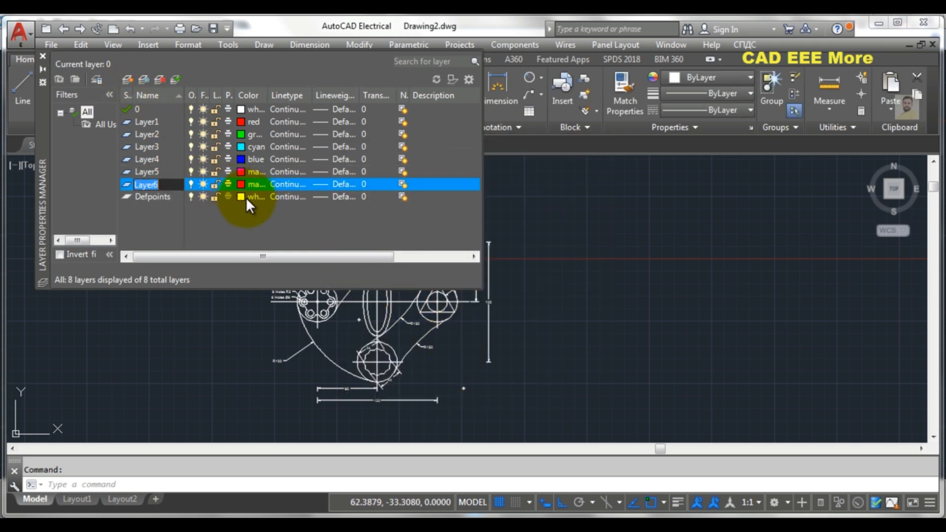
text(Dim)
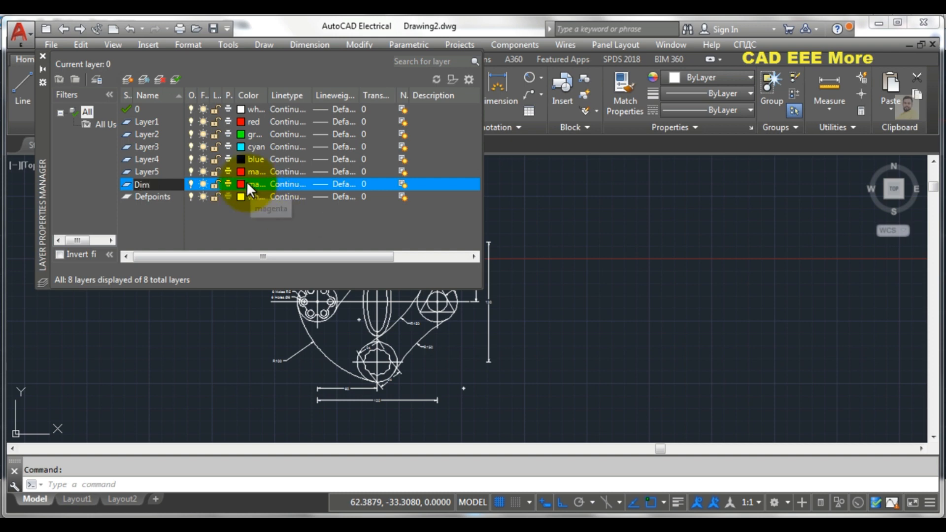
click(242, 185)
click(243, 187)
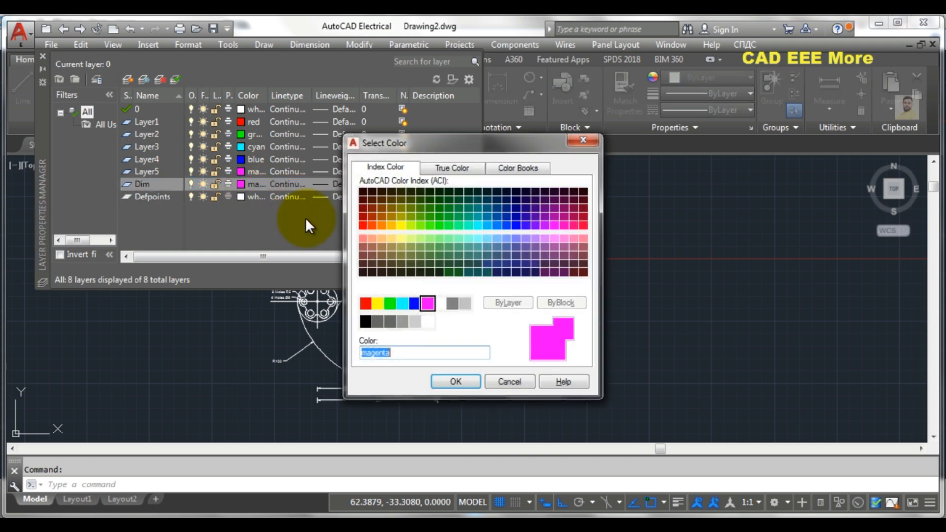
click(378, 303)
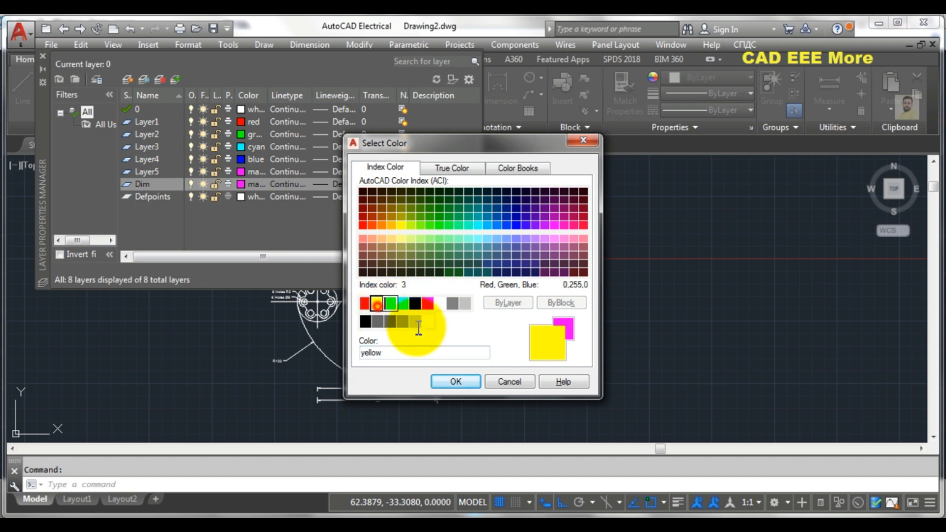
click(455, 381)
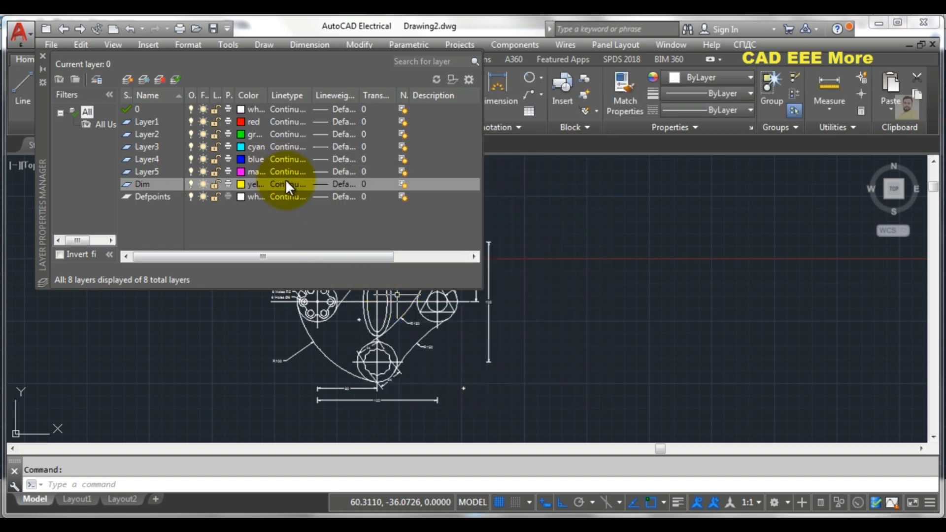
Step: Load the HIDDEN linetype from acad.lin and assign it to the Dim layer
click(289, 184)
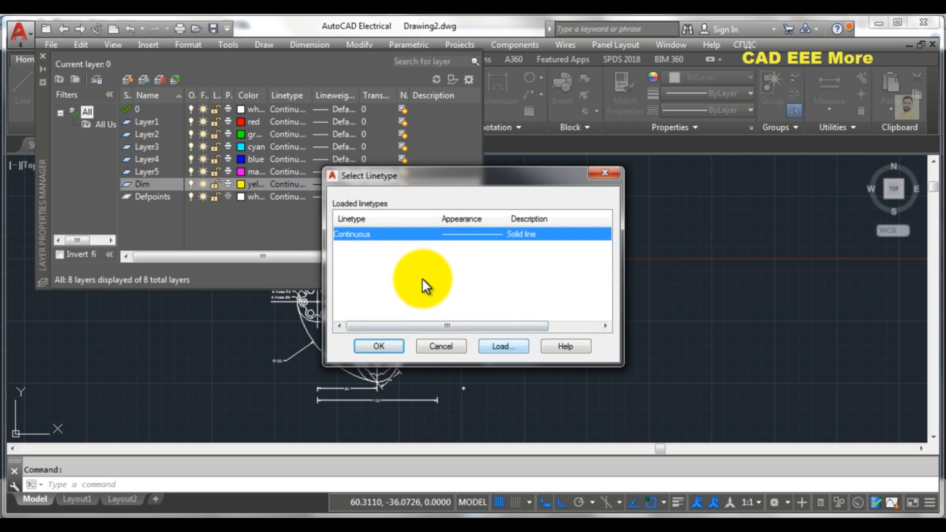
click(503, 345)
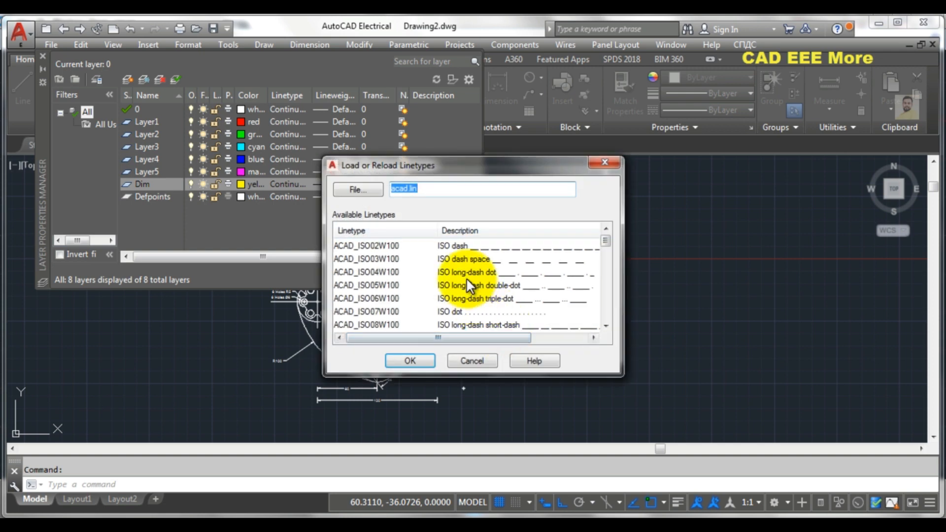
click(461, 264)
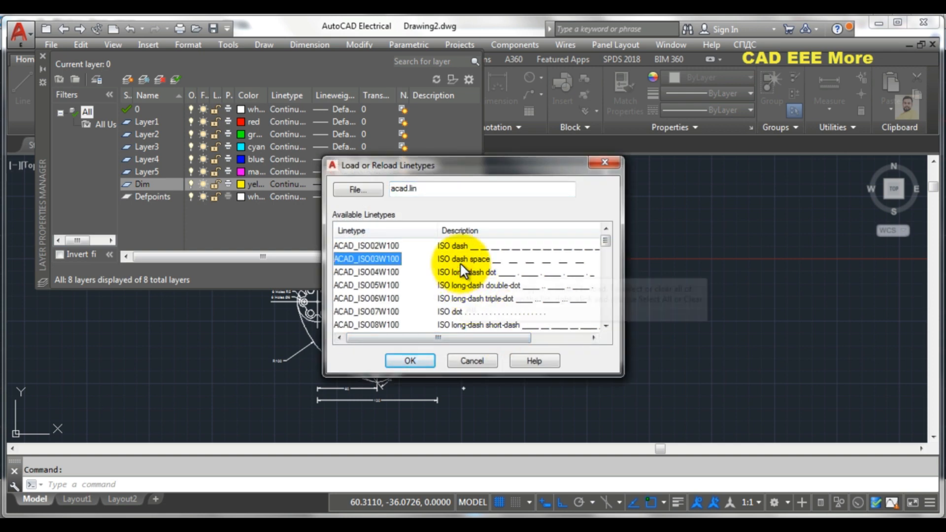
key(h)
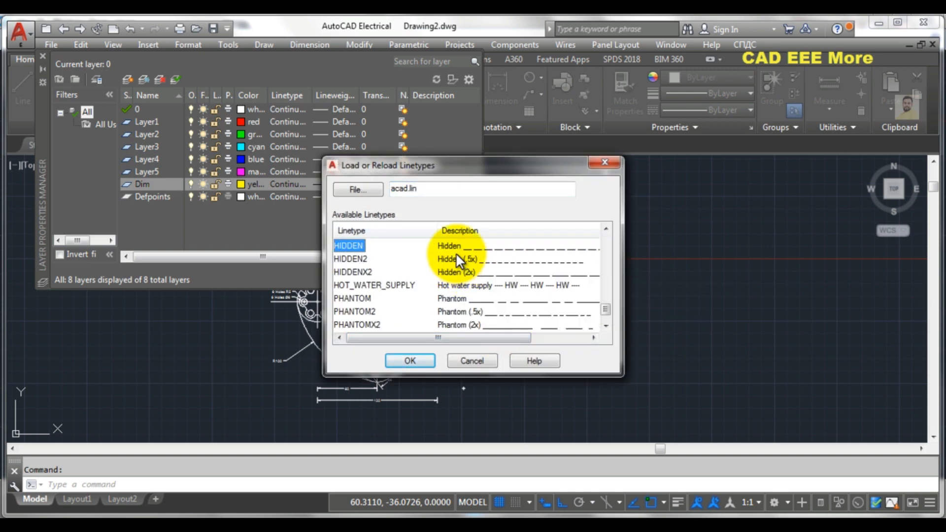
click(419, 361)
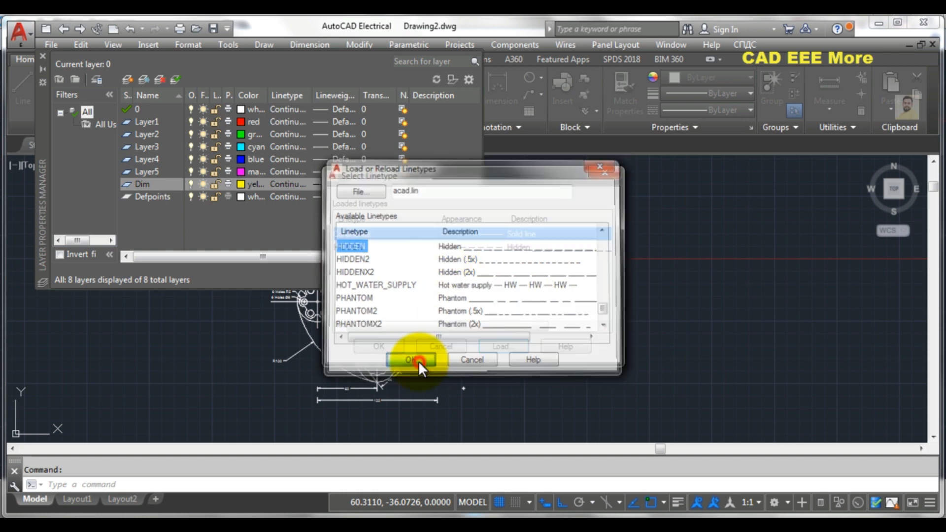
click(371, 246)
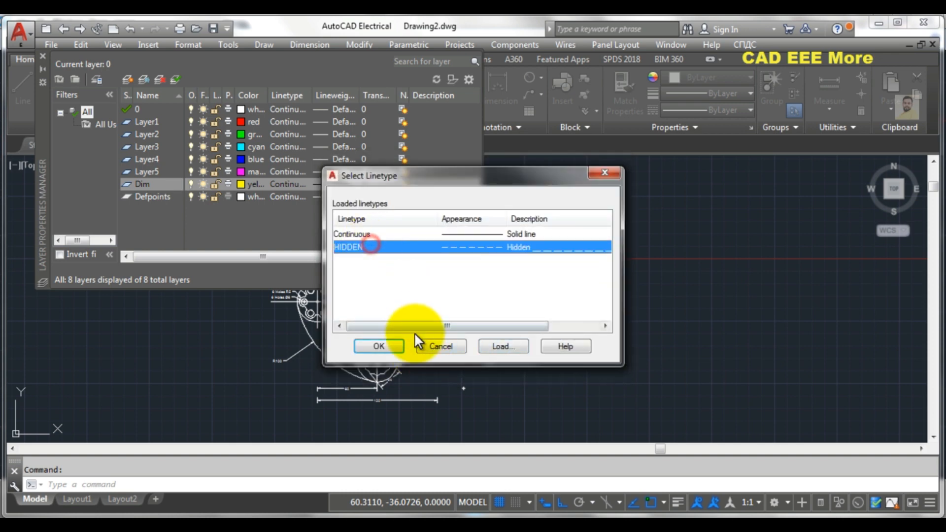
click(380, 345)
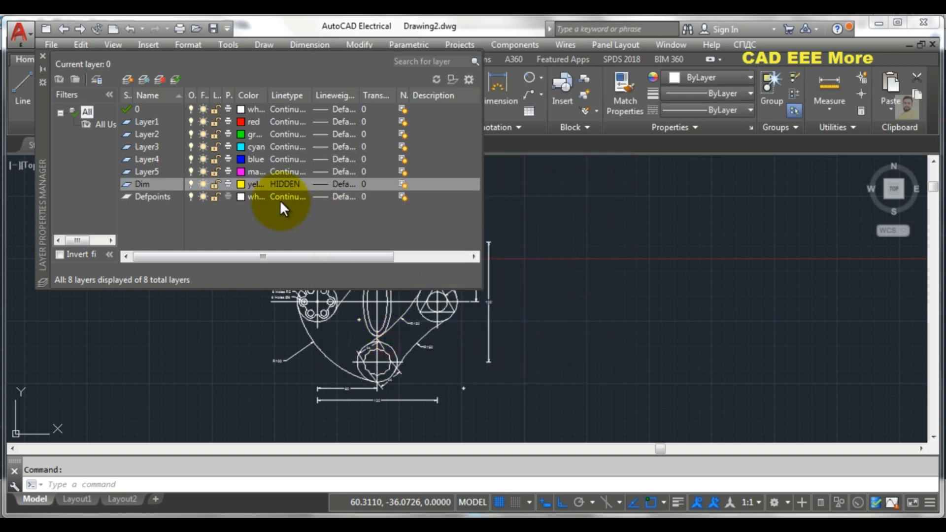
Step: Create a new layer named centre and set its colour to index 244
click(127, 79)
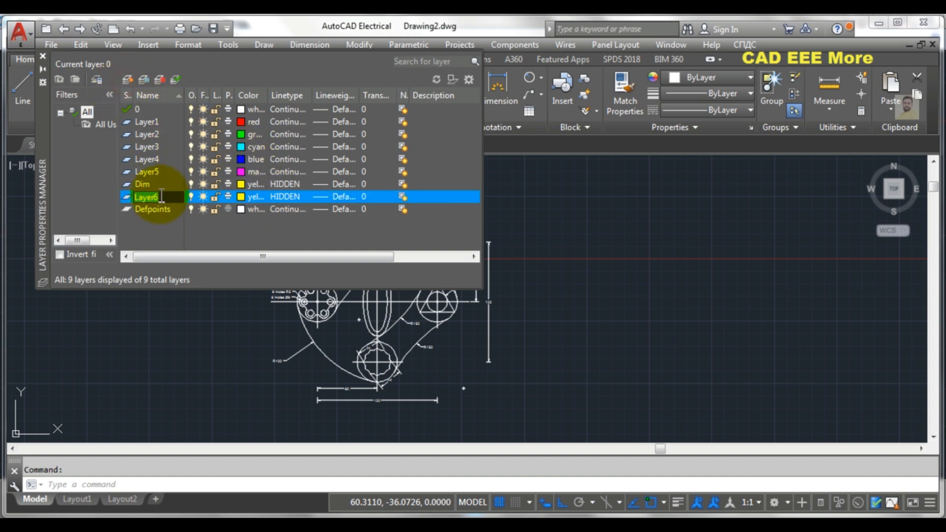
text(centre)
key(Return)
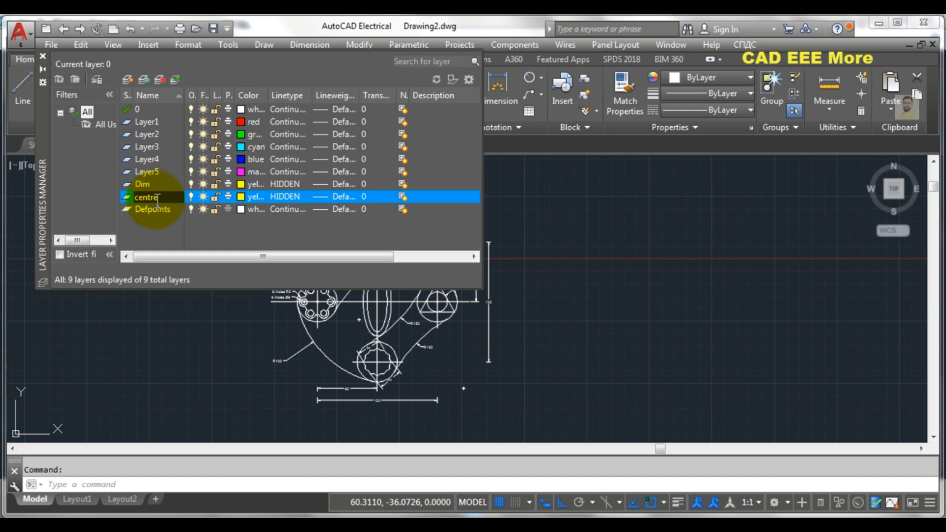
click(241, 197)
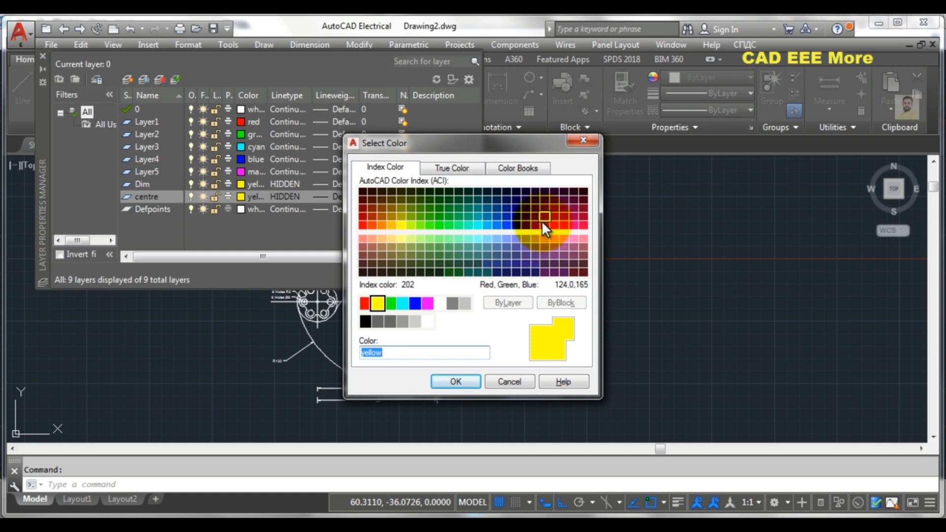
click(581, 205)
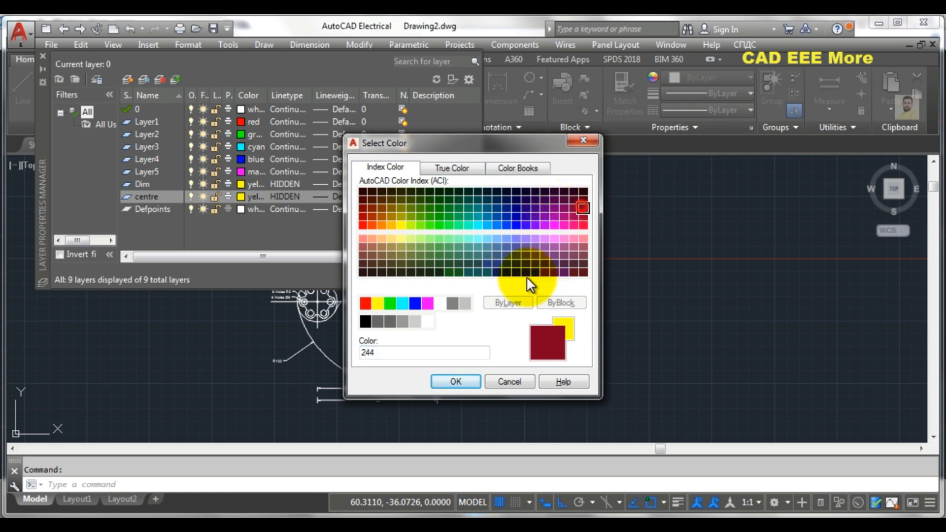
click(457, 382)
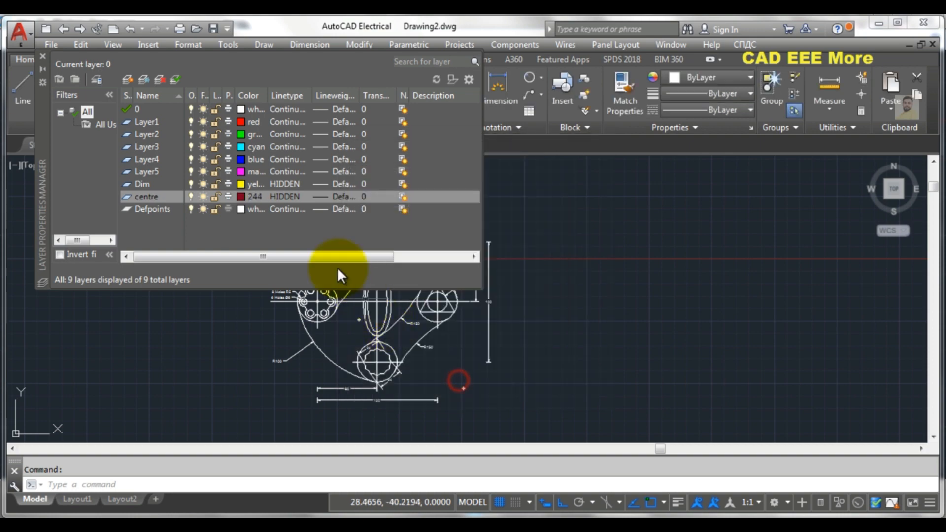
Step: Load the CENTER linetype, assign it to the centre layer and close the layer manager
click(289, 195)
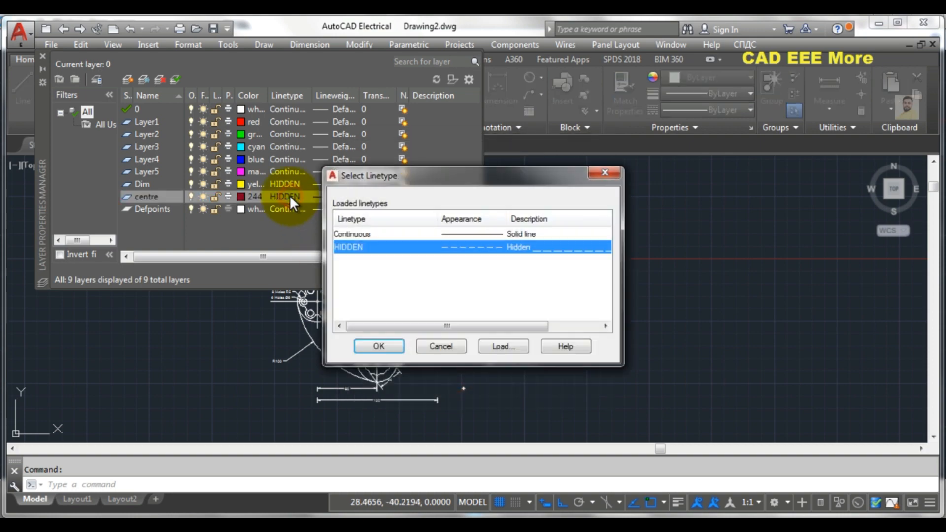
click(499, 347)
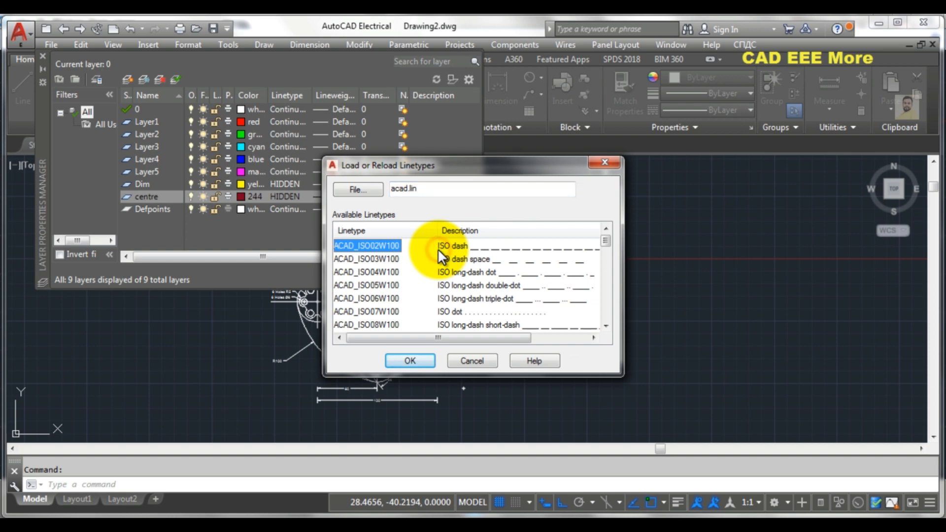
key(c)
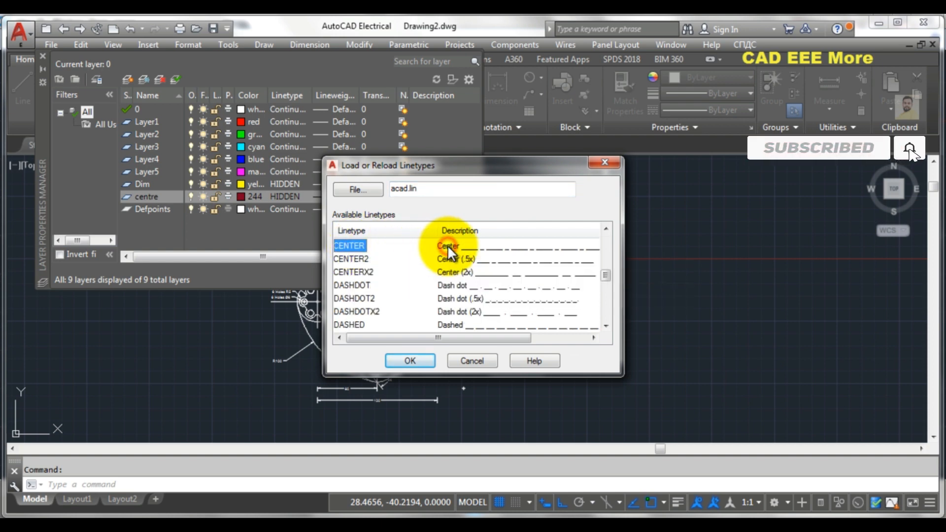
click(412, 360)
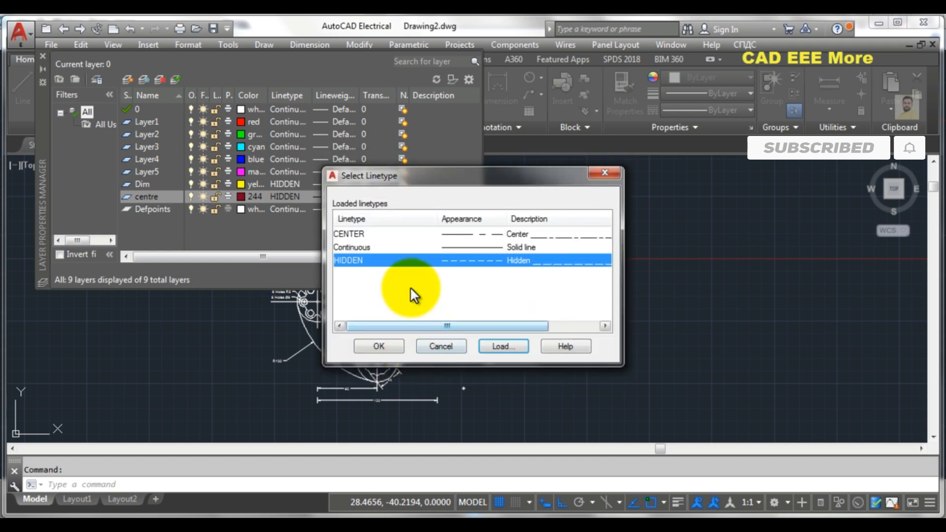
click(374, 234)
click(375, 348)
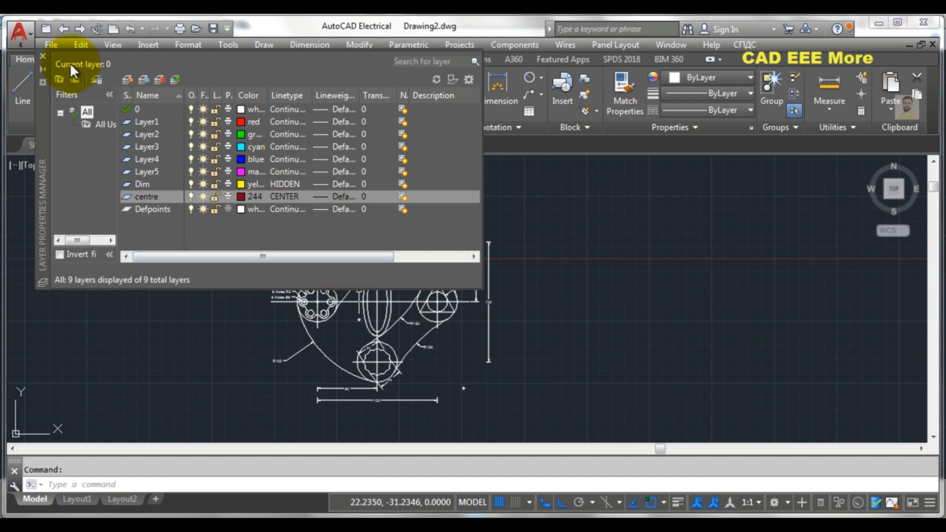
click(43, 55)
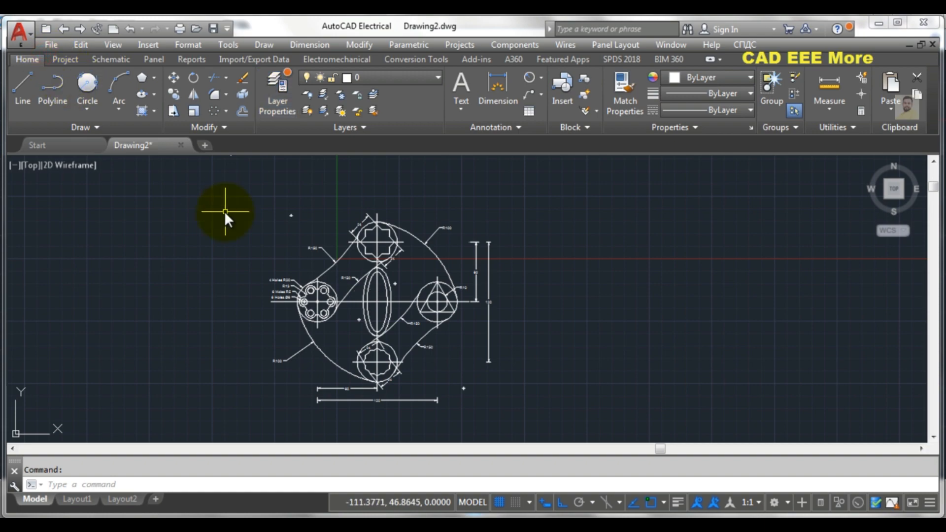
Step: Add a vertical linear dimension for the inner ellipse's full height, placing it just outside the outer ellipse on the triangle side
scroll(384, 300, up, 5)
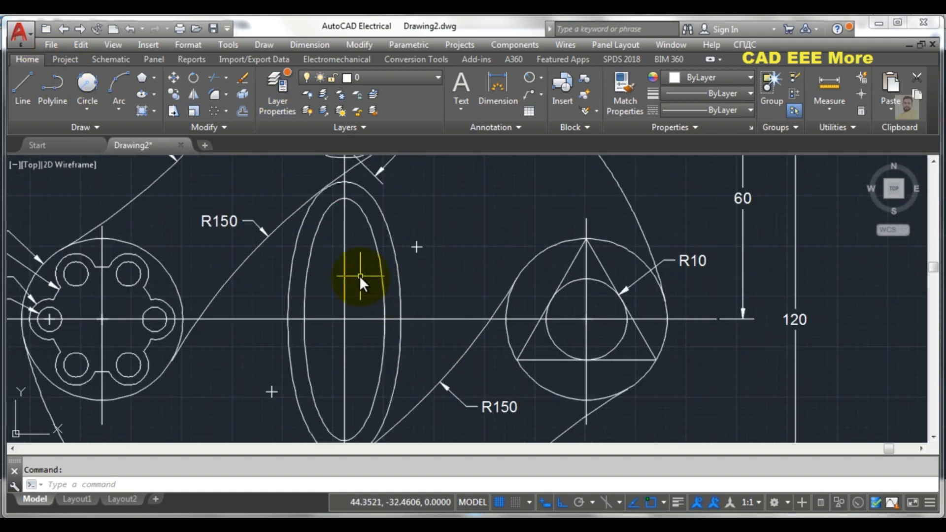
scroll(359, 276, down, 2)
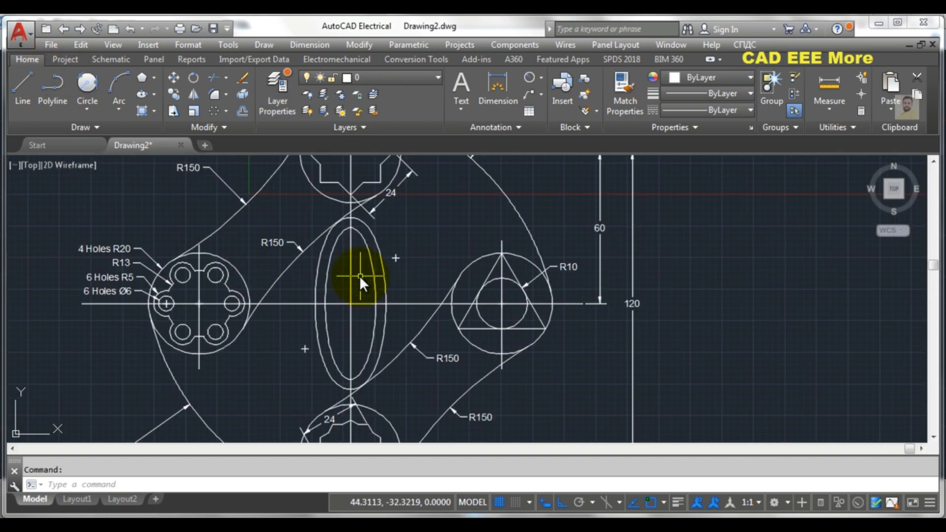
click(538, 79)
click(545, 92)
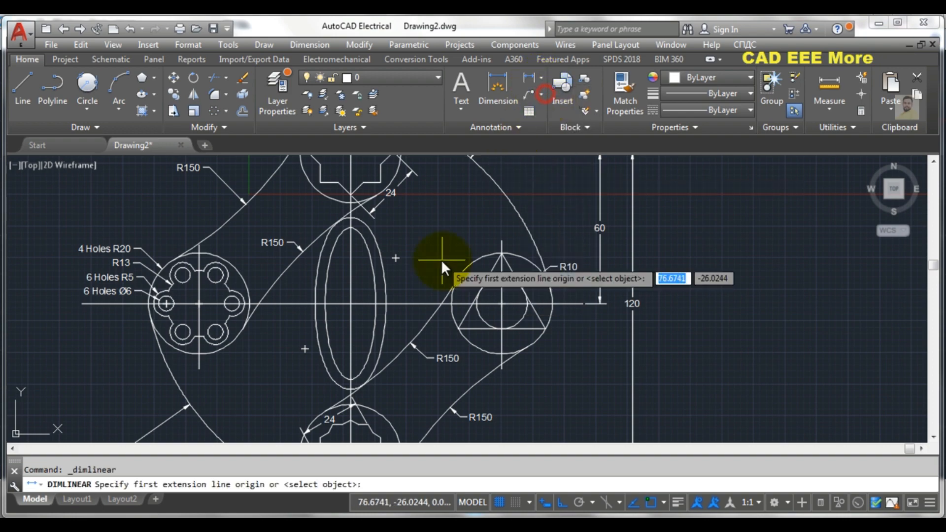
scroll(348, 375, up, 4)
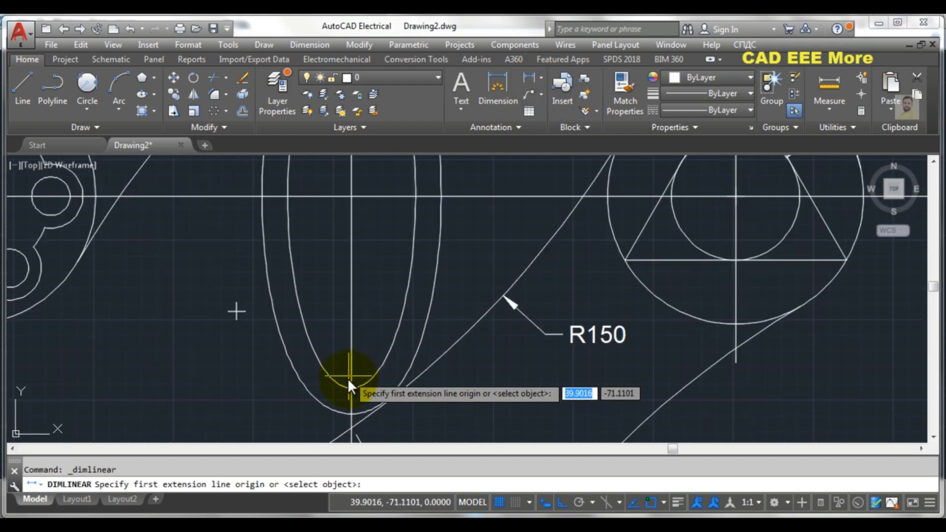
click(349, 387)
scroll(355, 307, down, 4)
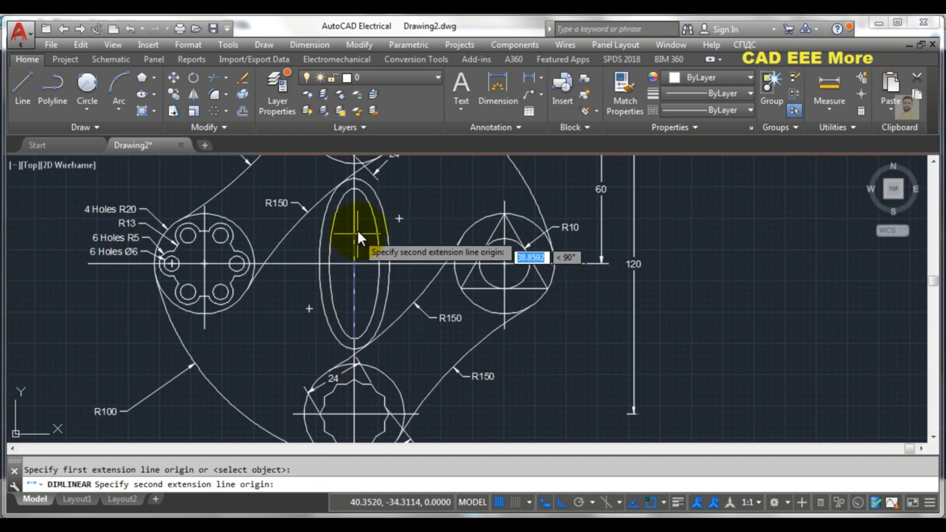
scroll(360, 203, up, 4)
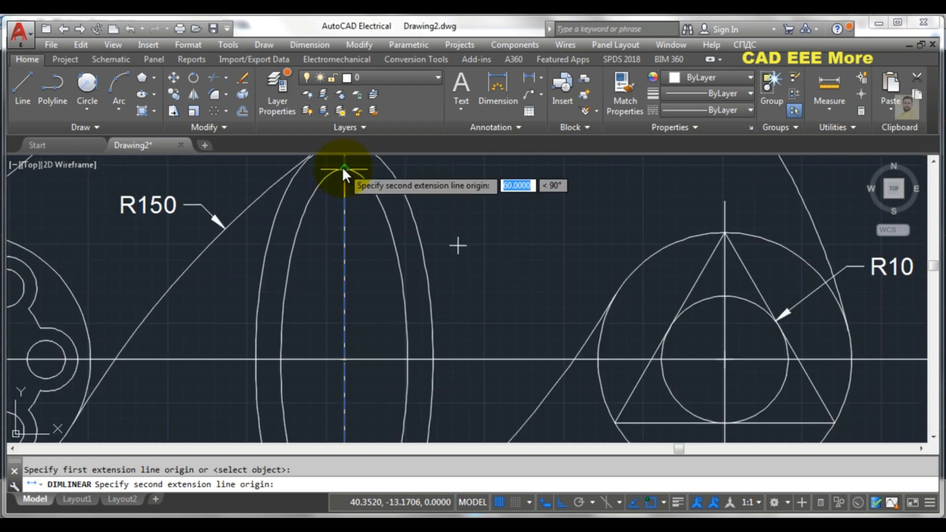
click(343, 168)
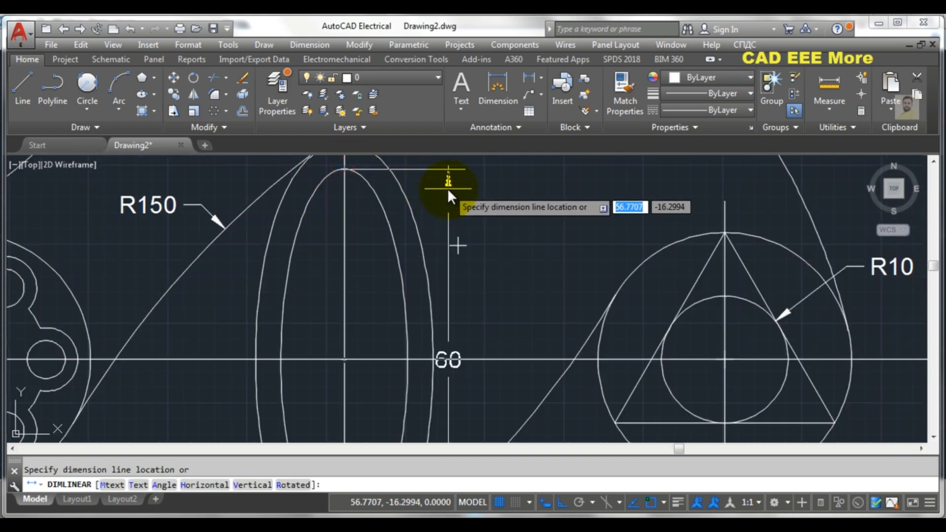
click(448, 189)
scroll(432, 222, down, 4)
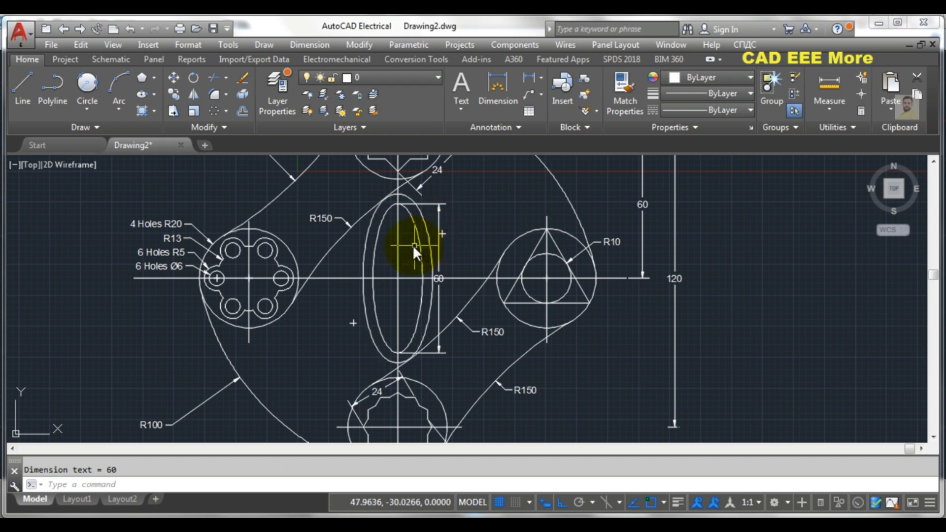
Step: Add a horizontal linear dimension for the inner ellipse's full width, placing it inside the ellipse just below the horizontal centre line
scroll(413, 245, up, 2)
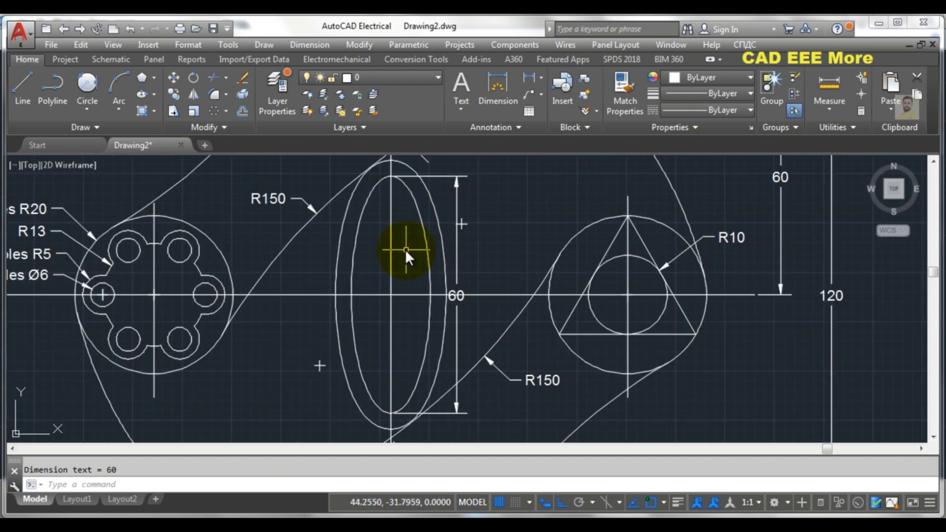
click(525, 78)
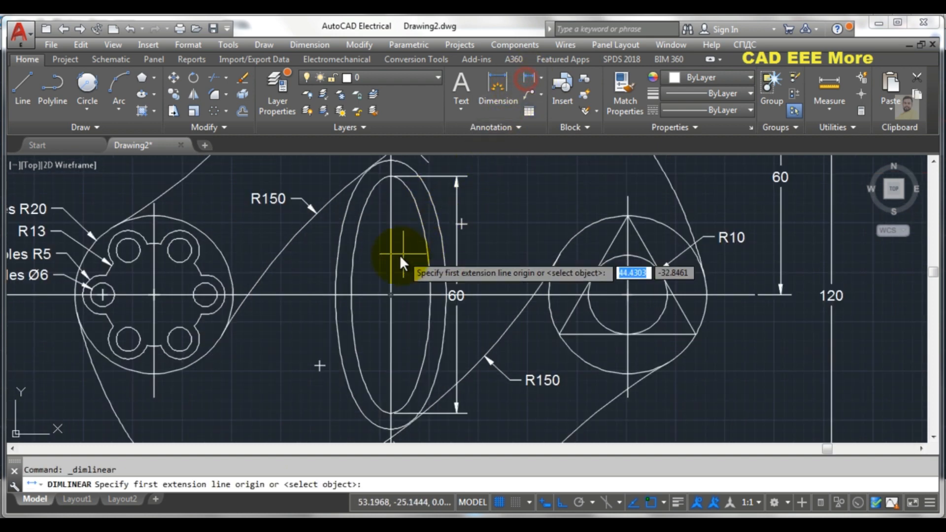
click(352, 296)
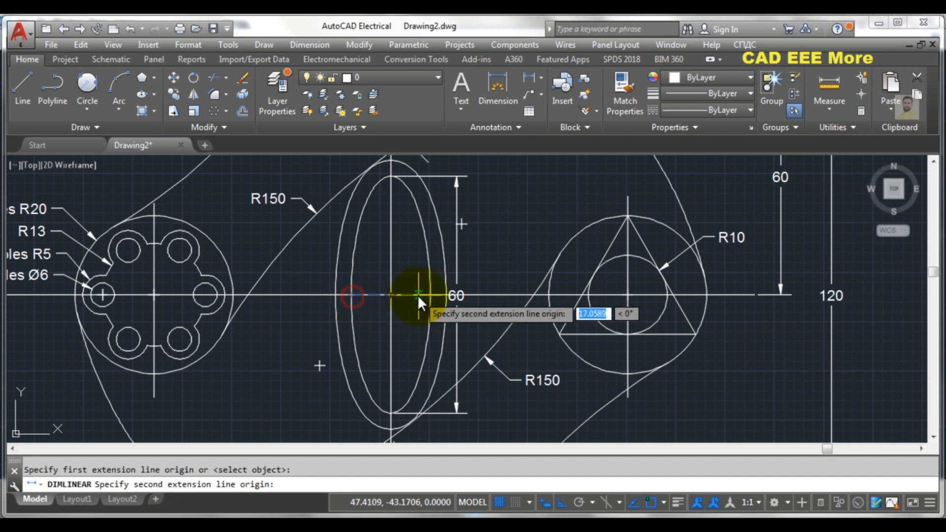
click(431, 295)
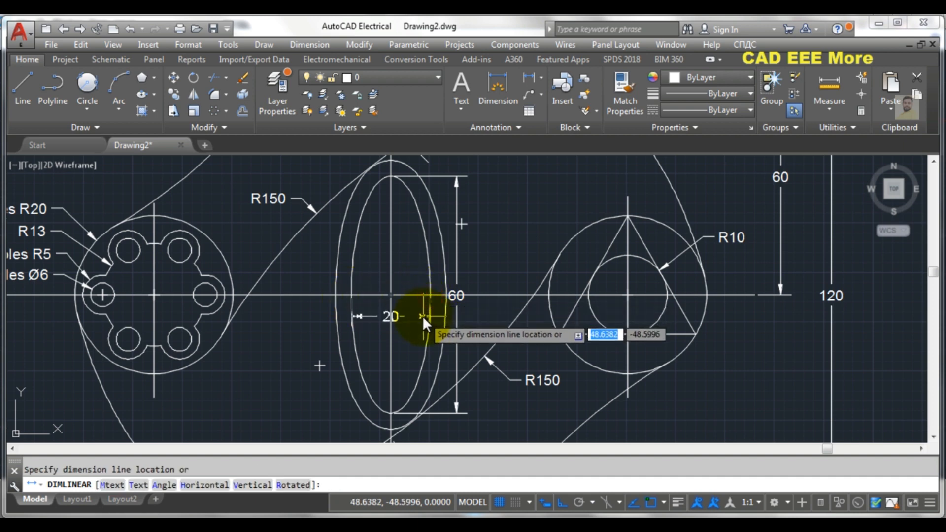
click(370, 318)
scroll(370, 319, down, 2)
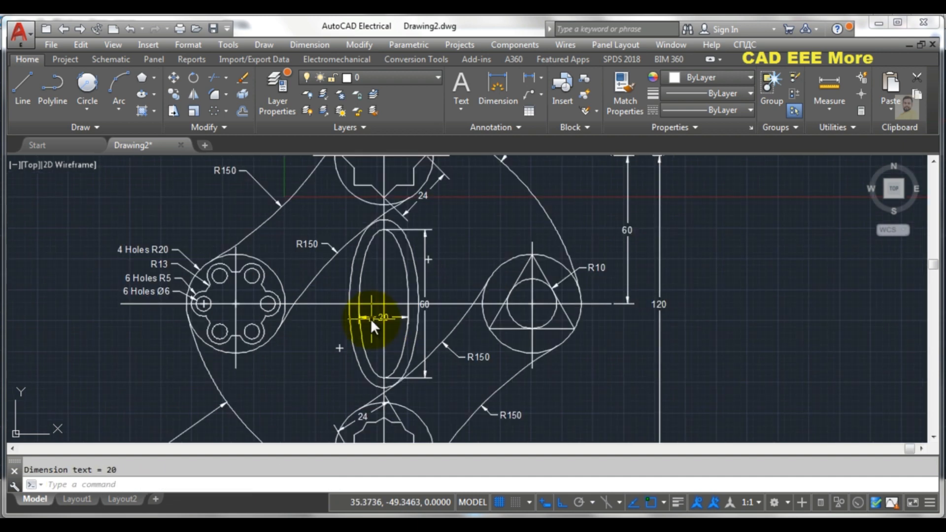
Step: Try to save the drawing as Drawing2.dwg
key(ctrl+s)
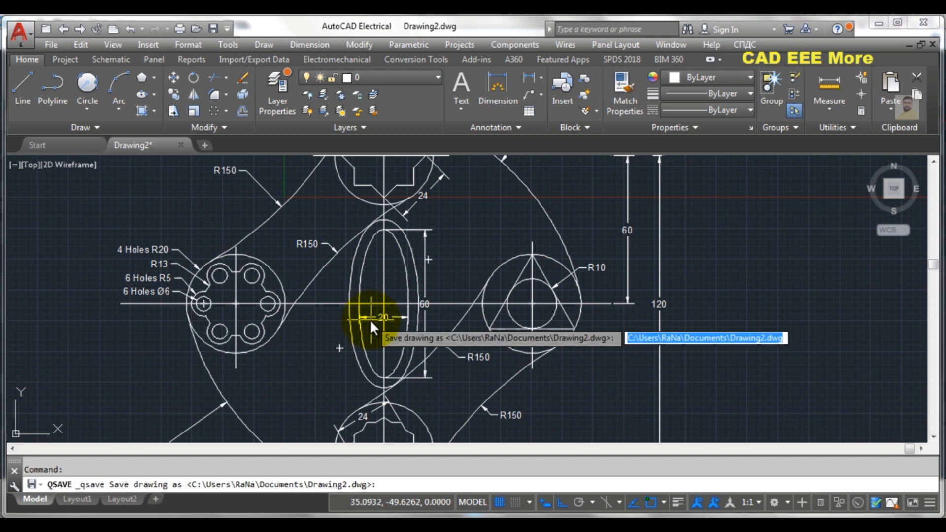
scroll(374, 301, down, 2)
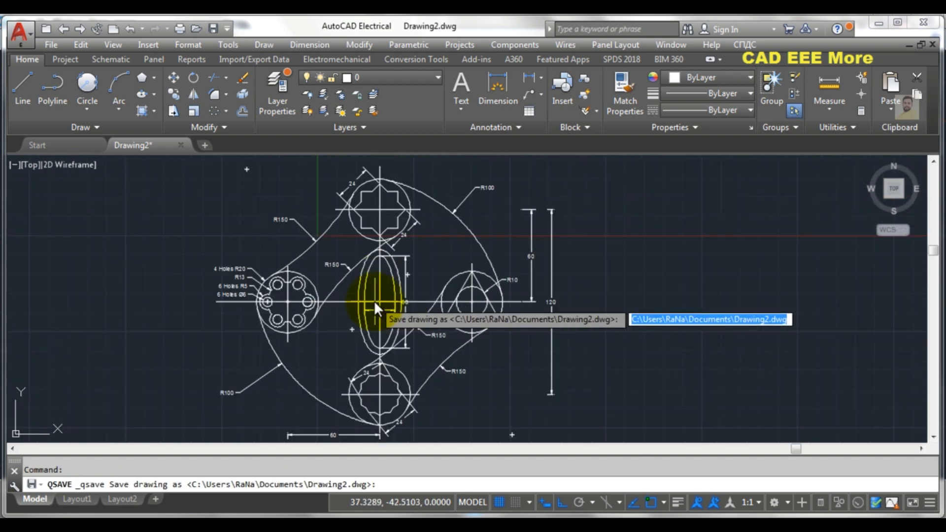
scroll(385, 201, up, 3)
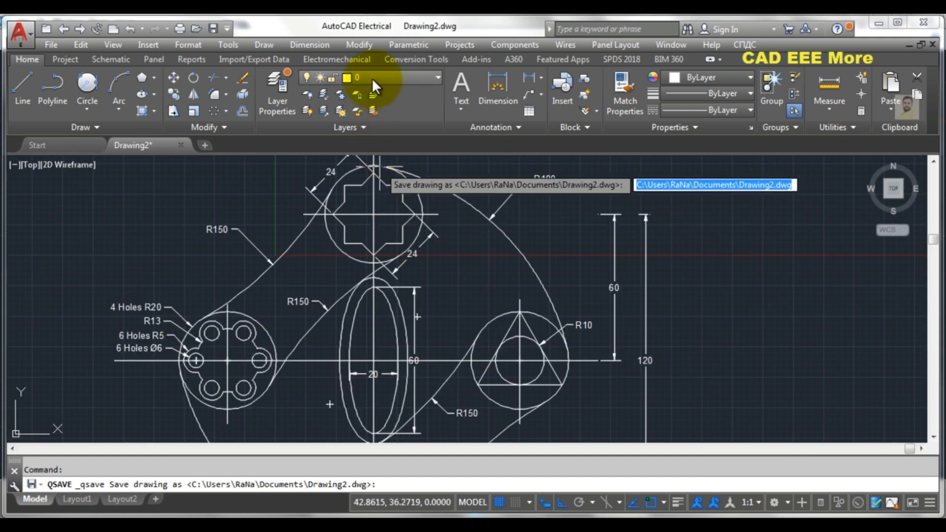
click(372, 78)
click(372, 77)
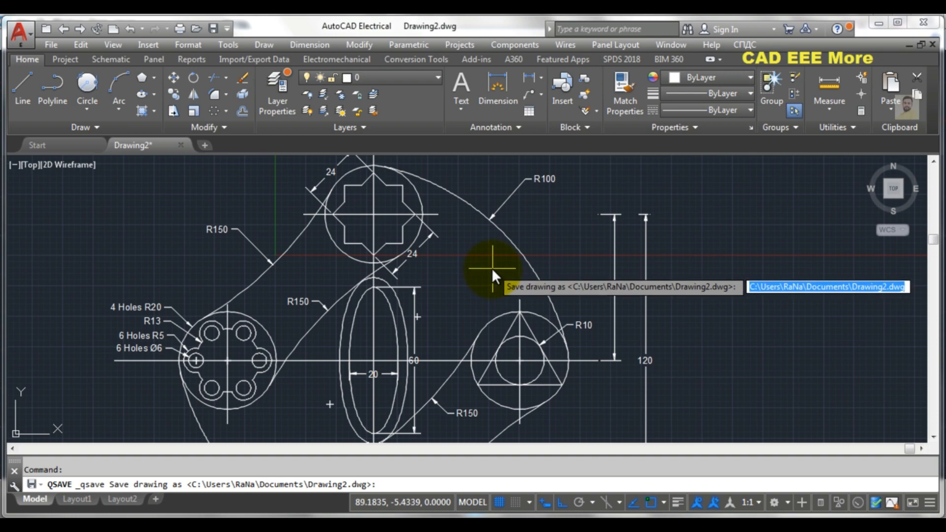
key(Escape)
middle_drag(332, 189, 397, 265)
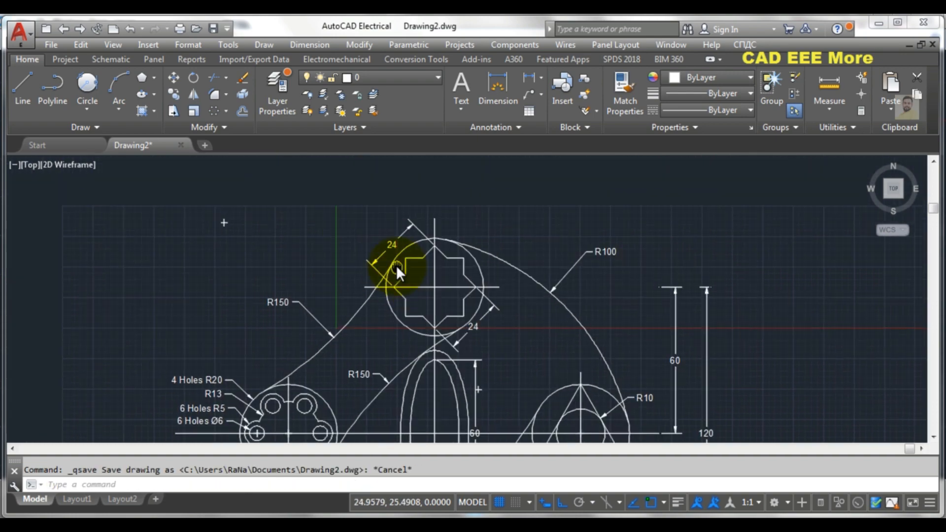
scroll(397, 265, up, 4)
click(410, 234)
drag(410, 234, 488, 338)
click(420, 231)
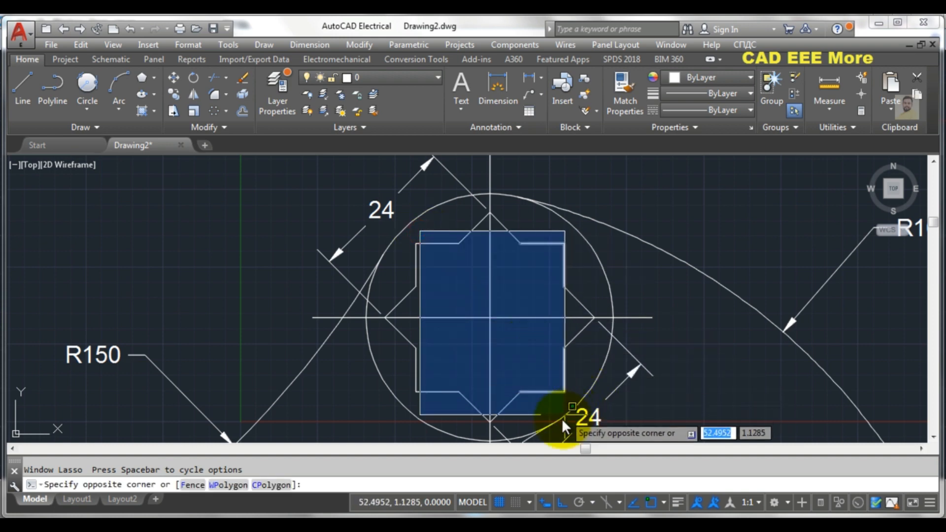
click(584, 371)
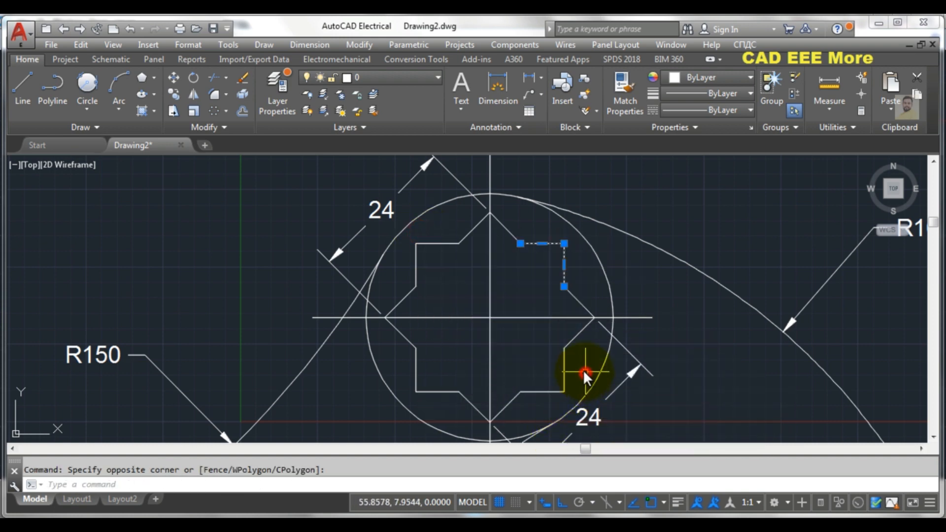
key(Escape)
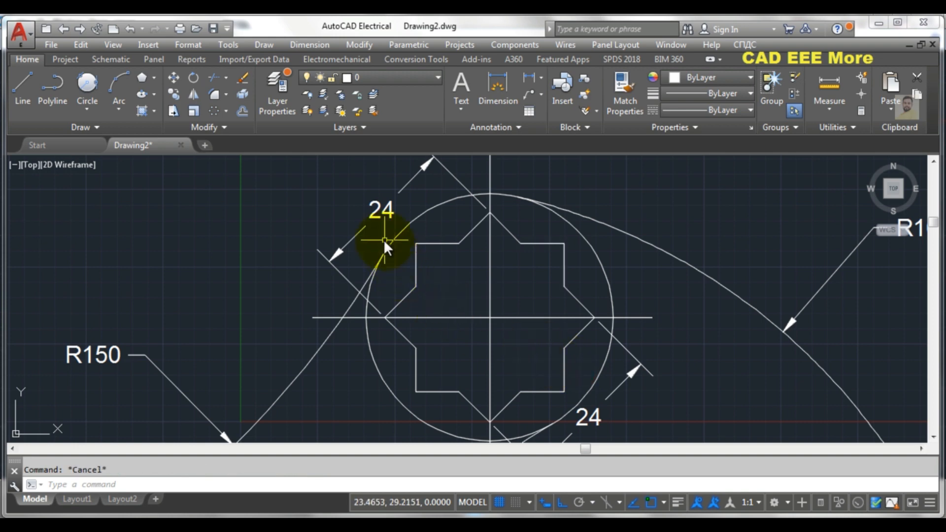
Step: Assign all edges of the eight-pointed star in the upper circle to Layer1
scroll(382, 237, down, 2)
click(375, 203)
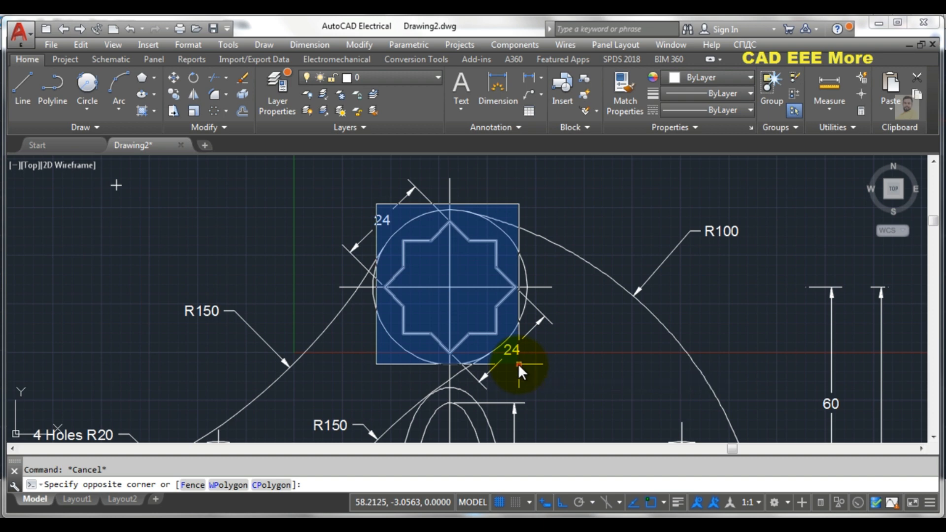
click(518, 364)
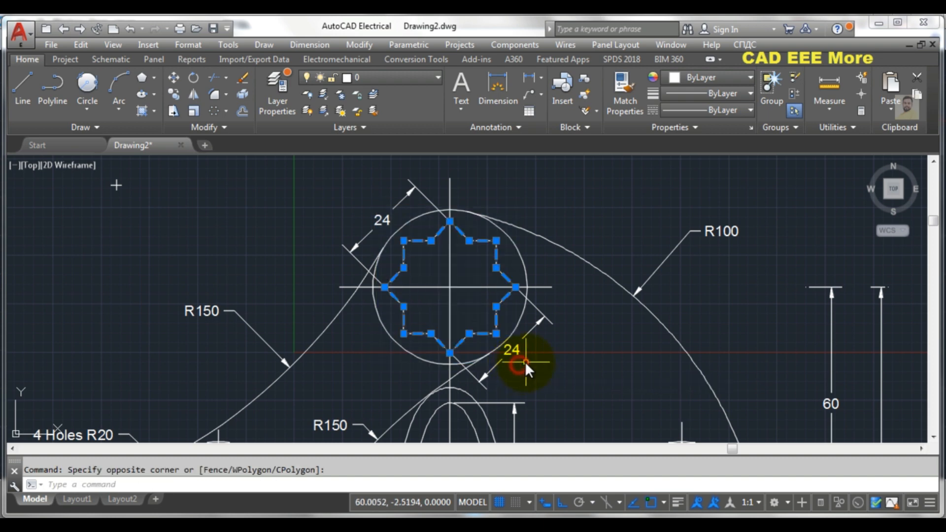
click(392, 77)
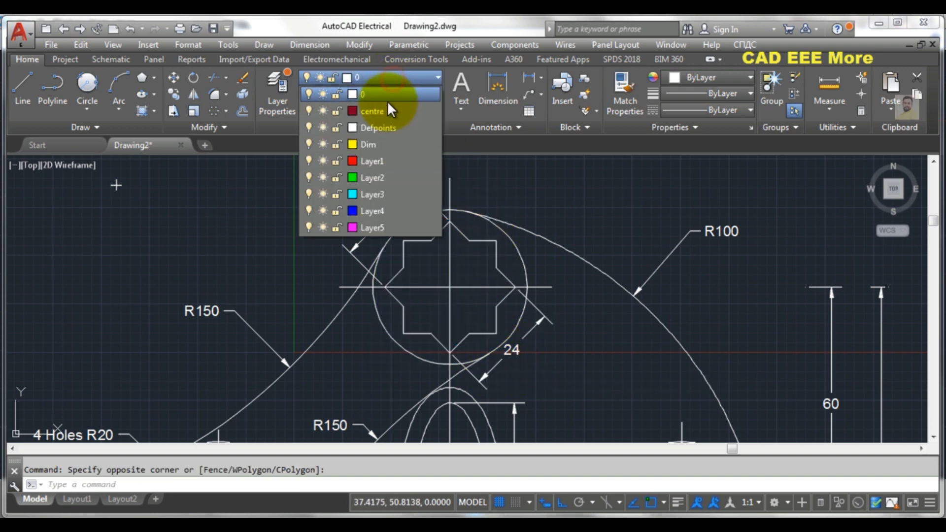
click(372, 162)
Step: Add the six holes and their lobed outline to the selected star and assign the whole selection to Layer2
scroll(390, 169, down, 5)
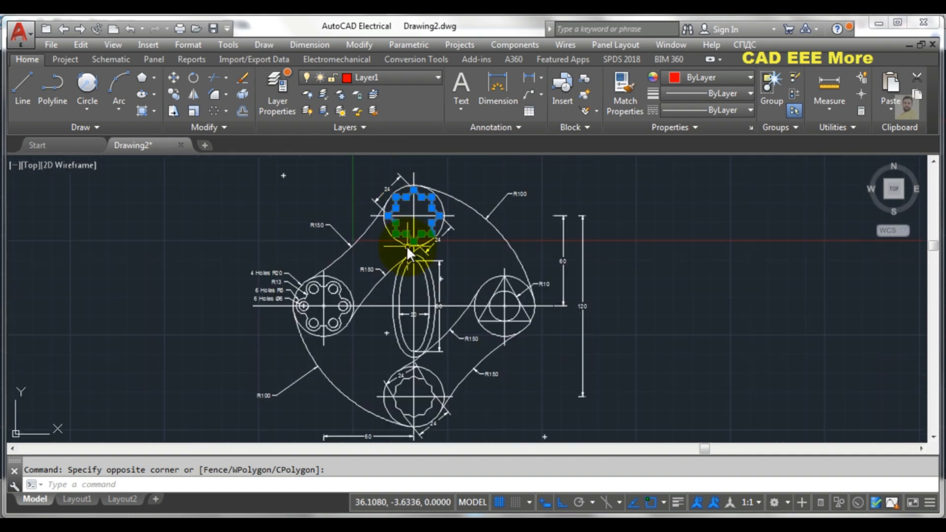
scroll(281, 308, up, 4)
middle_drag(404, 322, 441, 283)
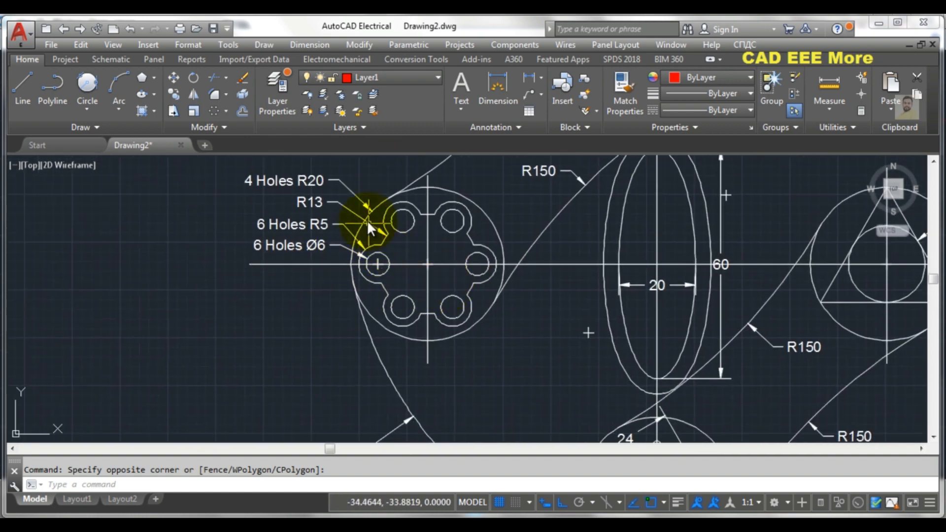
click(358, 179)
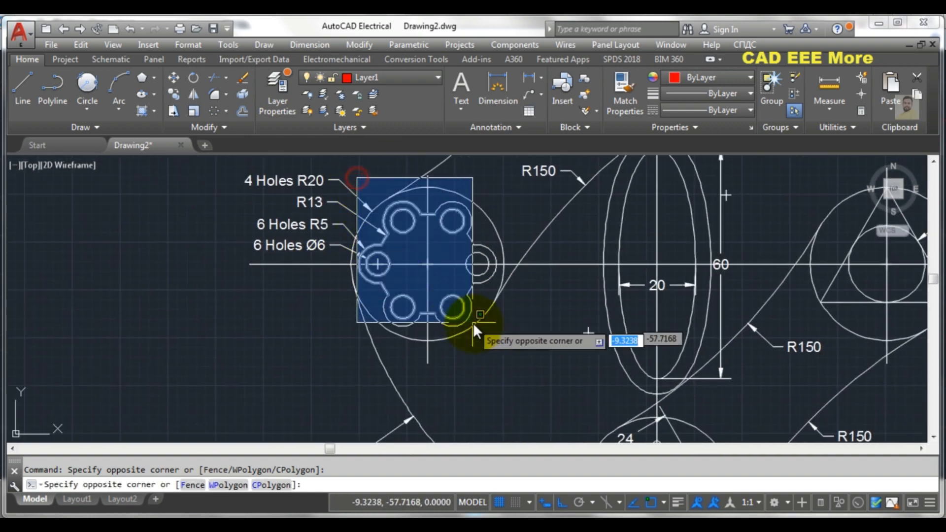
click(503, 334)
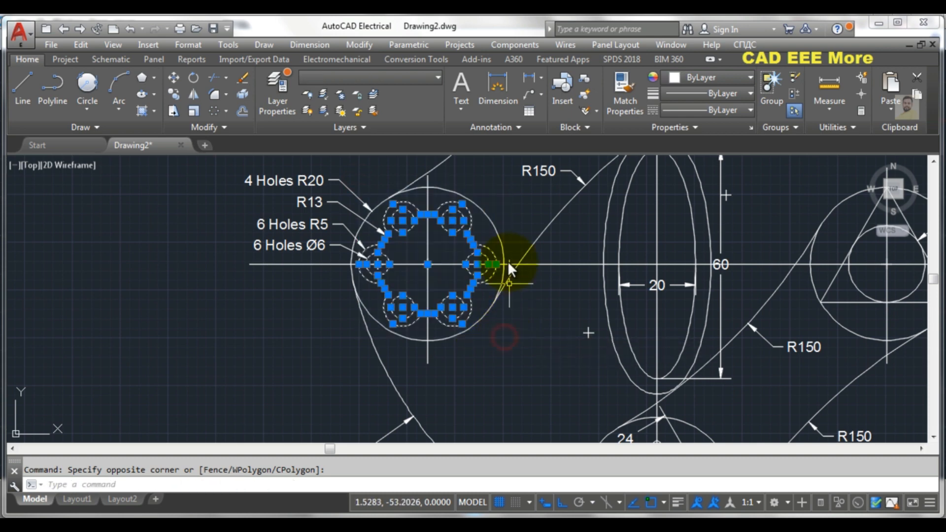
click(426, 78)
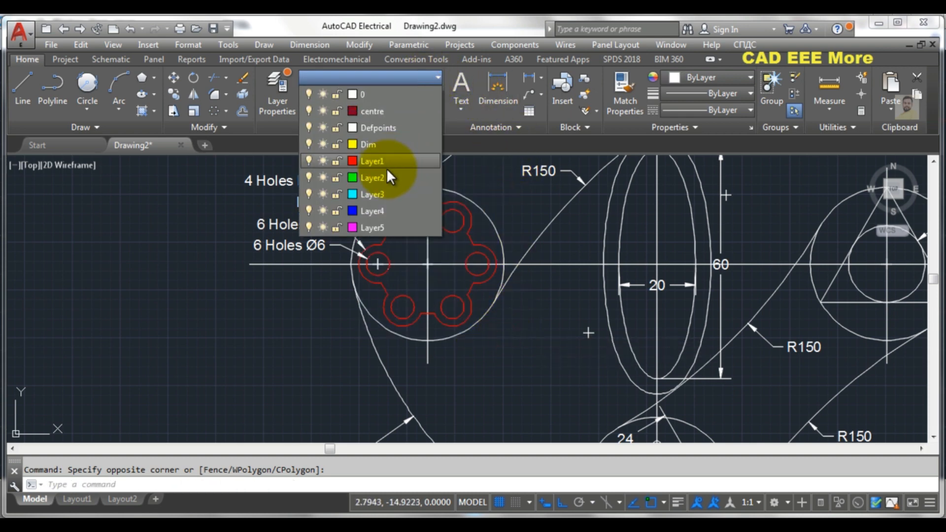
click(379, 180)
Step: Add the twelve-pointed star in the lower circle to the current selection and assign the whole selection to Layer3
scroll(414, 207, down, 5)
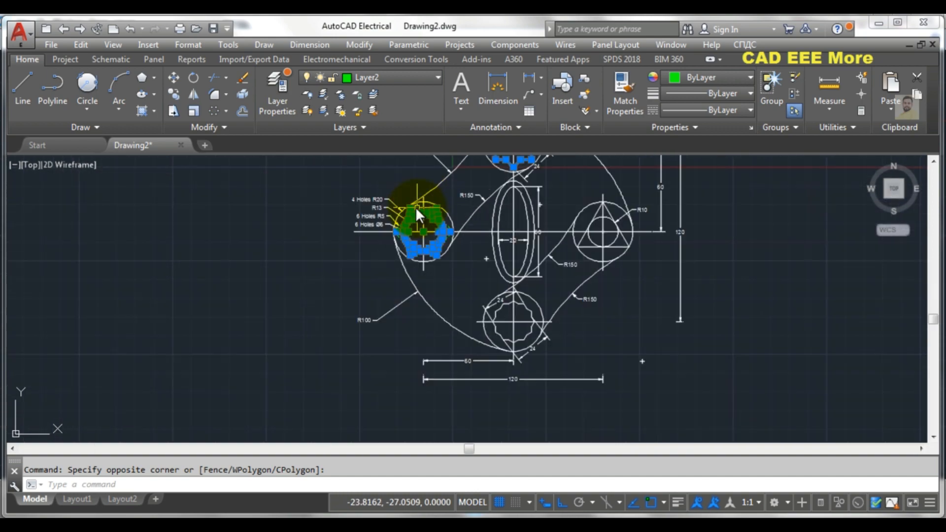
scroll(496, 329, down, 2)
scroll(465, 318, up, 5)
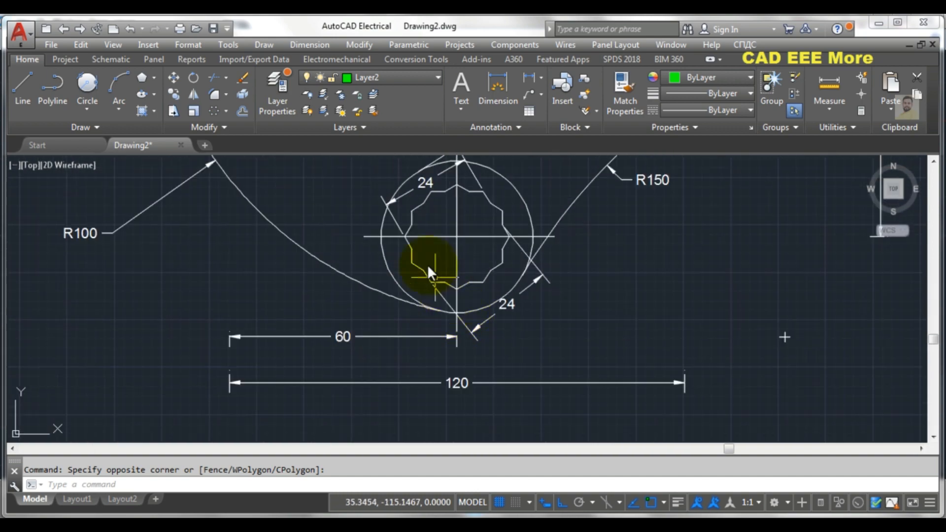
click(388, 167)
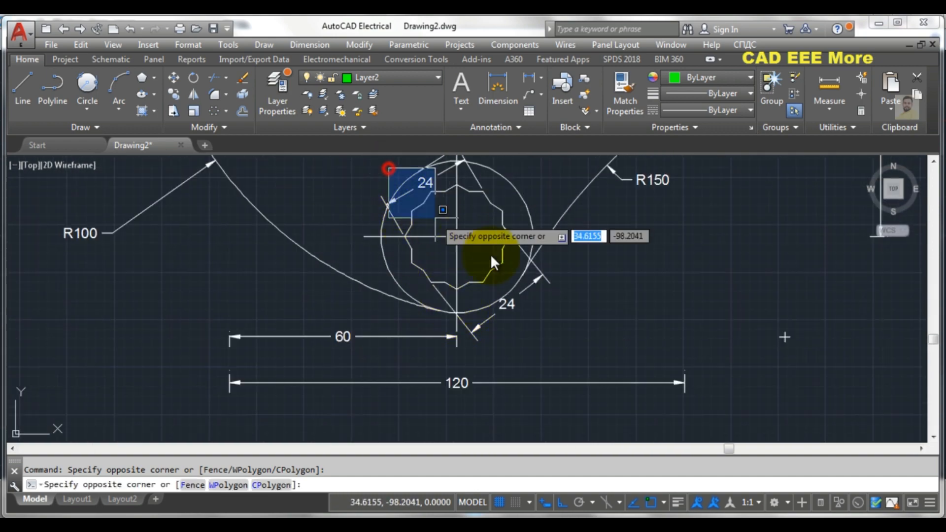
click(522, 299)
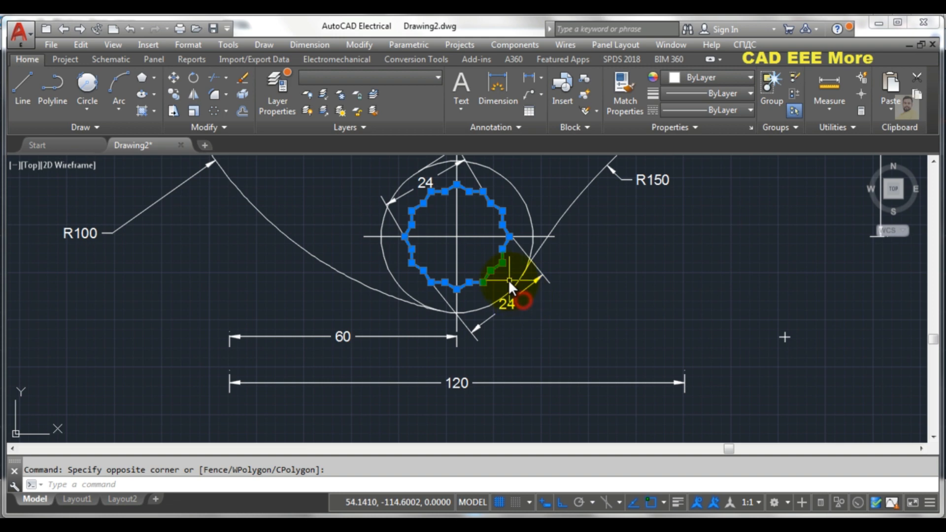
click(373, 83)
click(377, 195)
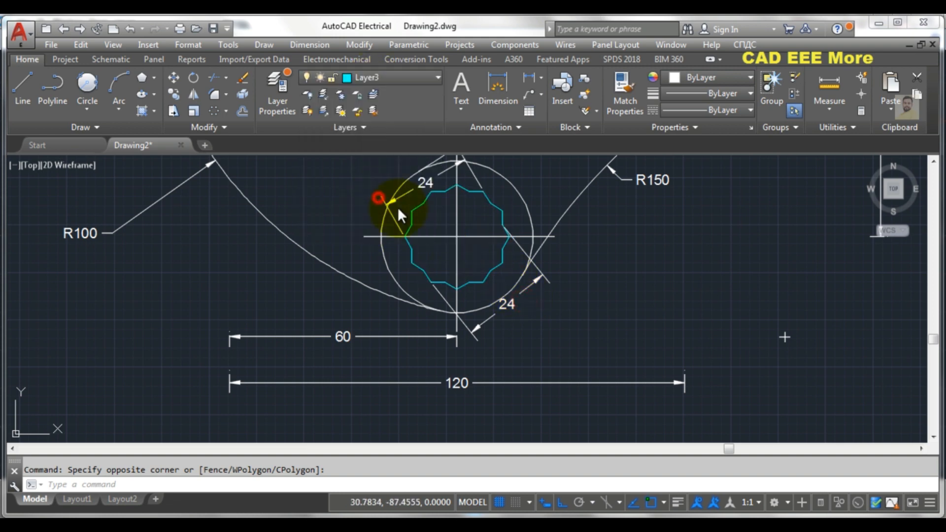
Step: Add the triangle and its R10 inner circle to the current selection and assign the whole selection to Layer4
scroll(465, 238, down, 4)
scroll(553, 170, down, 2)
scroll(480, 246, up, 6)
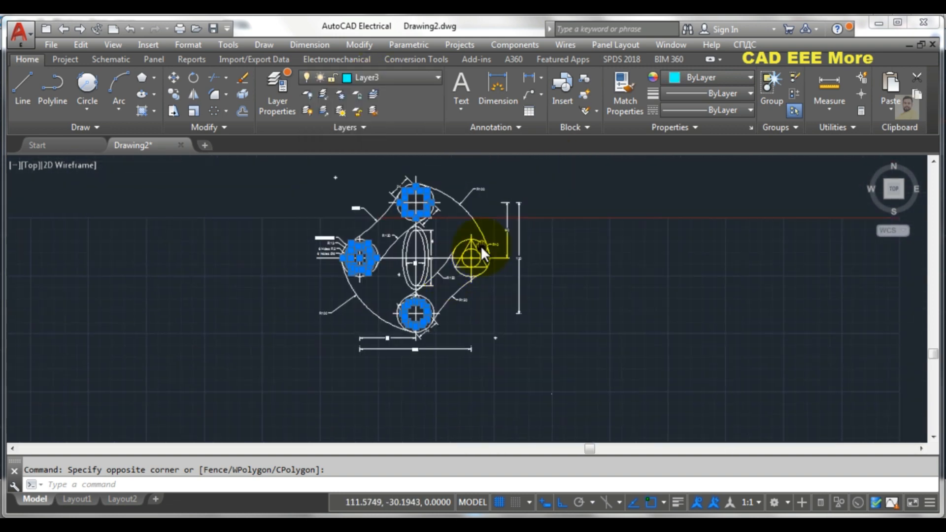
click(366, 196)
click(512, 362)
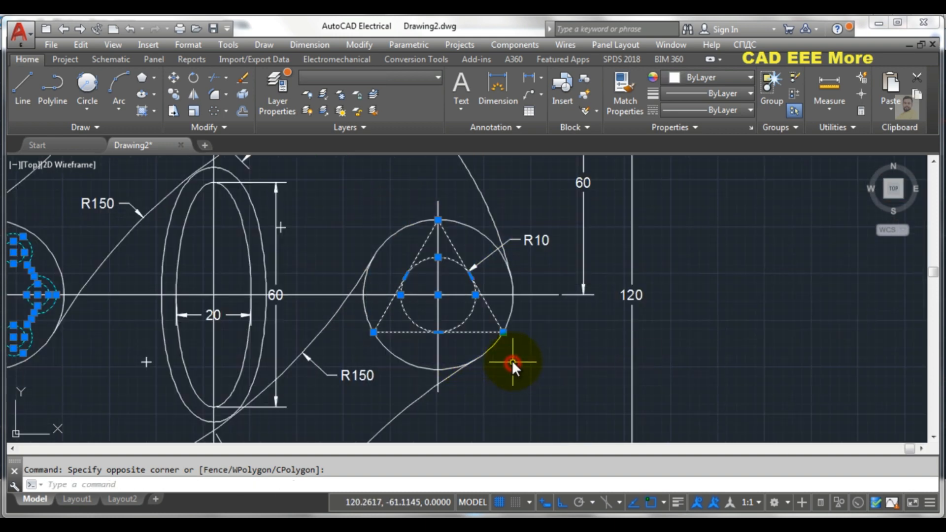
click(379, 79)
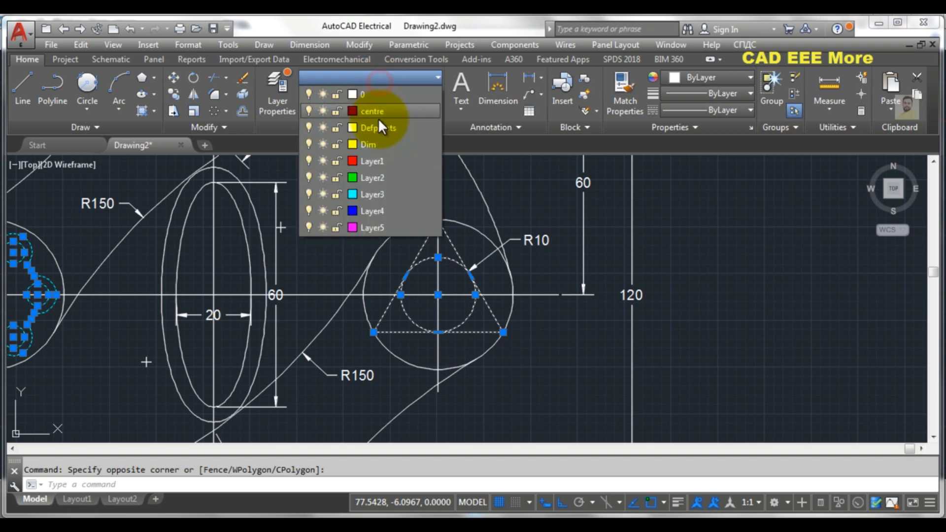
click(372, 208)
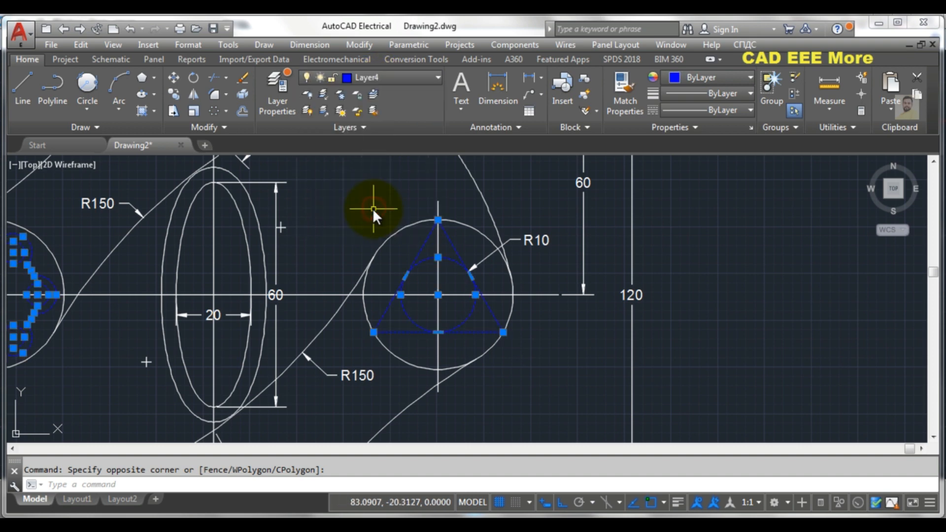
Step: Clear the selection and examine the layer colours of the shapes inside the circles
scroll(375, 209, down, 6)
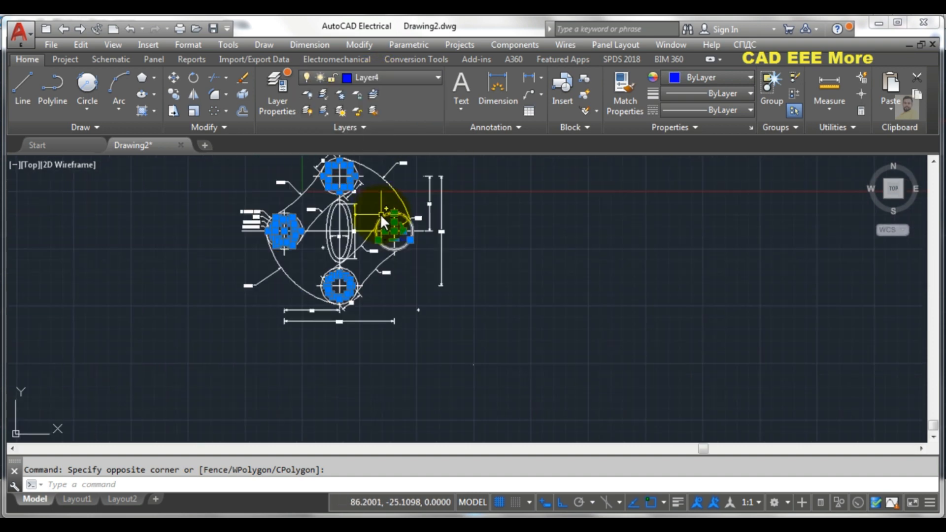
scroll(380, 213, up, 2)
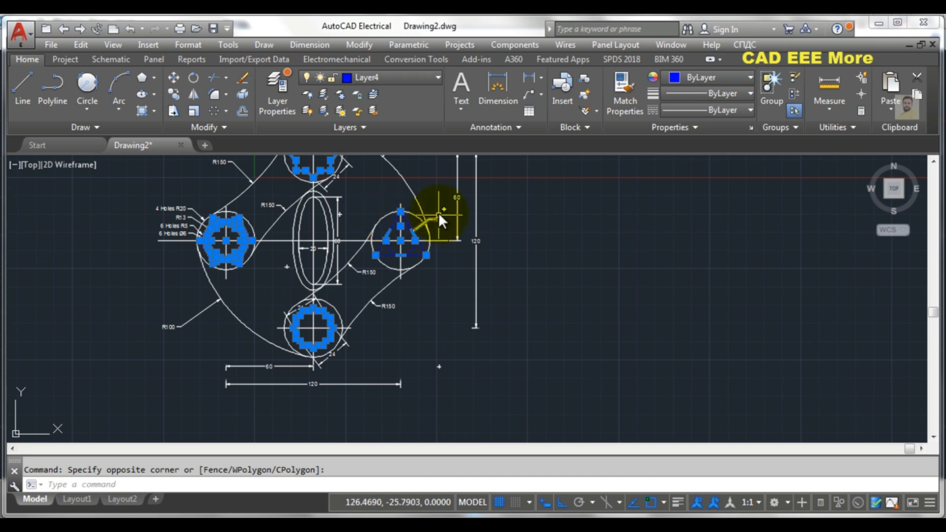
key(Escape)
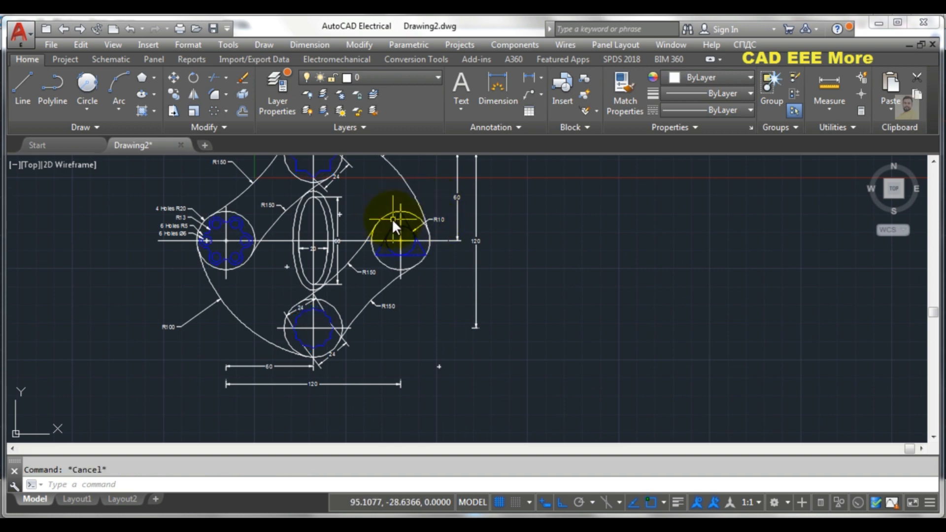
mouse_move(377, 219)
middle_down()
mouse_move(438, 231)
mouse_move(489, 264)
middle_up()
scroll(414, 174, up, 6)
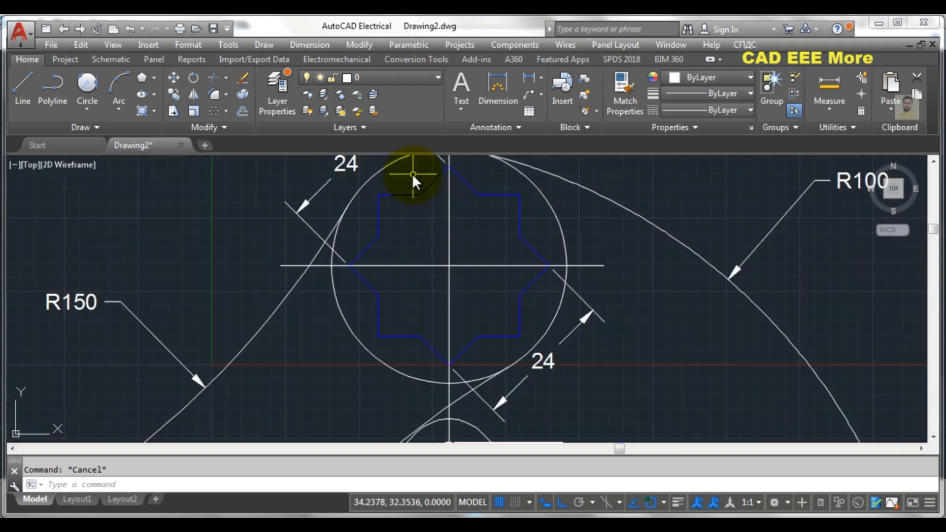
scroll(412, 174, down, 4)
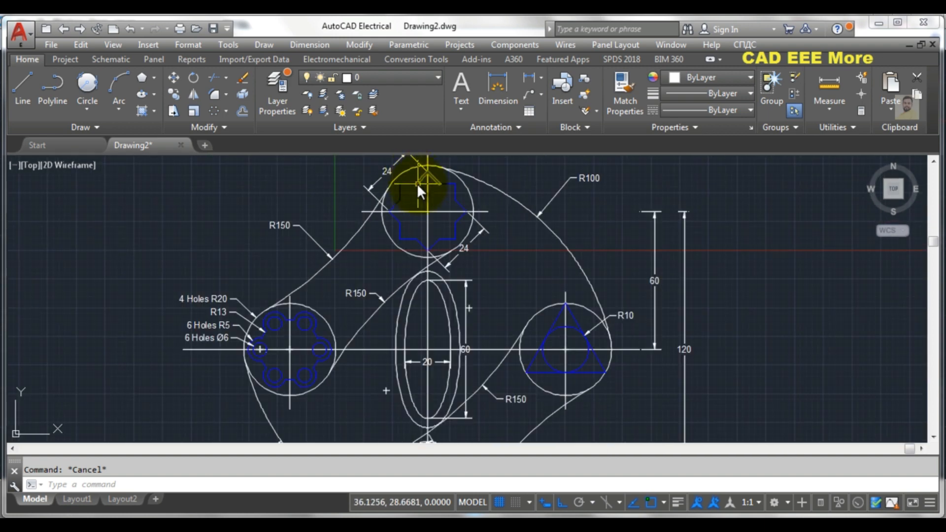
Step: Undo the last layer assignment, which put the whole selection of shapes on Layer4
scroll(412, 189, up, 4)
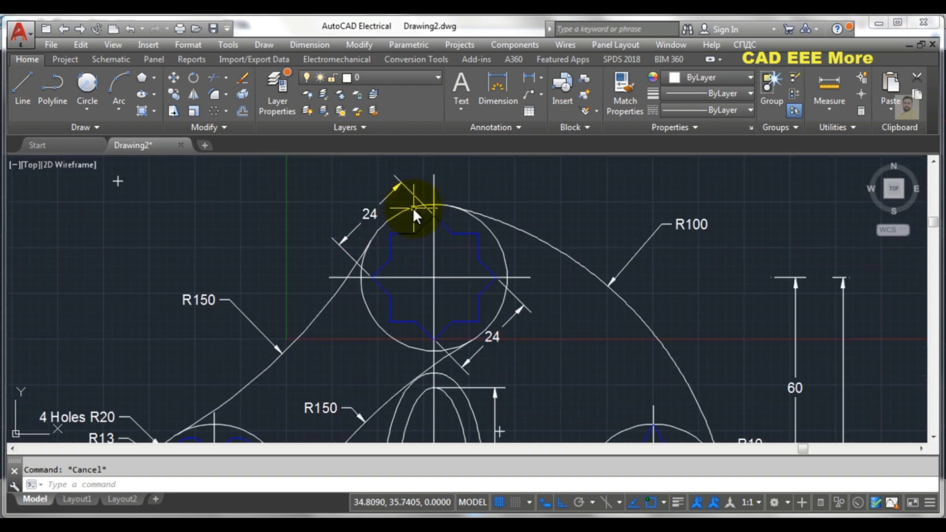
scroll(414, 208, down, 3)
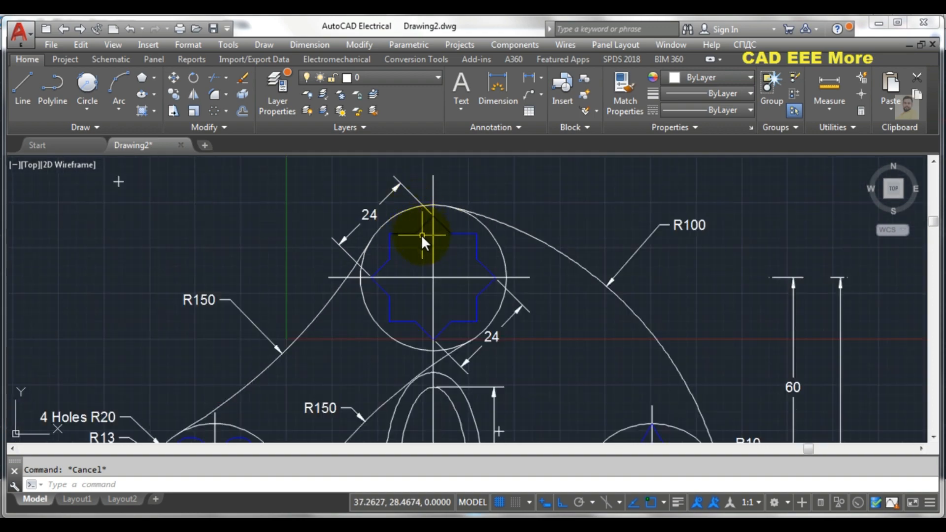
scroll(422, 237, down, 4)
scroll(406, 236, up, 4)
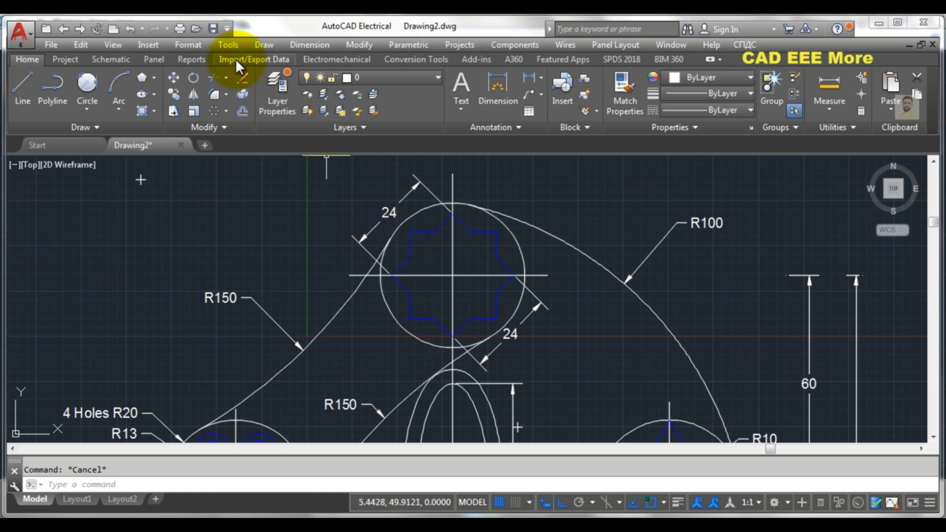
click(129, 30)
click(129, 29)
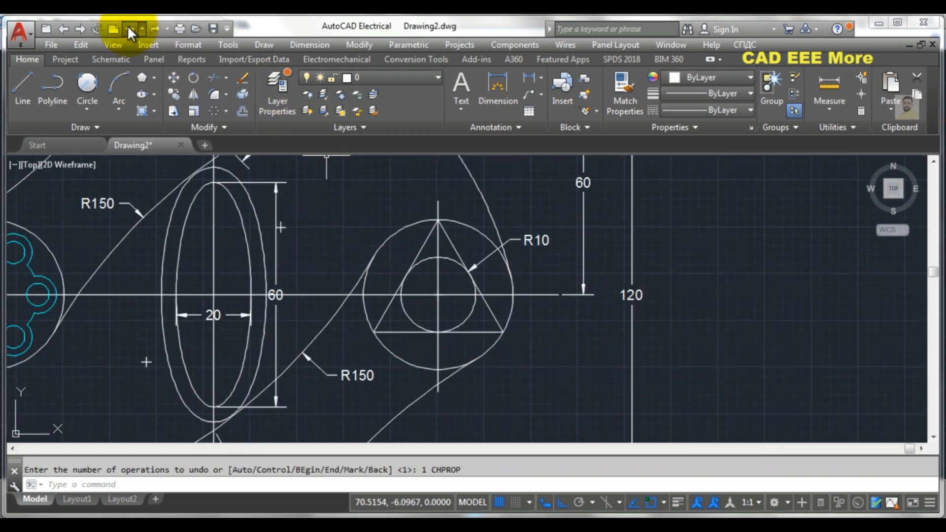
Step: Select the eight-pointed star together with the circle around it at the top of the drawing and assign both to Layer1
scroll(384, 312, down, 6)
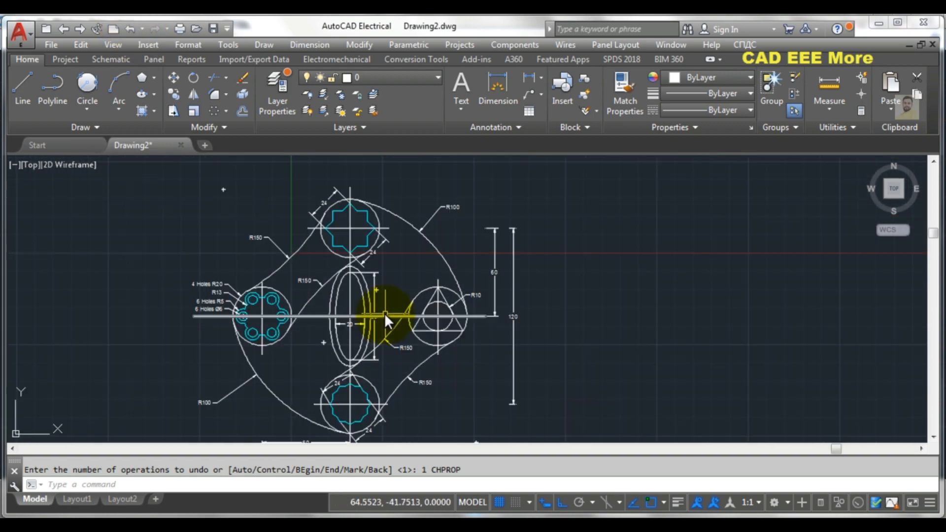
scroll(323, 217, up, 5)
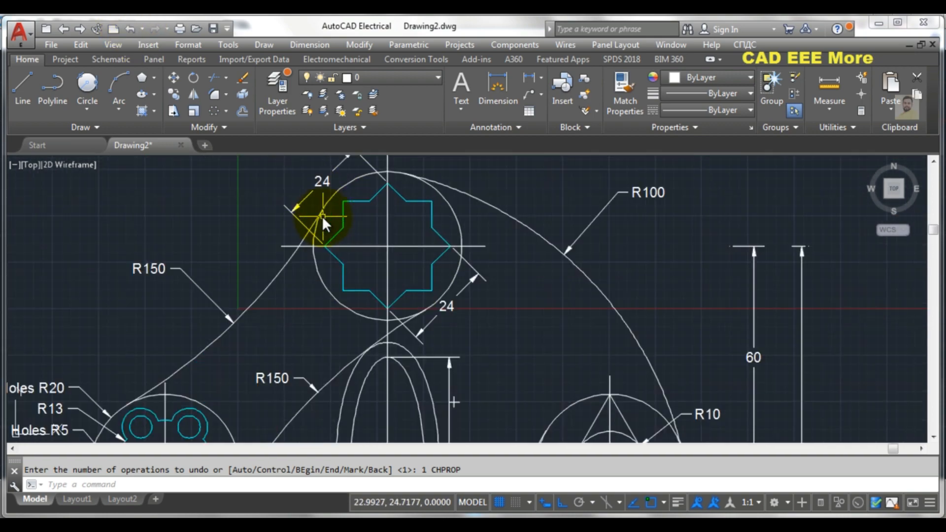
click(336, 175)
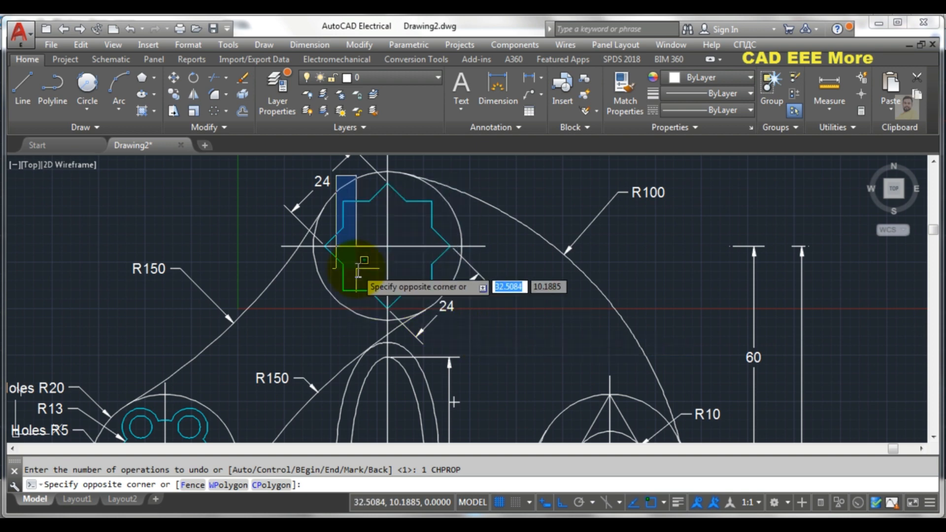
key(Escape)
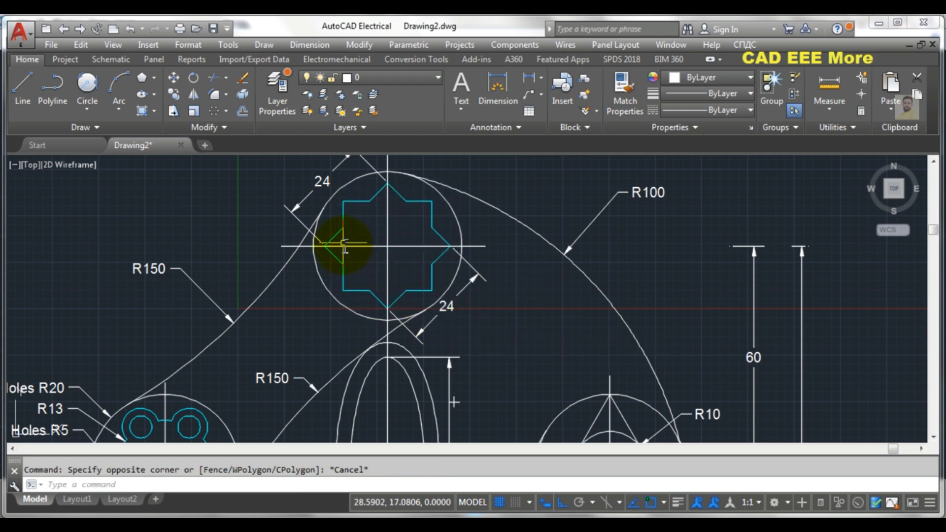
click(310, 167)
click(462, 336)
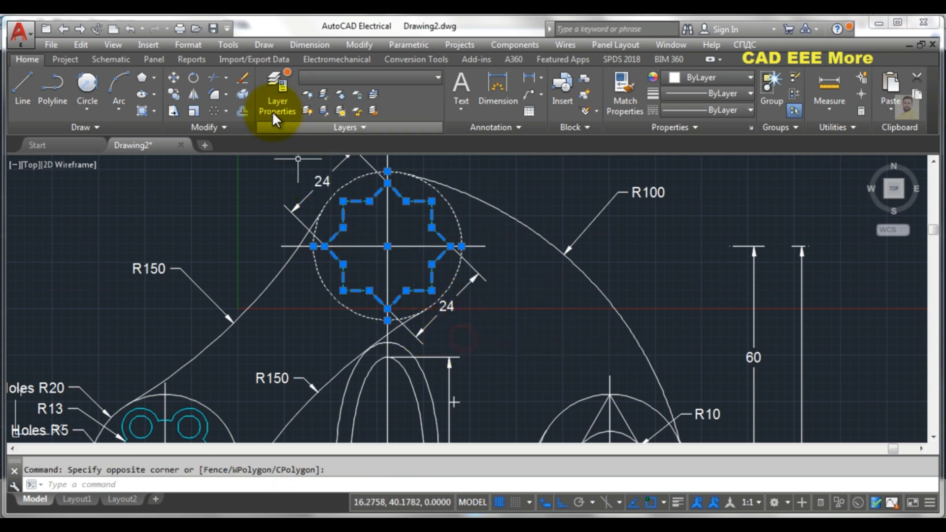
click(326, 70)
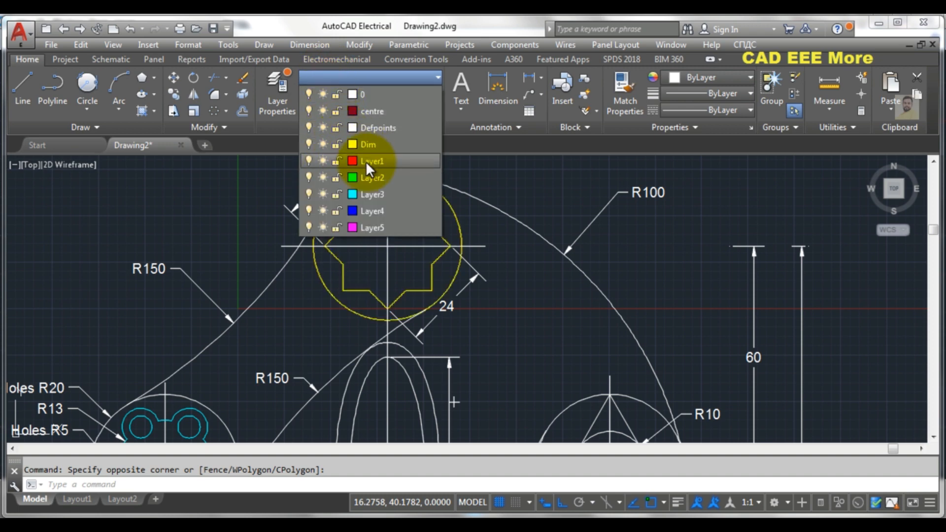
click(366, 162)
Step: Add the twelve-pointed star in the lower circle to the current selection and assign the whole selection to Layer2
scroll(366, 165, down, 9)
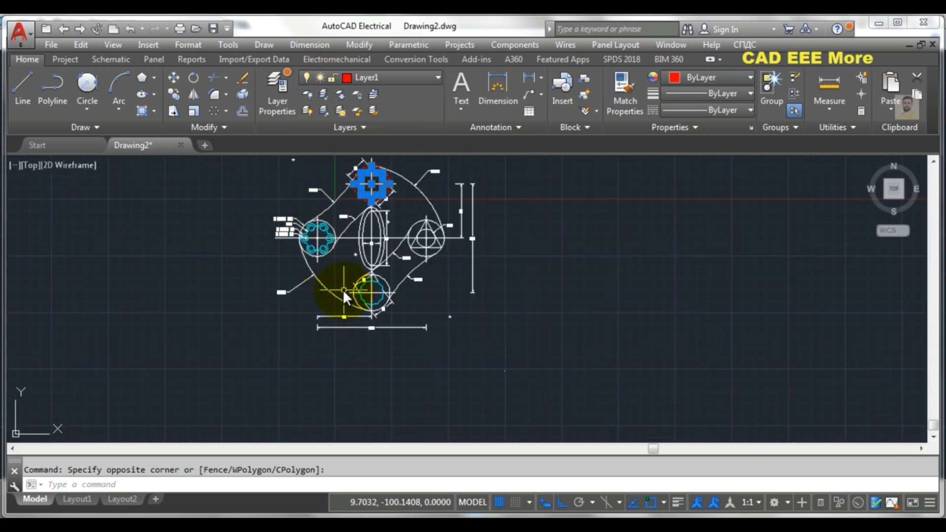
click(385, 79)
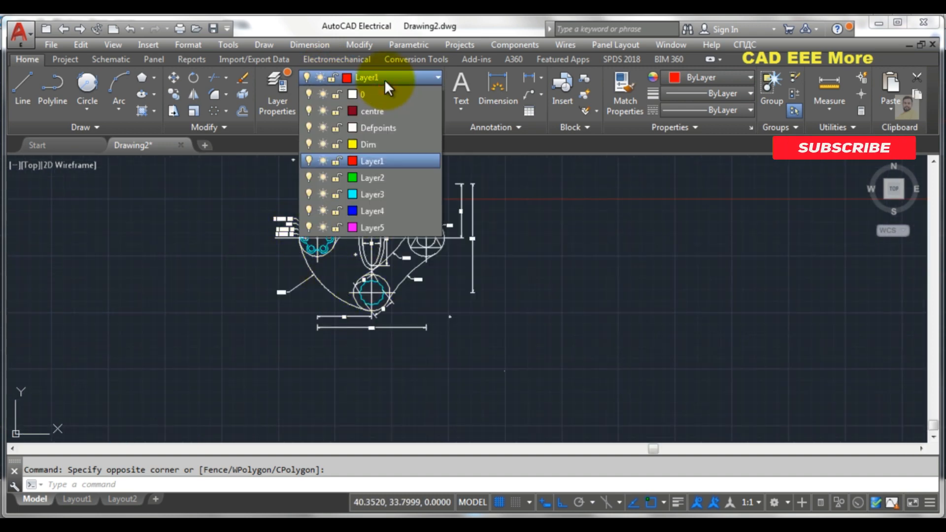
click(384, 80)
click(385, 79)
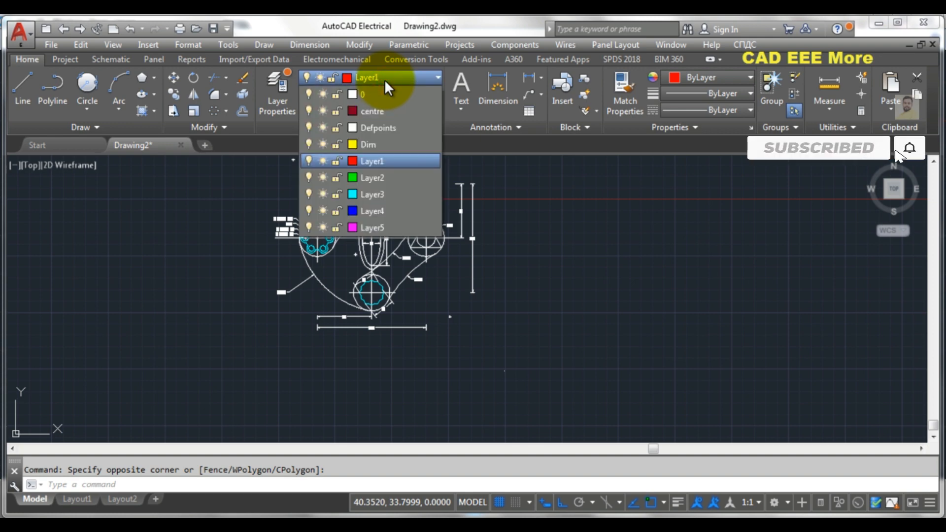
click(384, 80)
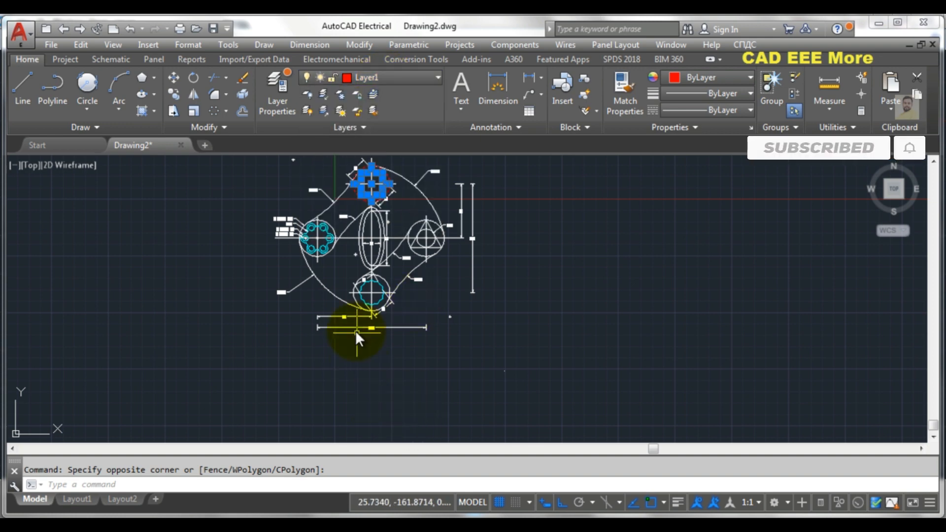
scroll(353, 303, up, 4)
click(351, 221)
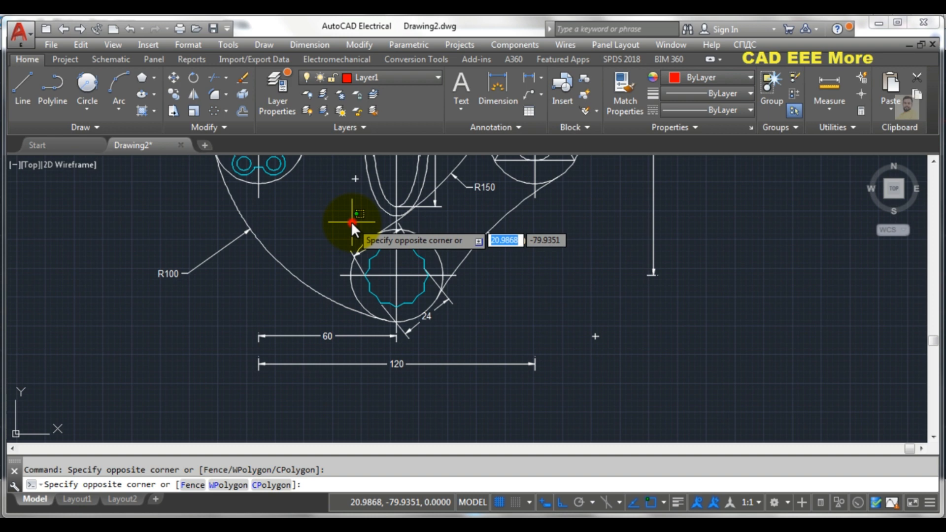
click(439, 345)
click(394, 82)
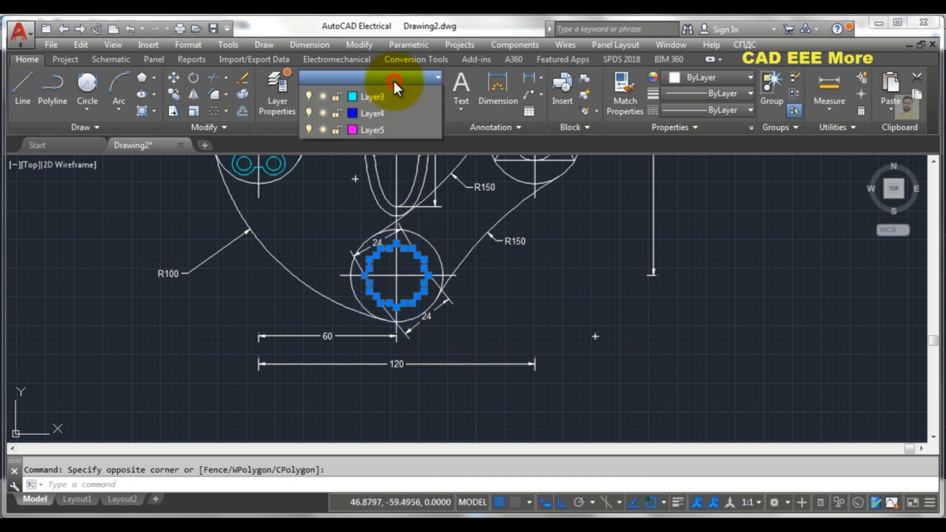
click(378, 194)
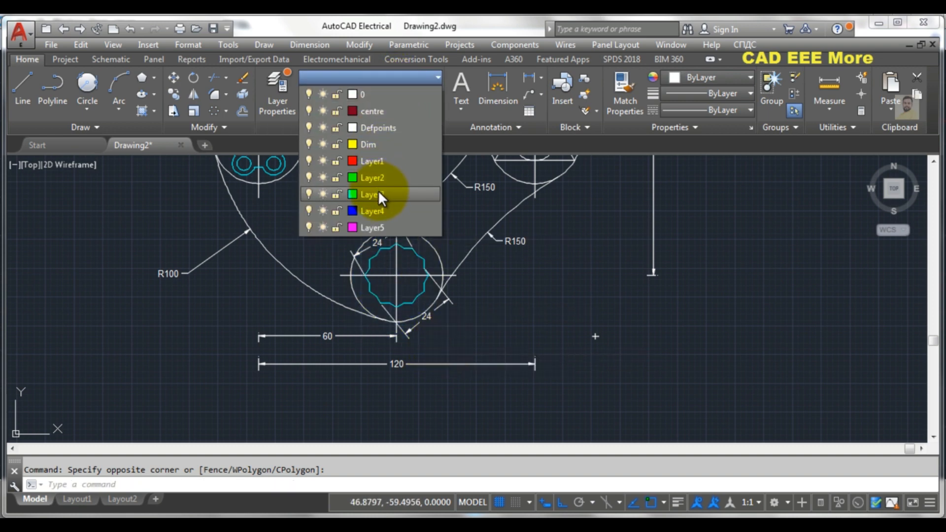
click(377, 179)
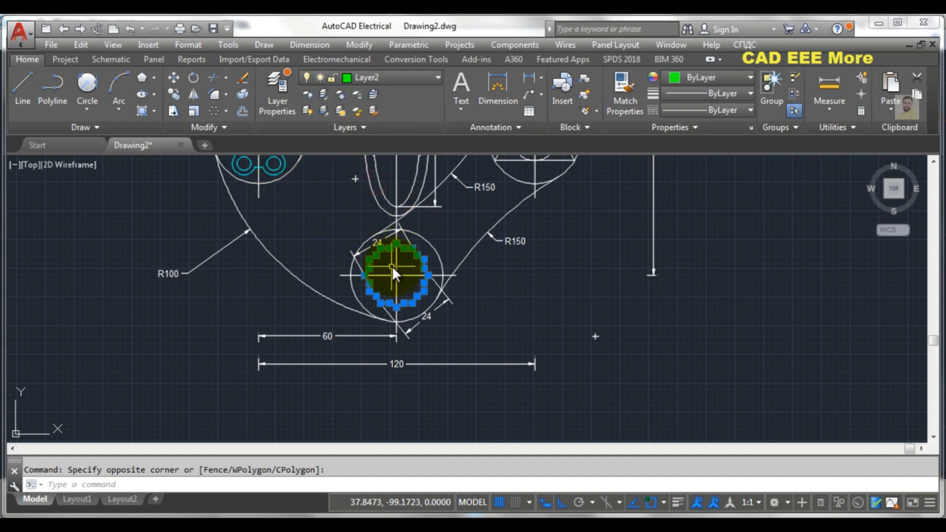
Step: Clear the selection, then assign only the triangle and its R10 inner circle to Layer4
middle_drag(423, 232, 311, 339)
scroll(447, 211, up, 4)
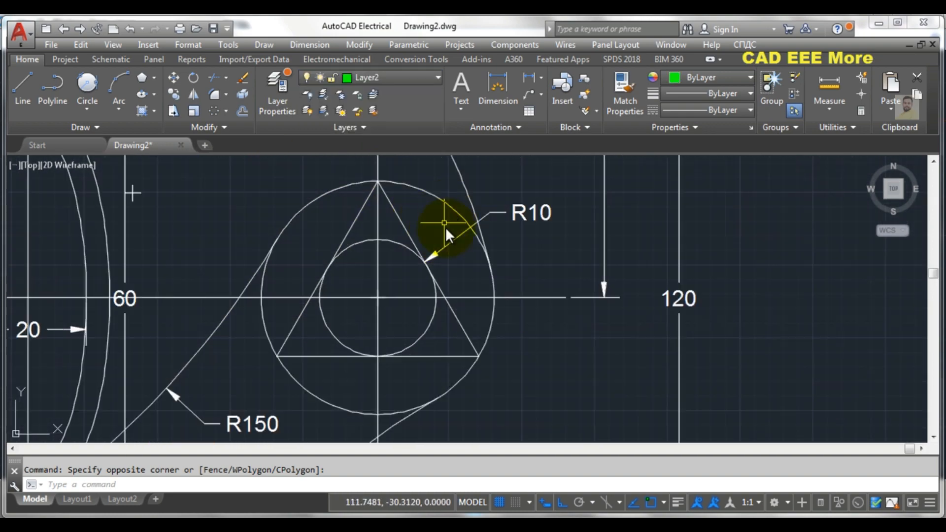
scroll(348, 242, down, 4)
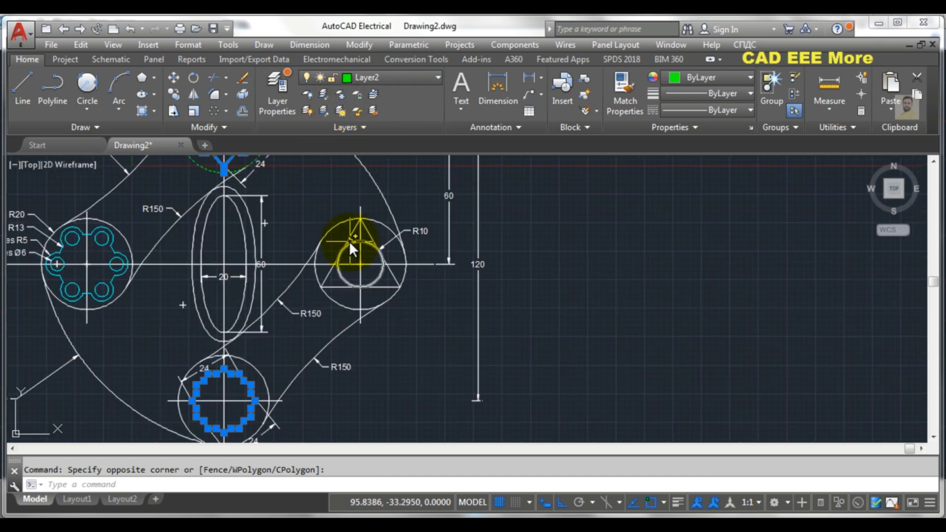
key(Escape)
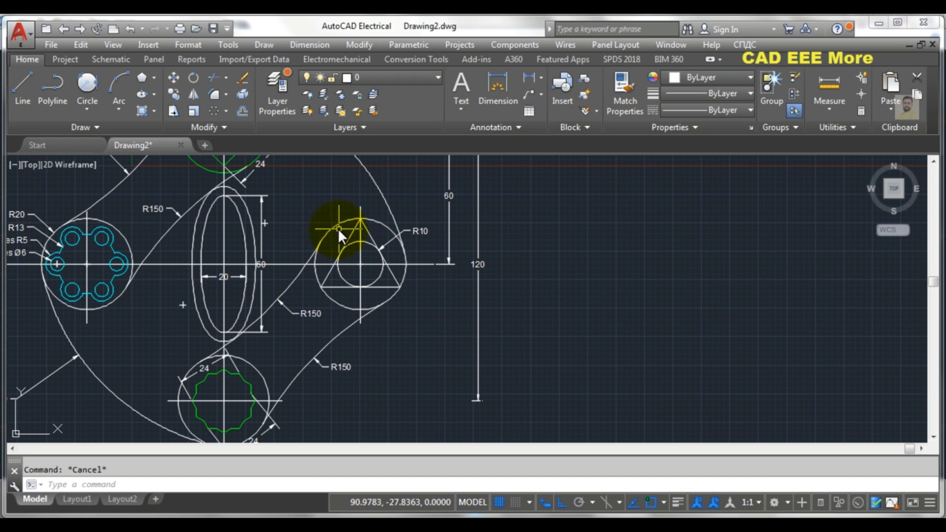
scroll(337, 228, up, 2)
click(328, 201)
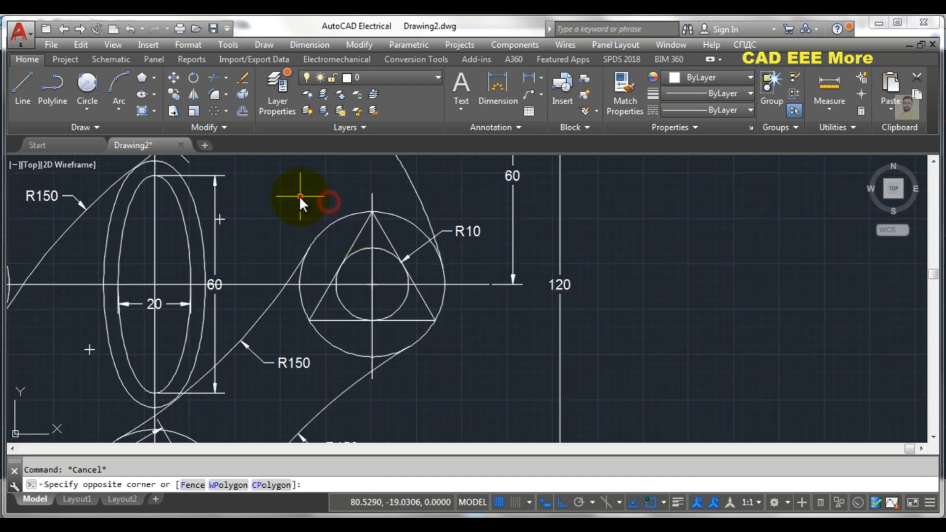
click(299, 196)
click(306, 192)
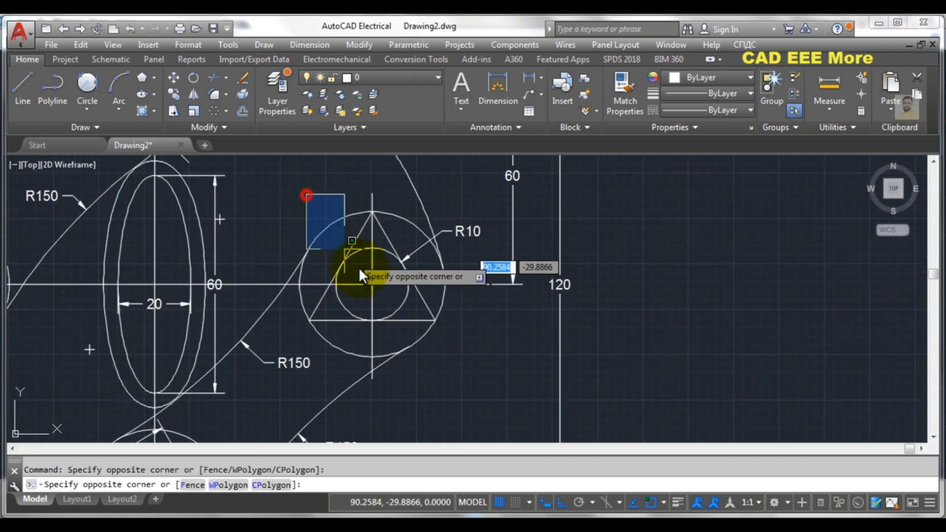
click(439, 347)
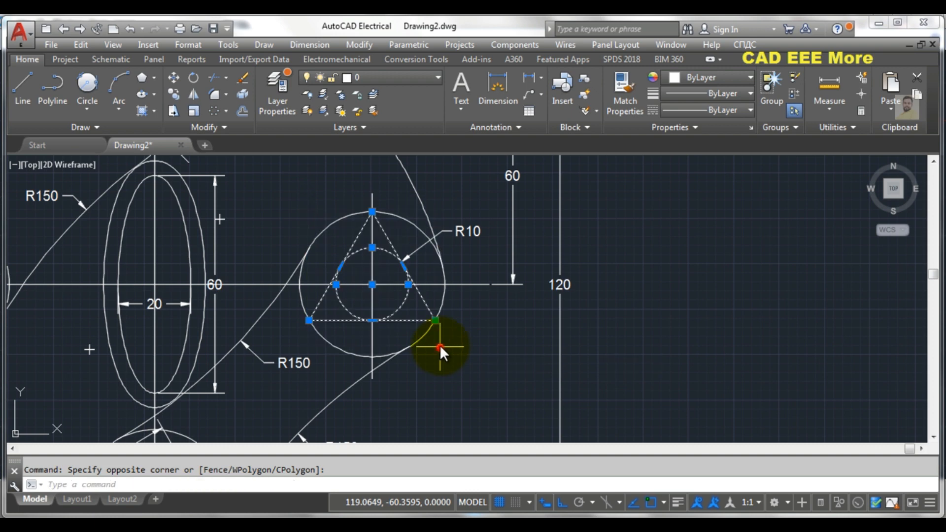
click(383, 78)
click(377, 210)
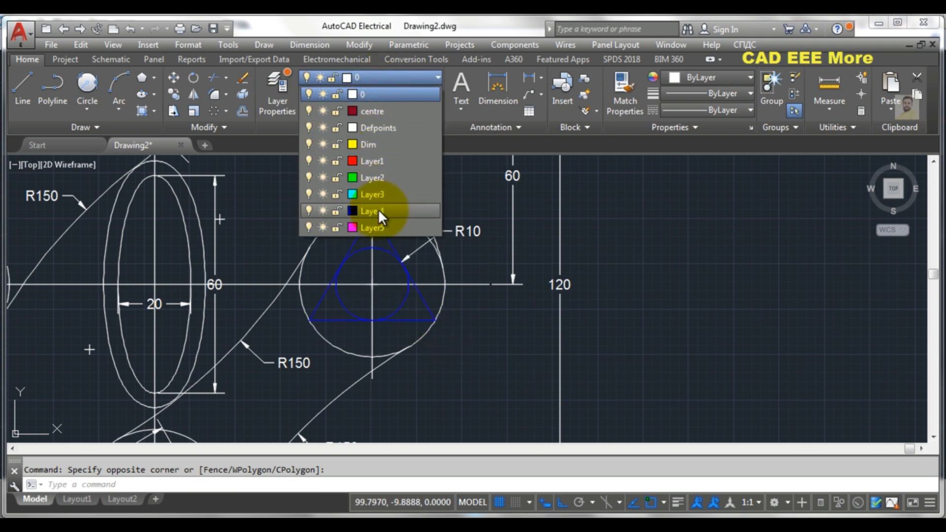
key(Escape)
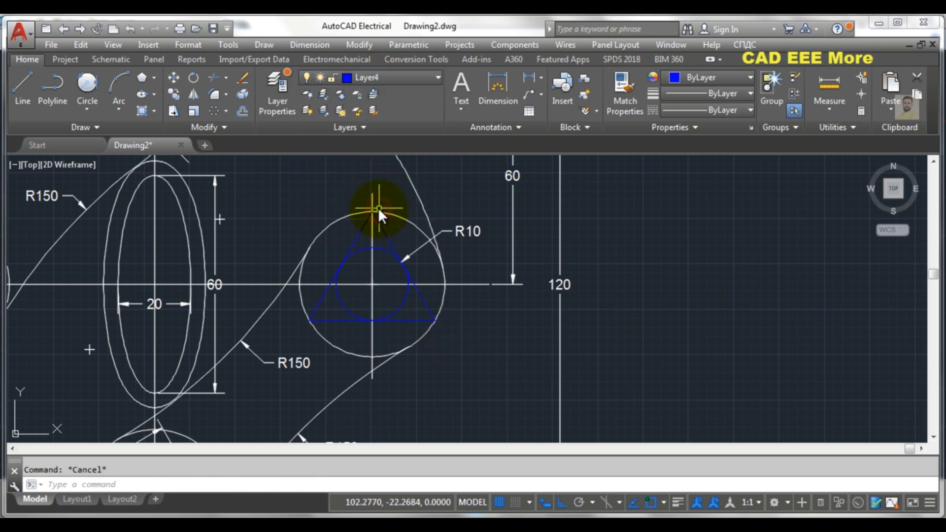
Step: Select the eight-pointed star and its surrounding circle in the upper part of the drawing and reassign them to Layer1
scroll(378, 209, down, 5)
scroll(315, 198, up, 5)
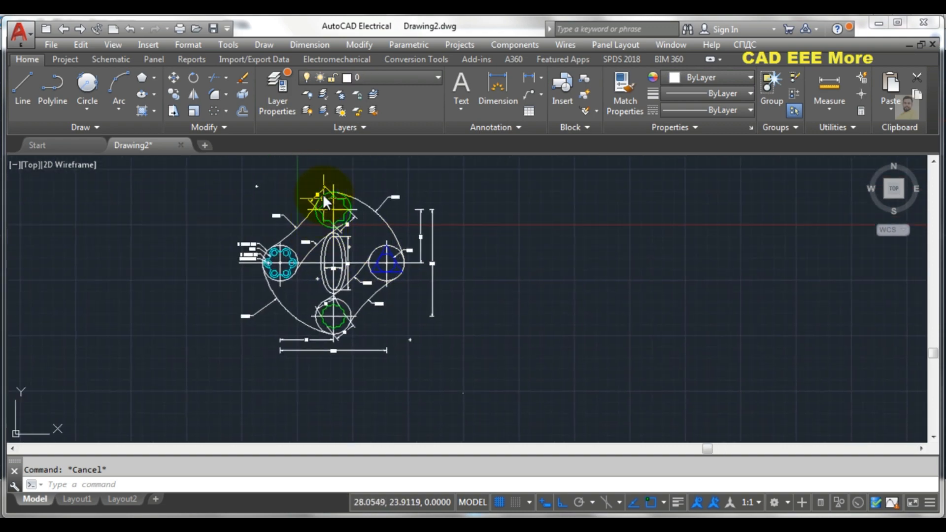
click(264, 178)
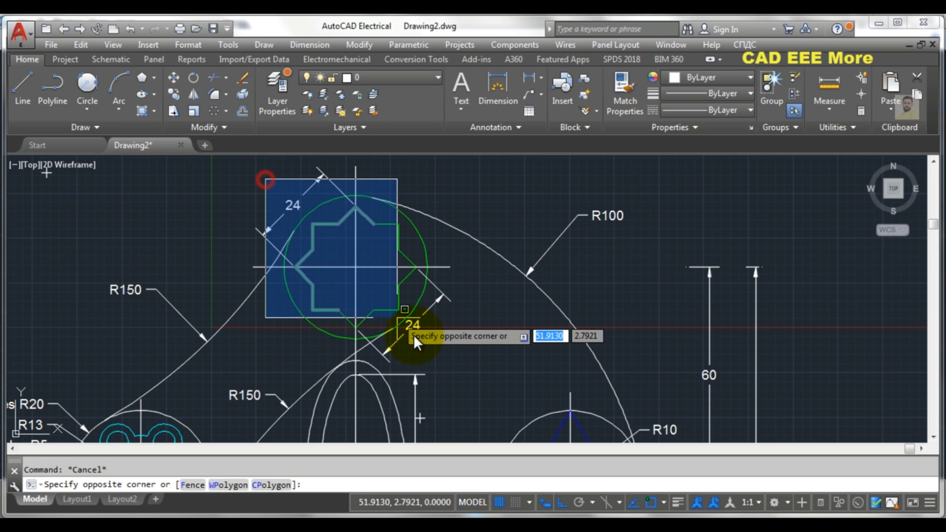
click(454, 354)
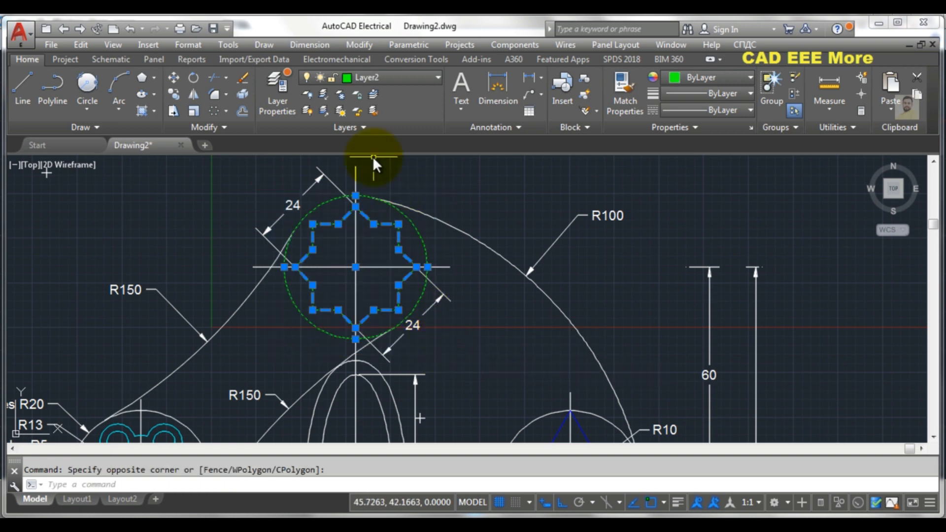
click(377, 77)
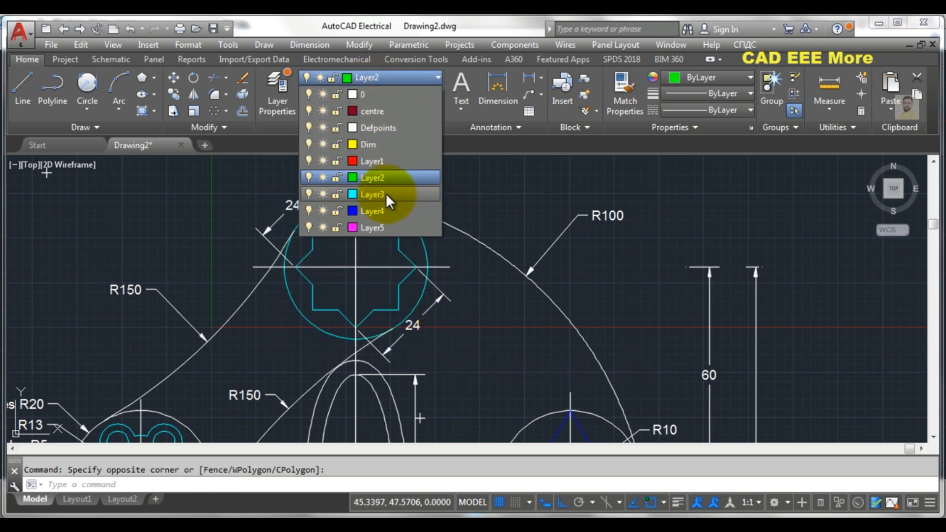
click(373, 160)
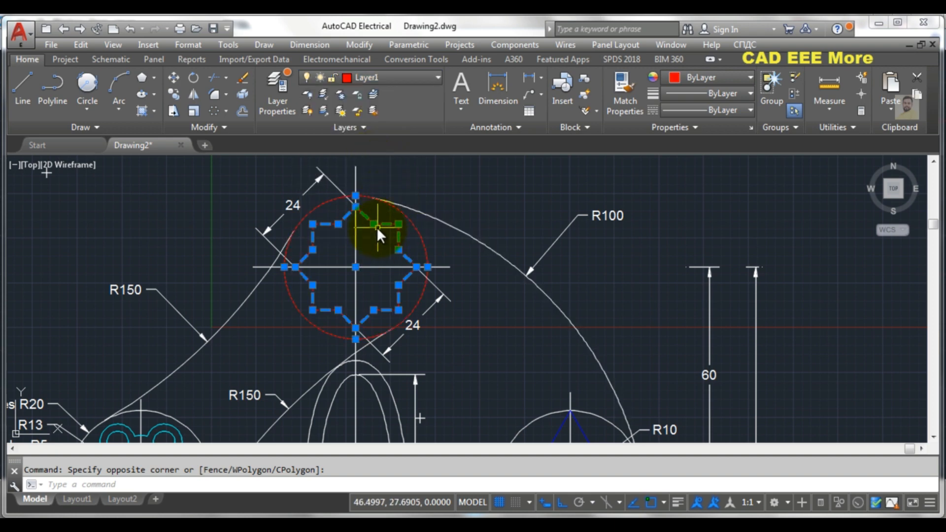
Step: Remove the circle around the eight-pointed star from the selection, keeping only the star selected
click(289, 240)
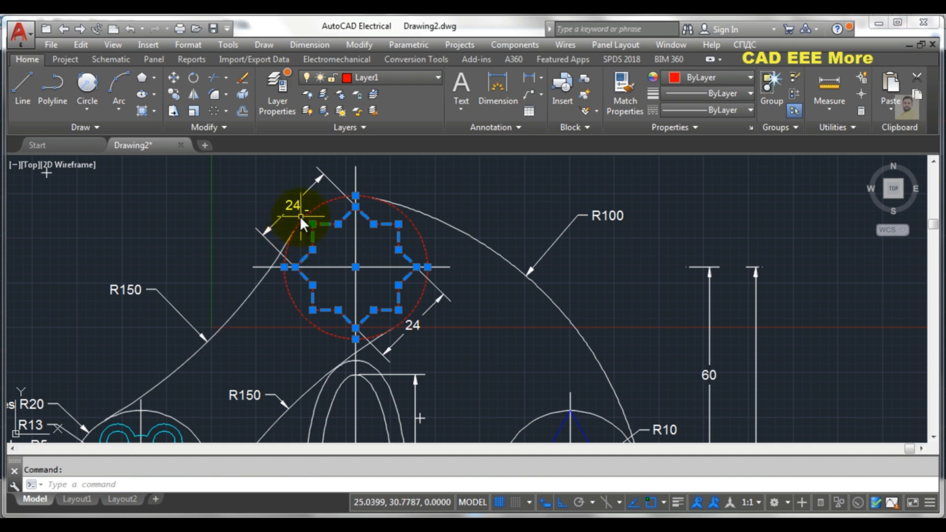
shift+click(303, 215)
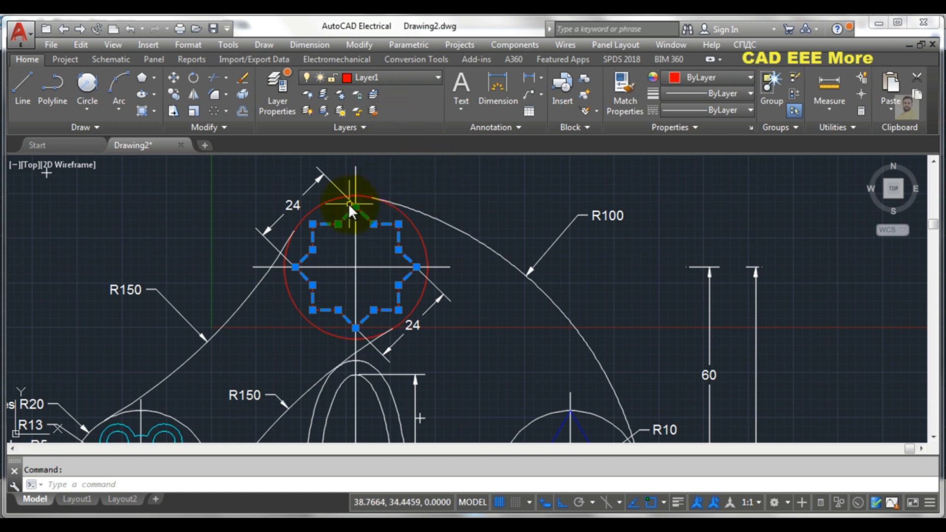
click(323, 202)
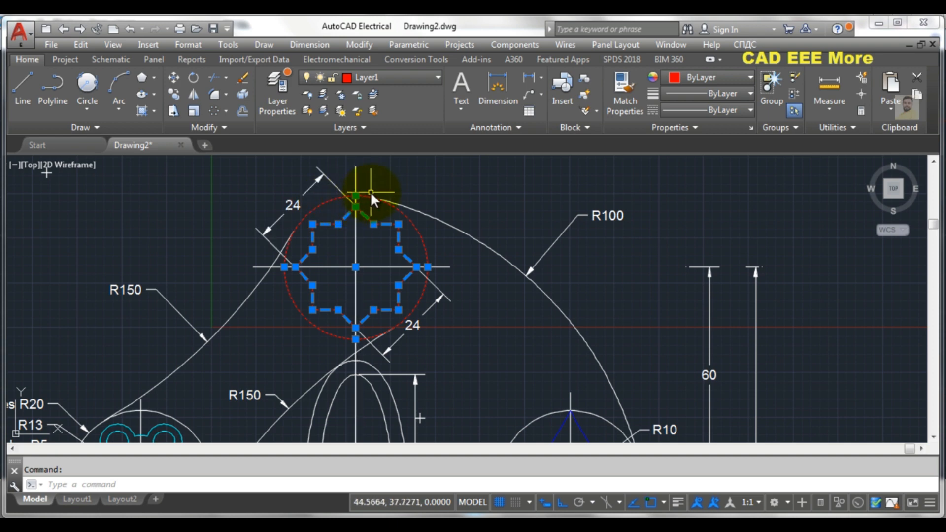
shift+click(326, 202)
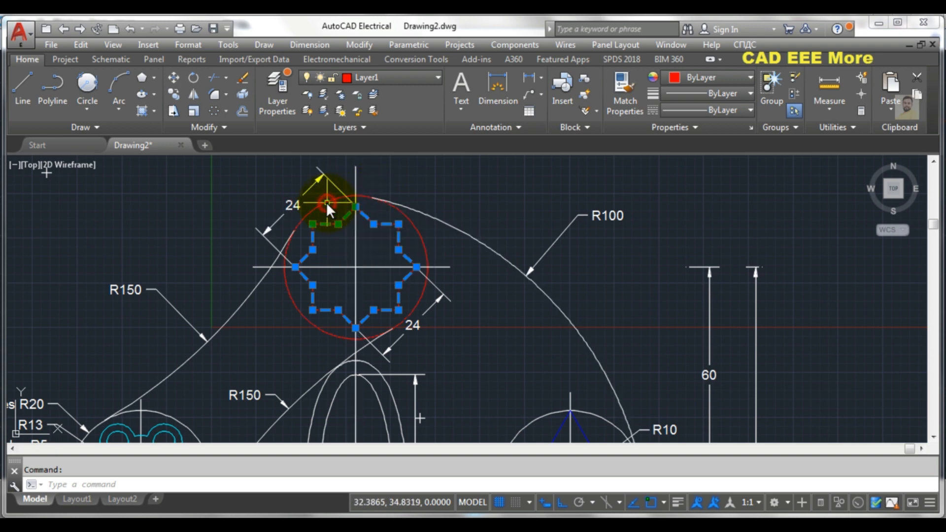
Step: Assign the selected eight-pointed star to Layer1 and return only its surrounding circle to layer 0
click(392, 77)
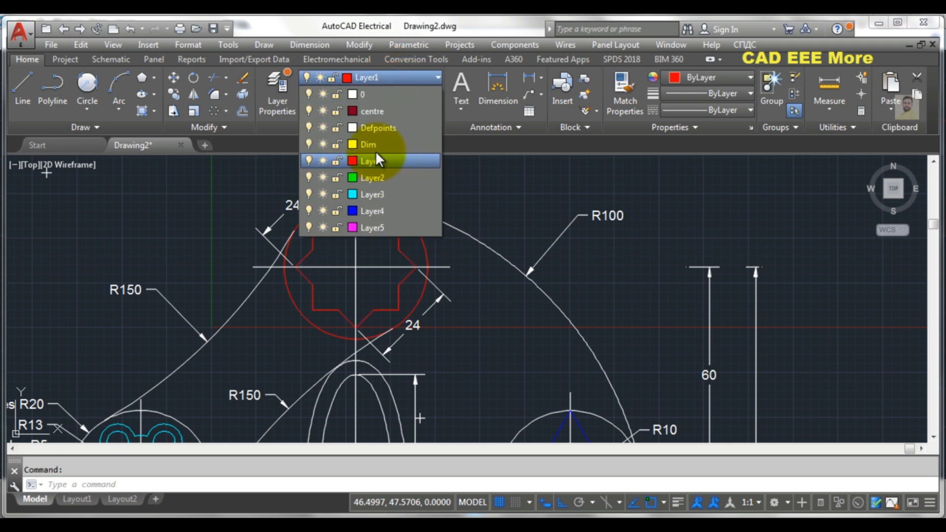
click(378, 162)
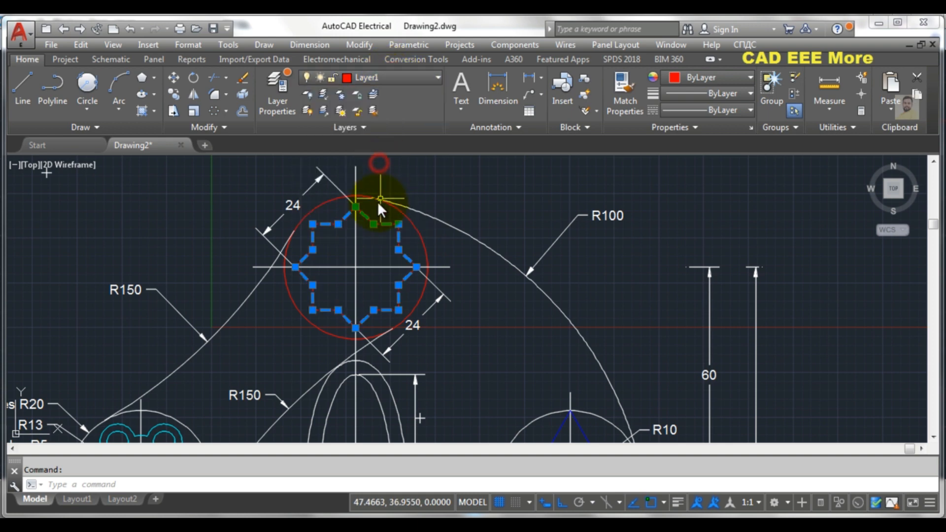
click(332, 200)
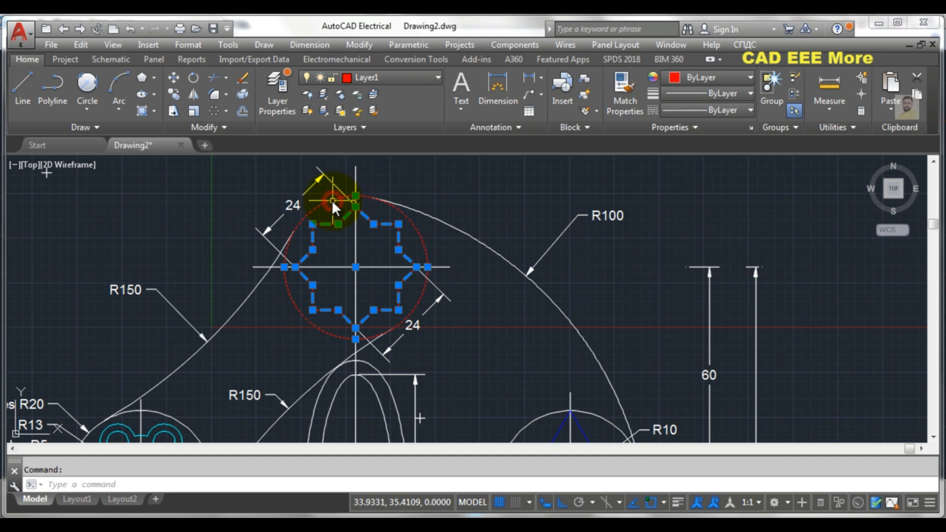
key(Escape)
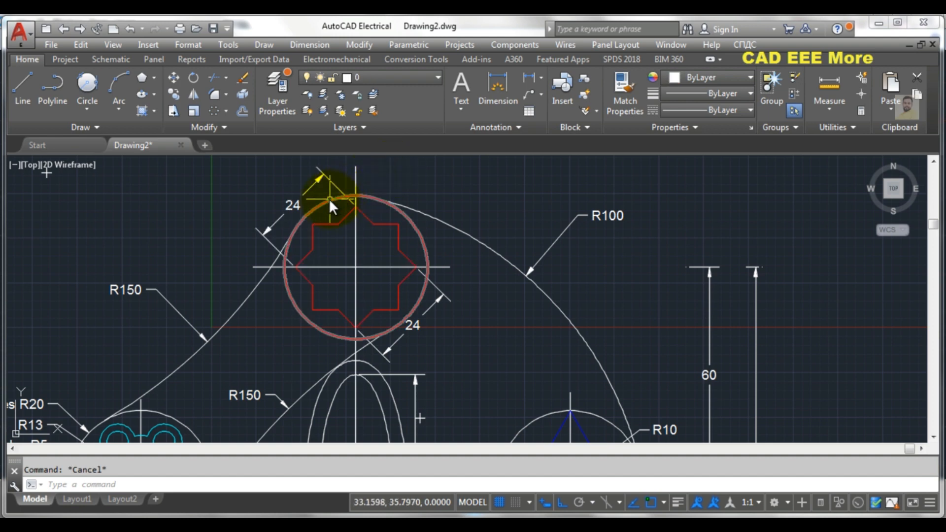
click(330, 200)
click(383, 76)
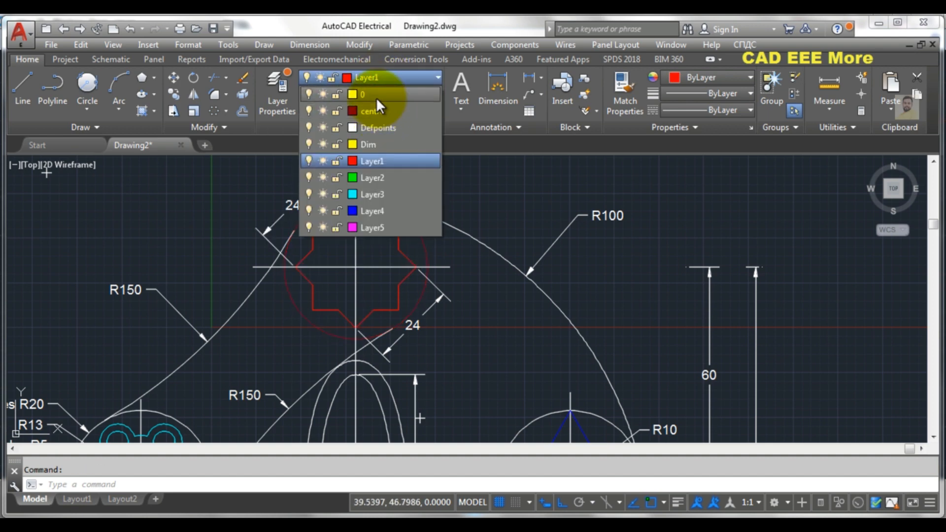
click(375, 95)
key(Escape)
Step: Select the two nested central ellipses without their 20 and 60 dimensions, assign them to Layer5 and clear the selection
scroll(432, 187, down, 4)
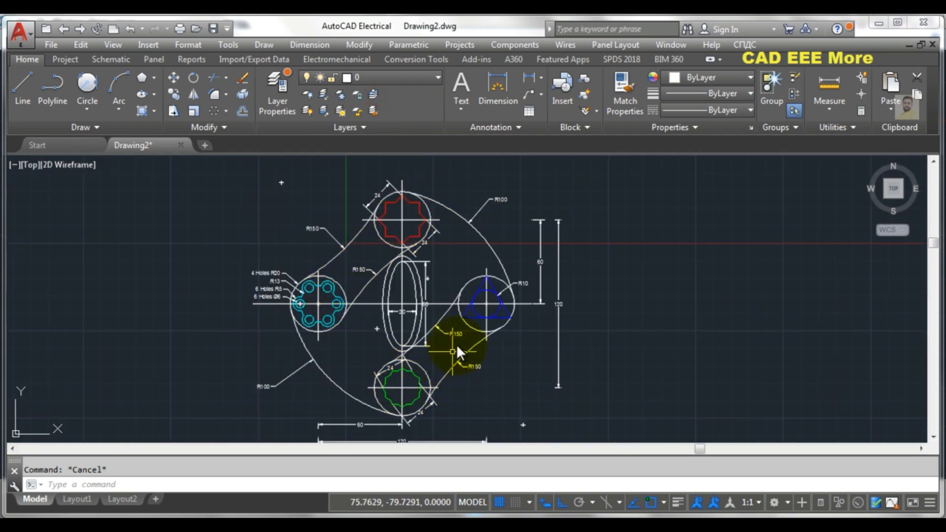
scroll(474, 312, up, 2)
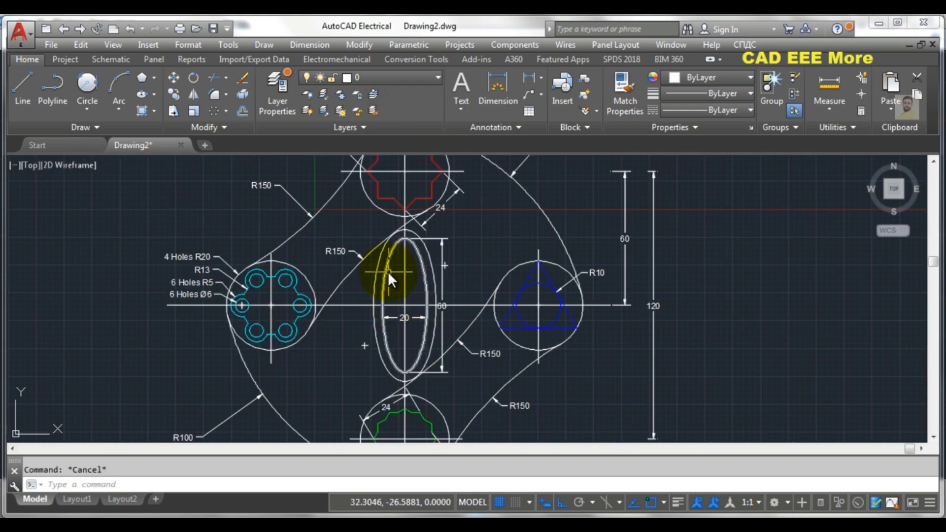
scroll(388, 271, up, 1)
click(386, 200)
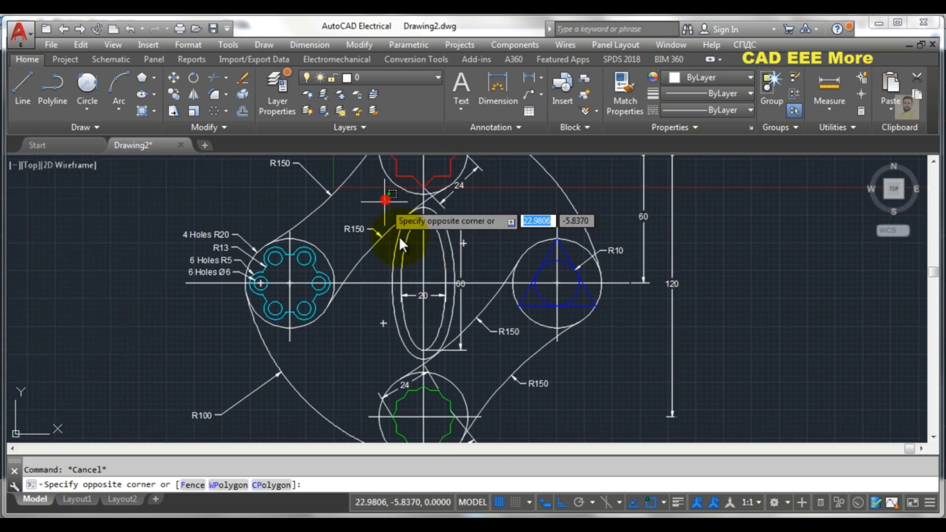
click(467, 365)
scroll(470, 368, up, 4)
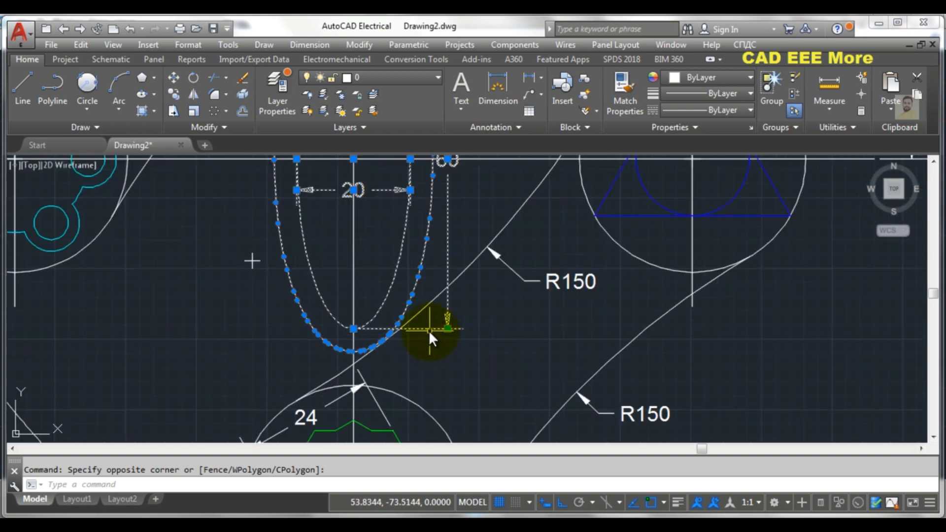
shift+click(428, 327)
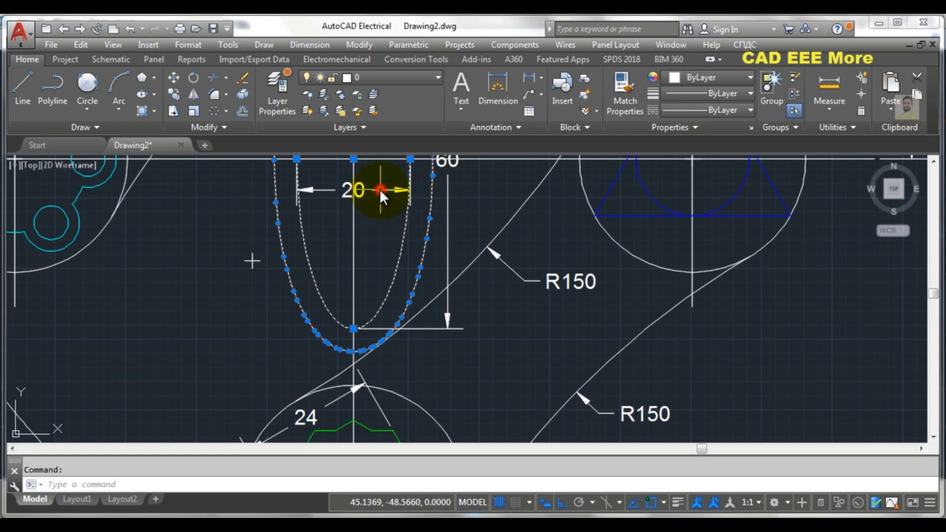
scroll(382, 223, down, 2)
scroll(385, 229, down, 3)
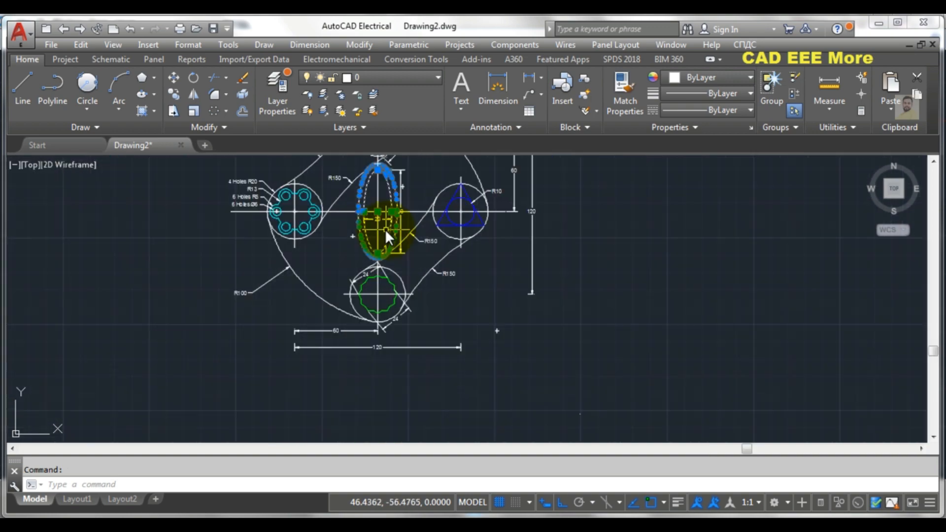
scroll(385, 235, up, 2)
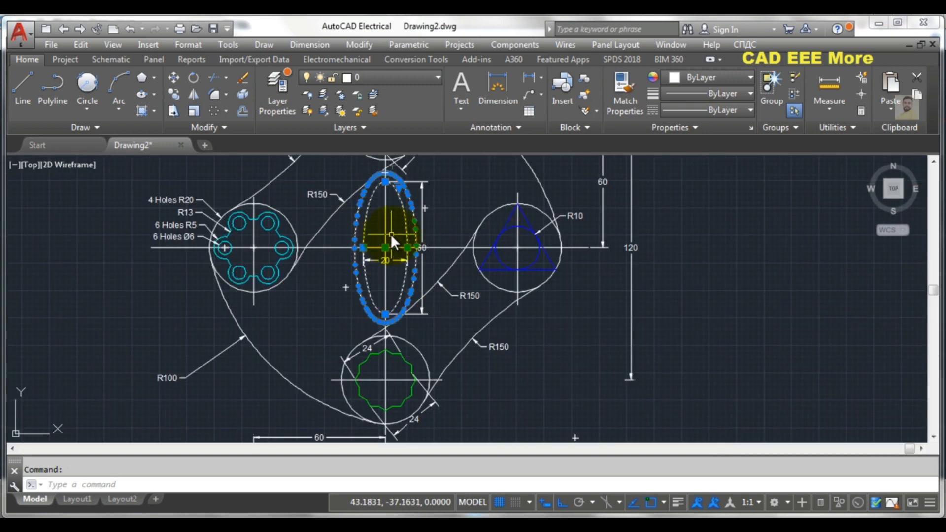
click(390, 79)
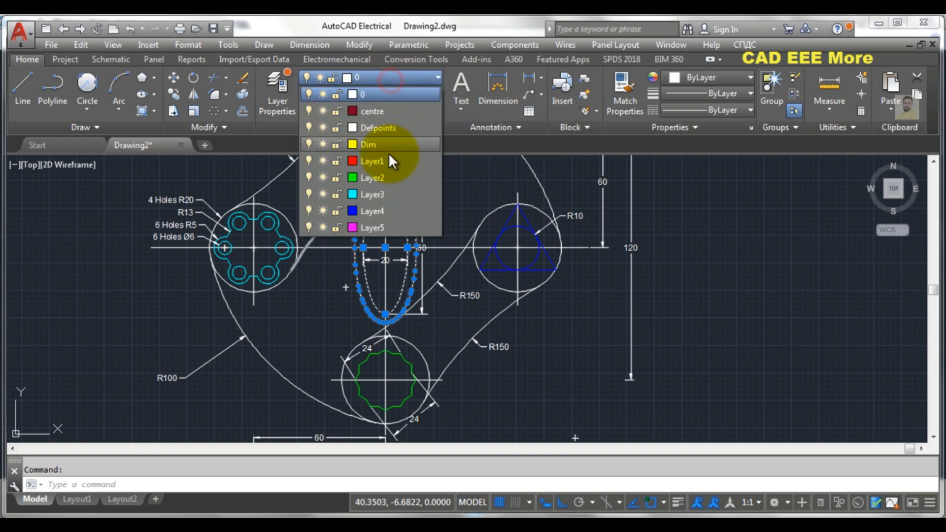
click(373, 227)
scroll(404, 223, up, 3)
scroll(409, 216, down, 5)
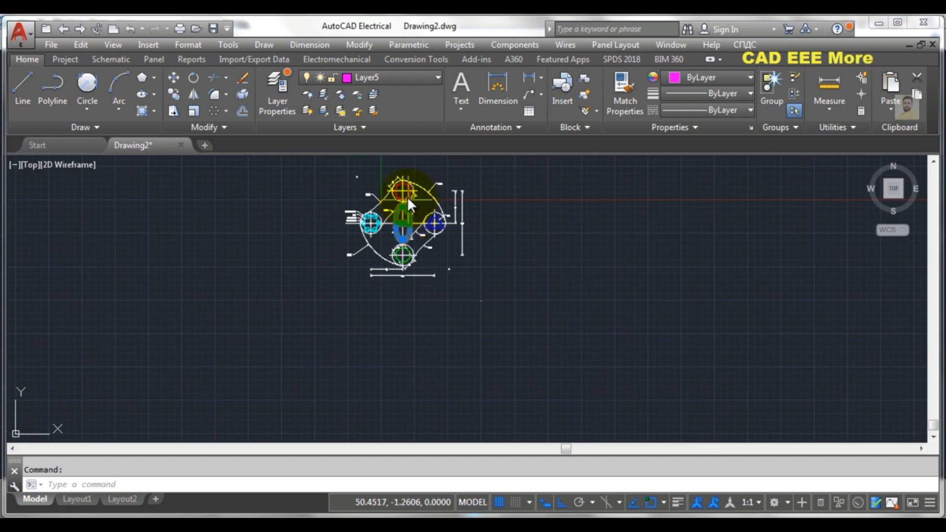
scroll(407, 196, up, 1)
key(Escape)
Step: Select the centre lines through the upper and left circles, including the long vertical and horizontal ones, leaving out the R13 dimension
scroll(418, 190, up, 6)
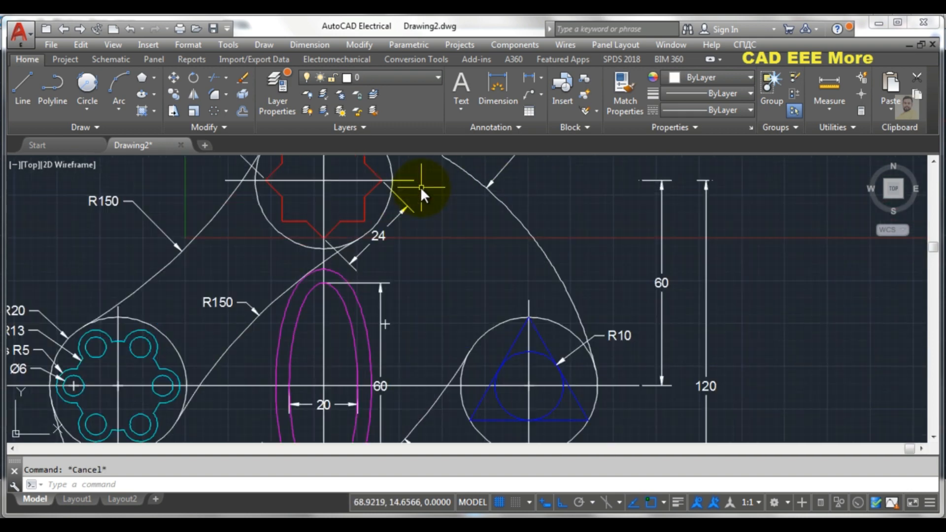
scroll(421, 188, down, 4)
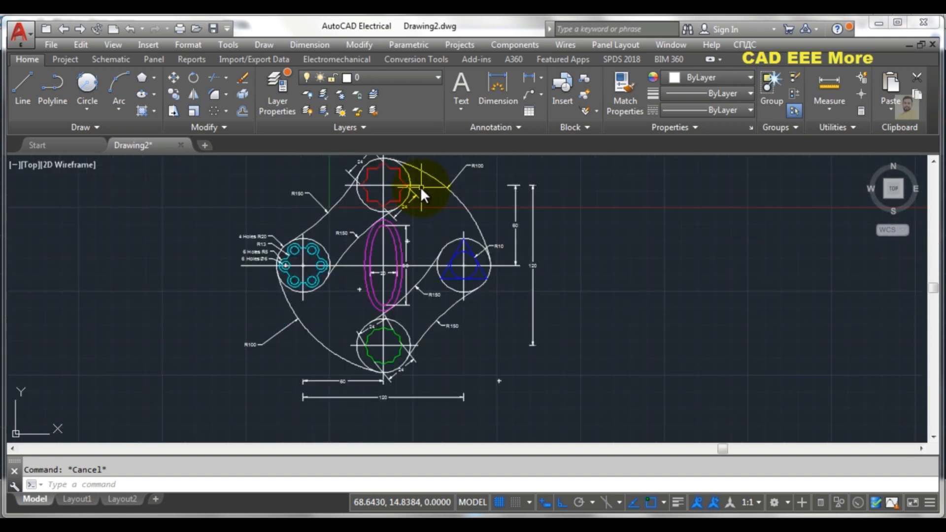
mouse_move(364, 167)
middle_down()
mouse_move(367, 222)
mouse_move(384, 240)
middle_up()
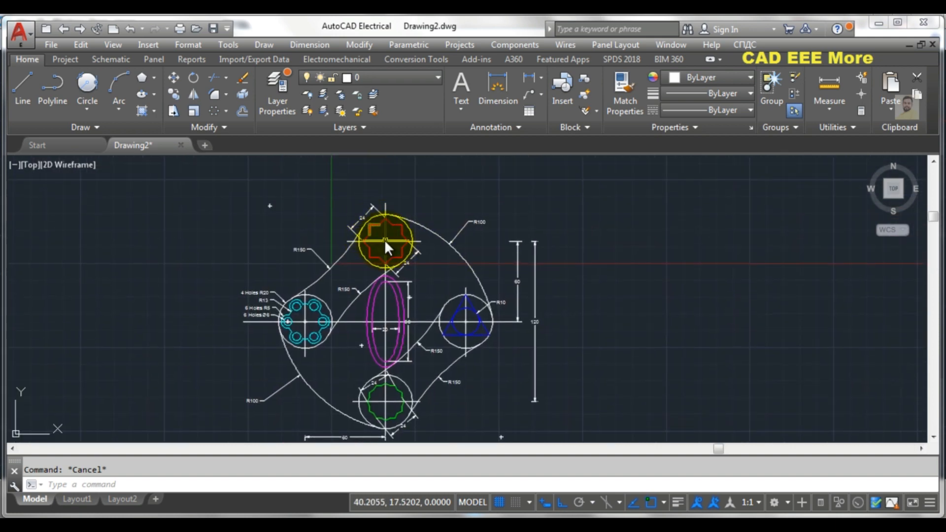
click(386, 241)
click(385, 240)
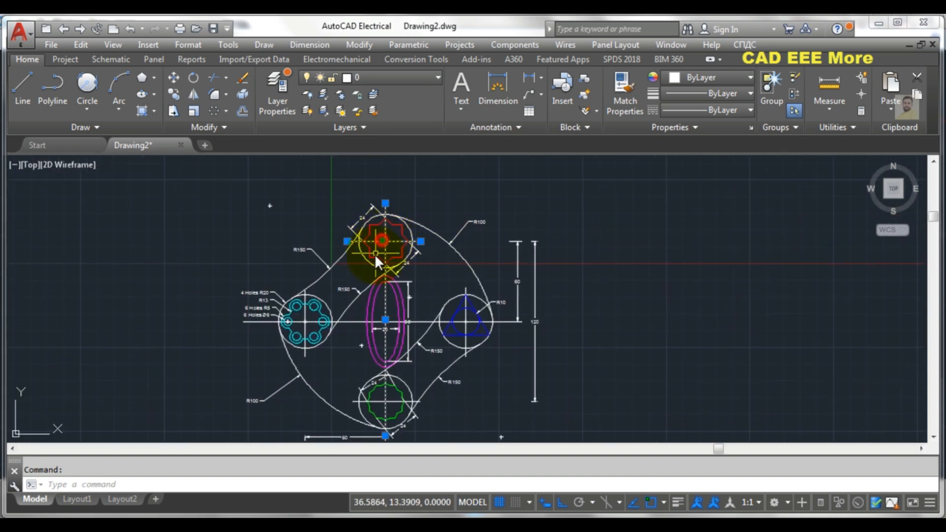
click(302, 321)
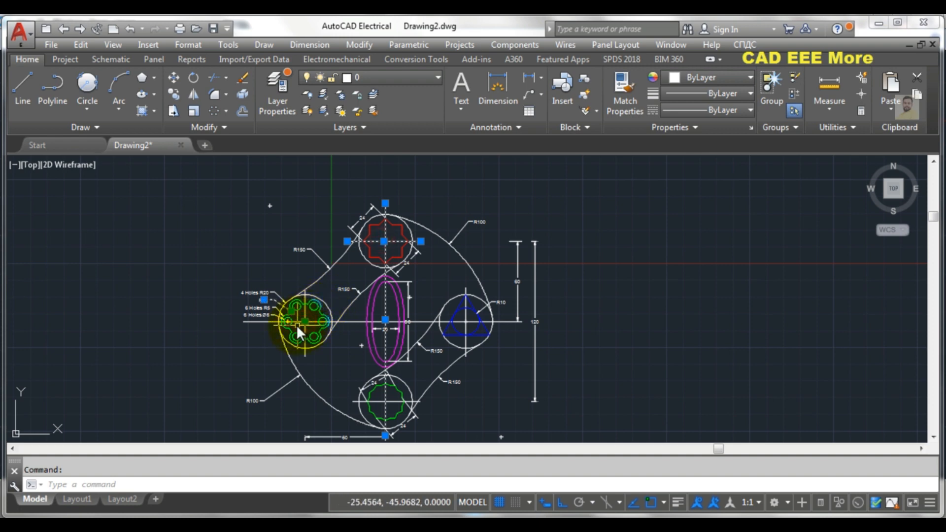
click(297, 324)
scroll(296, 320, up, 5)
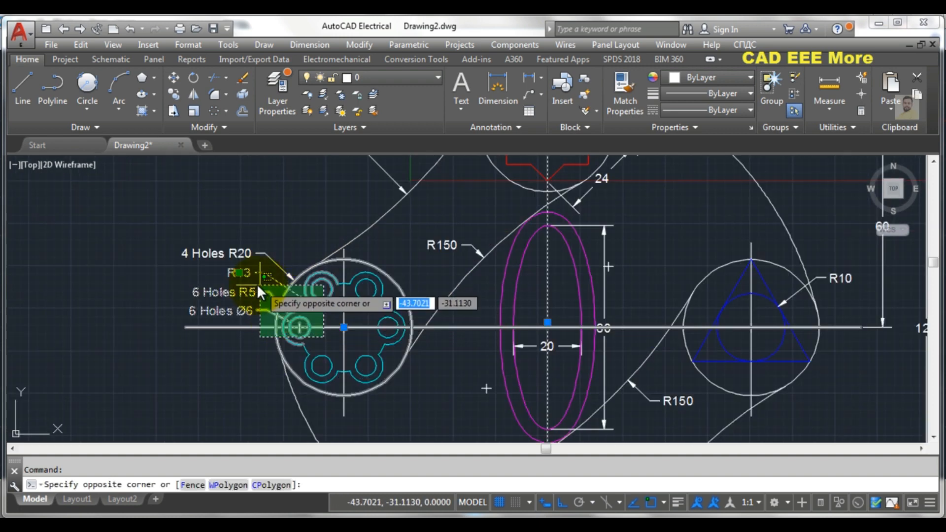
click(328, 316)
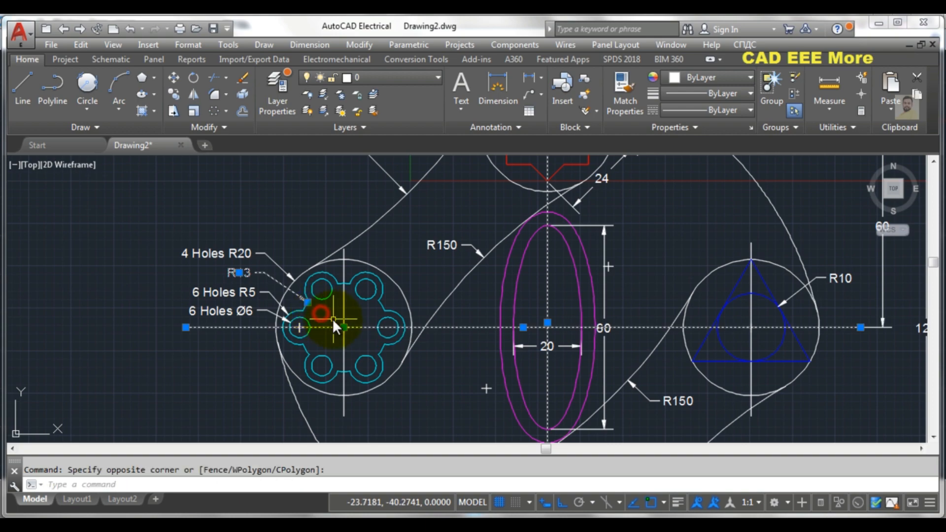
click(343, 308)
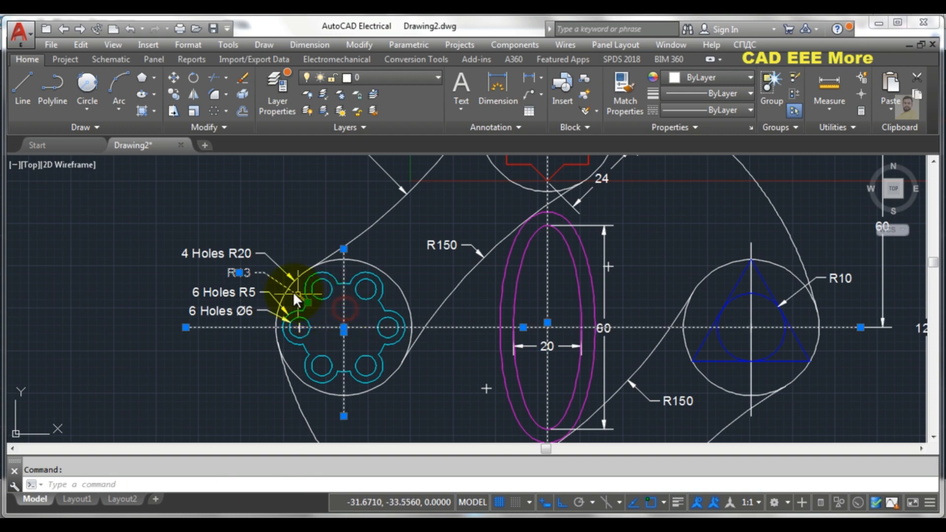
scroll(278, 283, down, 5)
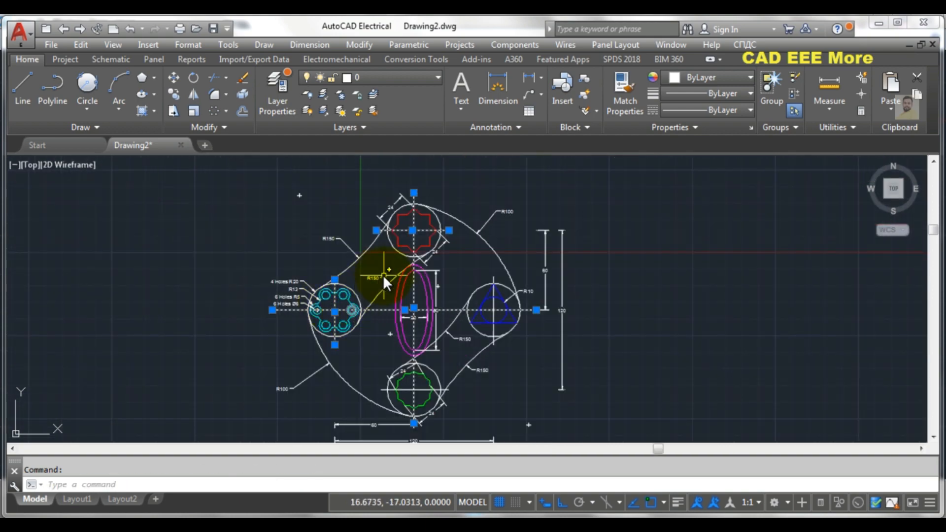
Step: Add the remaining centre lines of the lower star circle and the triangle circle to the selection and assign them all to the centre layer
scroll(420, 345, up, 4)
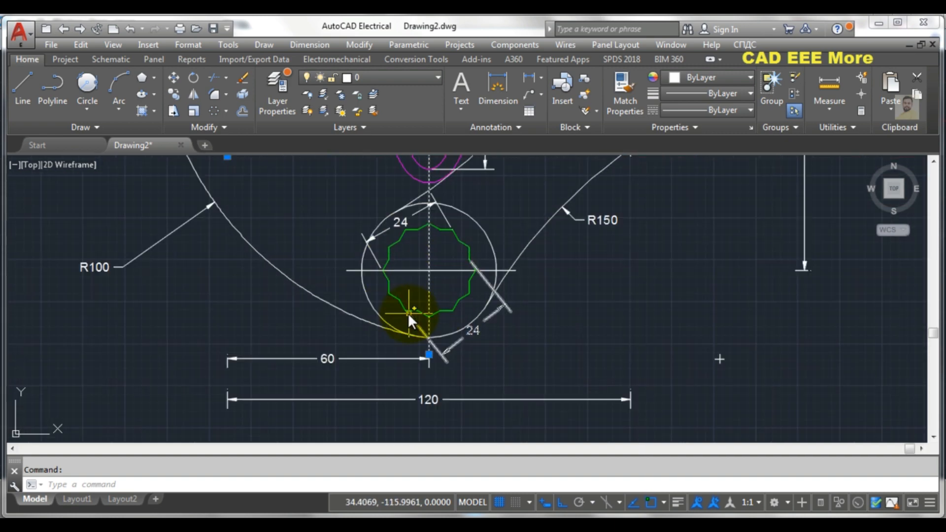
click(447, 270)
scroll(446, 270, down, 5)
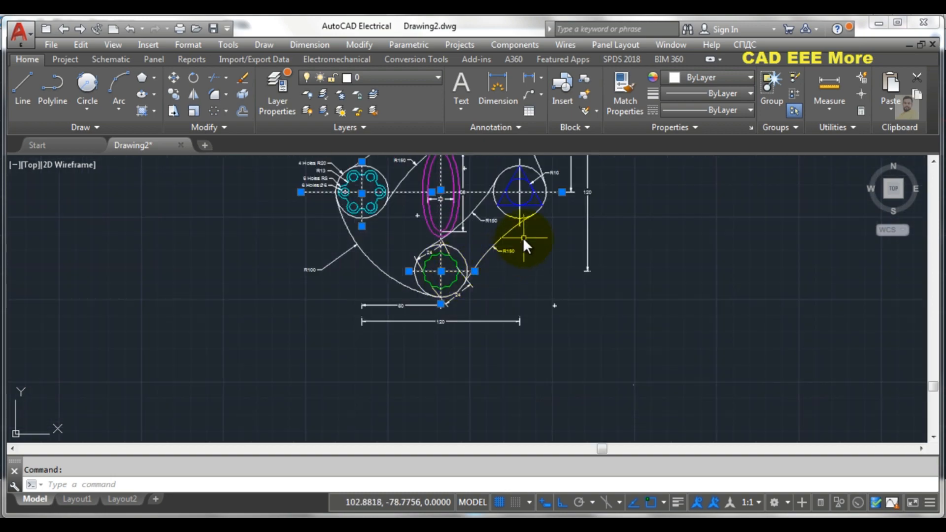
middle_drag(523, 238, 503, 296)
scroll(503, 256, up, 4)
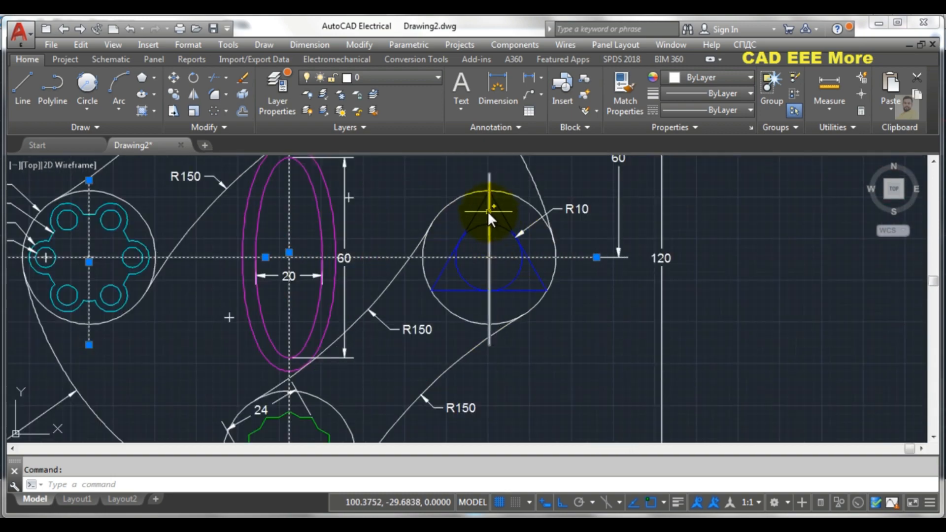
click(422, 79)
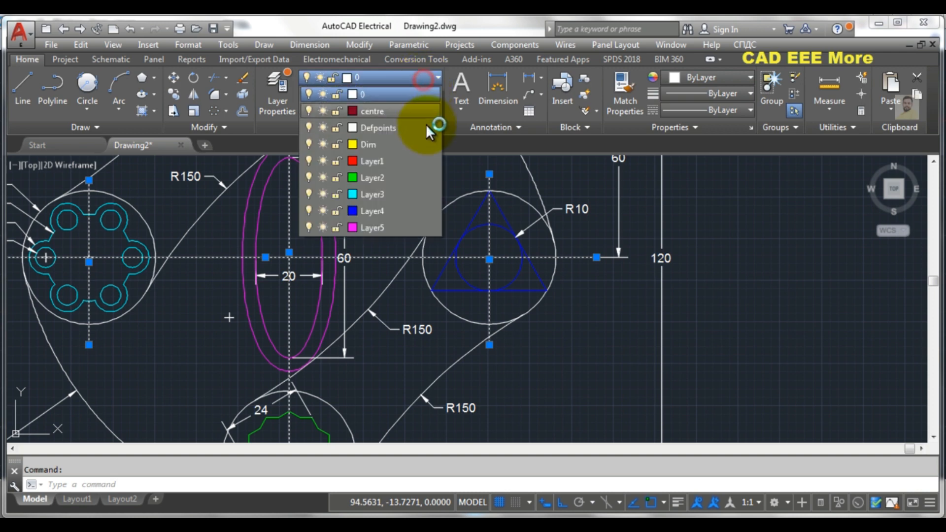
click(372, 110)
scroll(457, 286, up, 4)
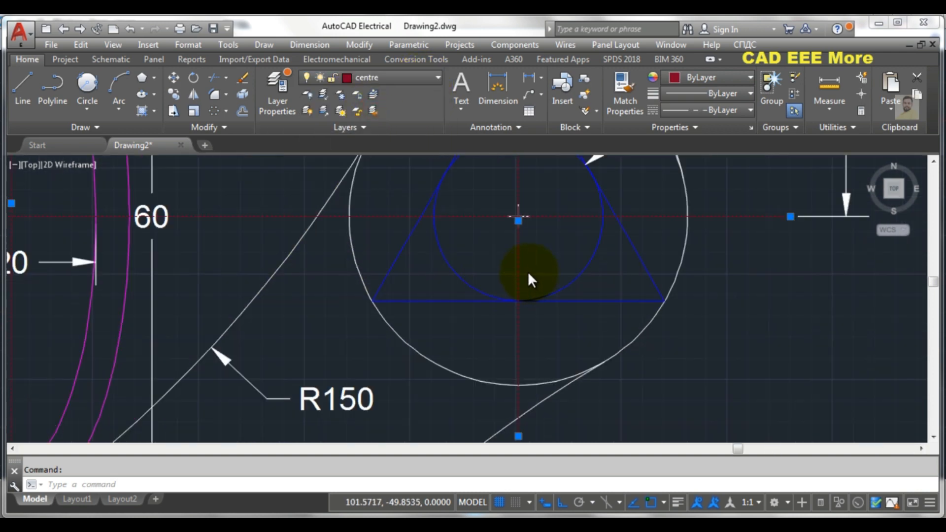
scroll(528, 272, up, 4)
key(Escape)
Step: Set the global linetype scale factor (LTSCALE) to 2 and check the centre lines' dash pattern
scroll(516, 262, up, 3)
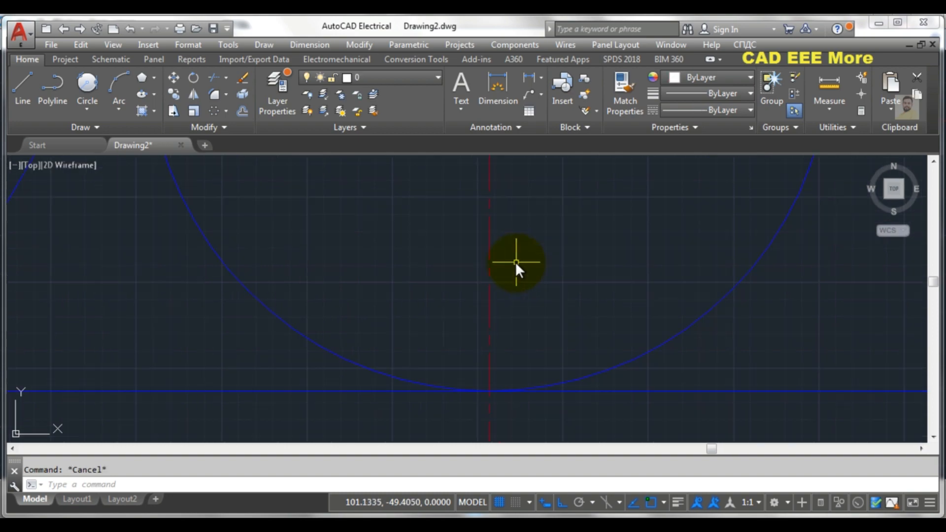
scroll(490, 261, down, 10)
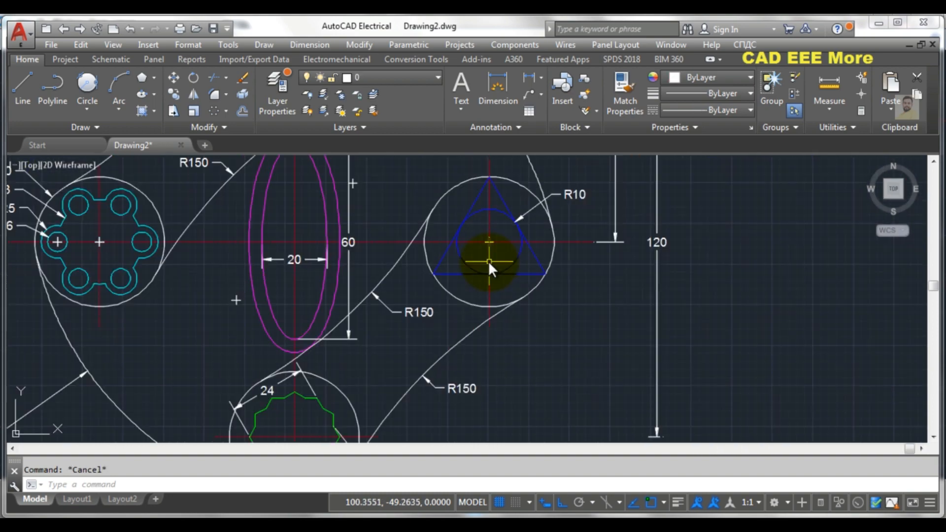
scroll(488, 261, up, 5)
text(LTs)
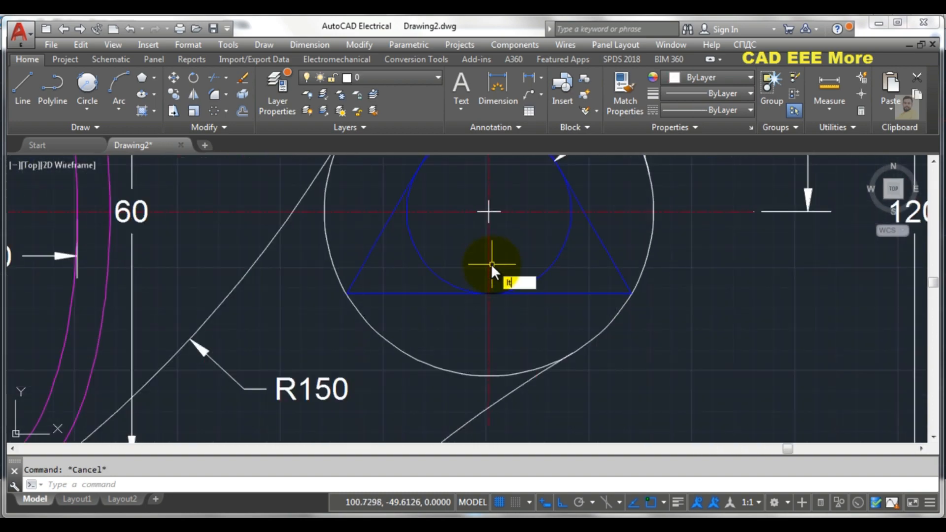
key(Return)
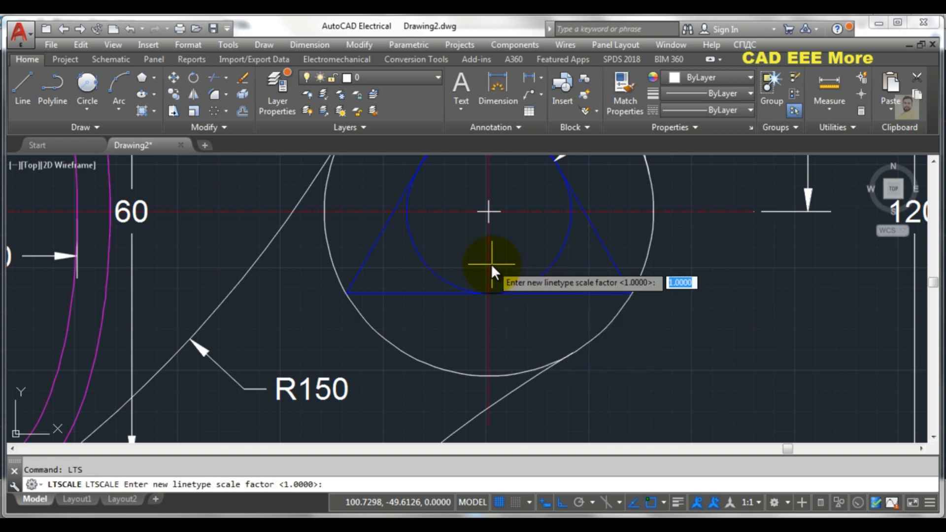
text(2)
key(Return)
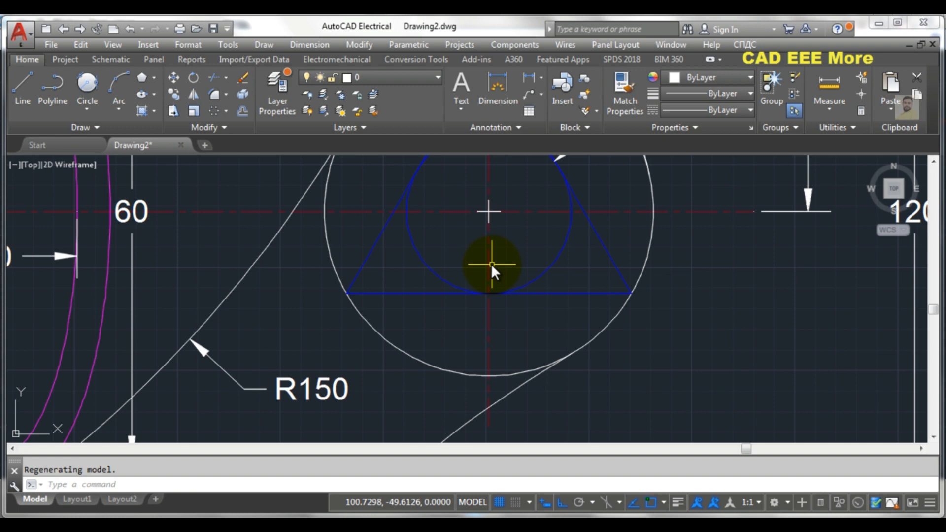
scroll(468, 254, down, 4)
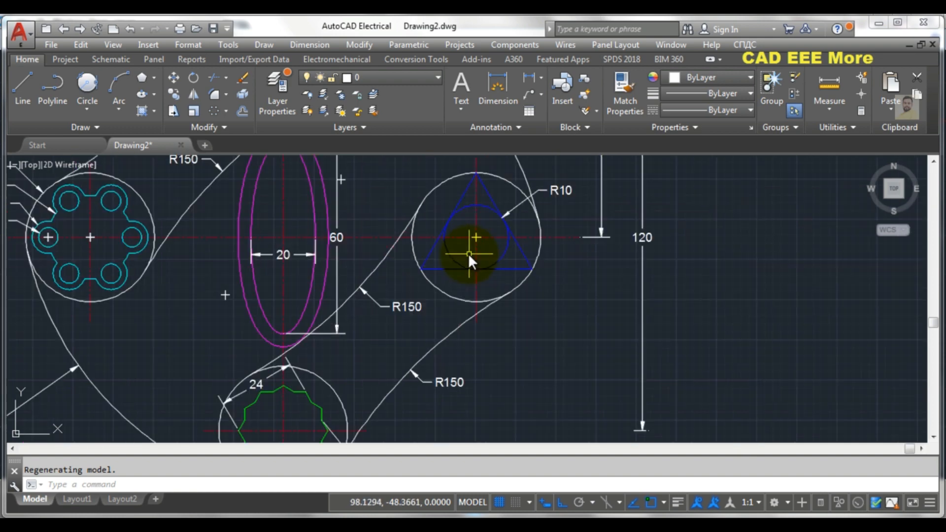
scroll(460, 236, up, 3)
scroll(461, 238, down, 5)
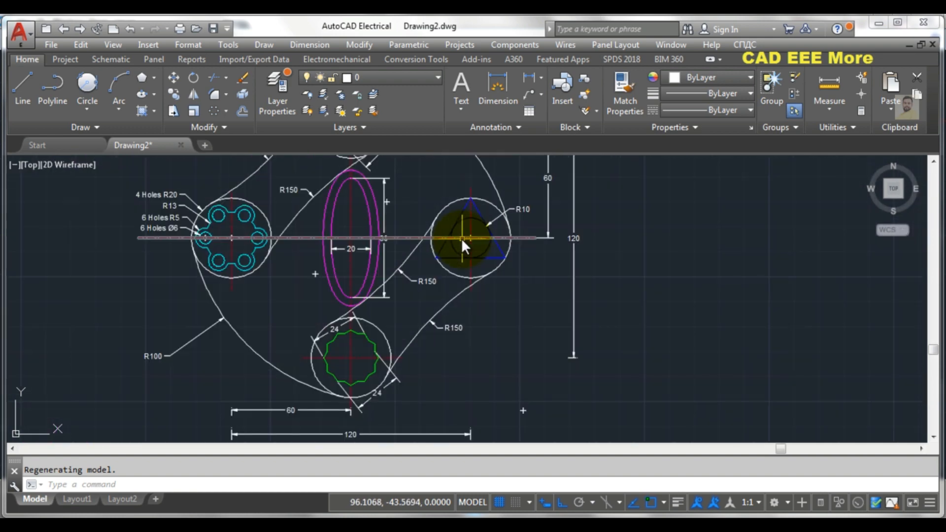
Step: Select the upper-left R150 dimension and the left circle's 4 Holes R20, R13, 6 Holes R5 and 6 Holes Ø6 dimensions
scroll(461, 238, down, 2)
middle_drag(379, 229, 417, 287)
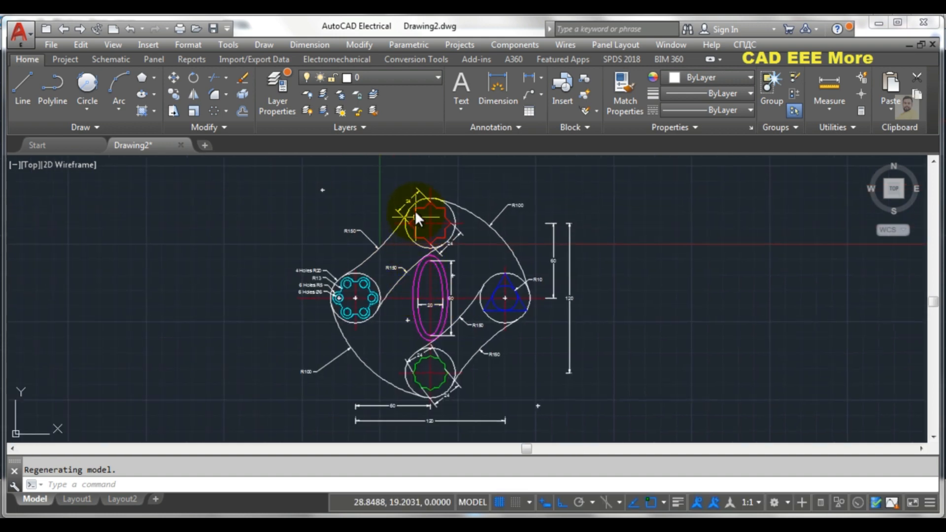
scroll(415, 211, up, 3)
scroll(415, 211, down, 3)
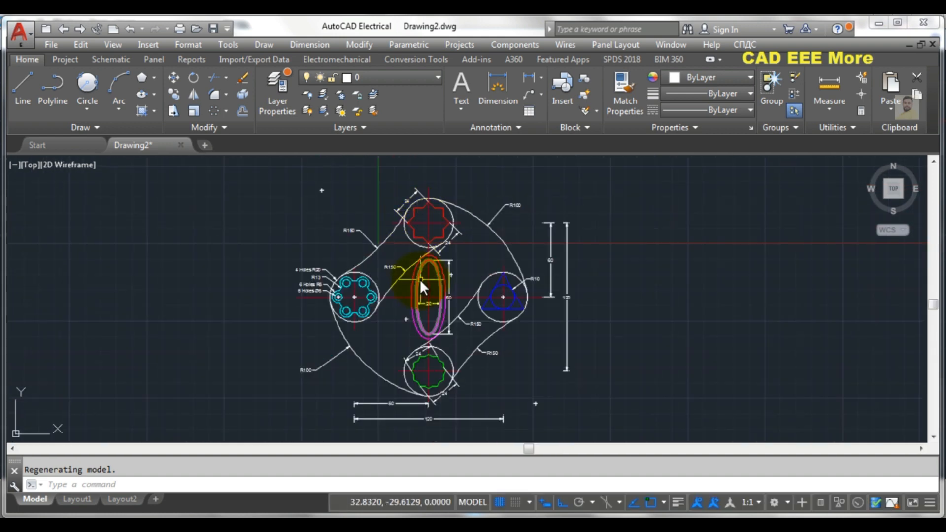
scroll(358, 231, up, 4)
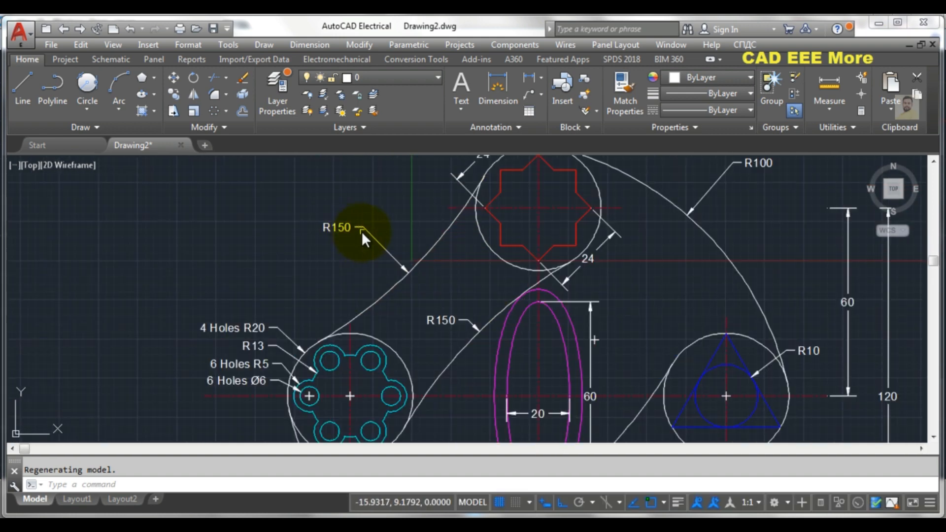
click(364, 232)
click(159, 309)
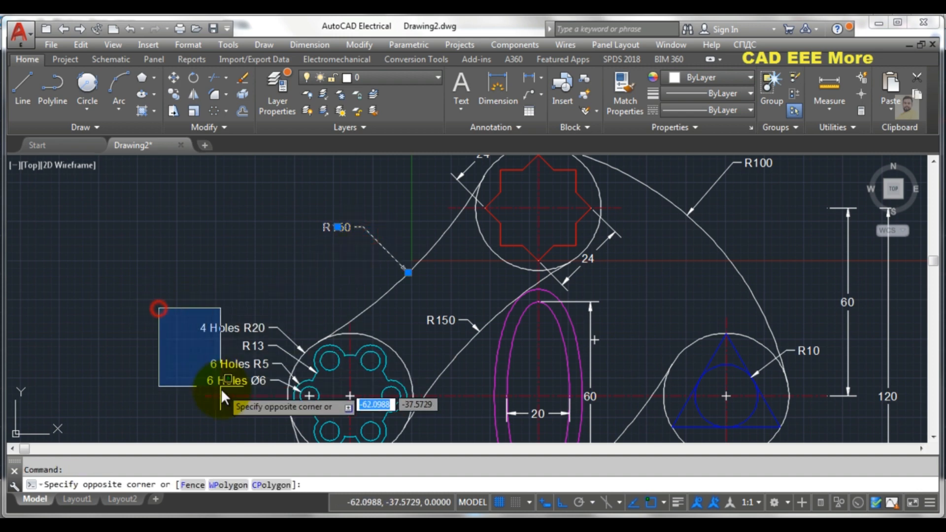
click(245, 406)
click(248, 410)
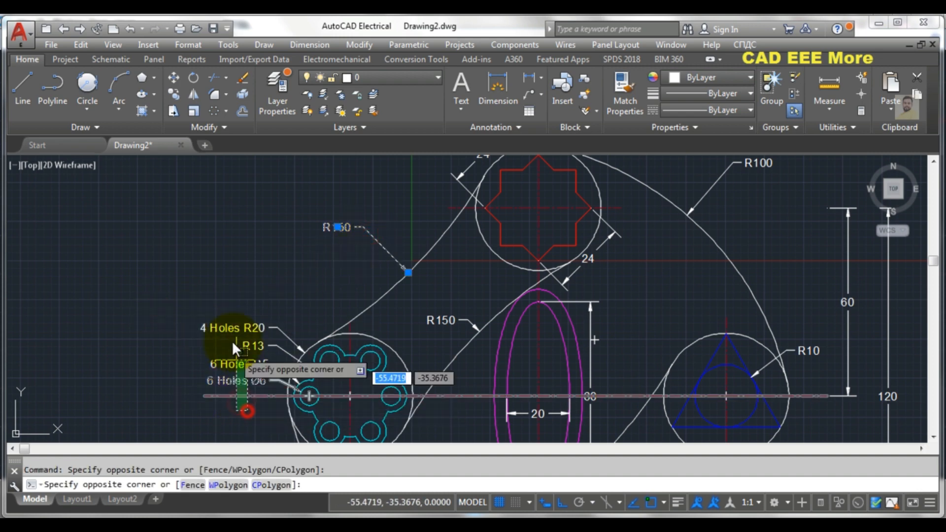
click(211, 285)
Step: Add the horizontal 60 and 120 dimensions below the drawing and the lower-left R100 dimension to the selection
scroll(211, 284, down, 4)
middle_drag(262, 404, 304, 313)
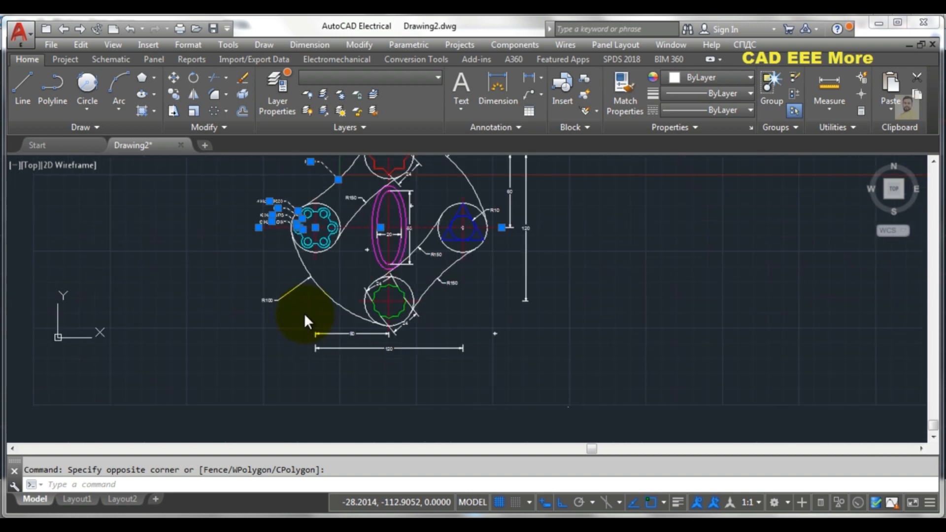
click(352, 404)
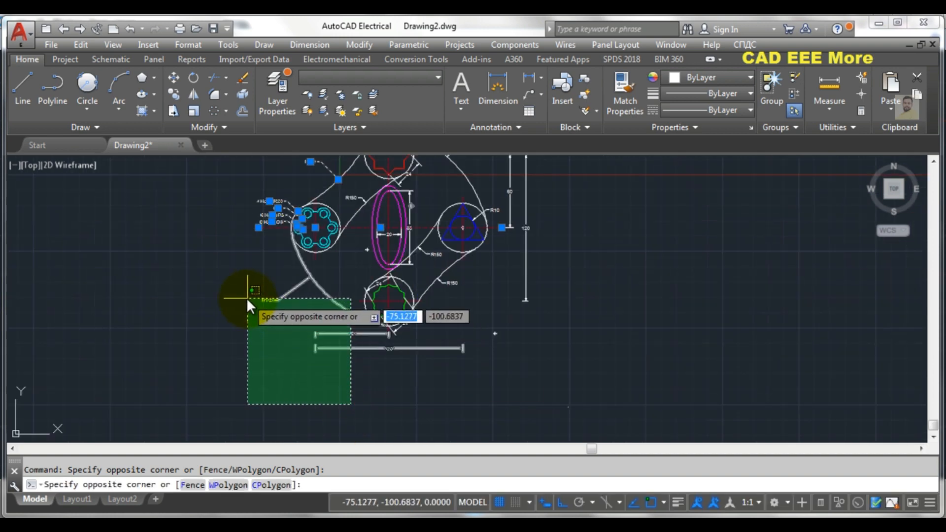
click(261, 327)
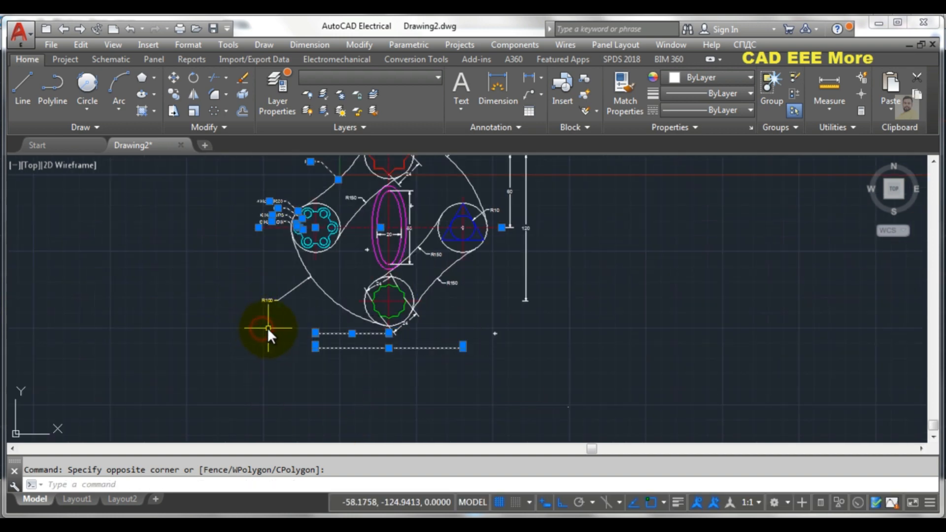
click(267, 328)
click(259, 283)
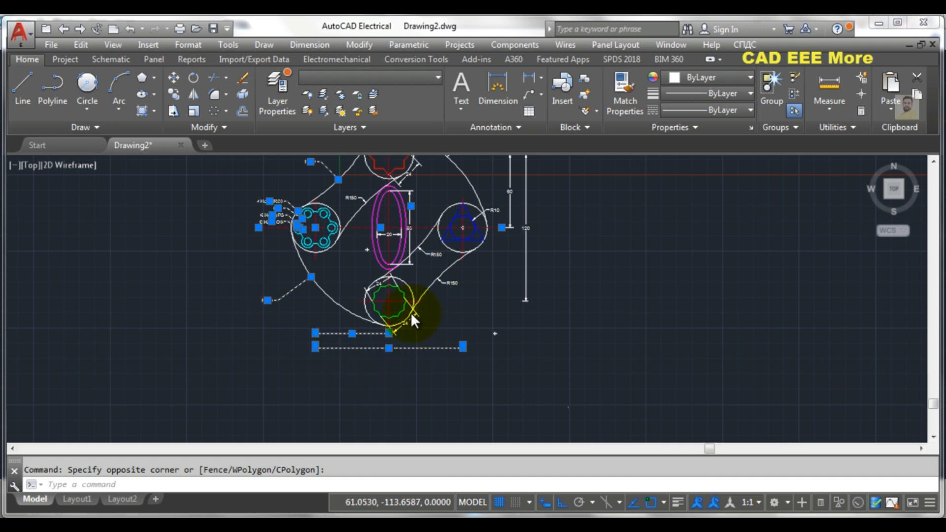
Step: Add both 24 dimensions of the lower green star to the selection
scroll(412, 319, up, 5)
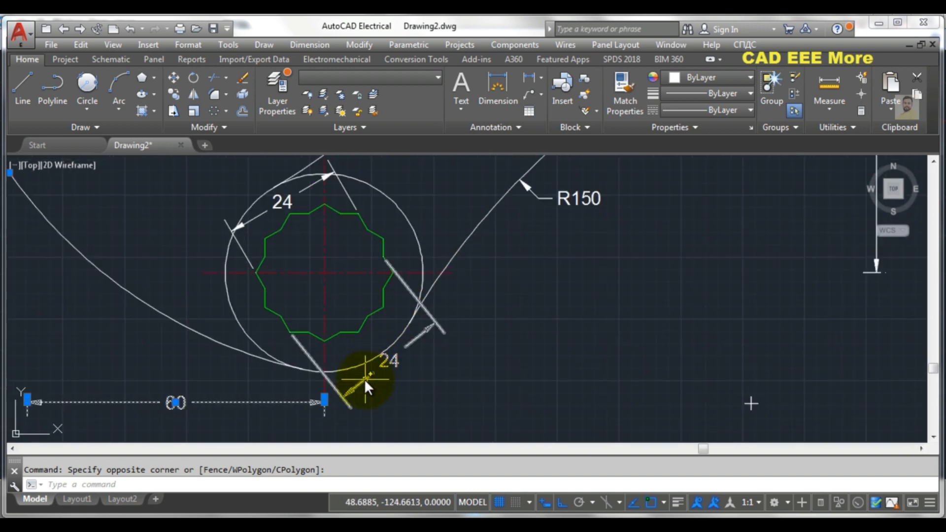
click(365, 380)
click(282, 204)
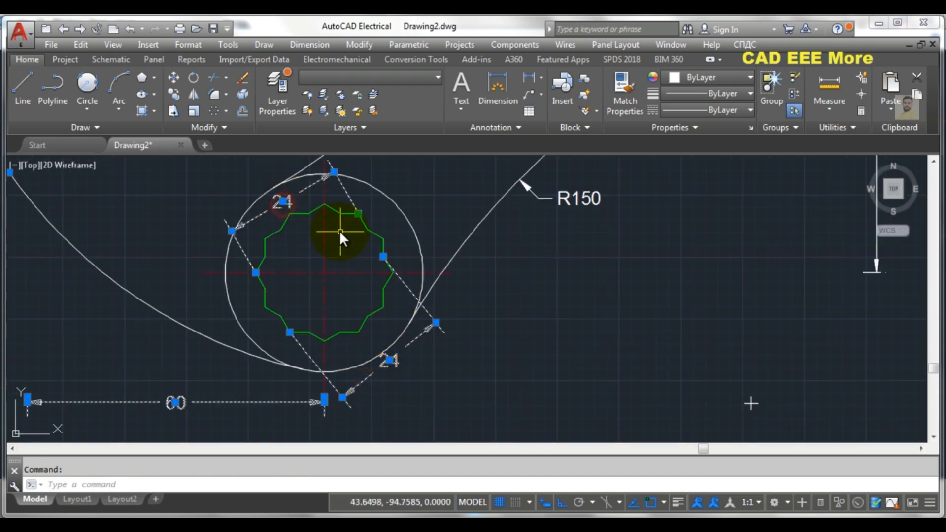
Step: Add the vertical 60 and 120 dimensions, the two lower-right R150 dimensions, the ellipse's 60 and 20 and the triangle circle's R10 to the selection
scroll(340, 232, down, 6)
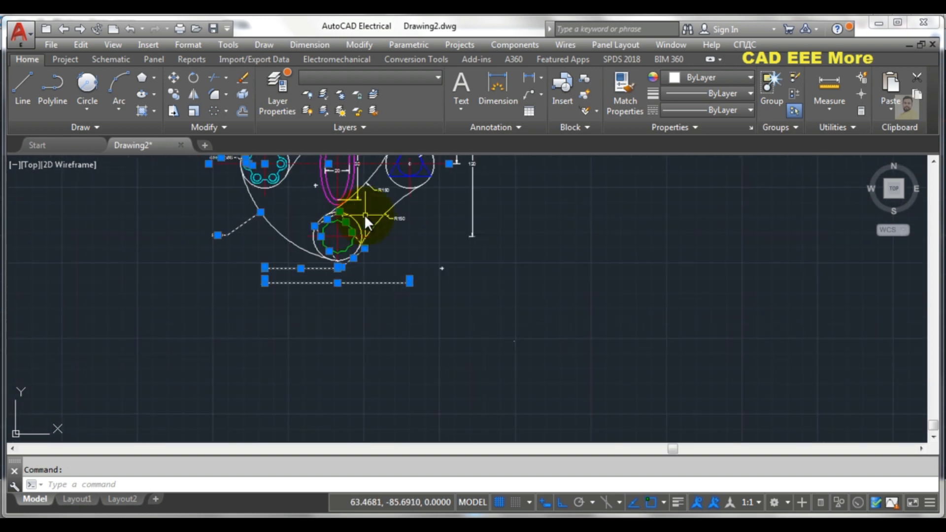
middle_drag(366, 222, 331, 290)
click(436, 253)
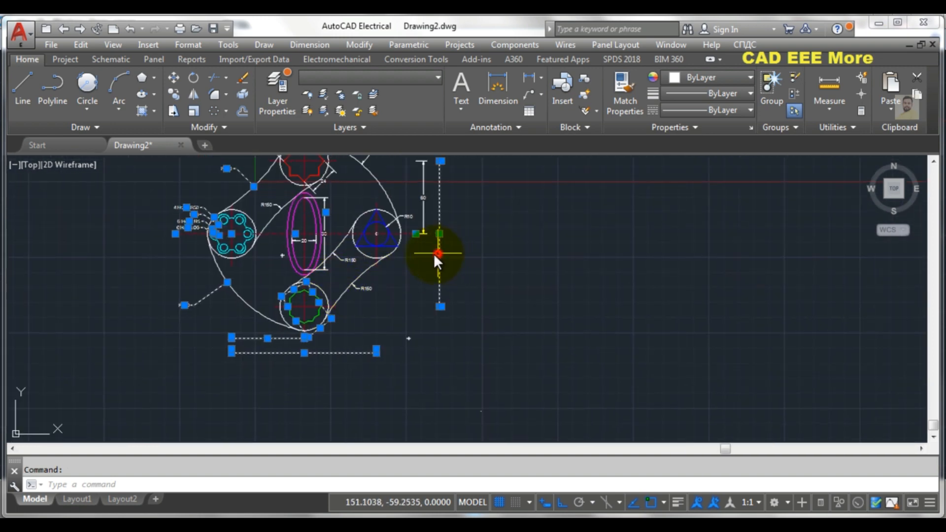
click(372, 288)
click(350, 260)
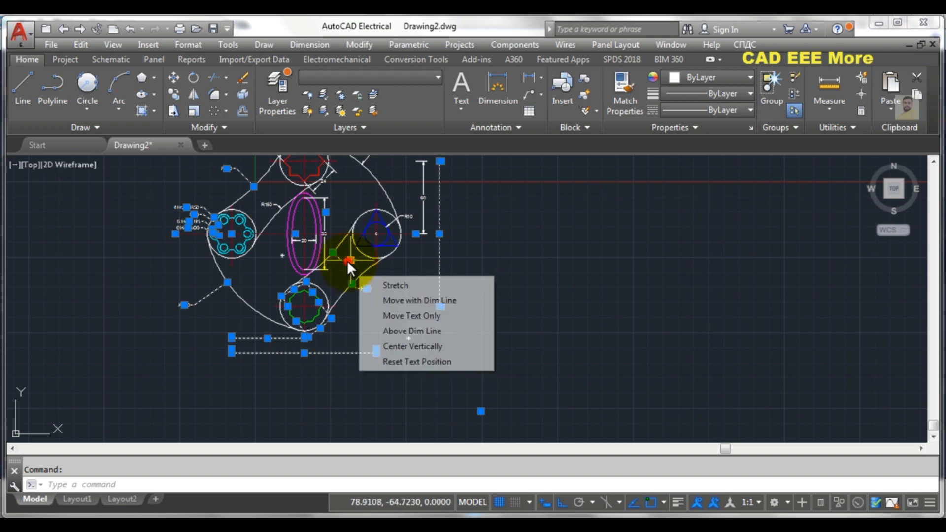
click(347, 260)
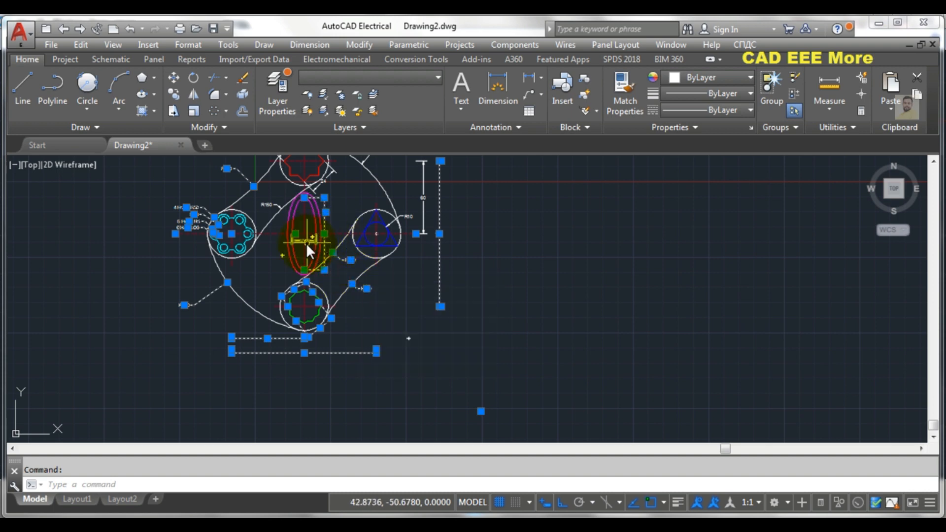
click(304, 242)
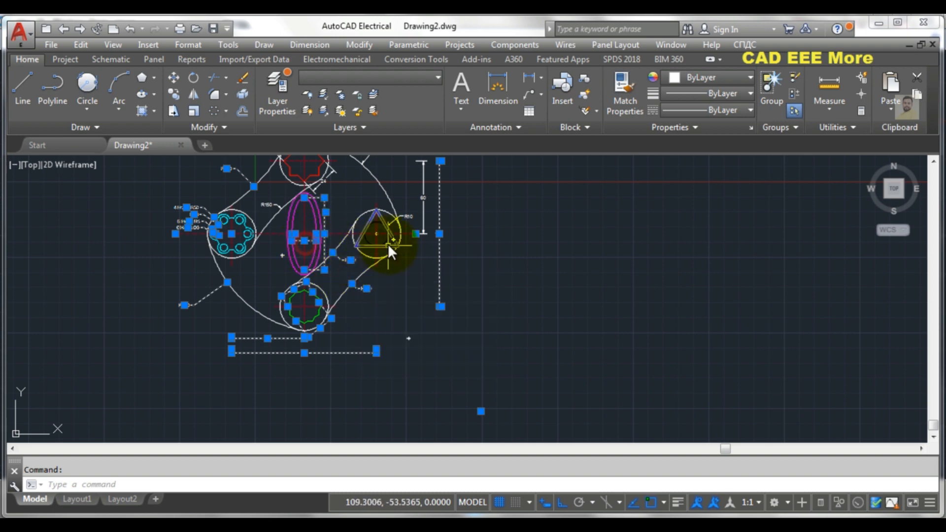
mouse_move(406, 215)
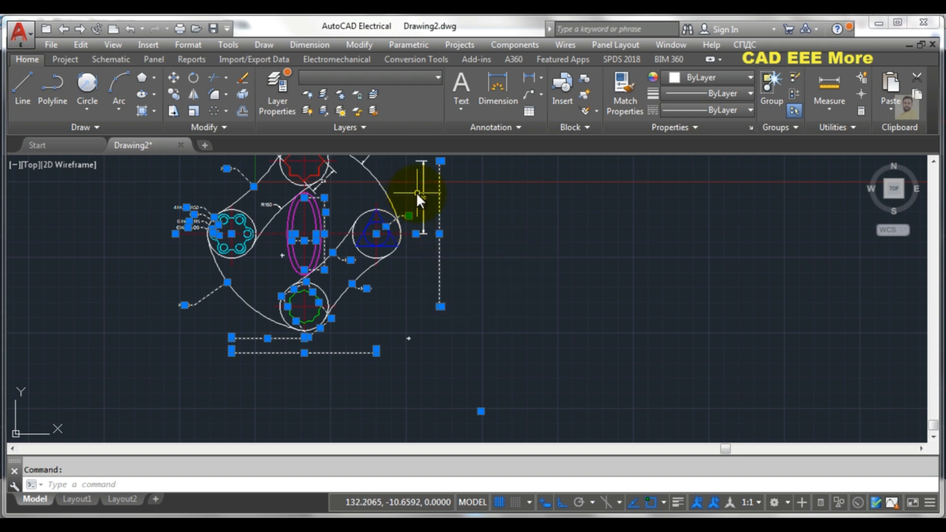
Step: Add the upper-right R100 dimension and both 24 dimensions of the upper red star to the selection
middle_drag(400, 198, 450, 290)
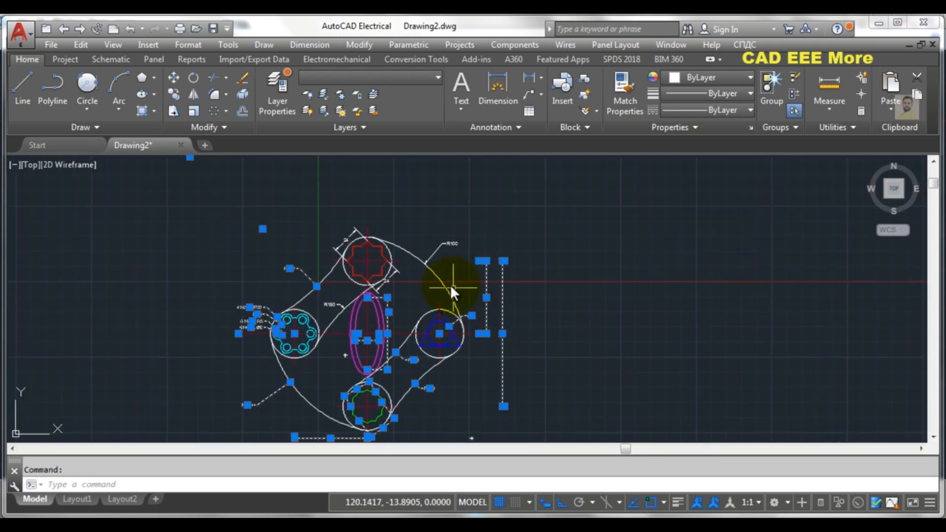
scroll(450, 285, up, 4)
click(422, 222)
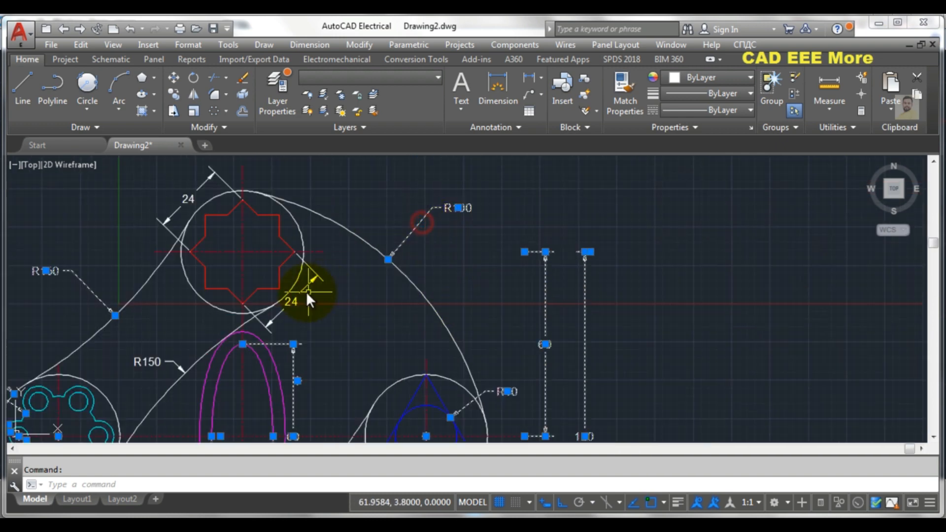
click(306, 282)
click(187, 200)
mouse_move(186, 198)
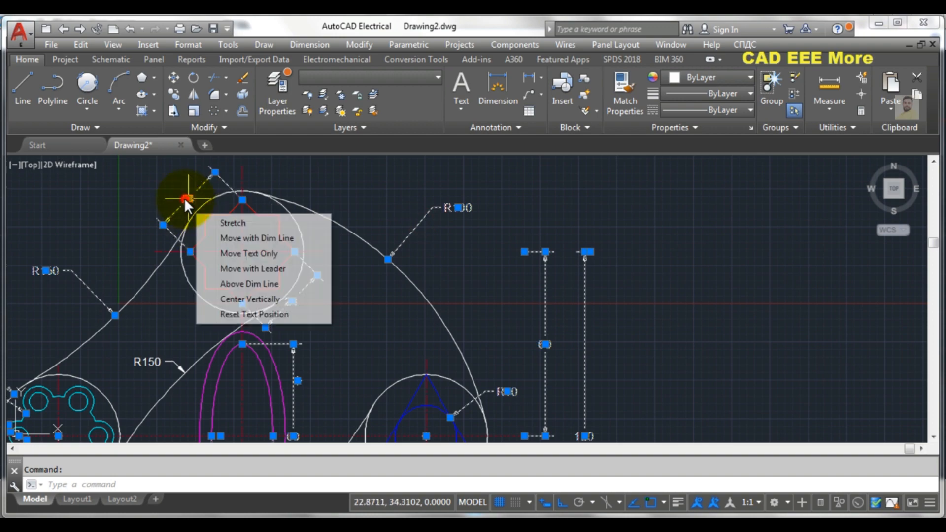
Step: Add the remaining R150 dimension beside the ellipses, assign all selected objects to the Dim layer and clear the selection
scroll(186, 264, down, 4)
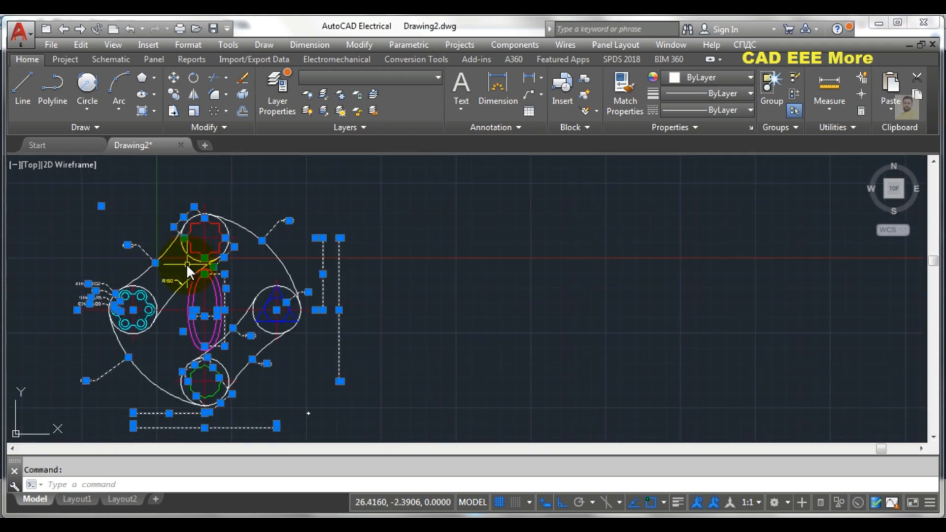
middle_drag(186, 263, 377, 235)
scroll(380, 243, up, 4)
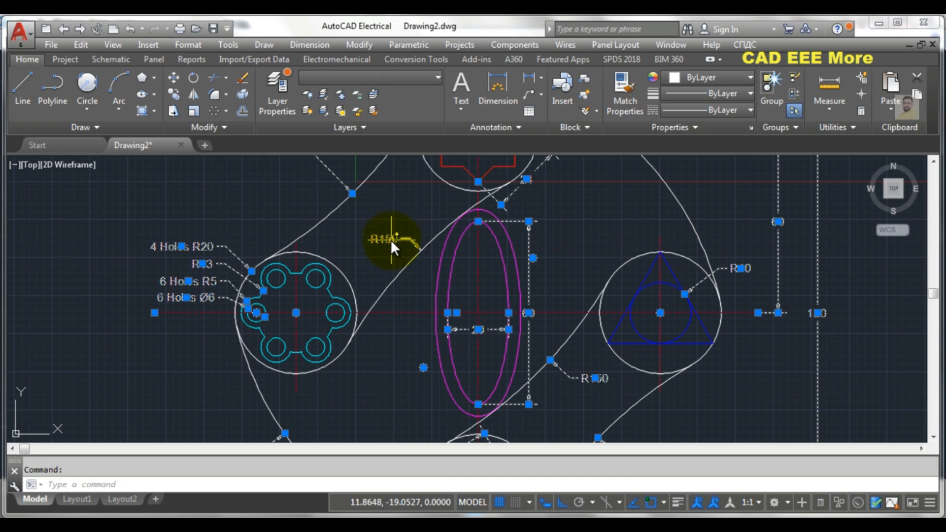
click(391, 243)
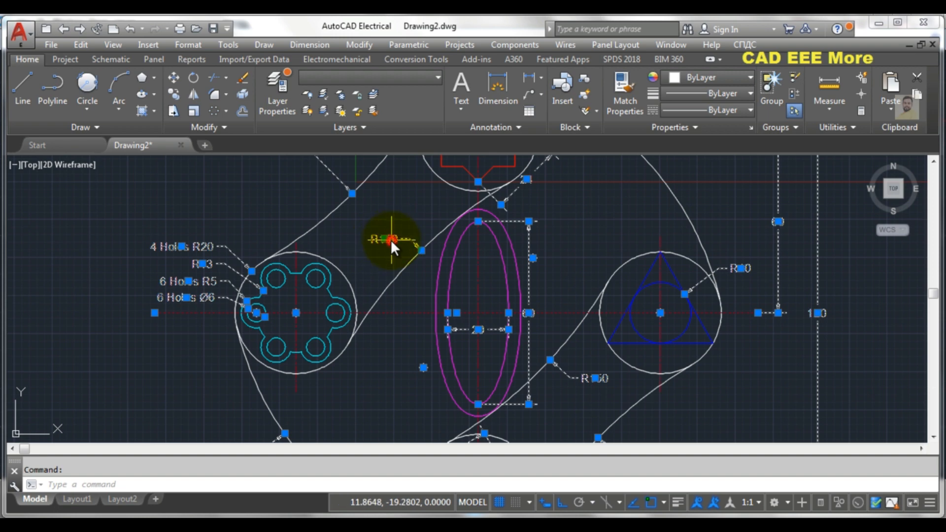
click(382, 83)
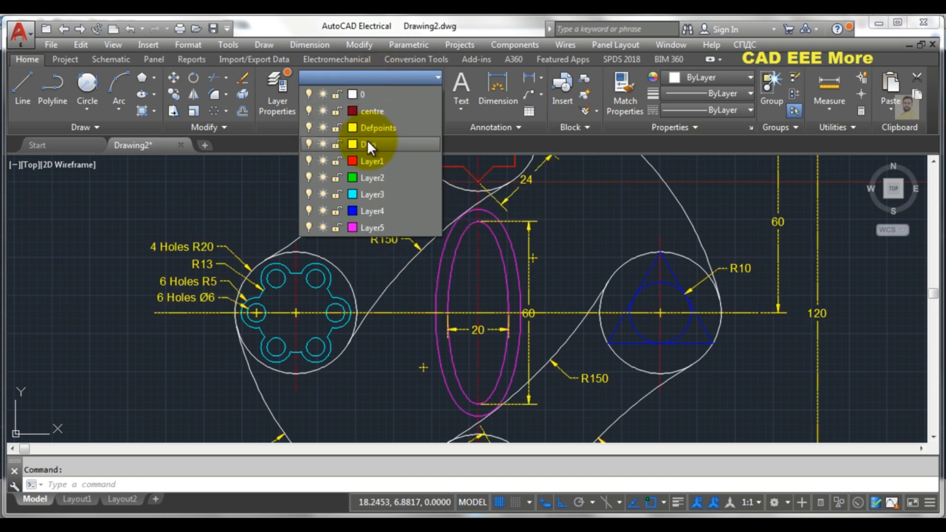
click(372, 148)
key(Escape)
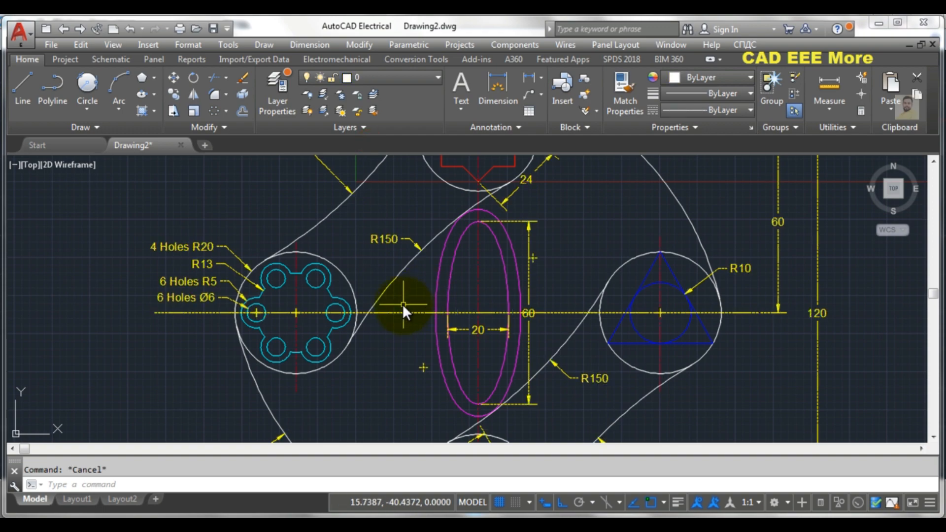
Step: Set the colour of layer 0 to index colour 216 and check how the outline looks
scroll(402, 304, down, 5)
scroll(524, 219, up, 3)
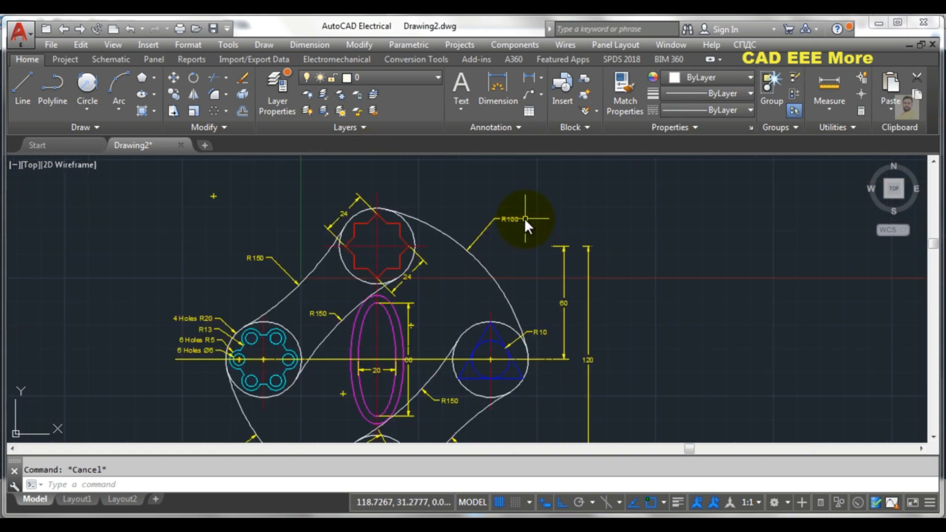
scroll(524, 218, down, 3)
scroll(439, 337, up, 5)
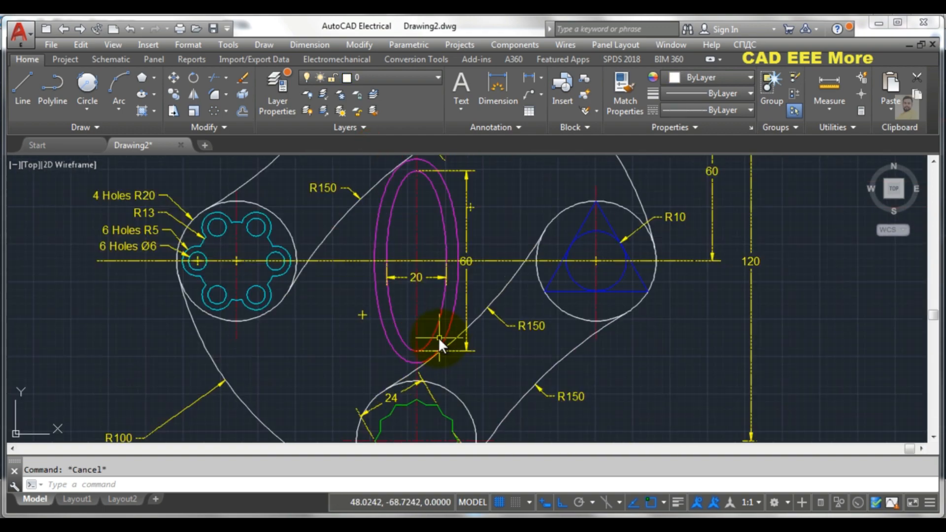
scroll(438, 338, down, 4)
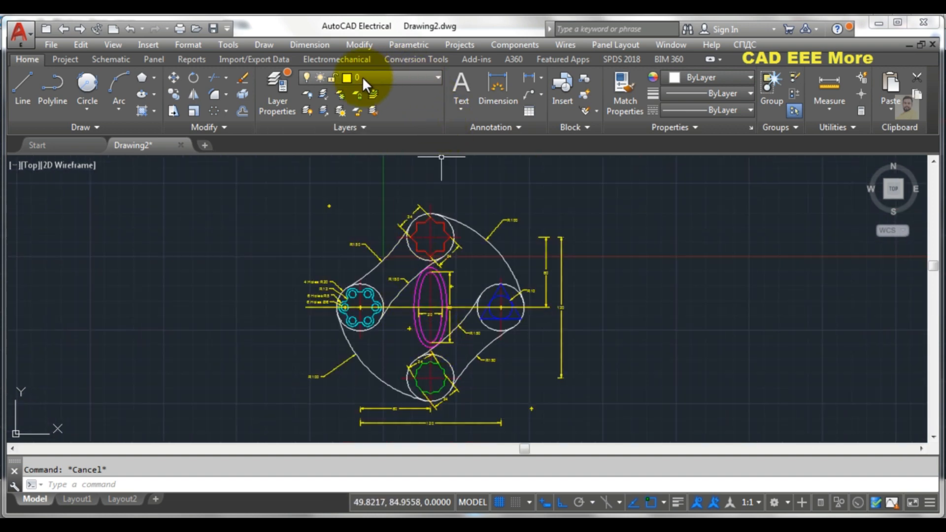
click(348, 78)
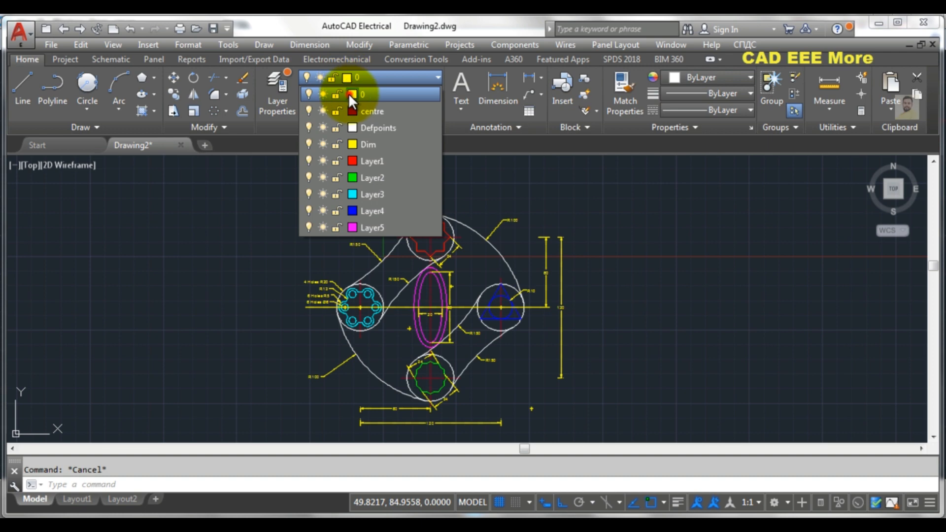
click(349, 94)
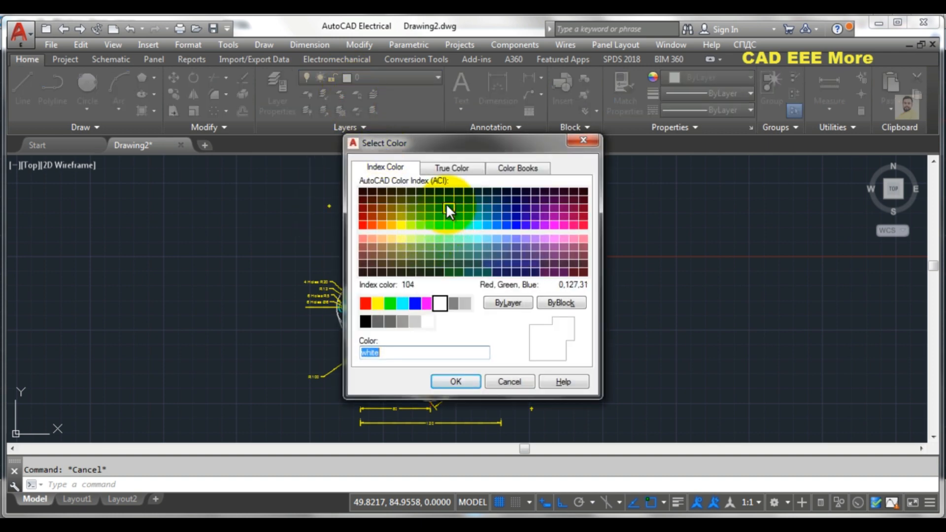
click(553, 200)
click(464, 380)
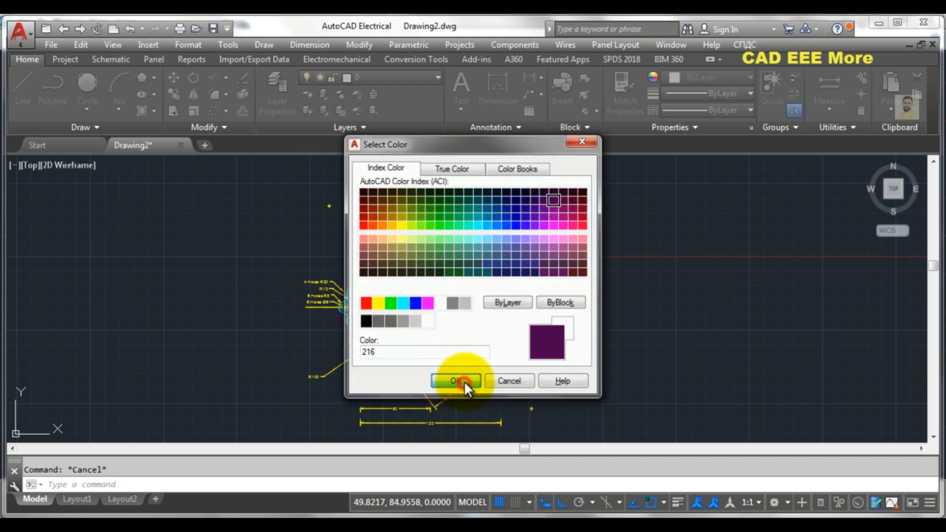
scroll(473, 320, up, 2)
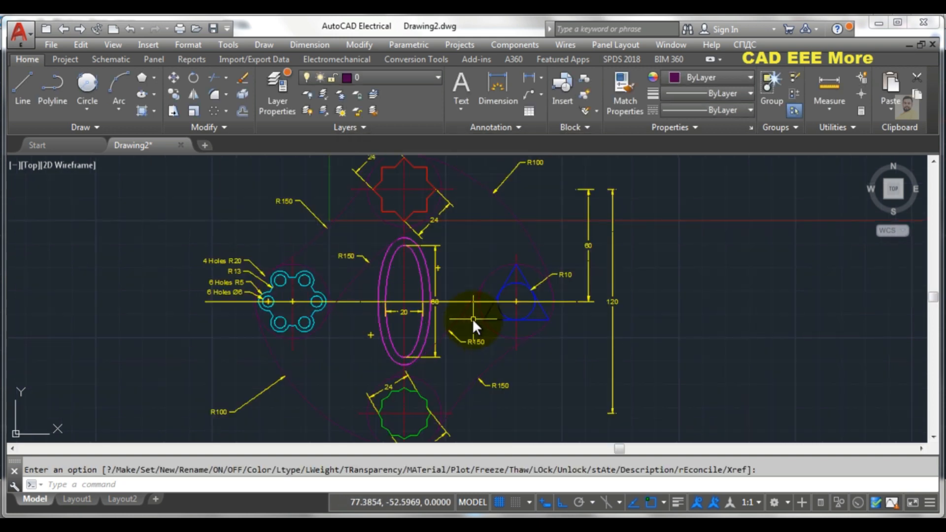
scroll(472, 319, up, 2)
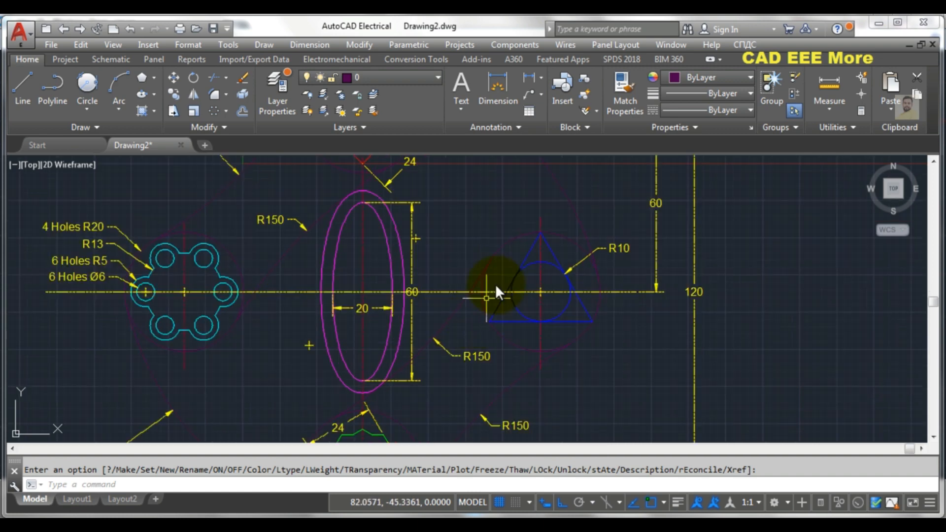
Step: Change the colour of layer 0 to index colour 243
click(378, 75)
click(352, 94)
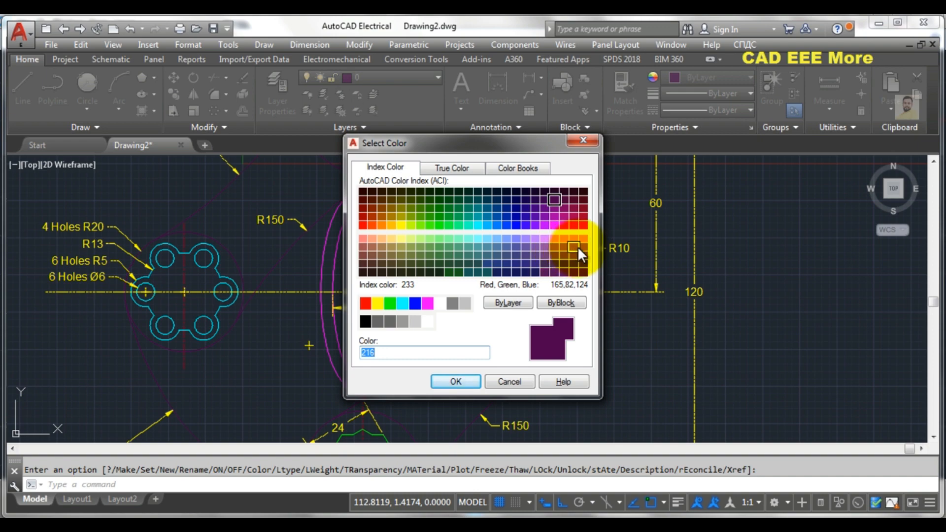
click(582, 246)
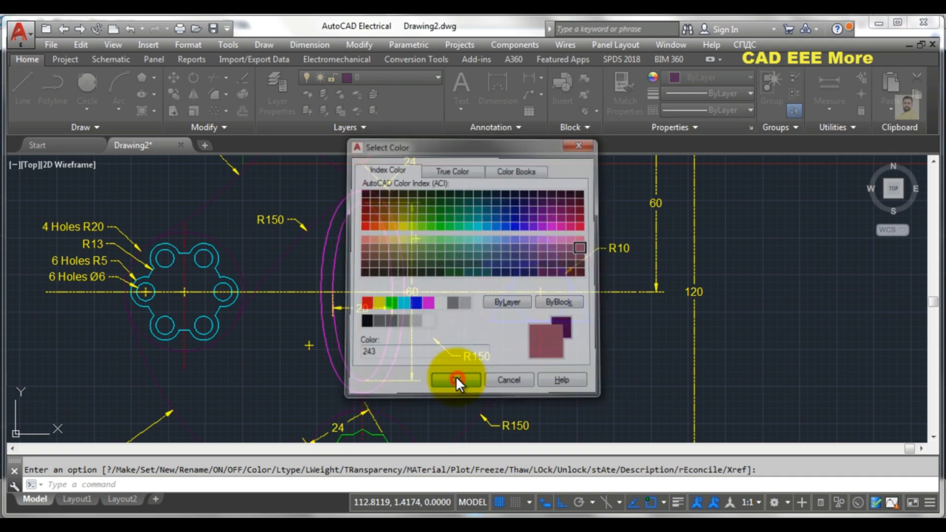
Step: Apply index colour 243 to layer 0 and examine the recoloured outline across the whole drawing
click(455, 381)
scroll(455, 368, down, 4)
scroll(447, 352, up, 3)
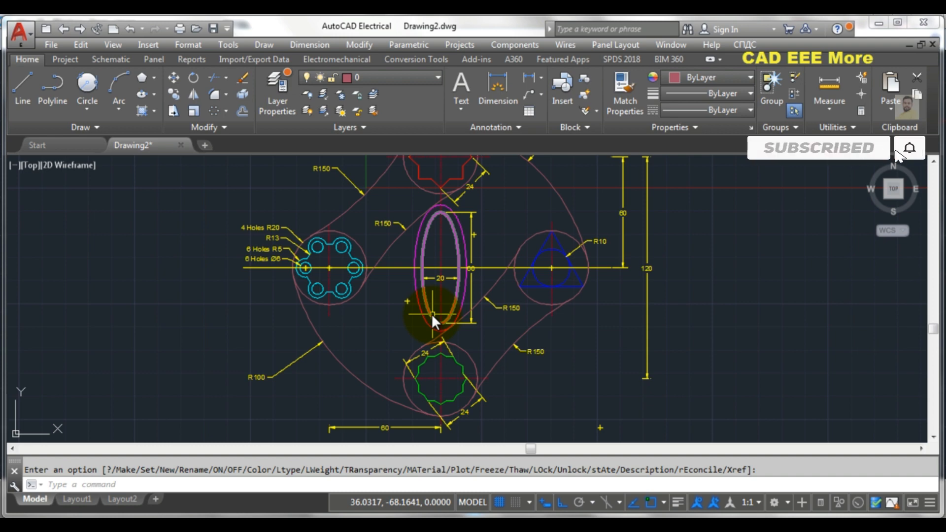
scroll(439, 306, down, 4)
scroll(447, 263, up, 1)
scroll(462, 231, up, 1)
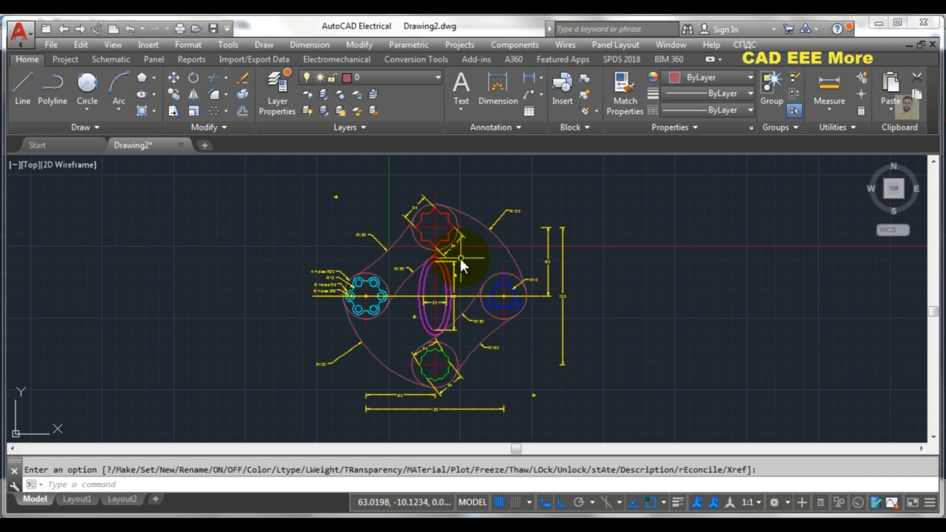
middle_drag(463, 263, 464, 240)
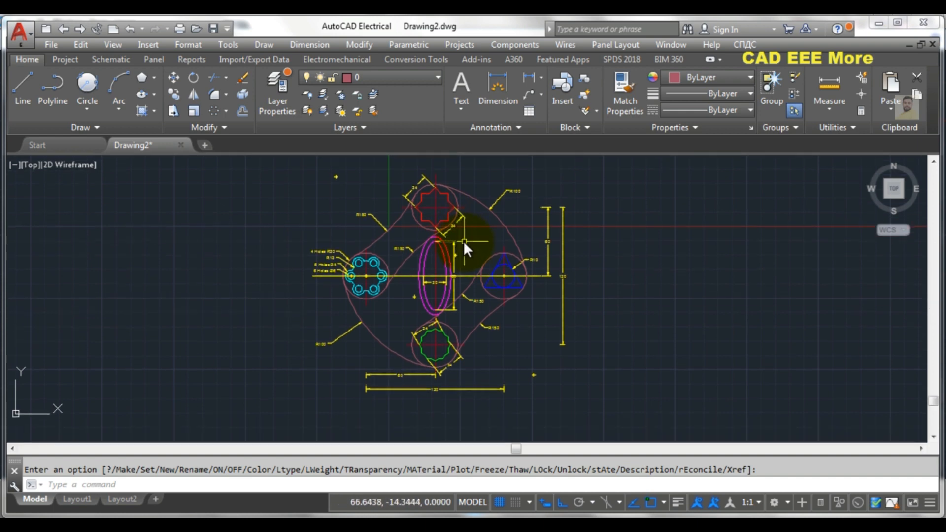
scroll(462, 240, up, 1)
scroll(462, 239, down, 1)
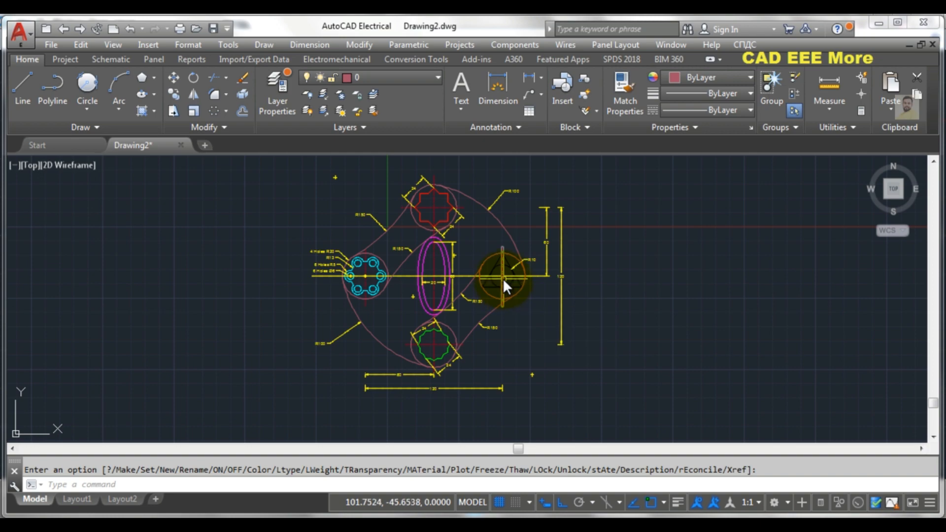
Step: Set the global linetype scale factor to 5 and check the line patterns across the drawing
scroll(500, 285, up, 4)
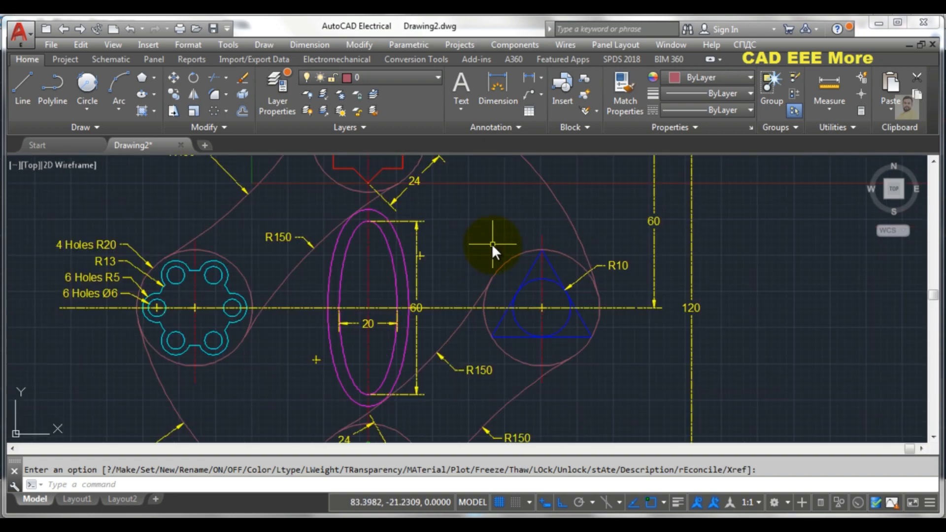
scroll(329, 265, up, 5)
scroll(328, 265, down, 3)
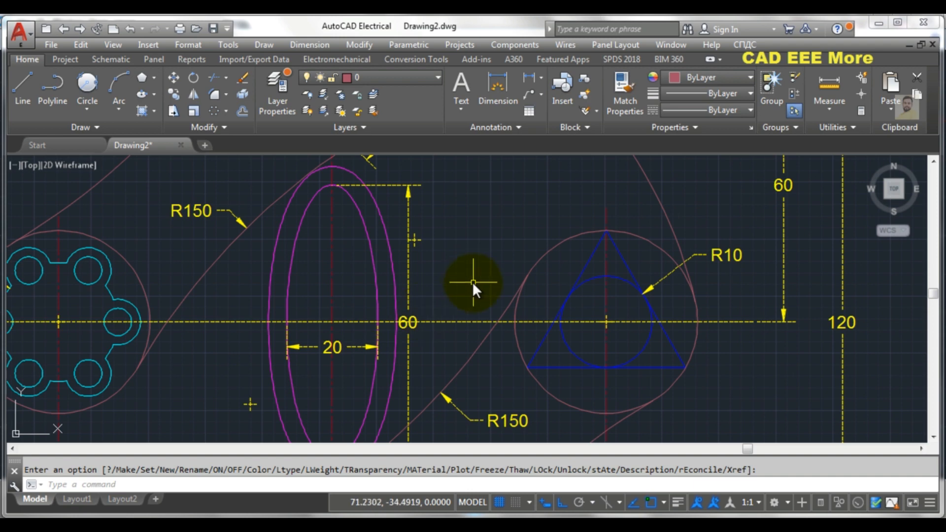
text(LT)
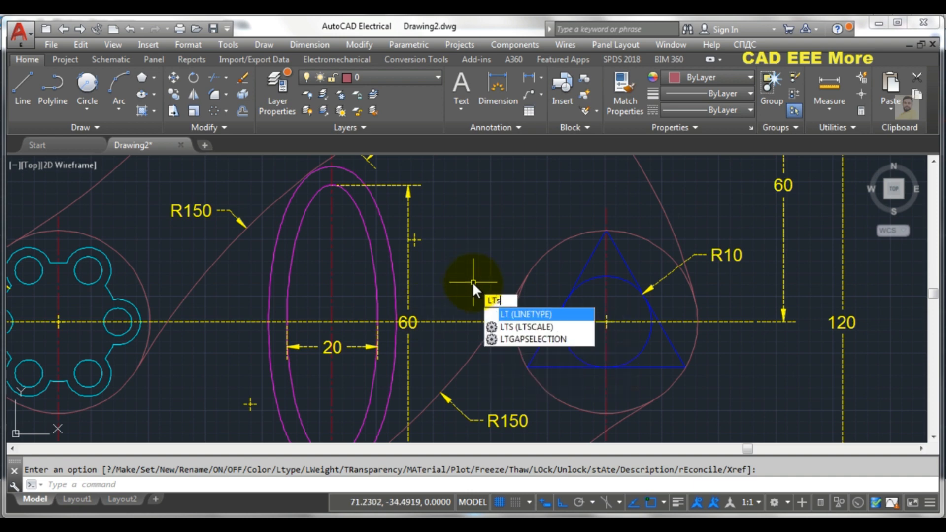
text(S)
key(Return)
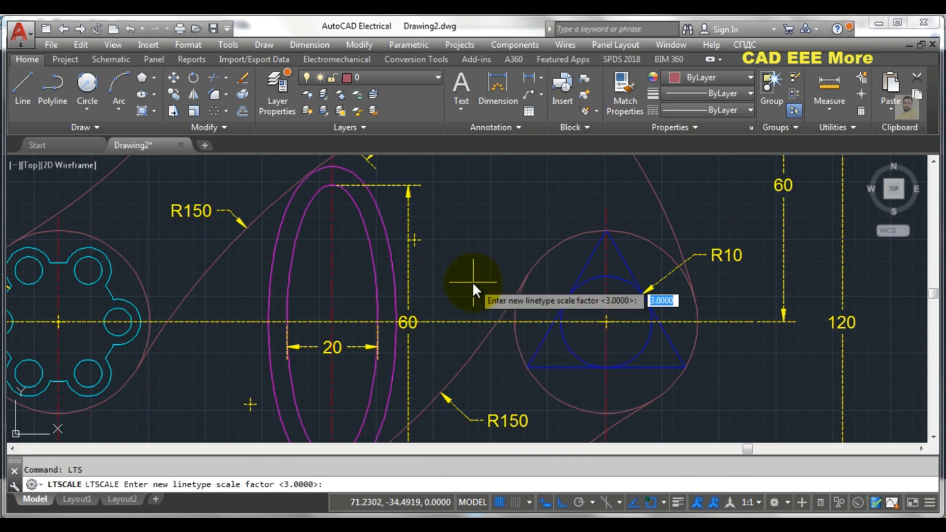
text(5)
key(Return)
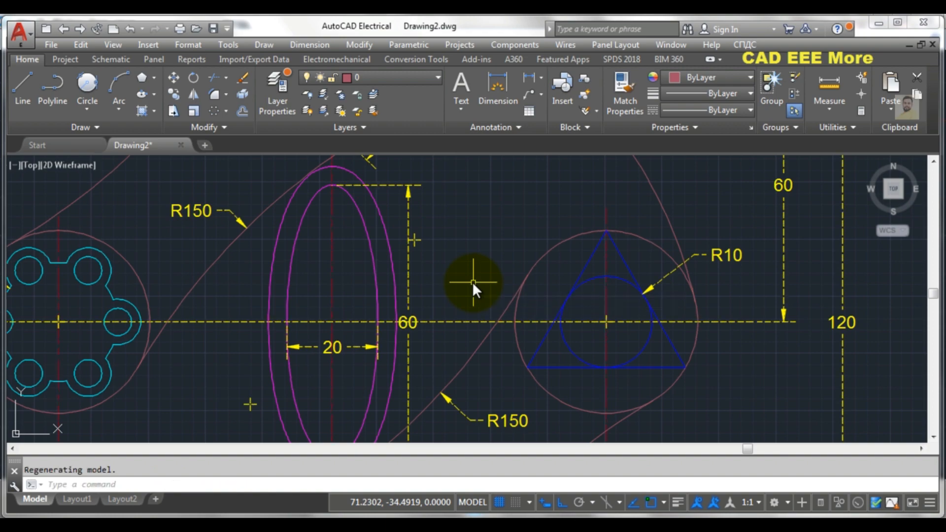
scroll(368, 288, down, 5)
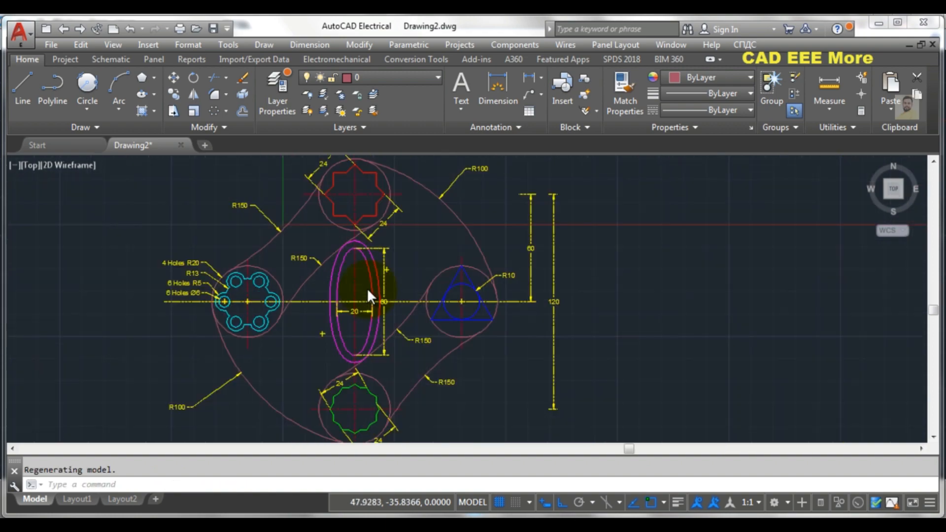
scroll(375, 296, up, 2)
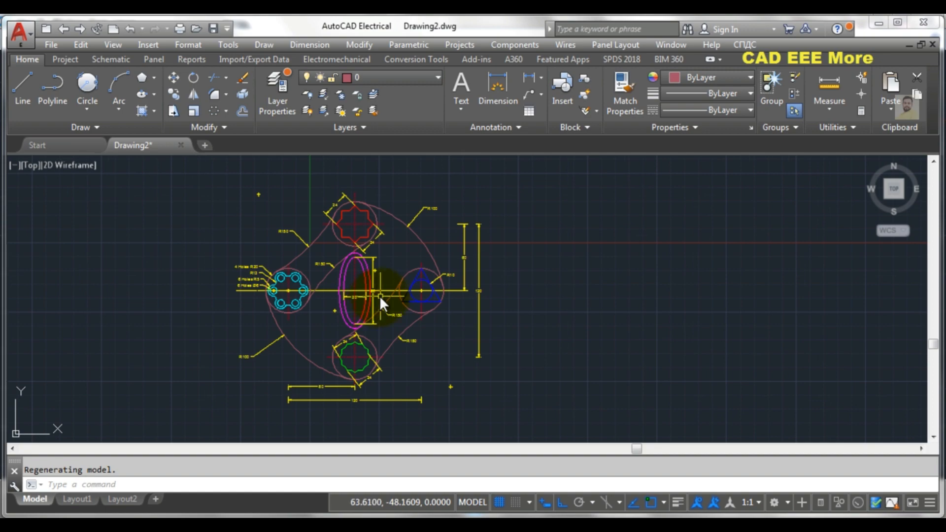